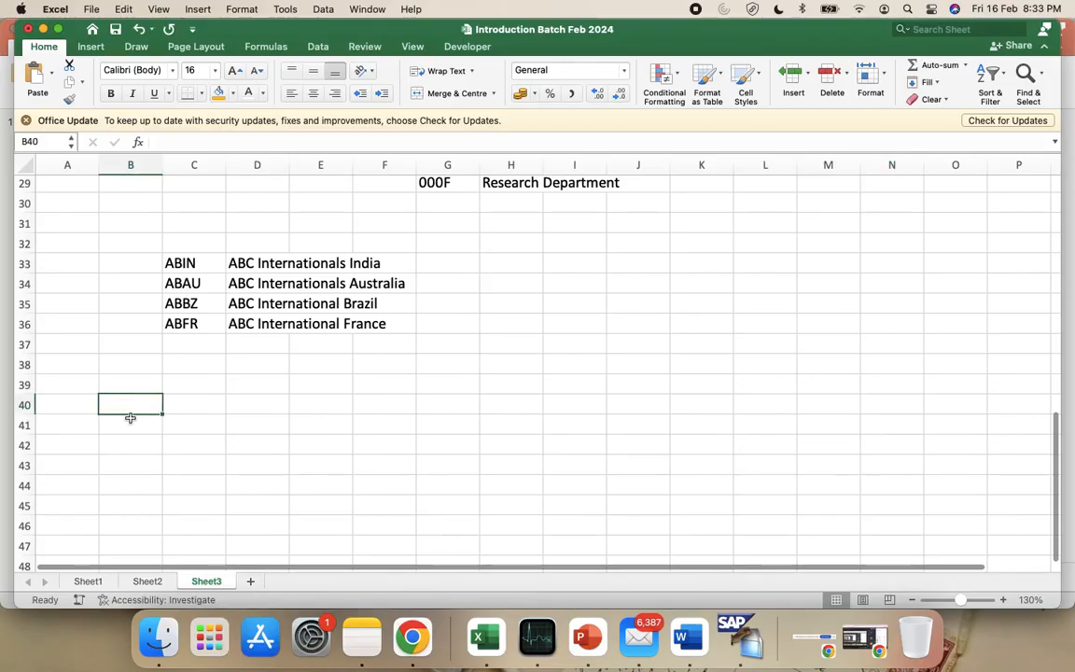
Enter the heading "Employee Structure:" in cell B41 of Sheet3.
{"action": "left_click", "coordinate": [129, 418]}
{"action": "type", "text": "Employee"}
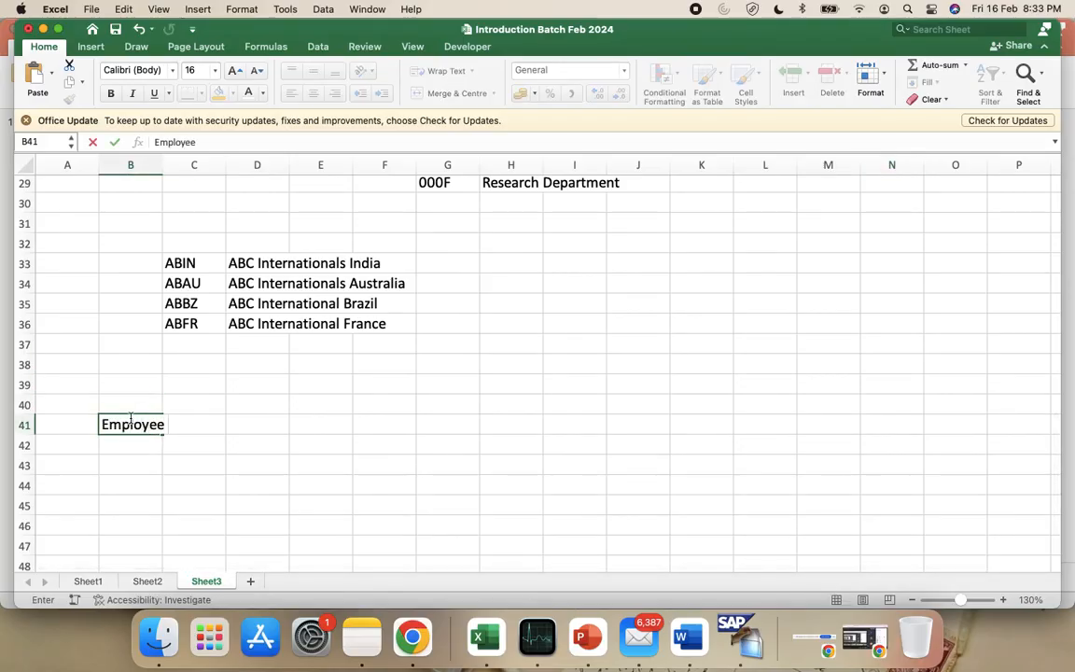
{"action": "type", "text": " Structure :"}
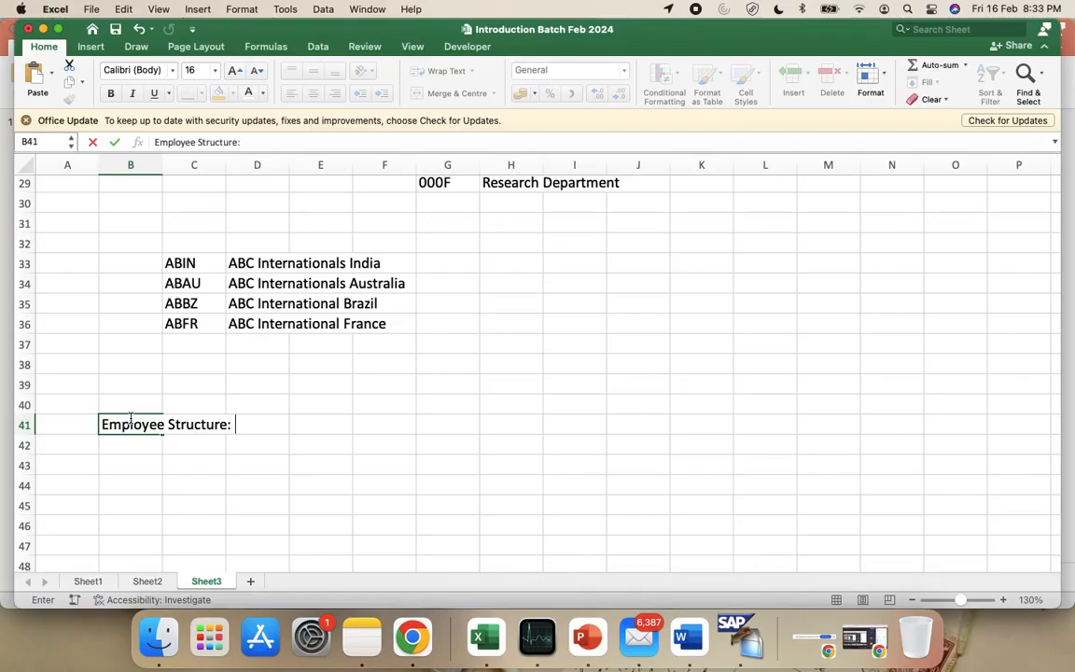
{"action": "key", "text": "Return"}
{"action": "left_click", "coordinate": [180, 446]}
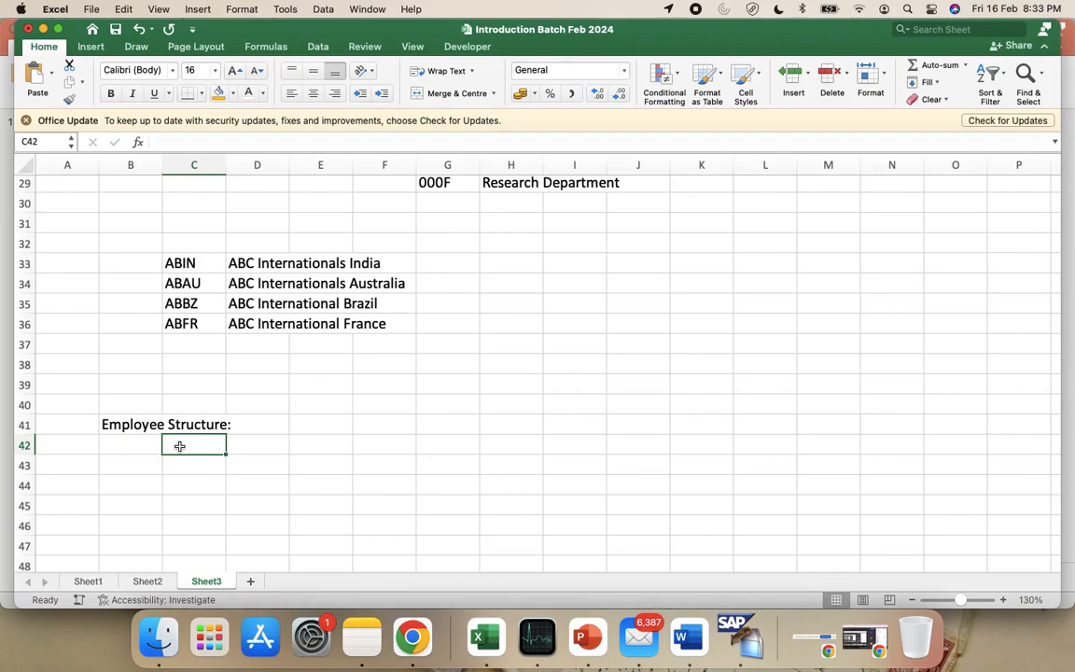
Highlight the Employee Structure heading across cells B41 to D41 with the orange fill colour.
{"action": "left_click", "coordinate": [125, 427]}
{"action": "key", "text": "shift+Right"}
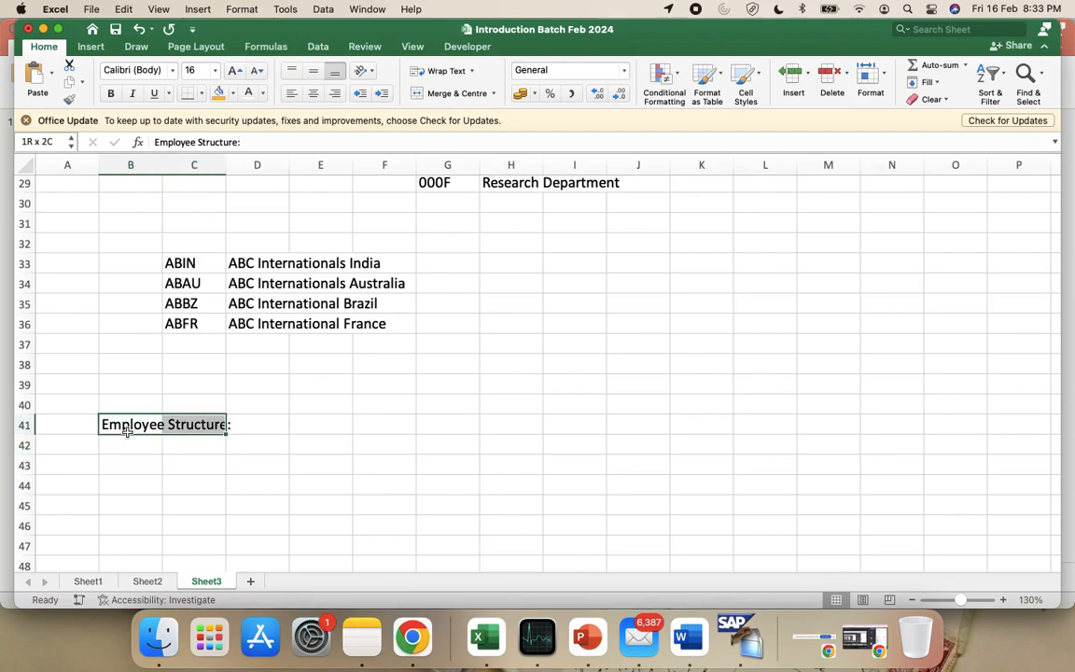
{"action": "key", "text": "shift+Right"}
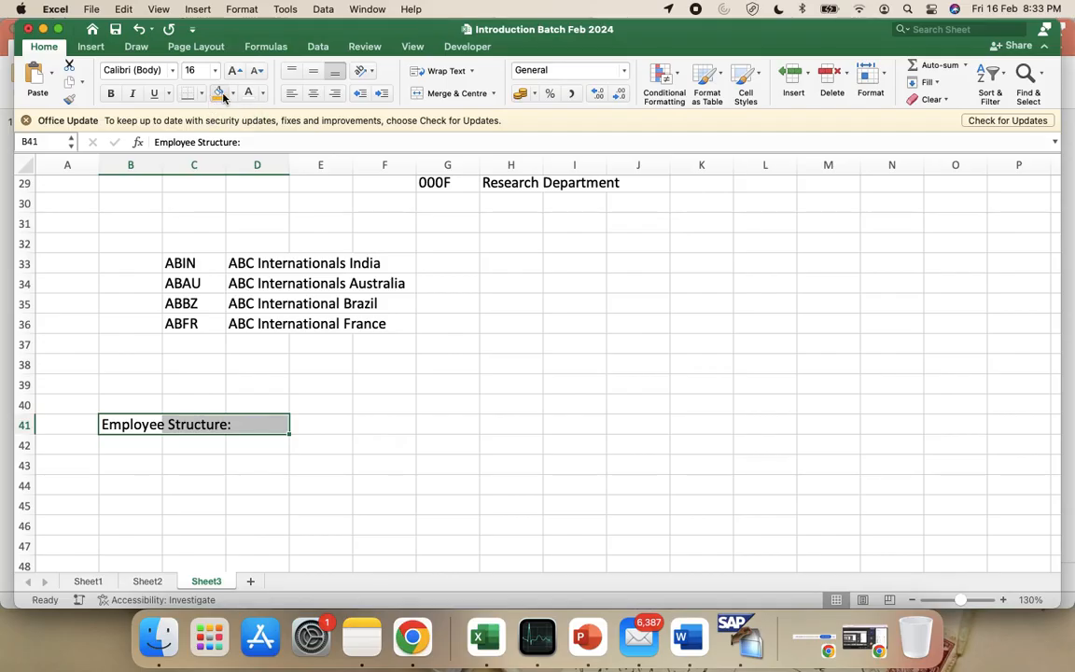
{"action": "scroll", "coordinate": [206, 266], "scroll_direction": "up", "scroll_amount": 10}
{"action": "scroll", "coordinate": [206, 267], "scroll_direction": "down", "scroll_amount": 10}
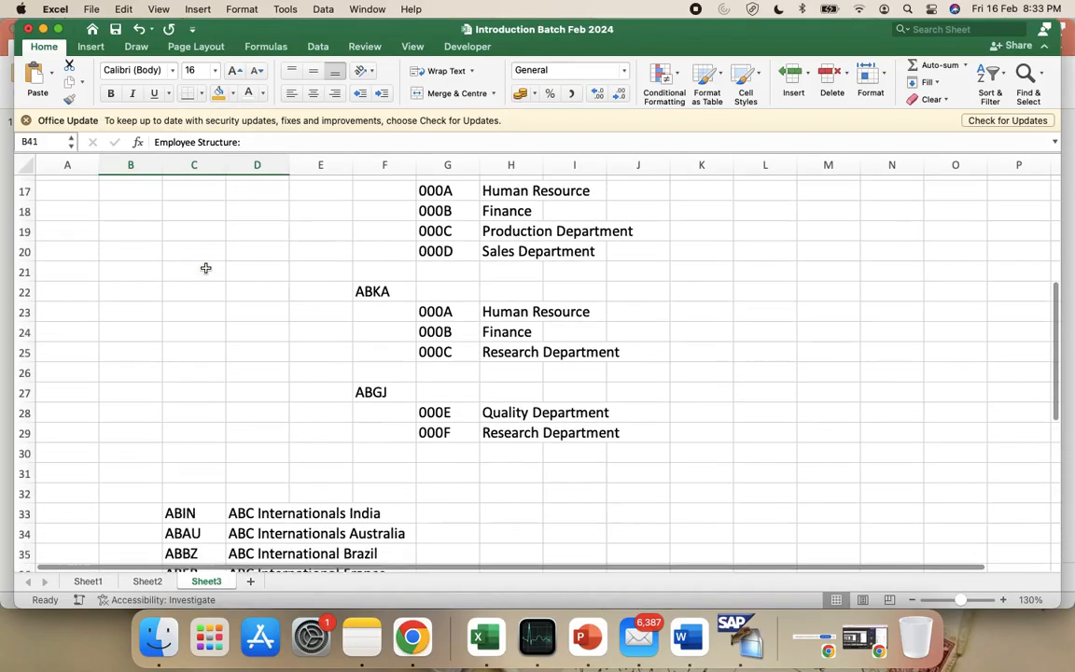
{"action": "left_click", "coordinate": [218, 93]}
{"action": "left_click", "coordinate": [374, 431]}
{"action": "scroll", "coordinate": [373, 427], "scroll_direction": "down", "scroll_amount": 3}
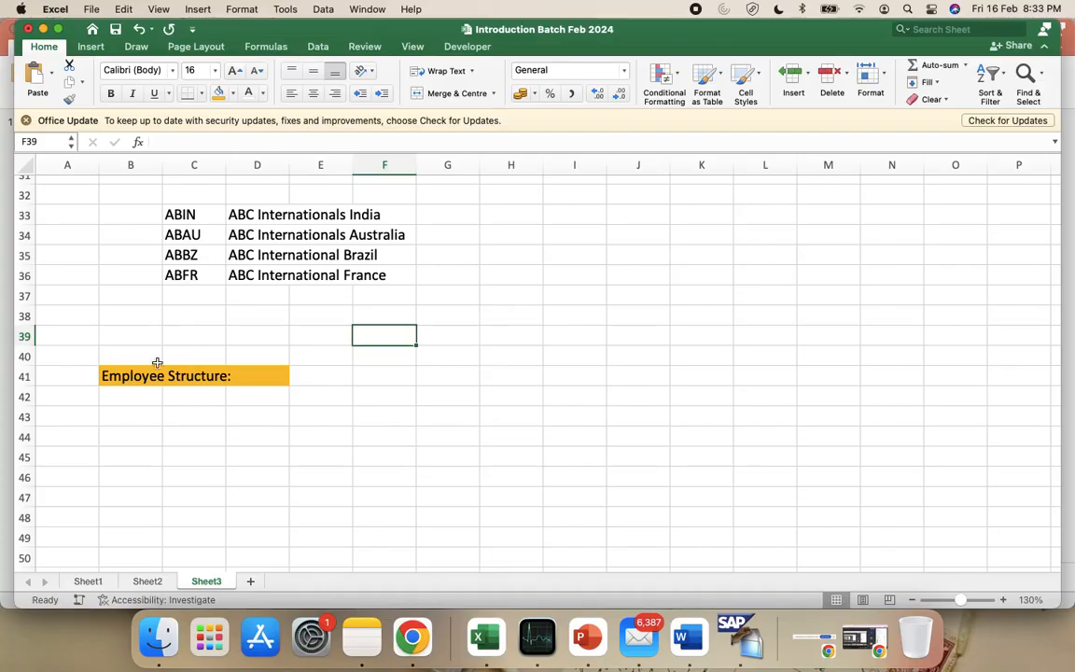
Review the company codes, personnel areas ABMH, ABKA and ABGJ, and their subarea departments above the Employee Structure heading.
{"action": "scroll", "coordinate": [231, 431], "scroll_direction": "up", "scroll_amount": 5}
{"action": "scroll", "coordinate": [230, 431], "scroll_direction": "down", "scroll_amount": 4}
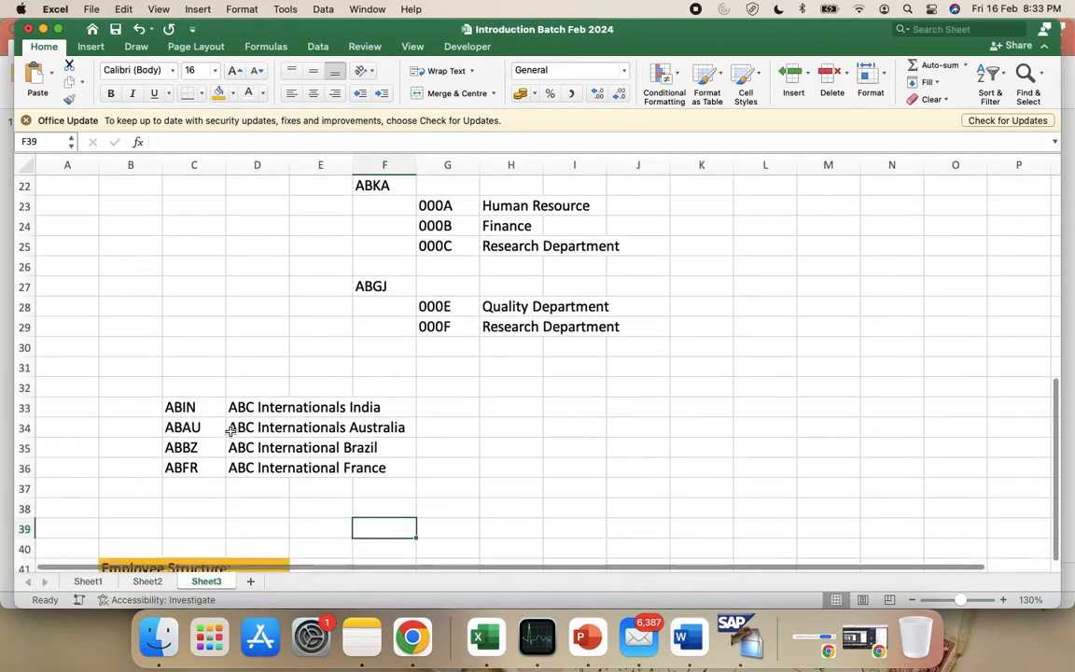
{"action": "scroll", "coordinate": [230, 431], "scroll_direction": "down", "scroll_amount": 5}
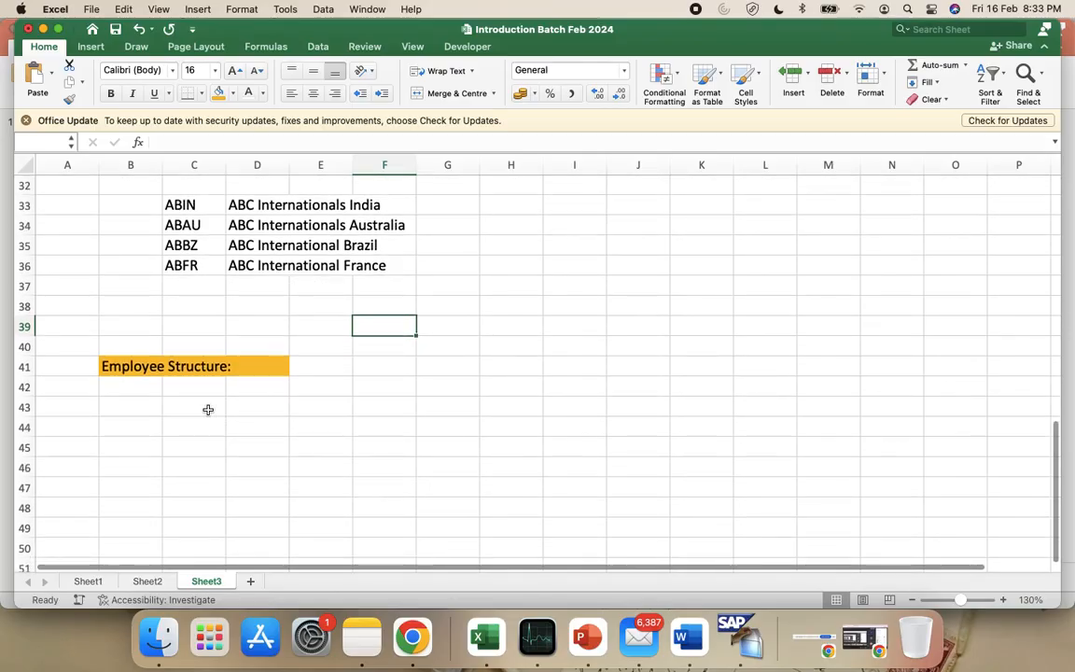
{"action": "left_click", "coordinate": [208, 409]}
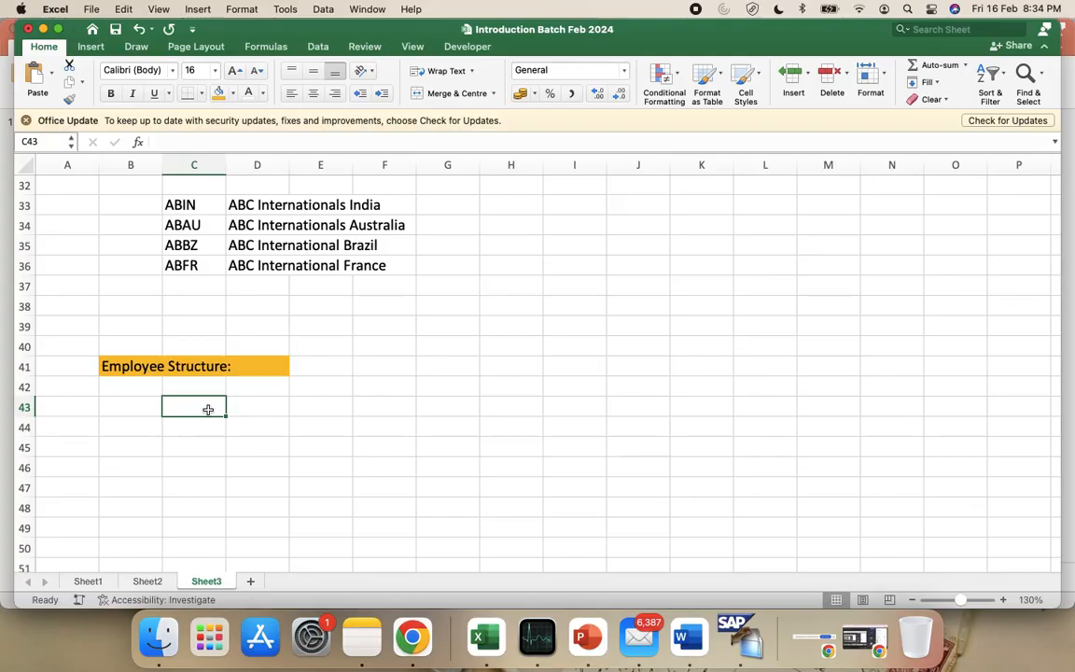
{"action": "scroll", "coordinate": [208, 409], "scroll_direction": "up", "scroll_amount": 10}
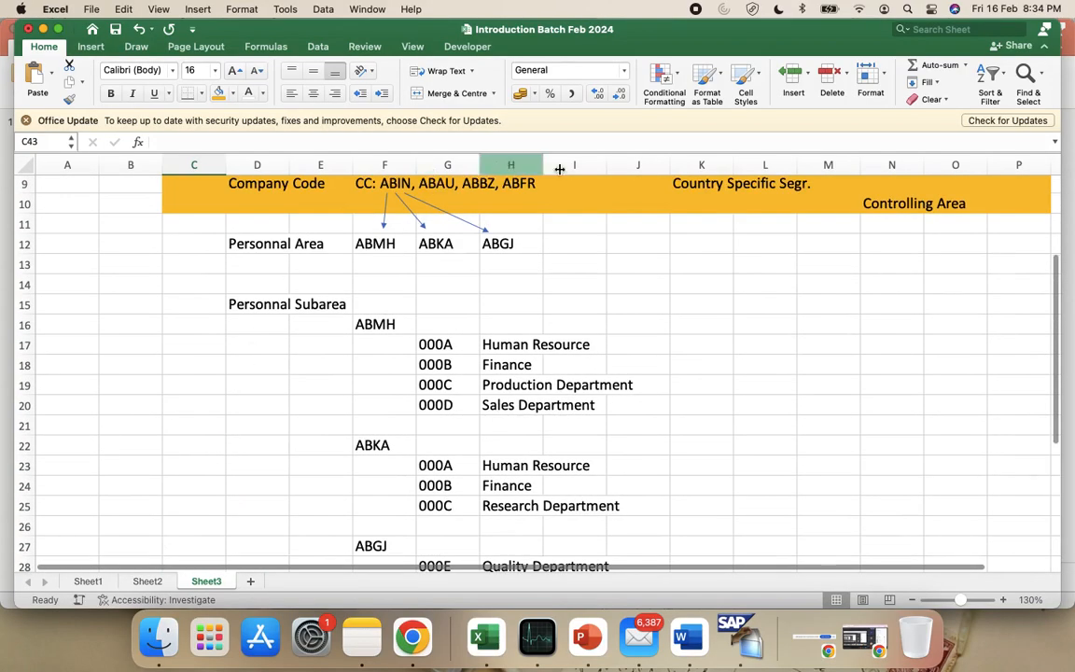
{"action": "scroll", "coordinate": [532, 411], "scroll_direction": "up", "scroll_amount": 1}
{"action": "scroll", "coordinate": [533, 410], "scroll_direction": "up", "scroll_amount": 1}
{"action": "scroll", "coordinate": [532, 410], "scroll_direction": "down", "scroll_amount": 5}
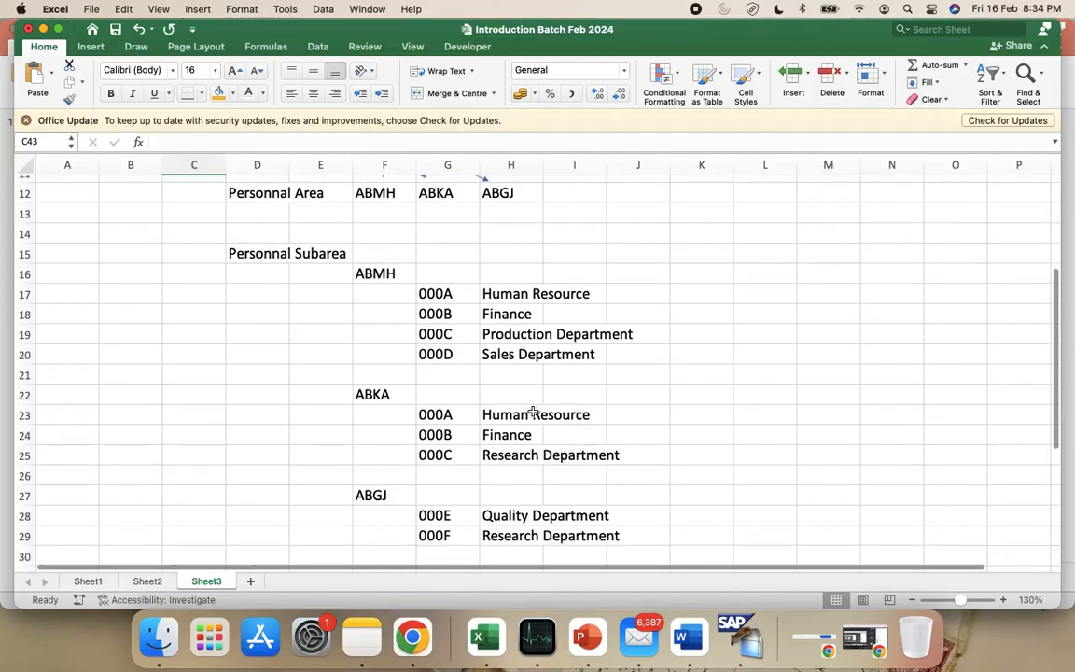
{"action": "scroll", "coordinate": [533, 411], "scroll_direction": "down", "scroll_amount": 6}
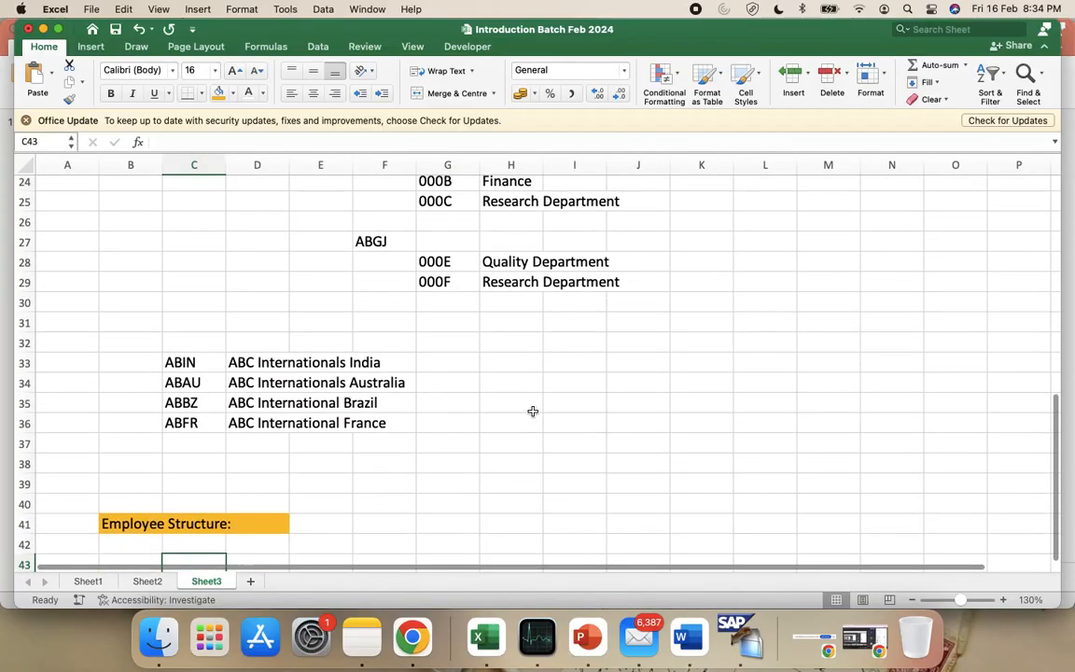
{"action": "scroll", "coordinate": [523, 414], "scroll_direction": "up", "scroll_amount": 3}
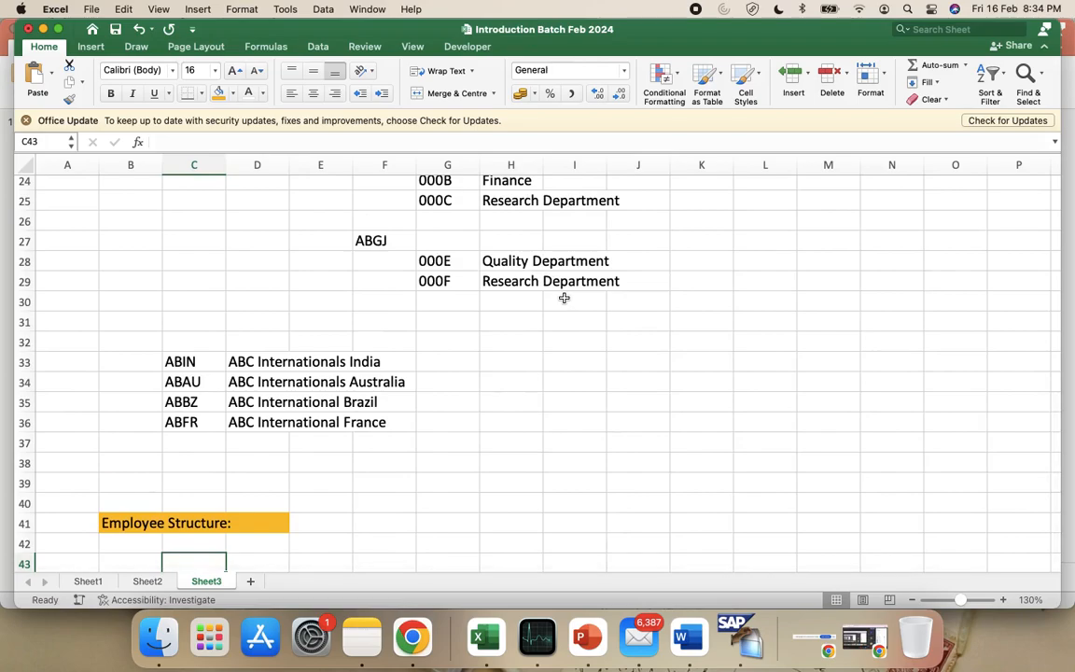
{"action": "scroll", "coordinate": [563, 298], "scroll_direction": "down", "scroll_amount": 3}
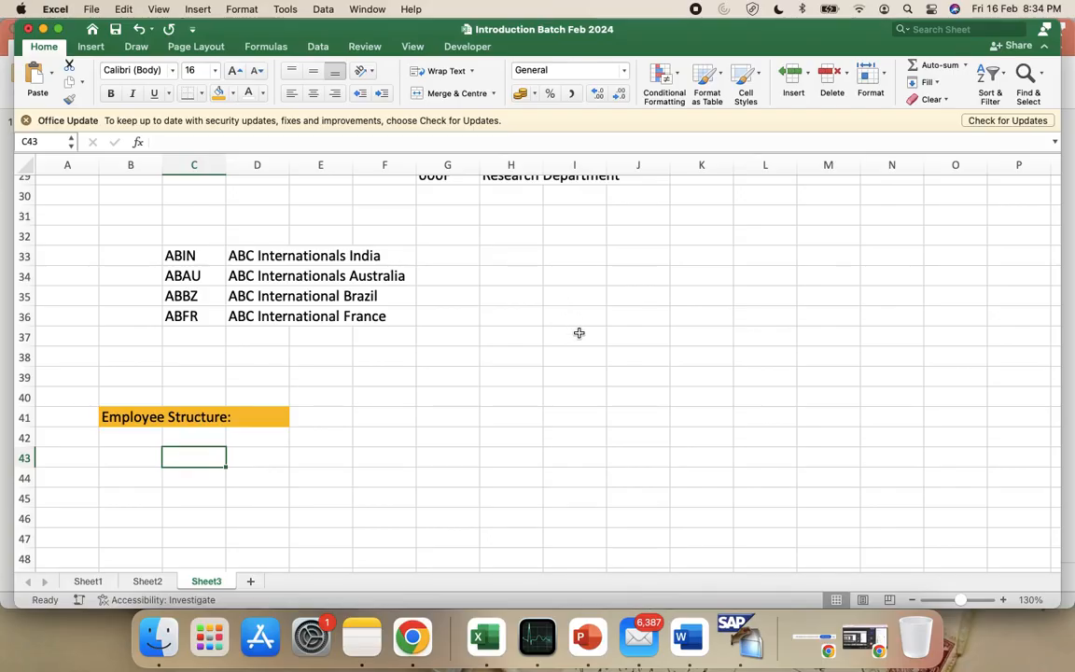
{"action": "scroll", "coordinate": [579, 333], "scroll_direction": "up", "scroll_amount": 5}
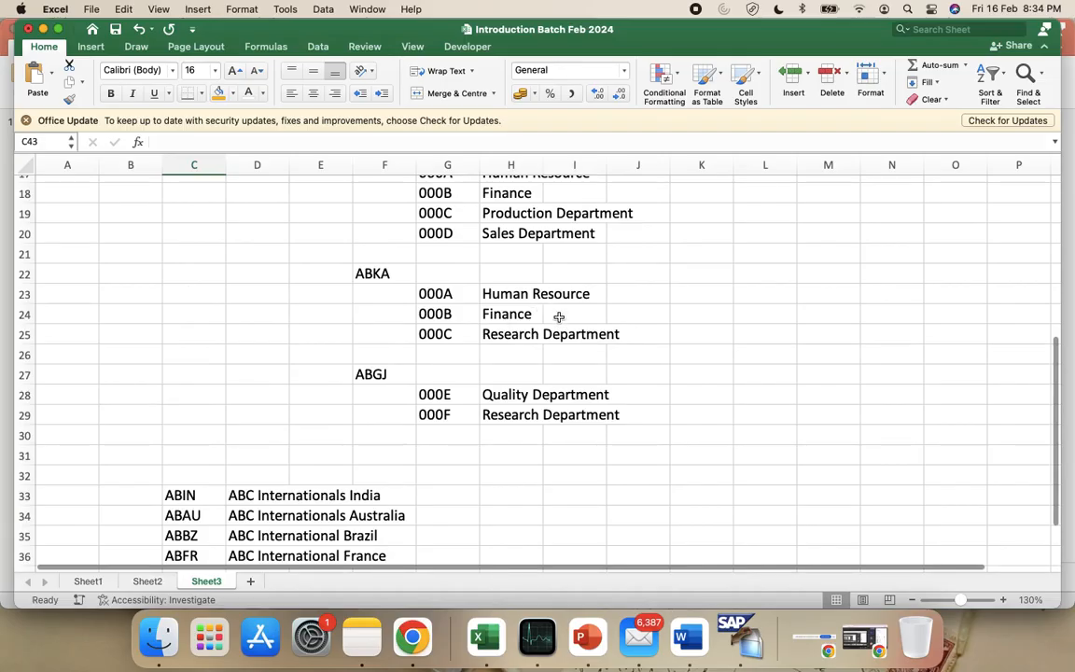
{"action": "left_click", "coordinate": [522, 295]}
{"action": "scroll", "coordinate": [513, 298], "scroll_direction": "up", "scroll_amount": 3}
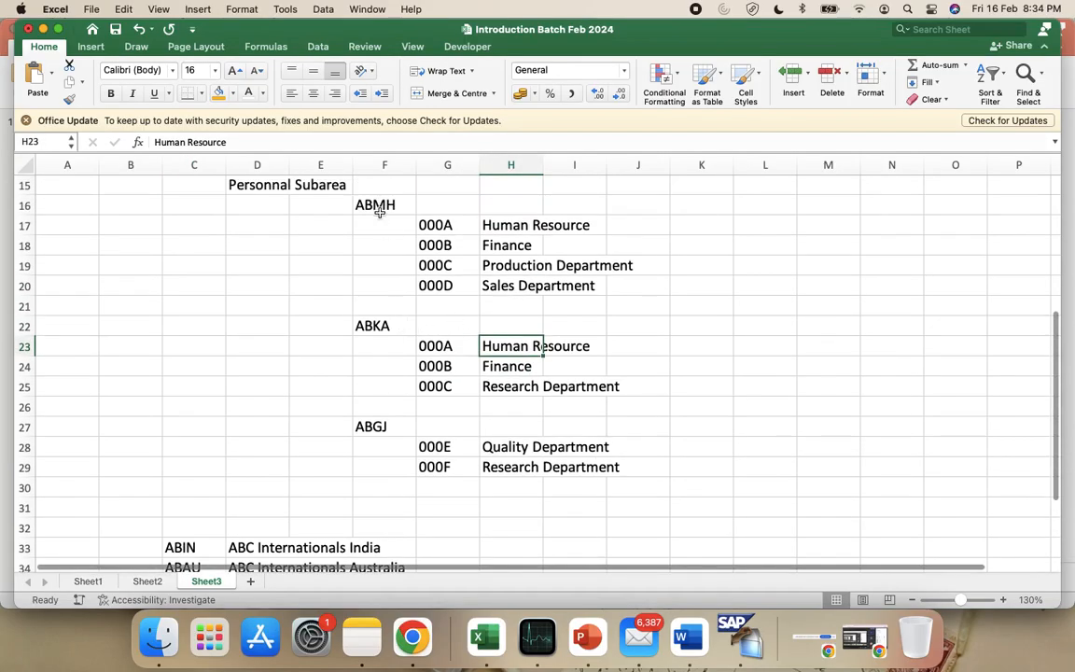
{"action": "left_click", "coordinate": [379, 212]}
{"action": "left_click", "coordinate": [381, 309]}
{"action": "left_click", "coordinate": [387, 428]}
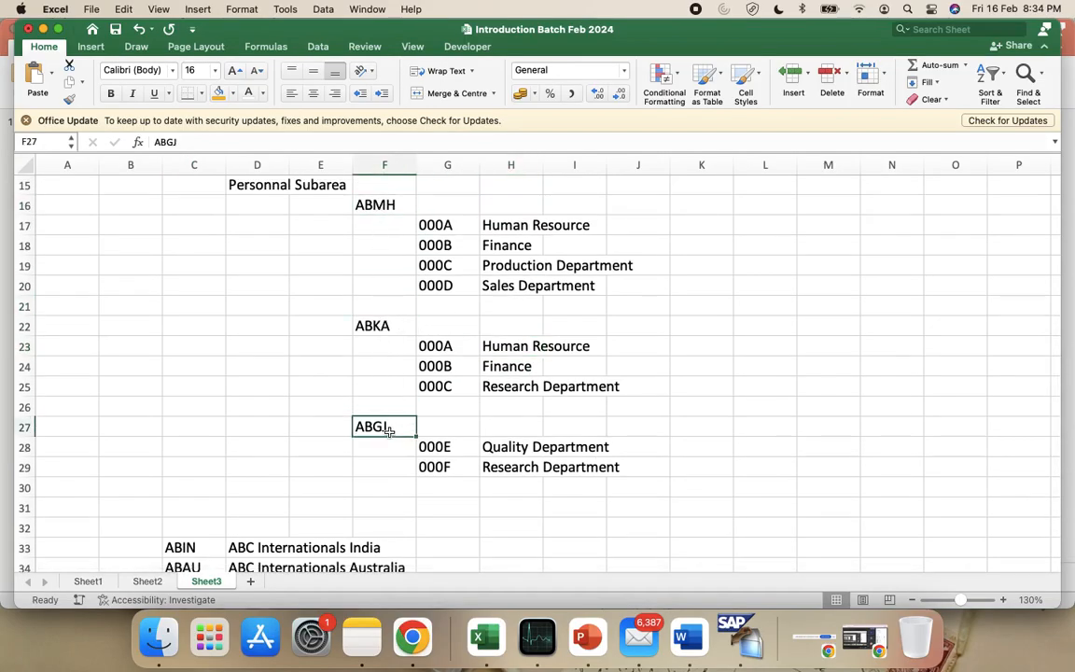
{"action": "scroll", "coordinate": [388, 429], "scroll_direction": "down", "scroll_amount": 8}
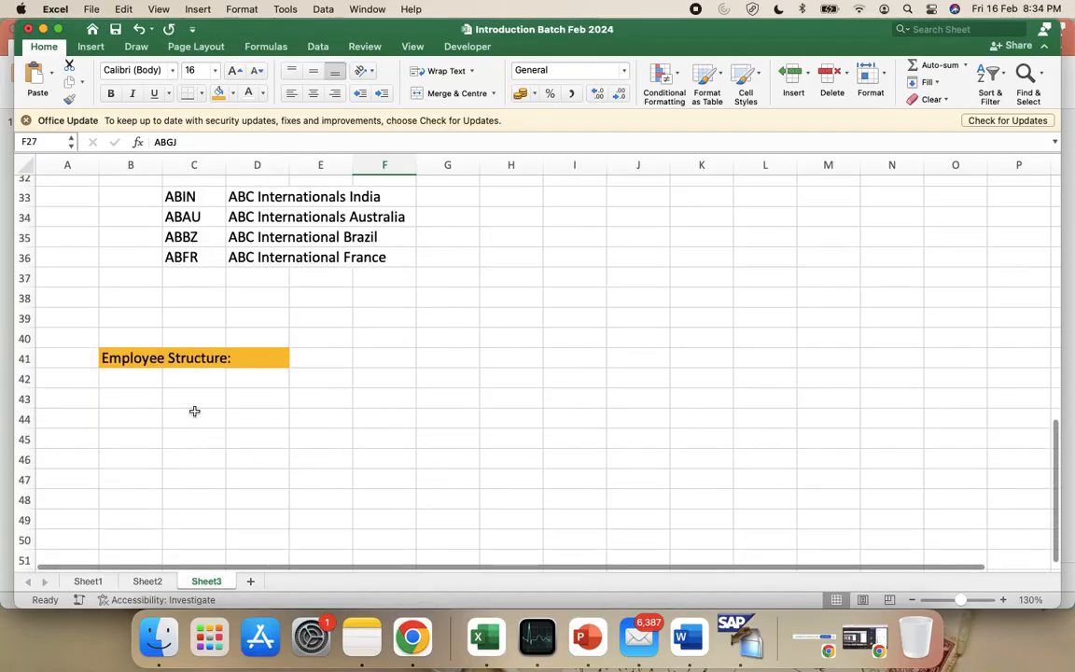
List the employee types Hourly, Salaried and Traniee in cells C43 to C45 under the Employee Structure heading.
{"action": "left_click", "coordinate": [194, 410]}
{"action": "left_click", "coordinate": [194, 400]}
{"action": "scroll", "coordinate": [591, 314], "scroll_direction": "up", "scroll_amount": 4}
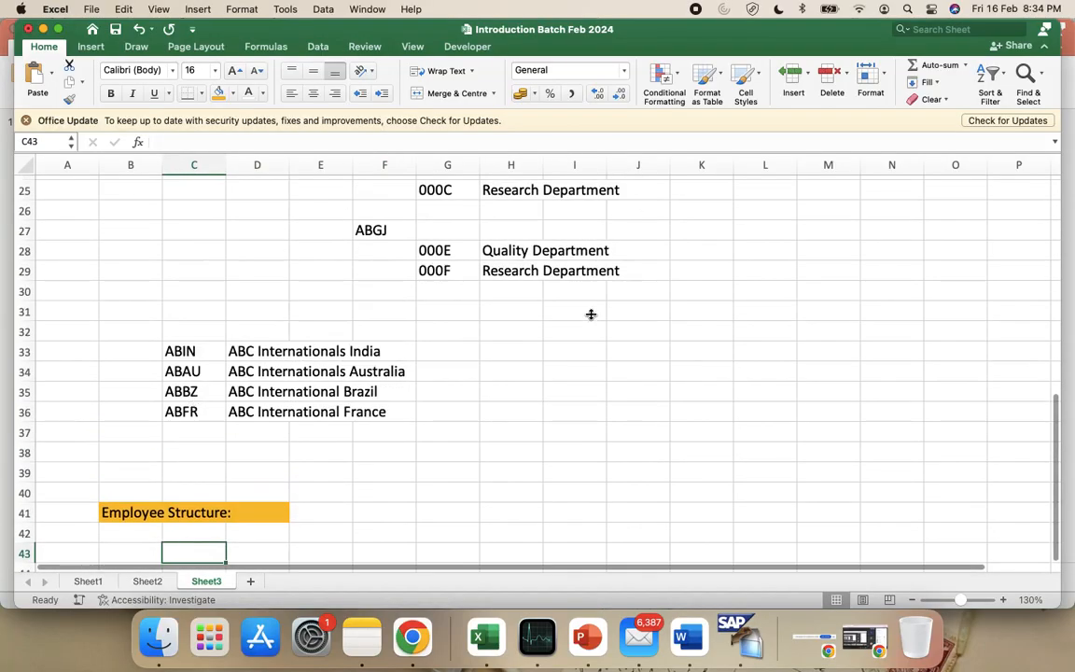
{"action": "scroll", "coordinate": [340, 355], "scroll_direction": "down", "scroll_amount": 4}
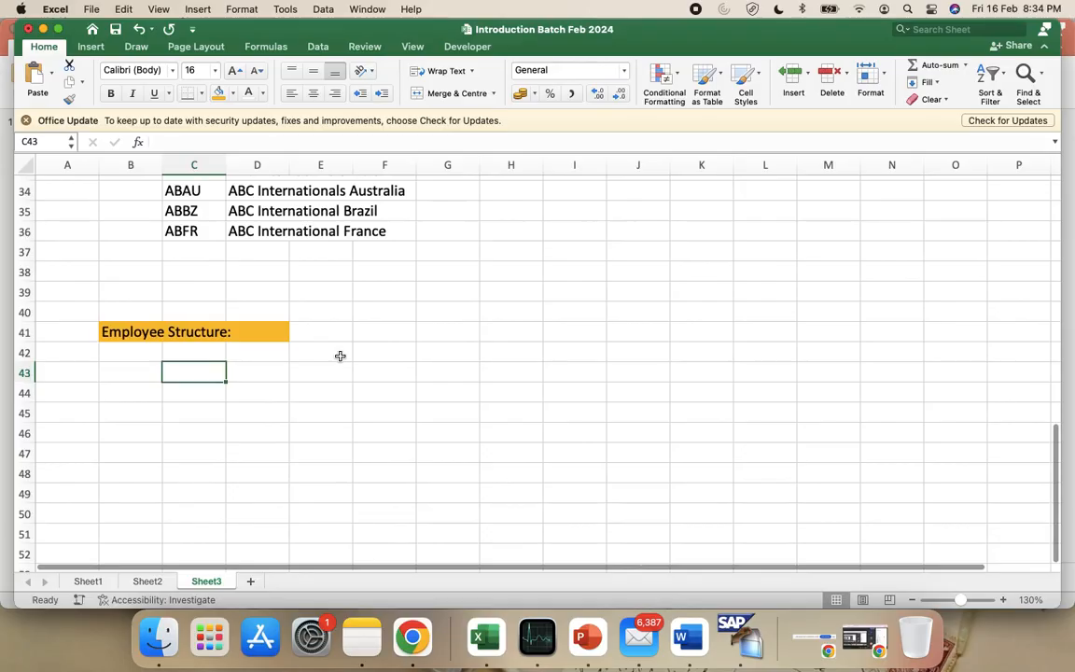
{"action": "type", "text": "Ho"}
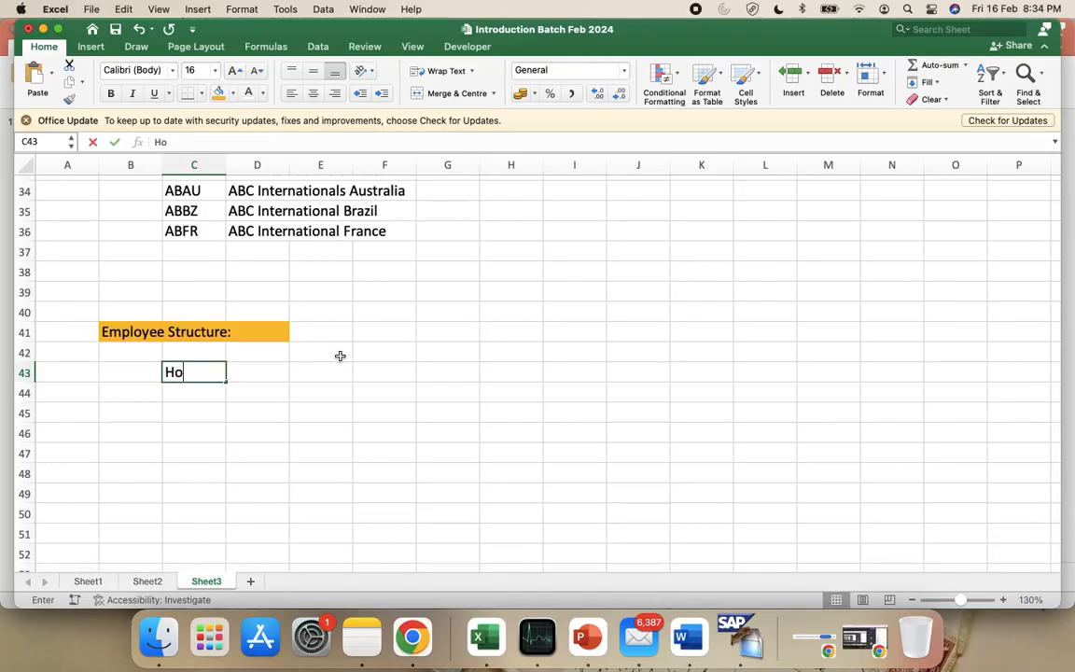
{"action": "type", "text": "urly"}
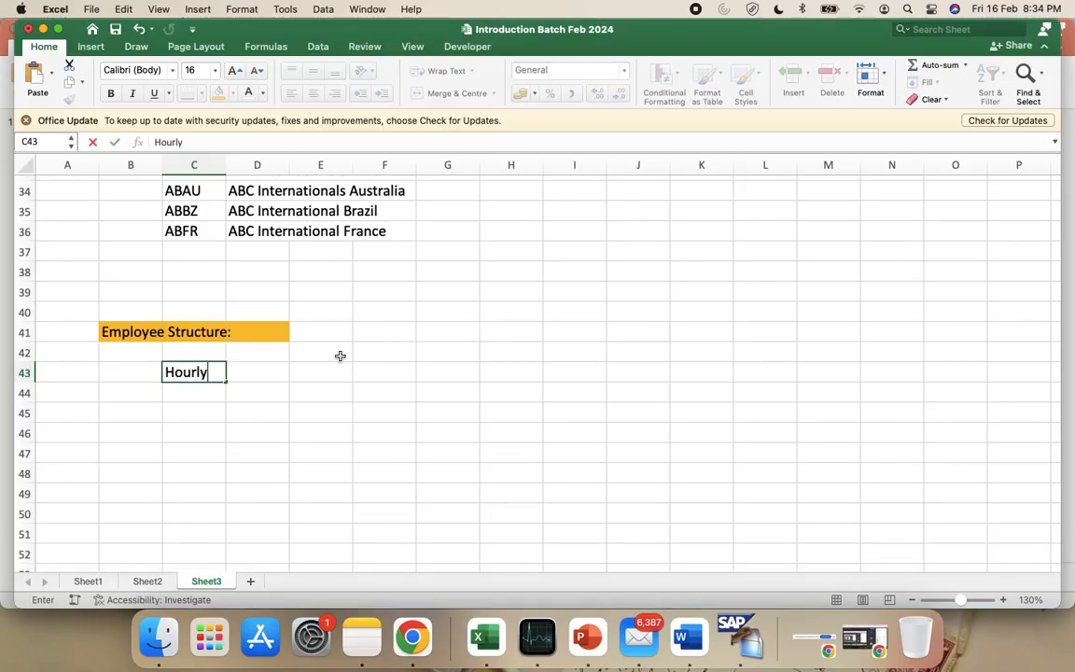
{"action": "key", "text": "Return"}
{"action": "type", "text": "Sal"}
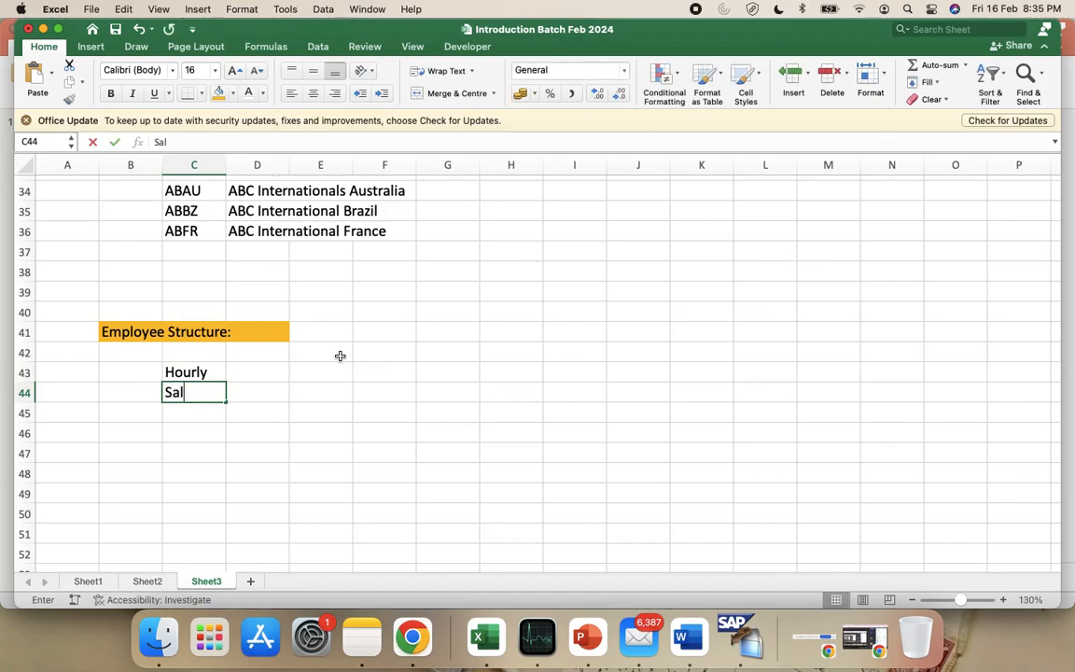
{"action": "type", "text": "aried"}
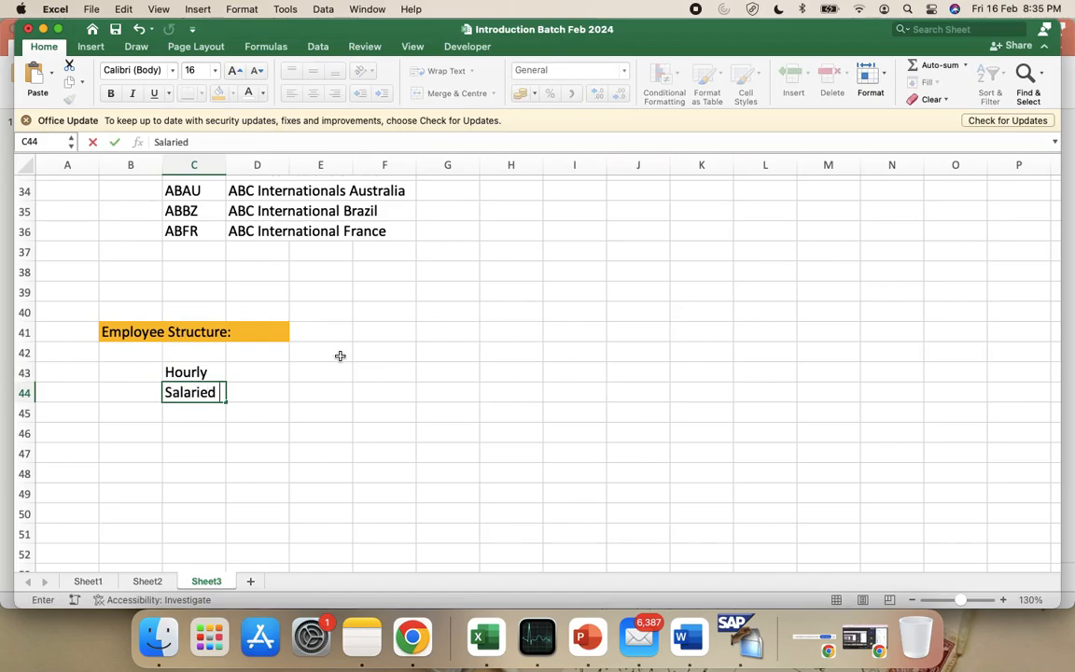
{"action": "key", "text": "Return"}
{"action": "type", "text": "Traniee"}
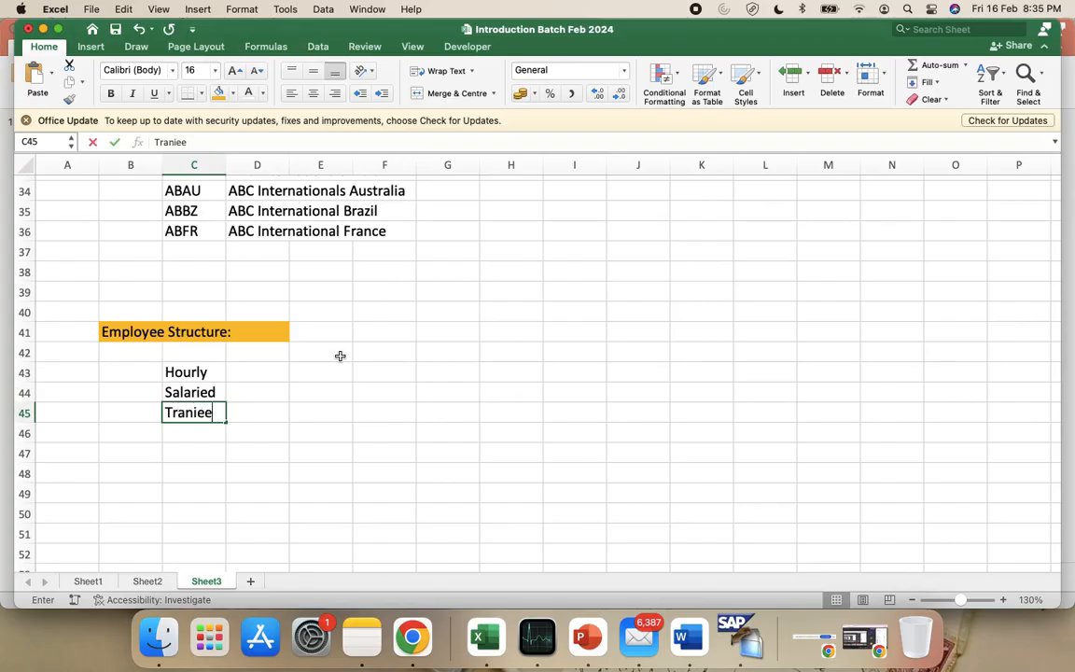
{"action": "key", "text": "Return"}
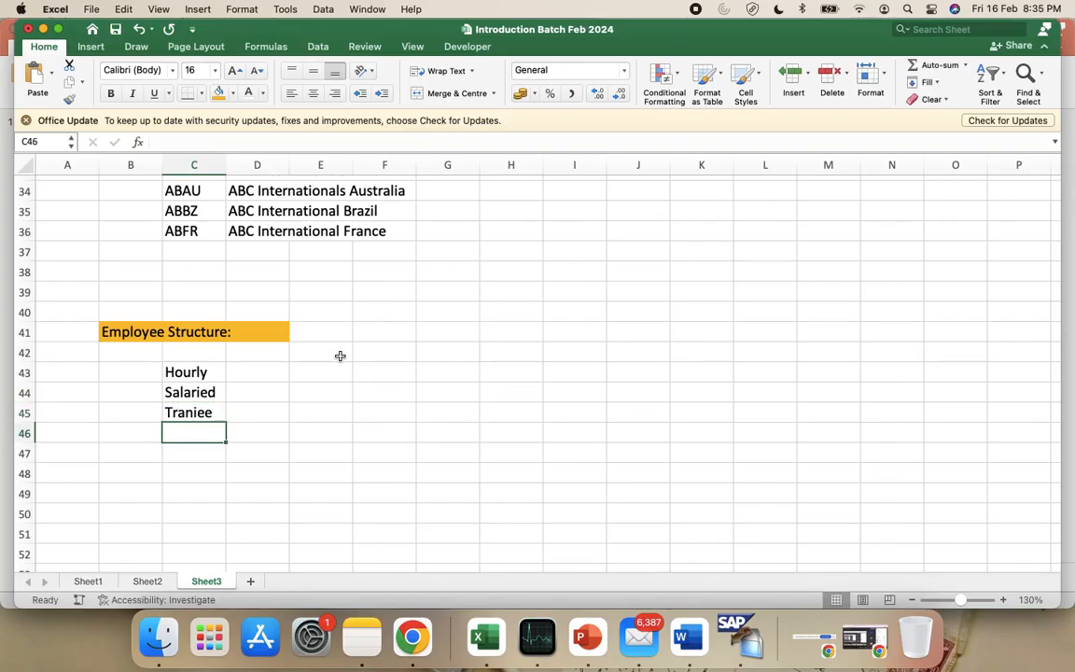
Continue the employee type list with Intern, Retiree and Terminated Employees in cells C46 to C48.
{"action": "type", "text": "Intern"}
{"action": "key", "text": "Return"}
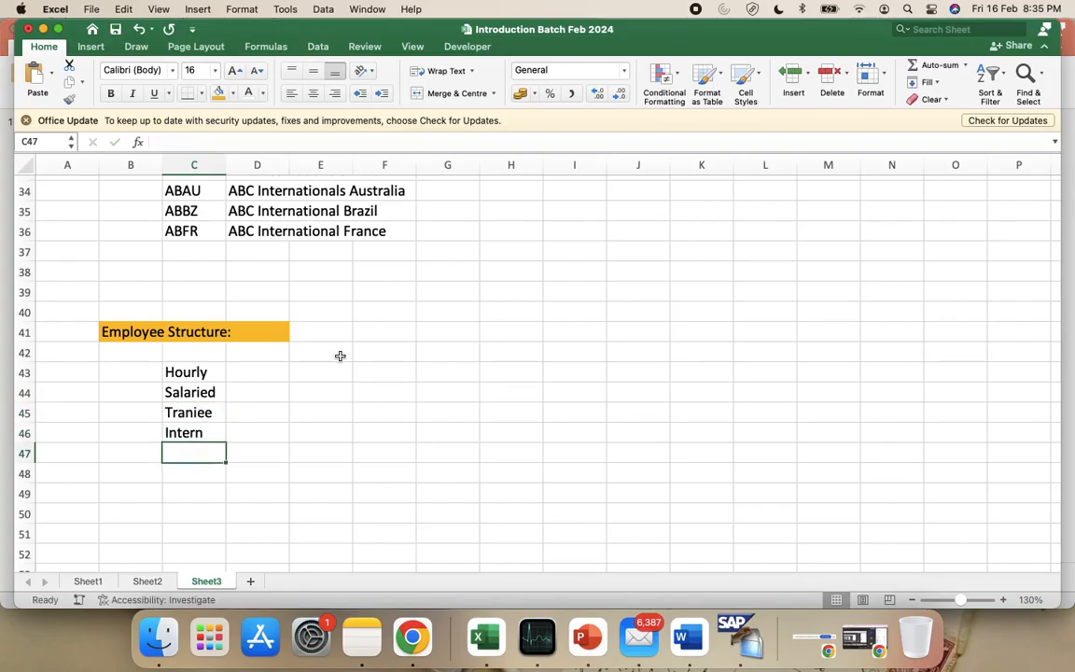
{"action": "type", "text": "Retiree"}
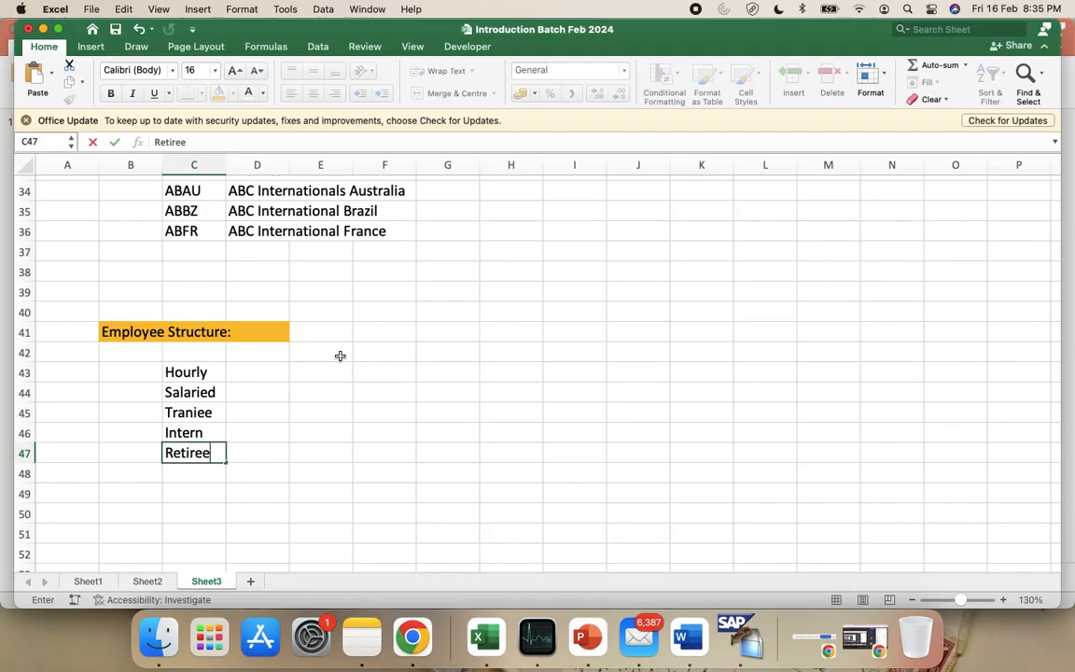
{"action": "key", "text": "Return"}
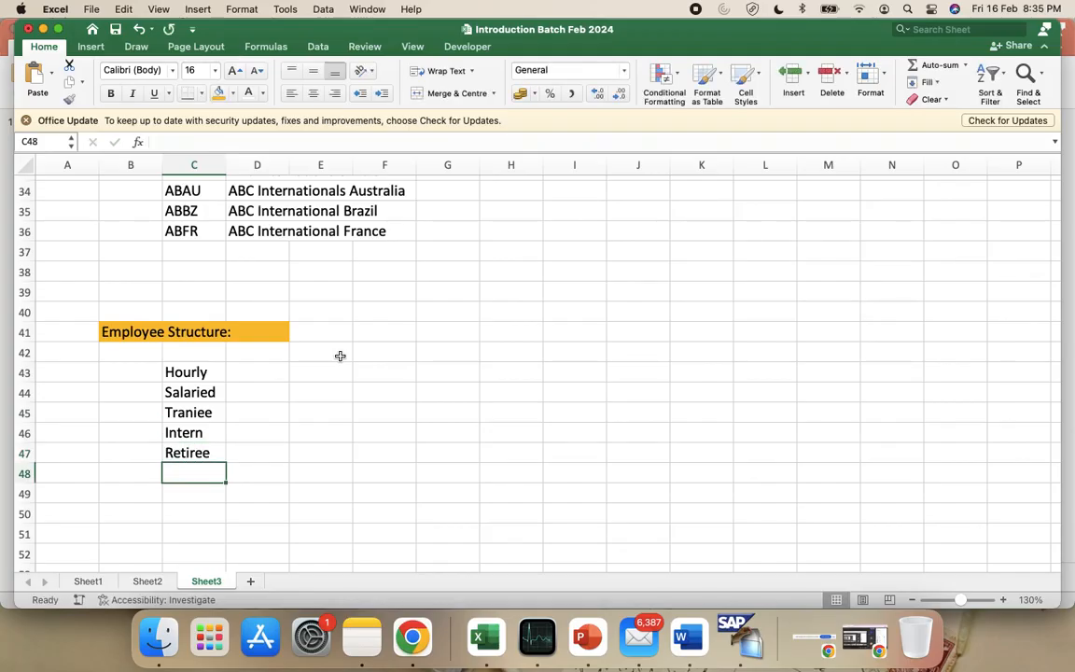
{"action": "type", "text": "Terminate"}
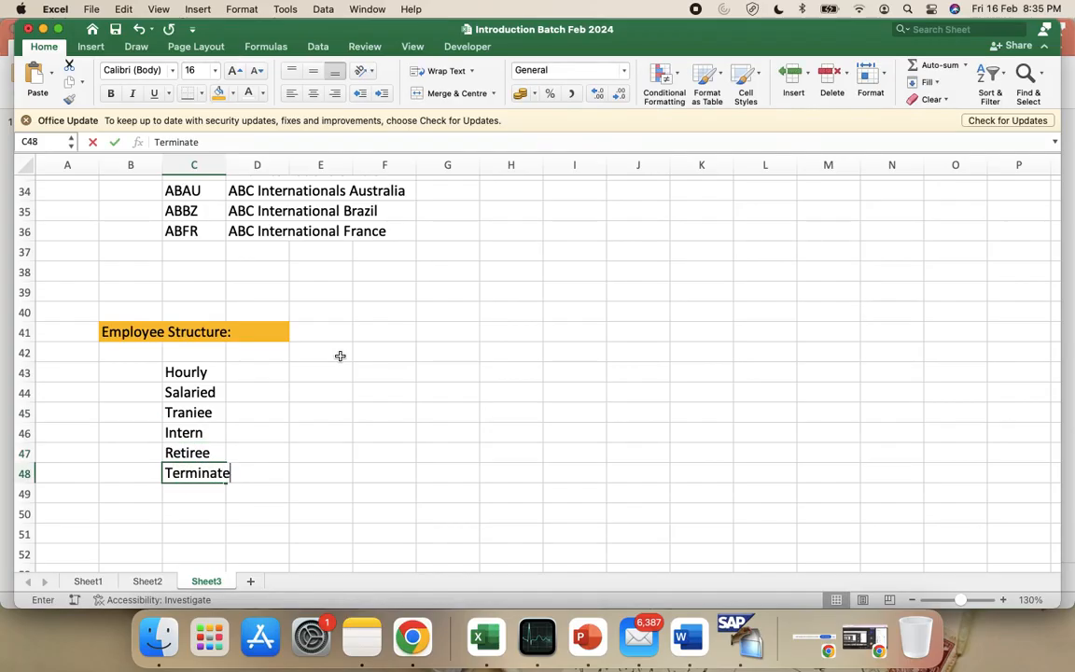
{"action": "type", "text": "d Employees"}
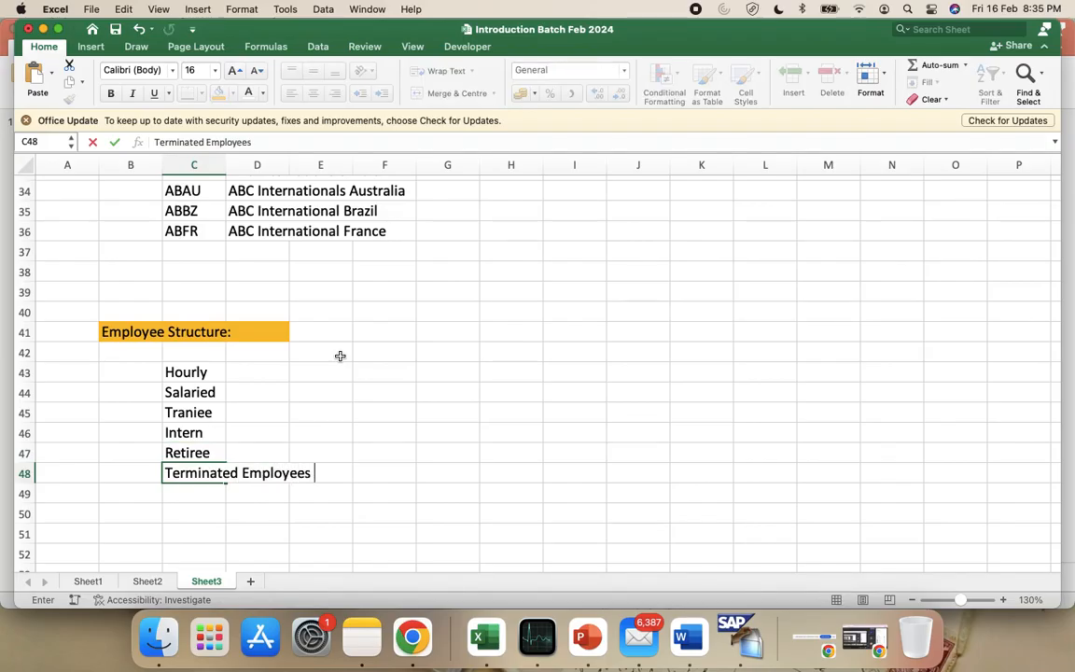
{"action": "key", "text": "Return"}
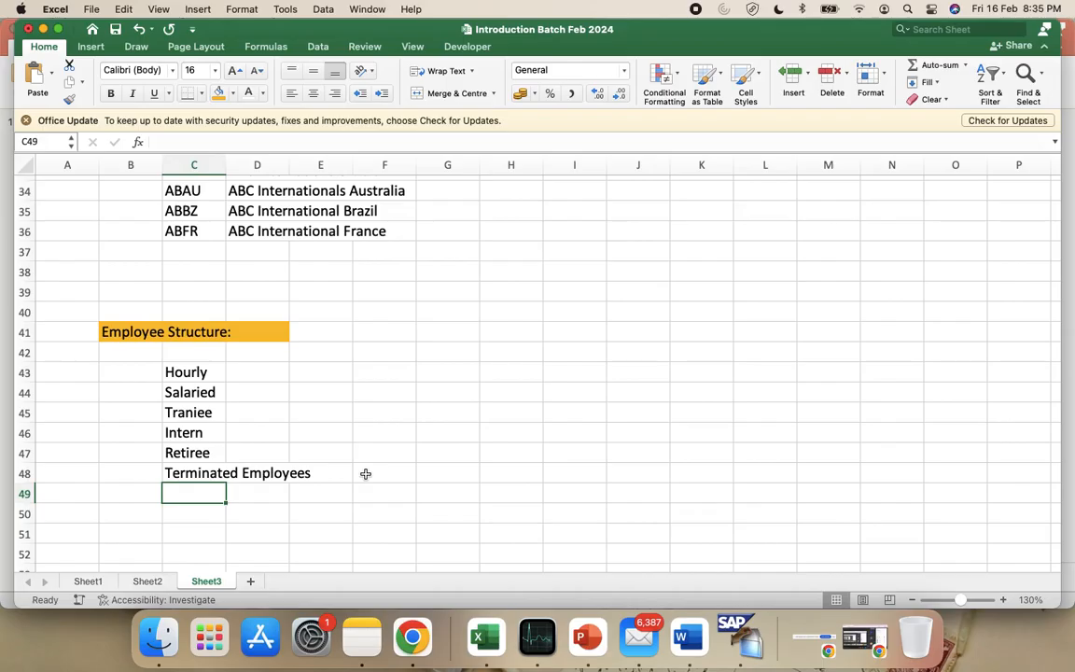
Clear the whole employee type list from cells C43 to C48.
{"action": "left_click", "coordinate": [203, 373]}
{"action": "key", "text": "shift+Down"}
{"action": "key", "text": "shift+Down"}
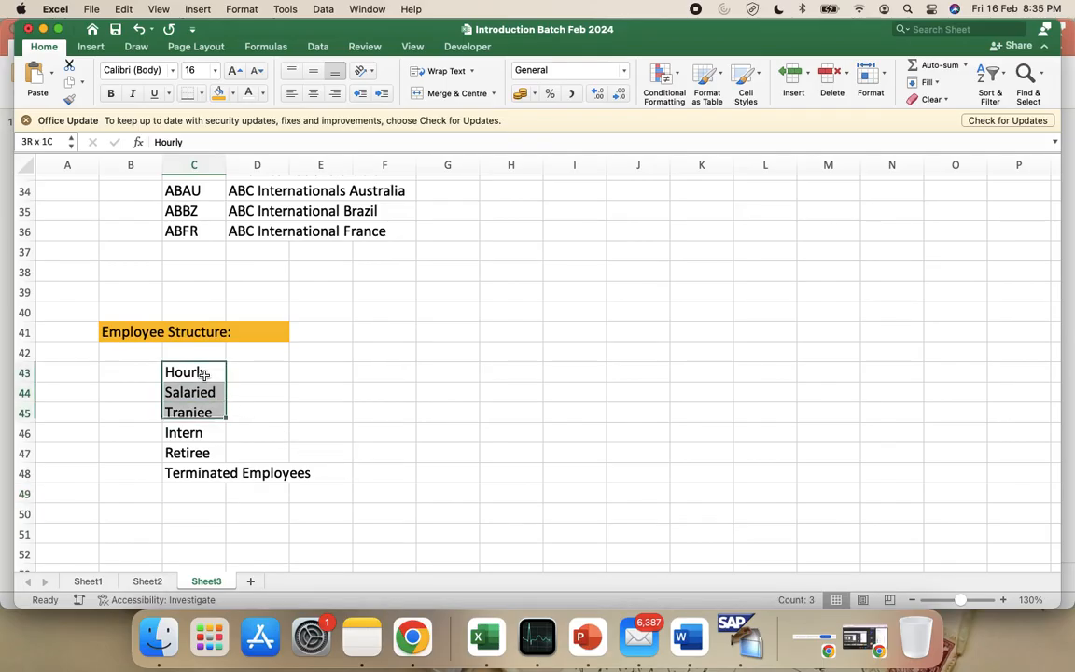
{"action": "key", "text": "shift+Down"}
{"action": "key", "text": "shift+Down"}
{"action": "key", "text": "shift+Down"}
{"action": "key", "text": "Delete"}
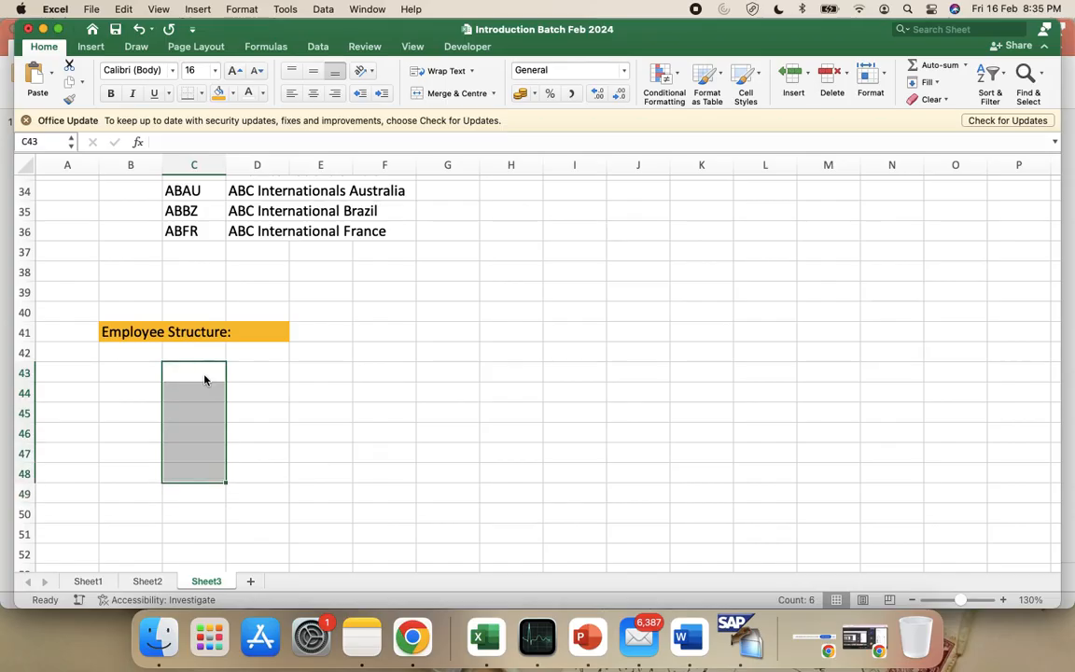
{"action": "left_click", "coordinate": [244, 377]}
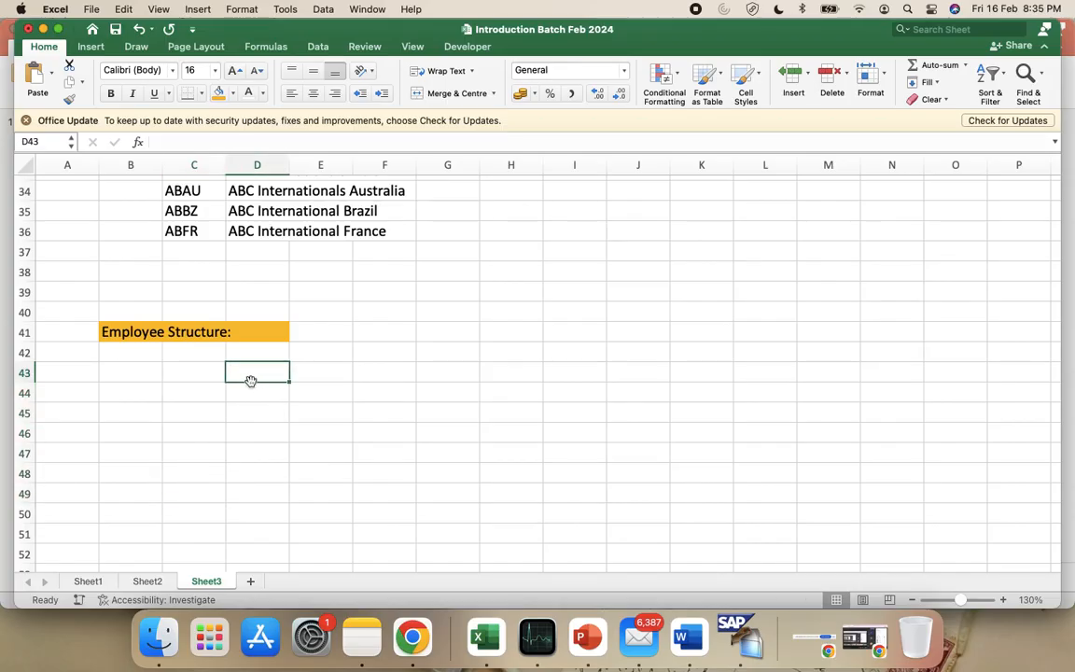
{"action": "left_click", "coordinate": [210, 371]}
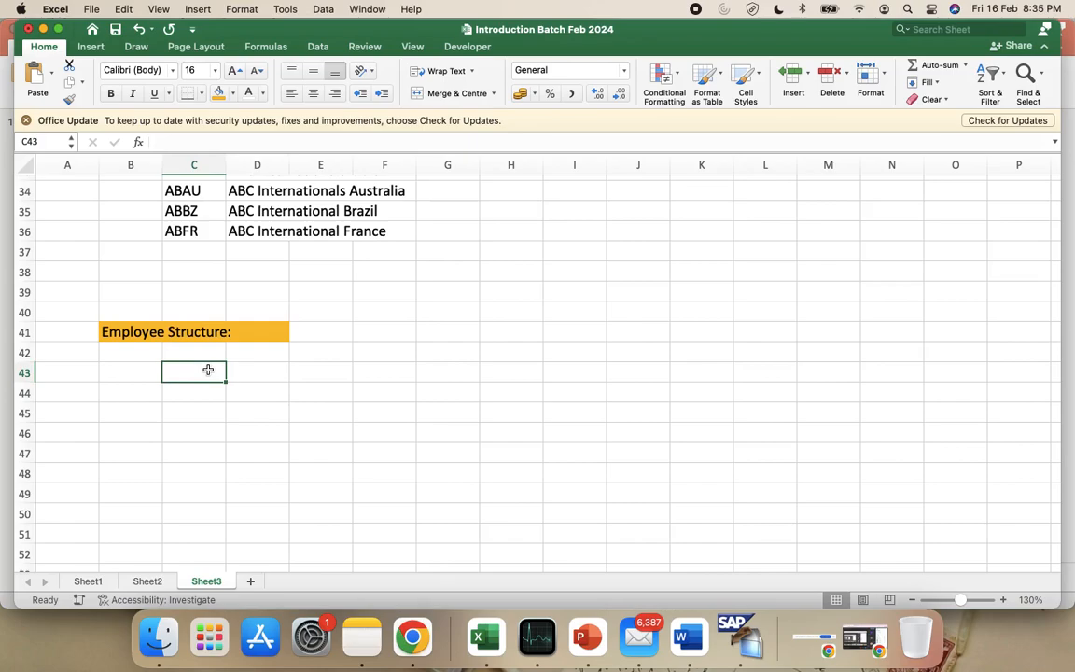
{"action": "type", "text": "Active"}
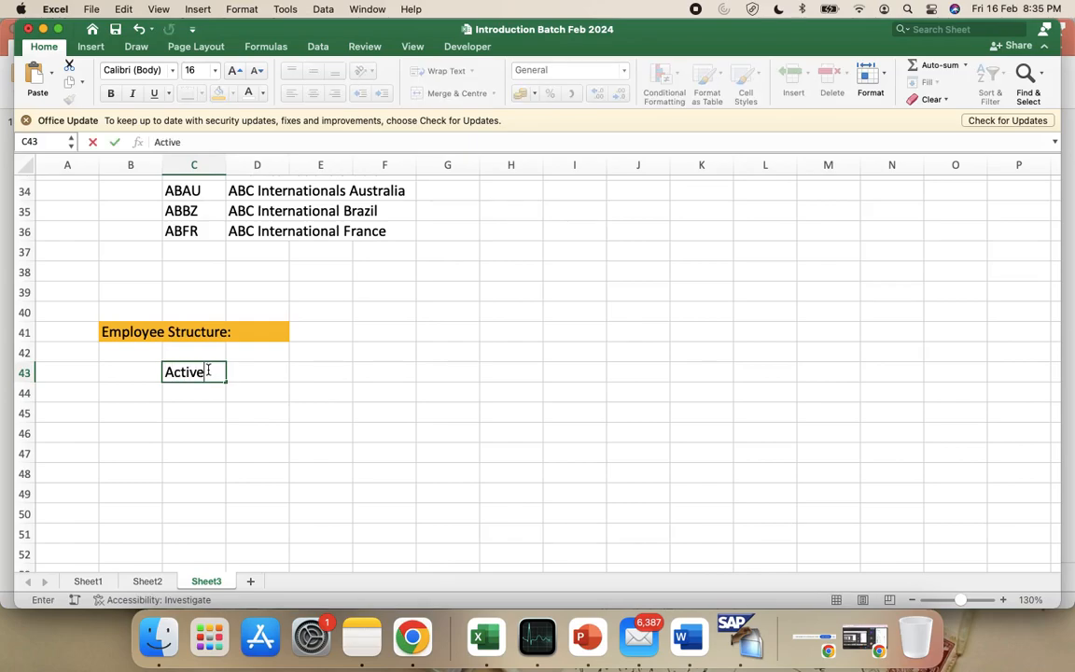
{"action": "type", "text": " Emplo"}
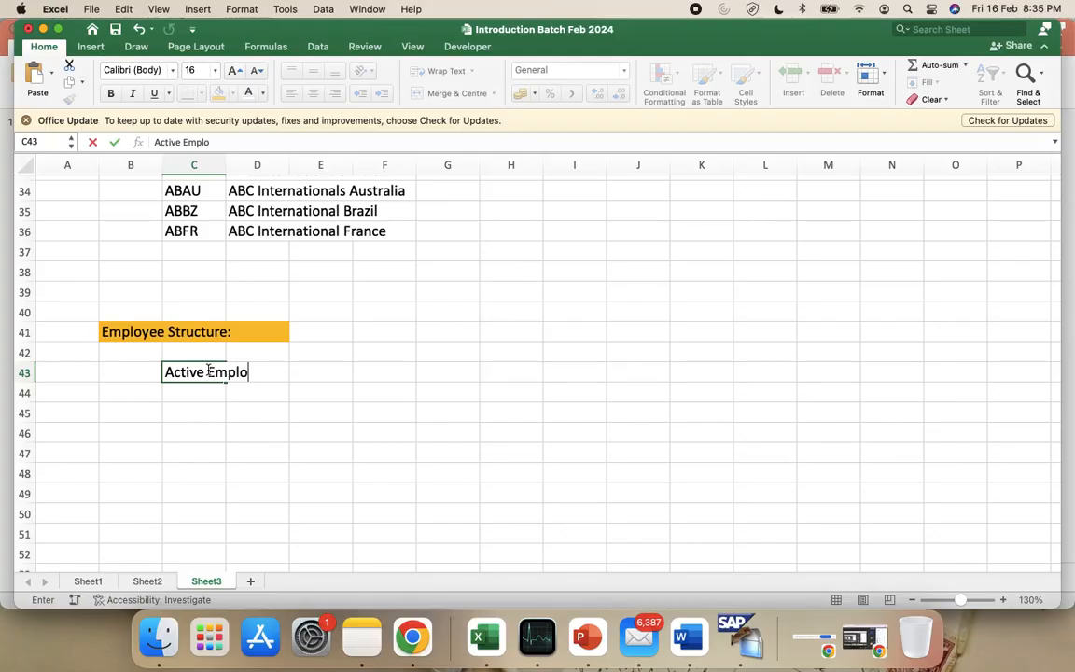
{"action": "type", "text": "yees"}
{"action": "left_click", "coordinate": [213, 458]}
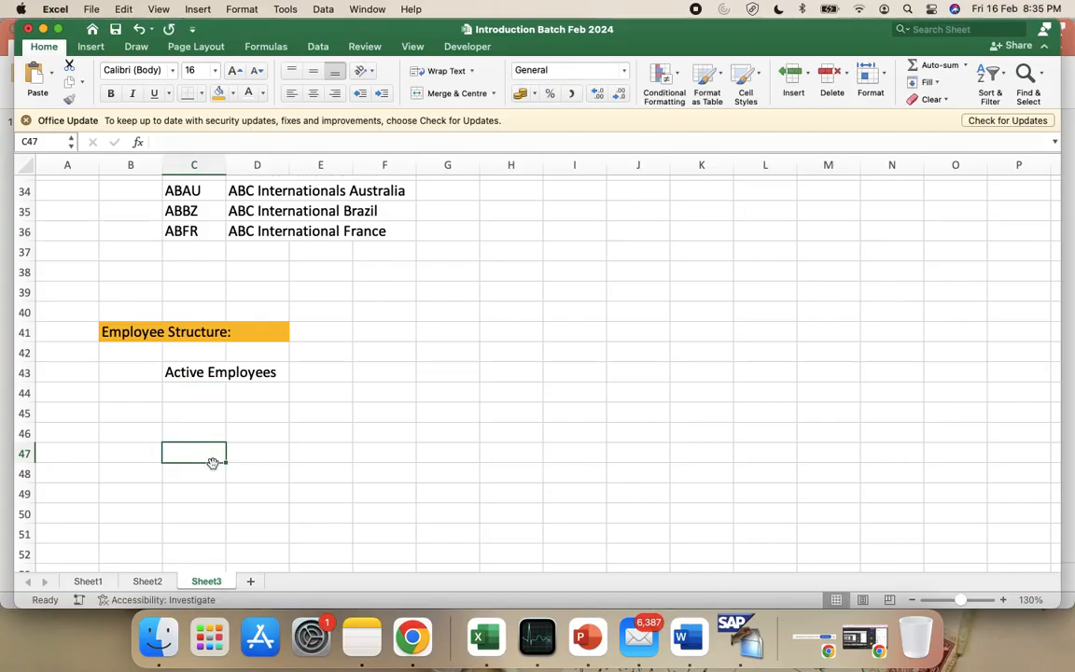
{"action": "left_click", "coordinate": [185, 373]}
{"action": "key", "text": "Delete"}
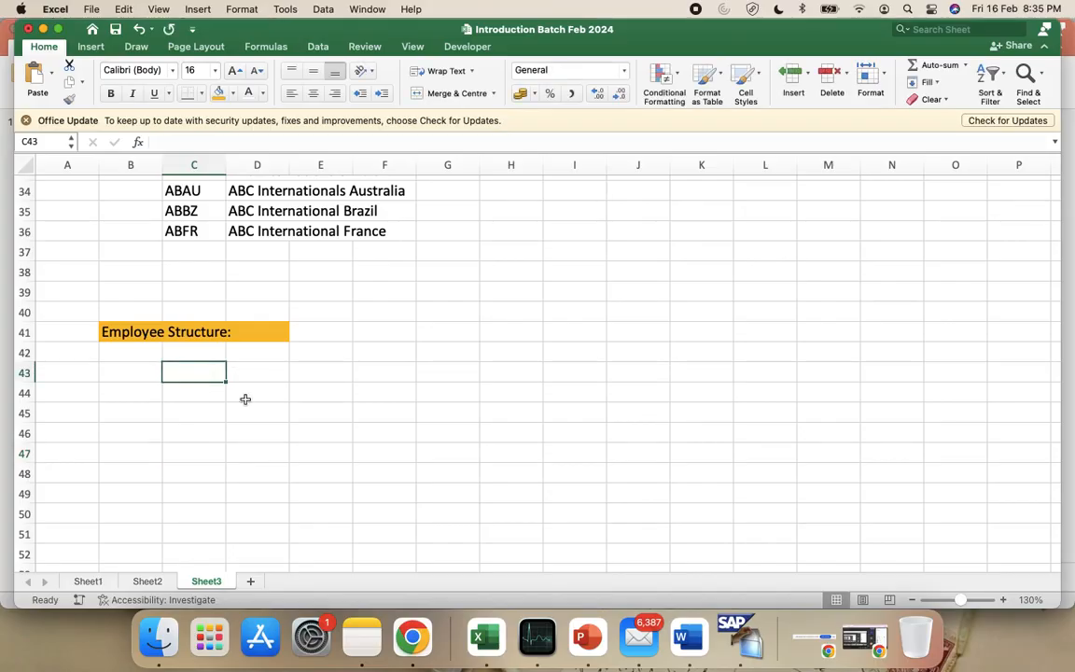
Enter Employees Groups in cell C43 under the Employee Structure heading.
{"action": "left_click", "coordinate": [344, 466]}
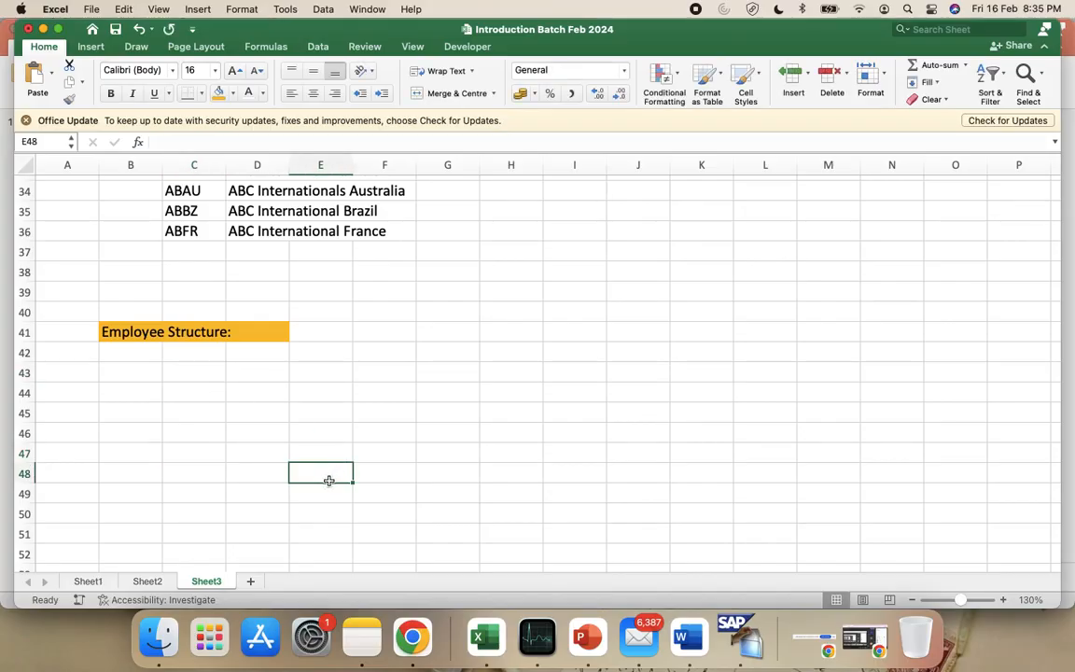
{"action": "left_click", "coordinate": [223, 375]}
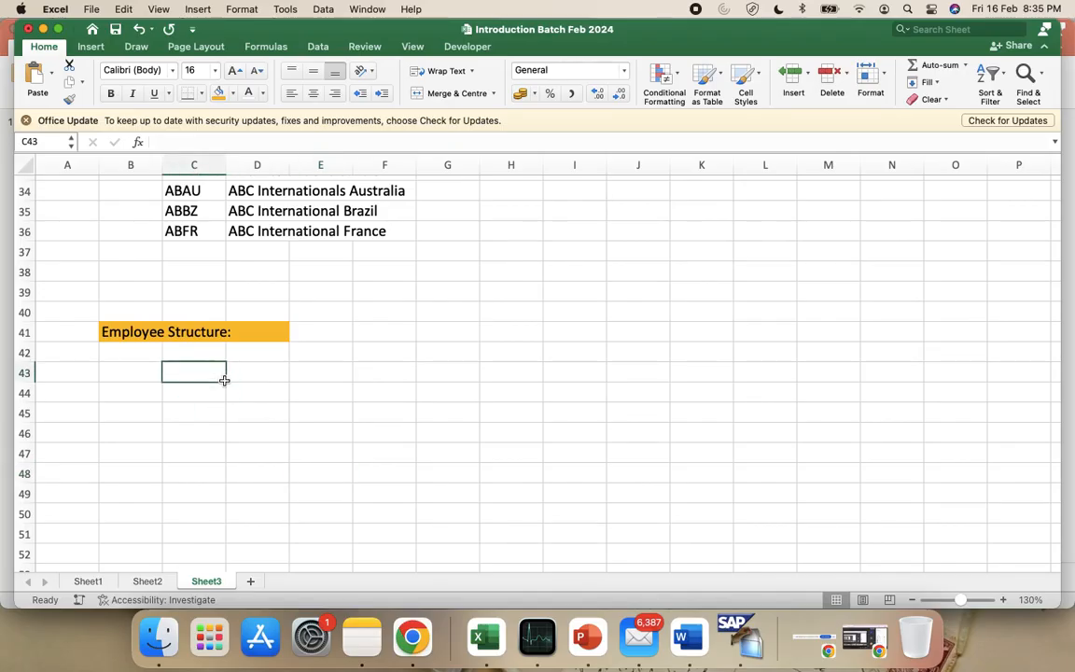
{"action": "type", "text": "Emp"}
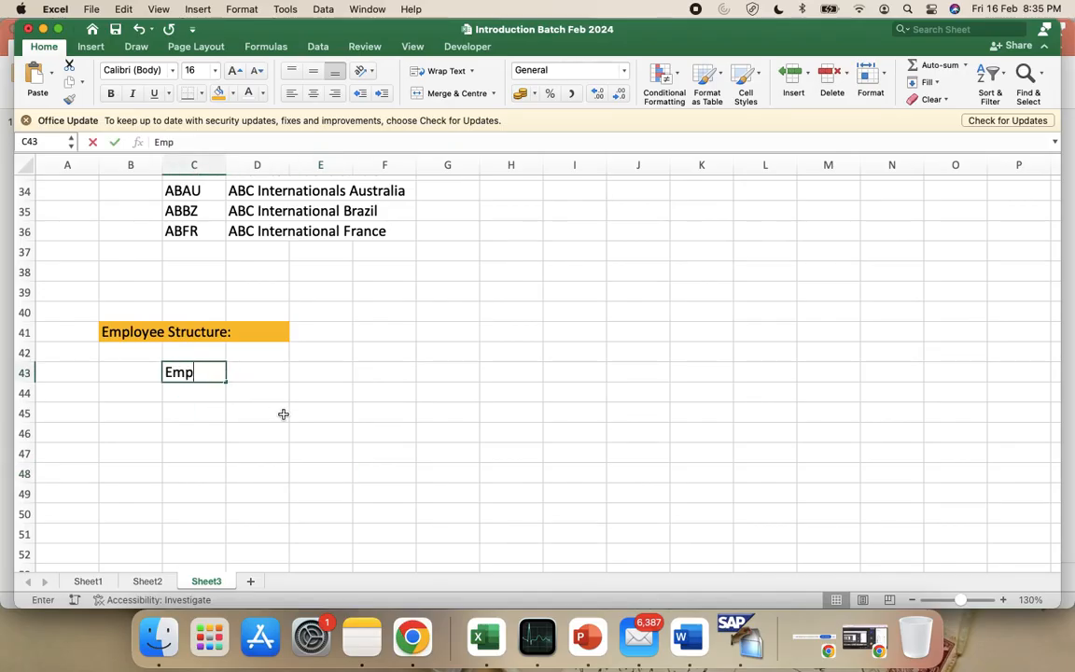
{"action": "type", "text": "loyees "}
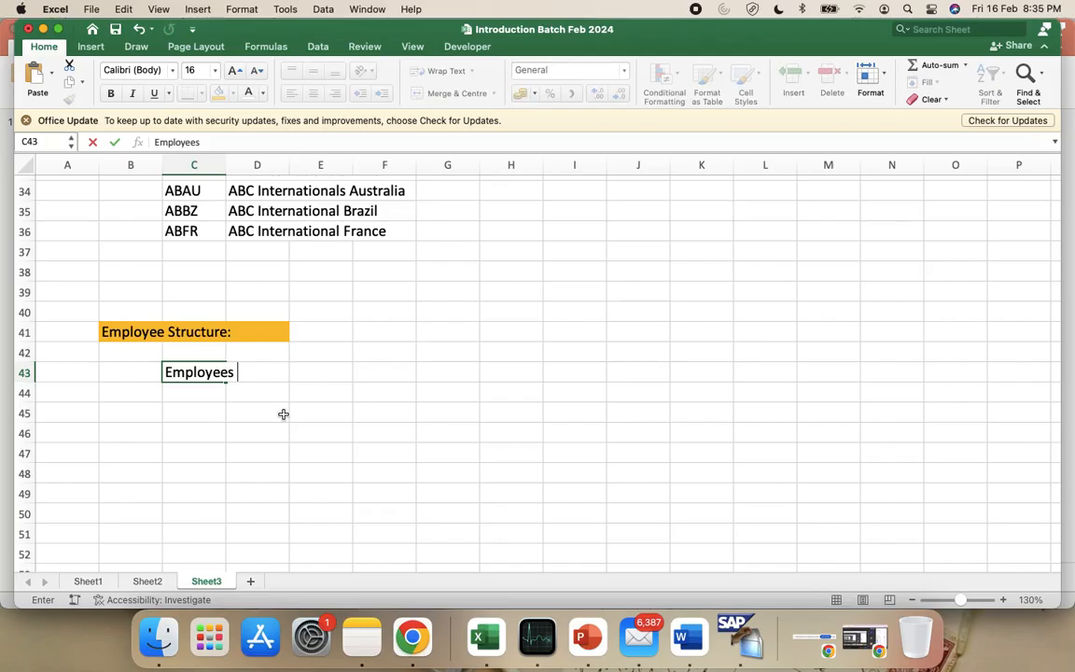
{"action": "type", "text": "Groups"}
{"action": "key", "text": "Return"}
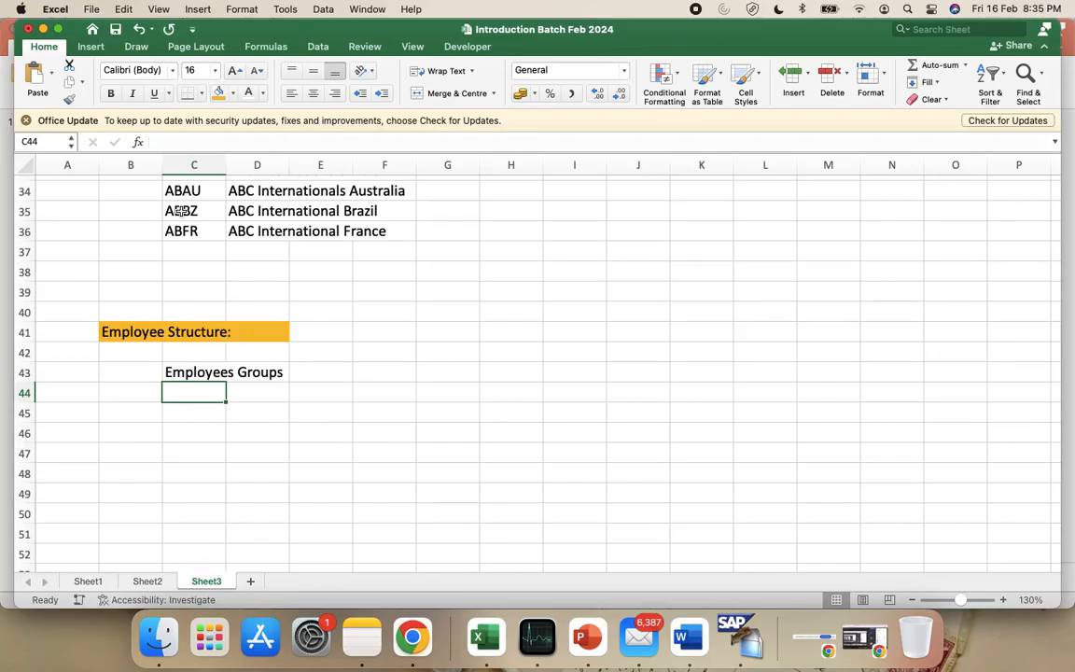
Draw a straight arrow shape from beneath Employees Groups diagonally down to just before the upper-left corner of cell E48.
{"action": "left_click", "coordinate": [93, 47]}
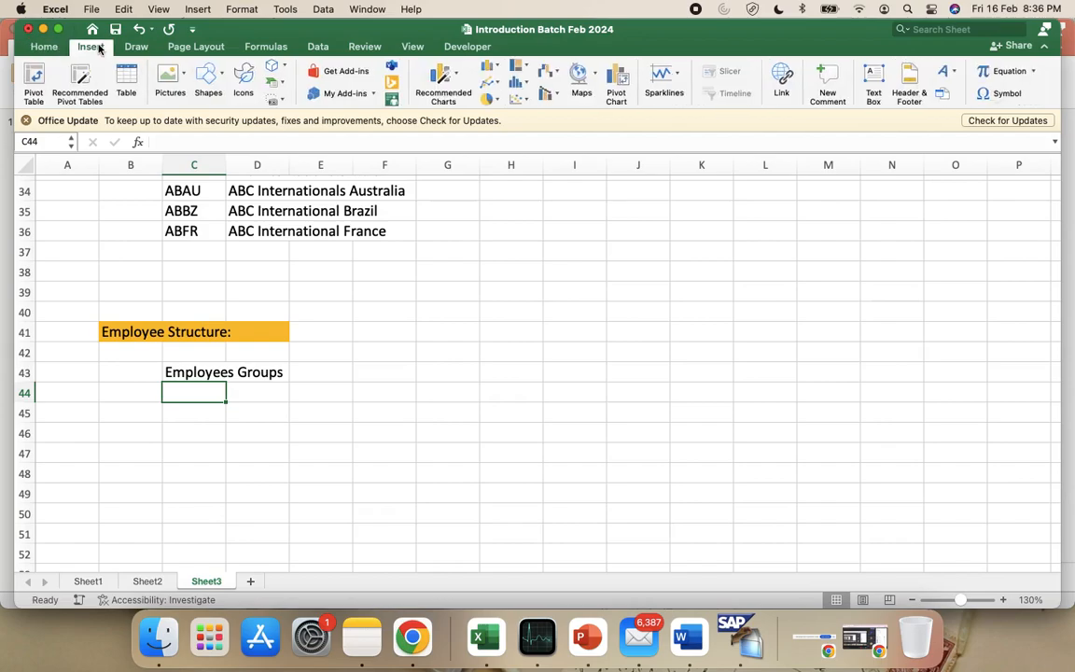
{"action": "left_click", "coordinate": [206, 73]}
{"action": "left_click", "coordinate": [265, 120]}
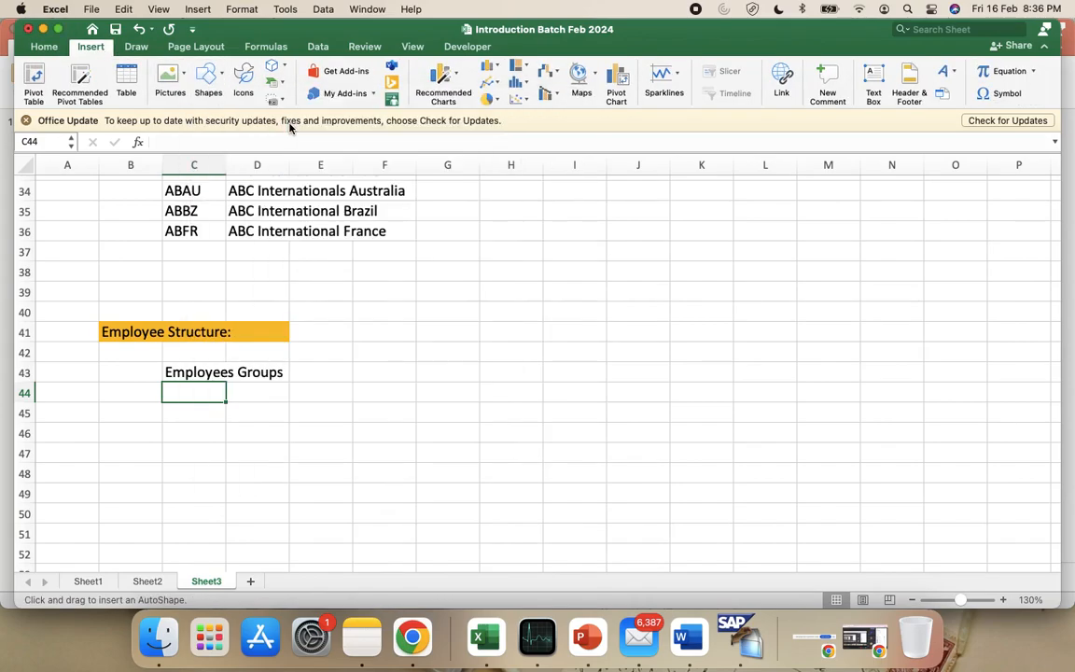
{"action": "left_click_drag", "start_coordinate": [210, 384], "coordinate": [329, 483]}
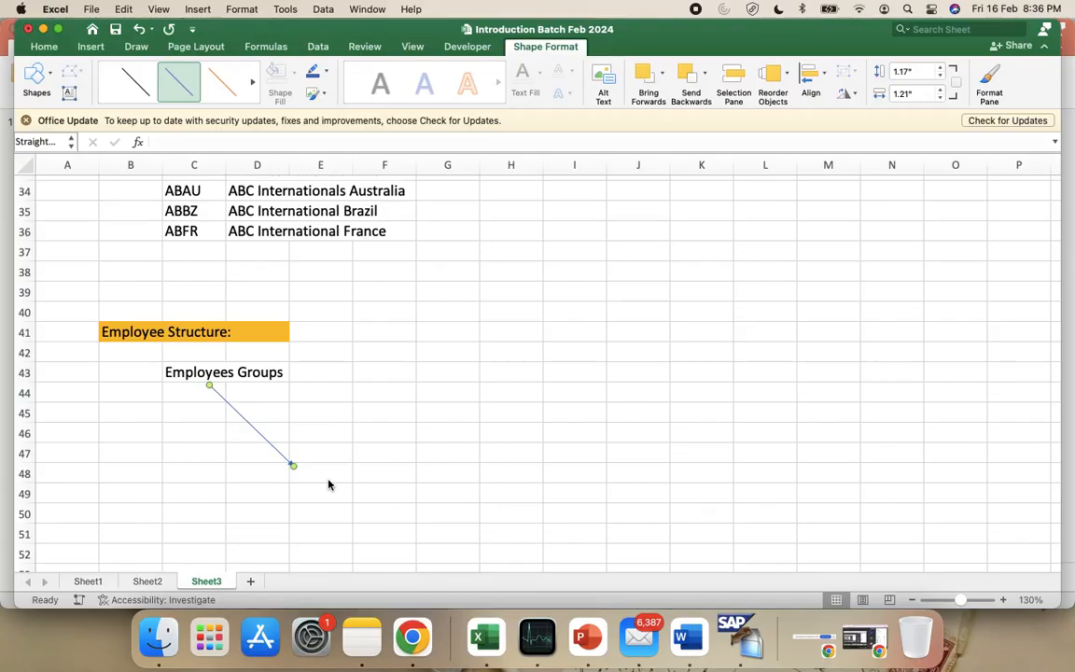
{"action": "left_click", "coordinate": [327, 477]}
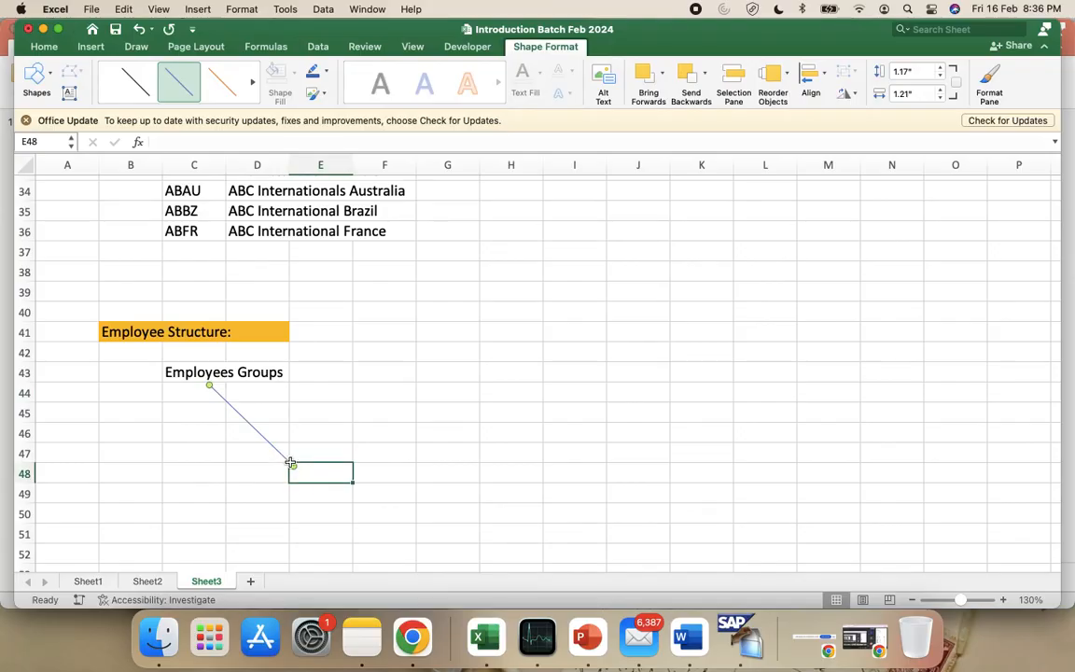
{"action": "left_click_drag", "start_coordinate": [291, 464], "coordinate": [285, 459]}
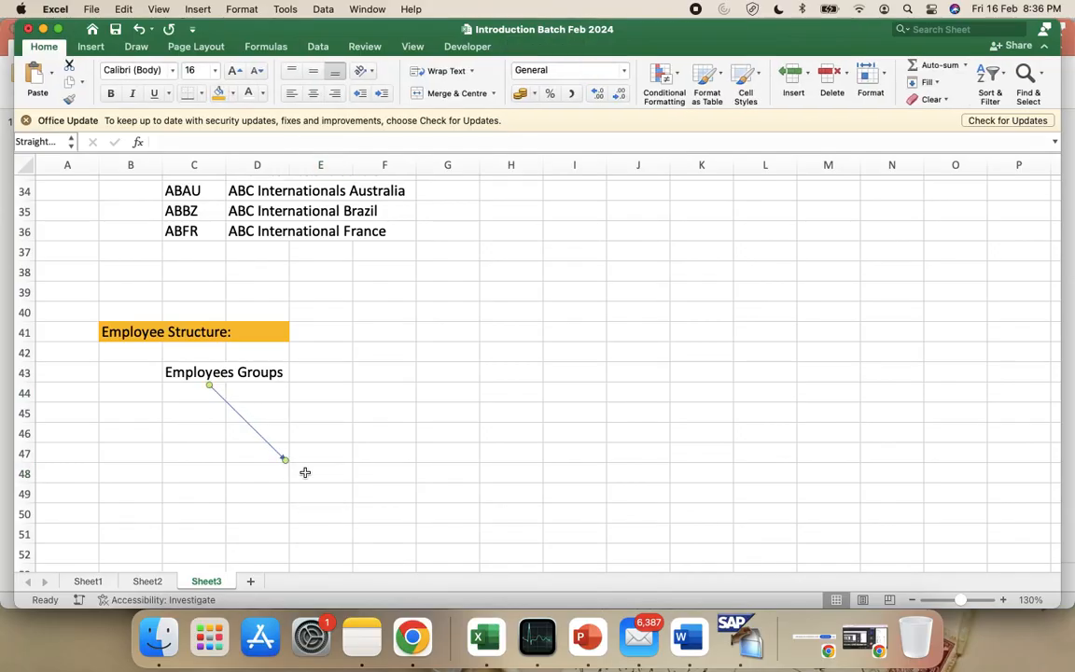
Label the arrow's end with Employee Subgroups in cell E48.
{"action": "left_click", "coordinate": [305, 472]}
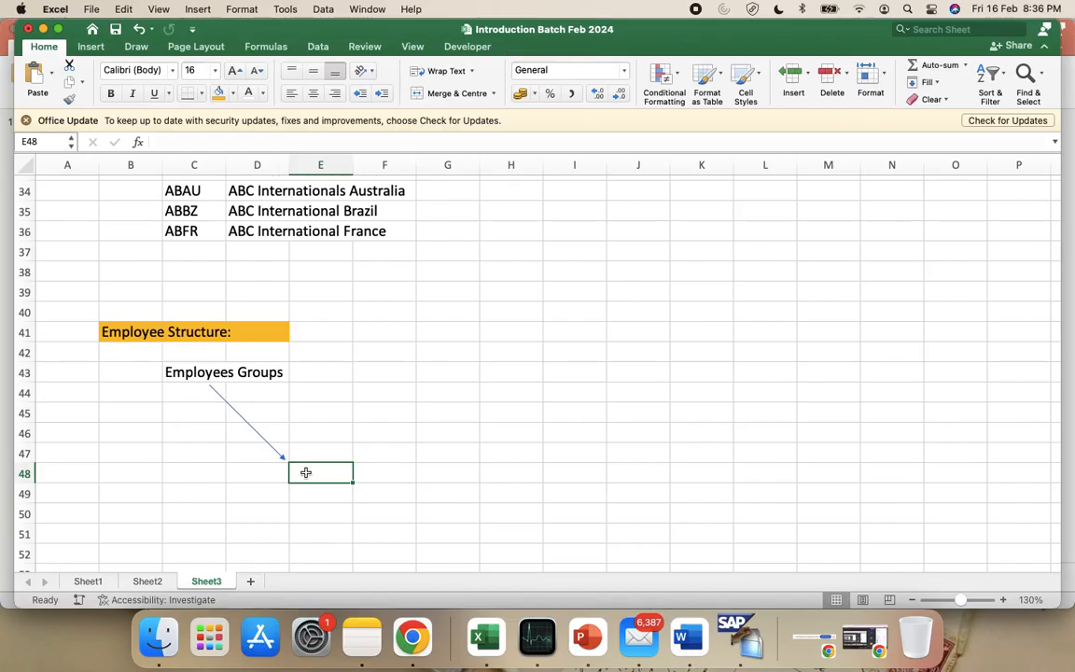
{"action": "type", "text": "Employee S"}
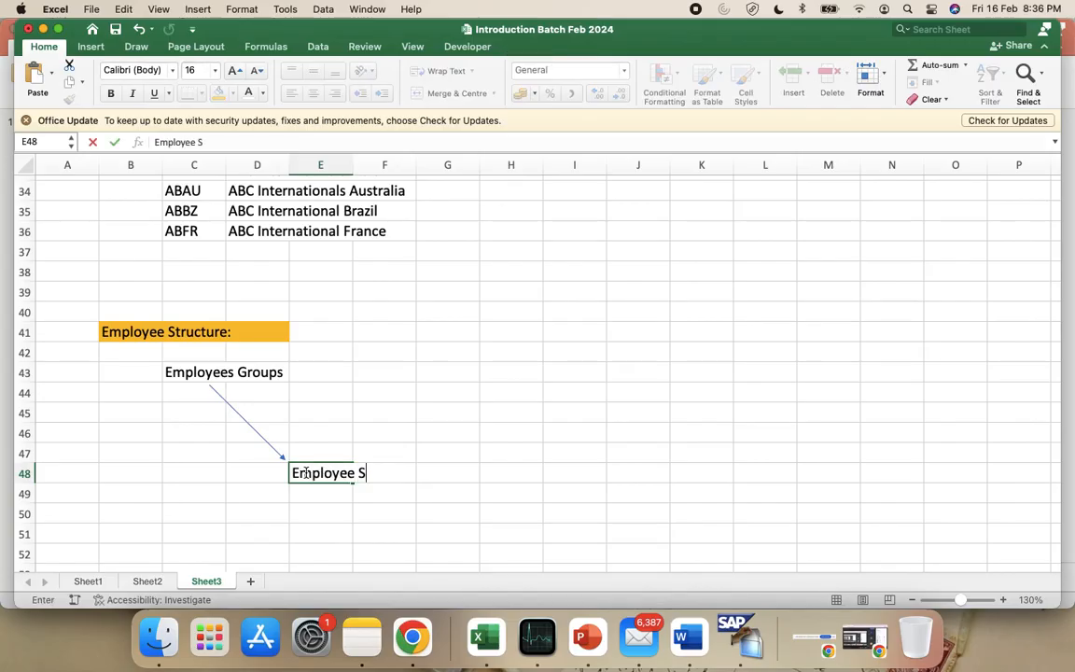
{"action": "type", "text": "ubgroups"}
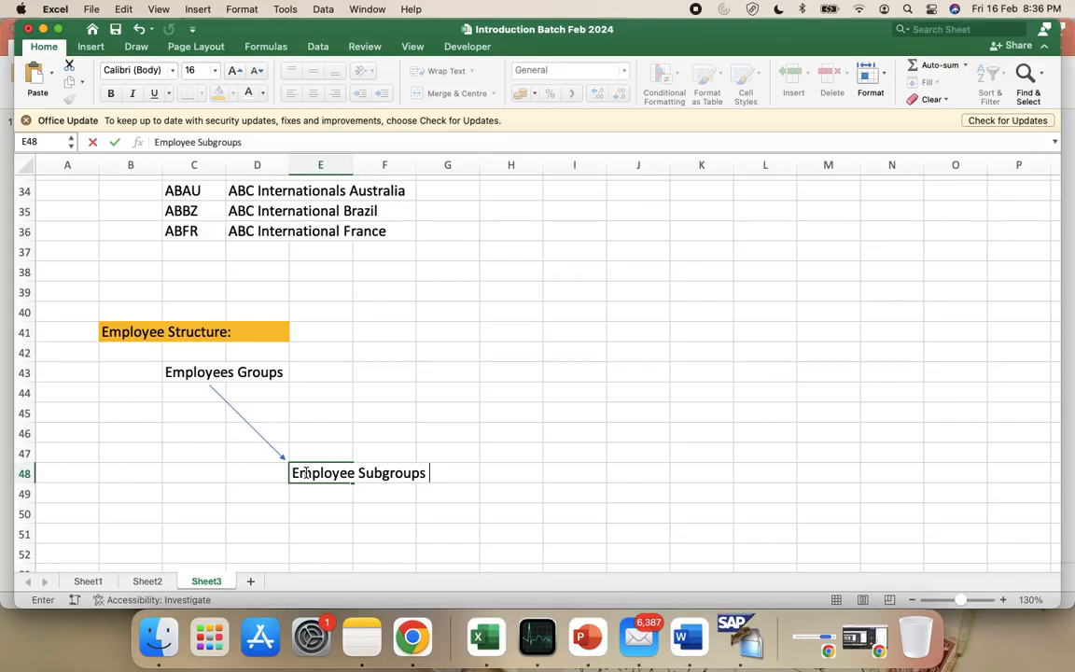
{"action": "key", "text": "Return"}
{"action": "left_click", "coordinate": [421, 487]}
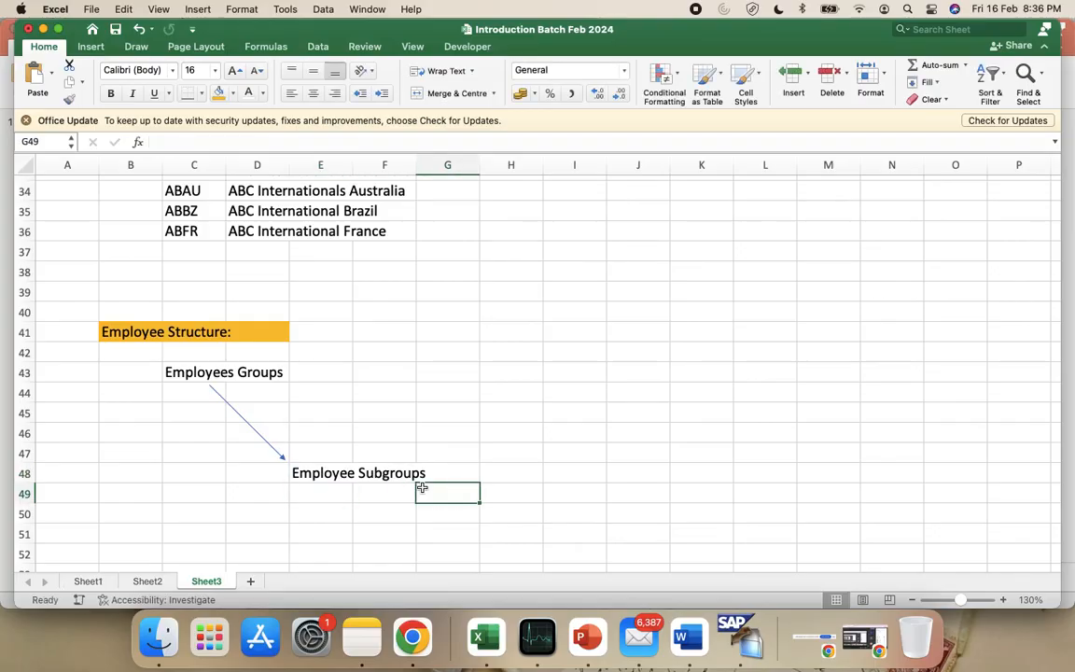
List Permanent Employees and Contract Employees in cells F43 and F44 beside Employees Groups.
{"action": "left_click", "coordinate": [233, 375]}
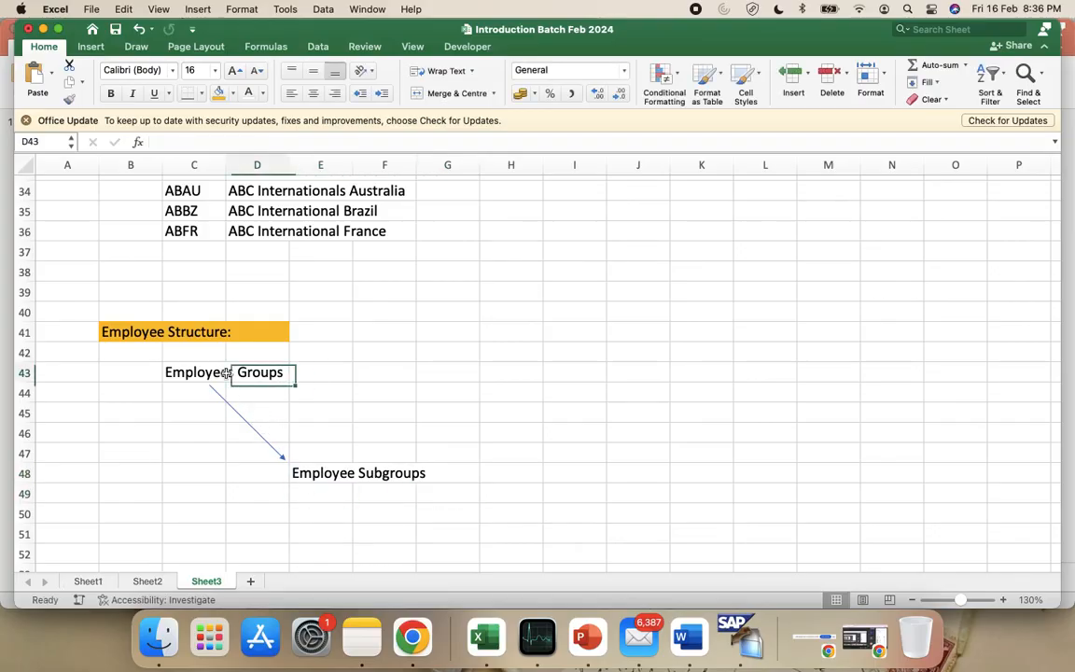
{"action": "left_click", "coordinate": [354, 386]}
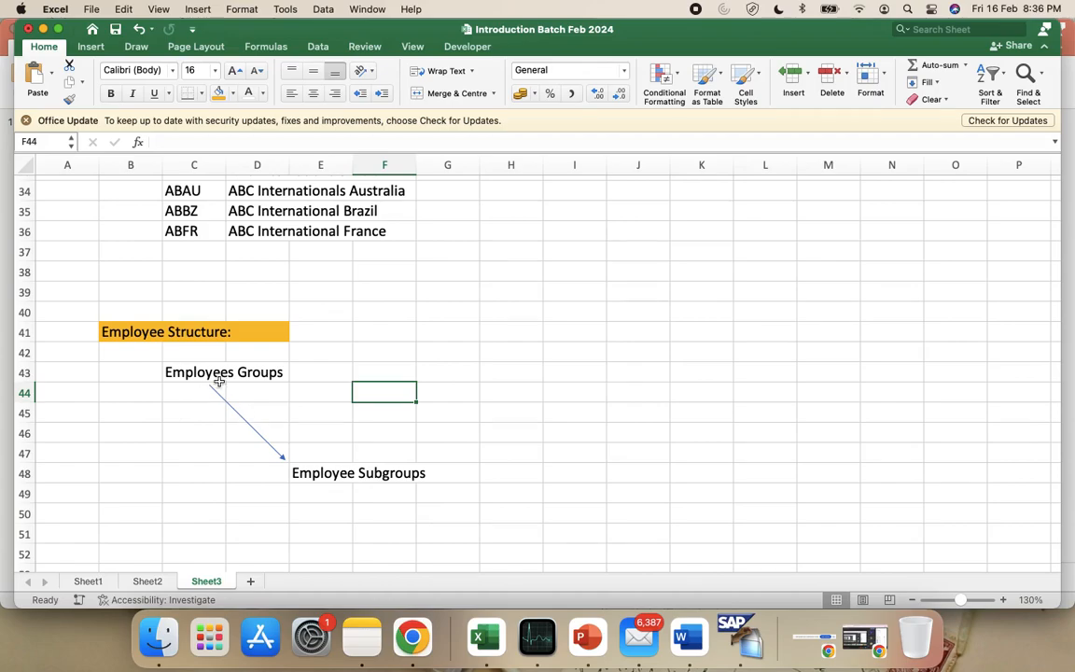
{"action": "left_click", "coordinate": [403, 371]}
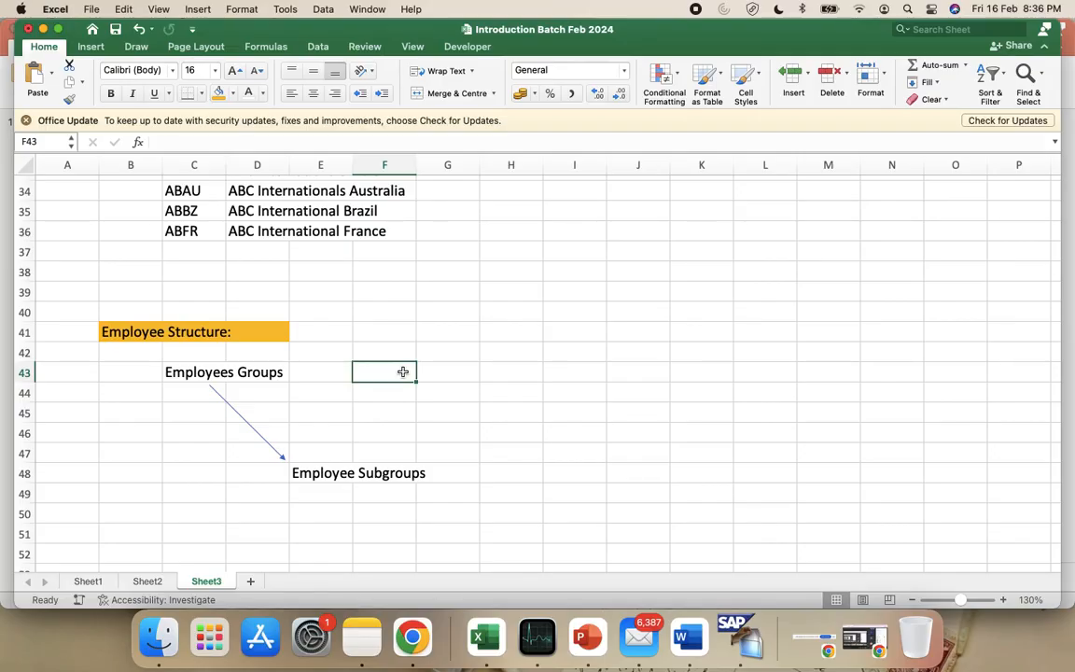
{"action": "type", "text": "Per"}
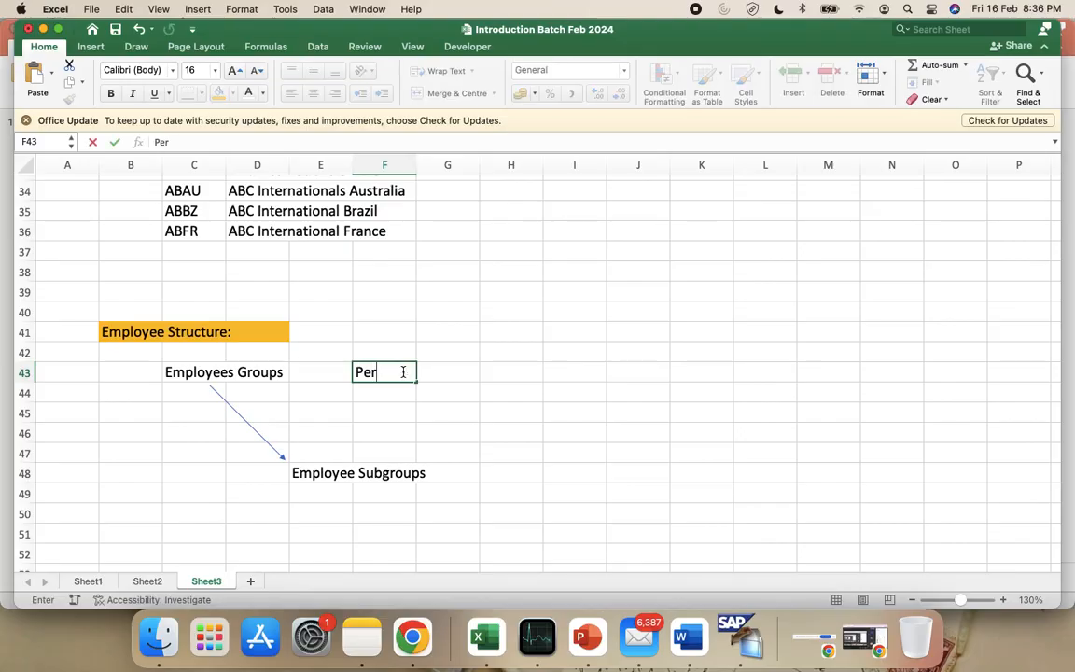
{"action": "type", "text": "manent "}
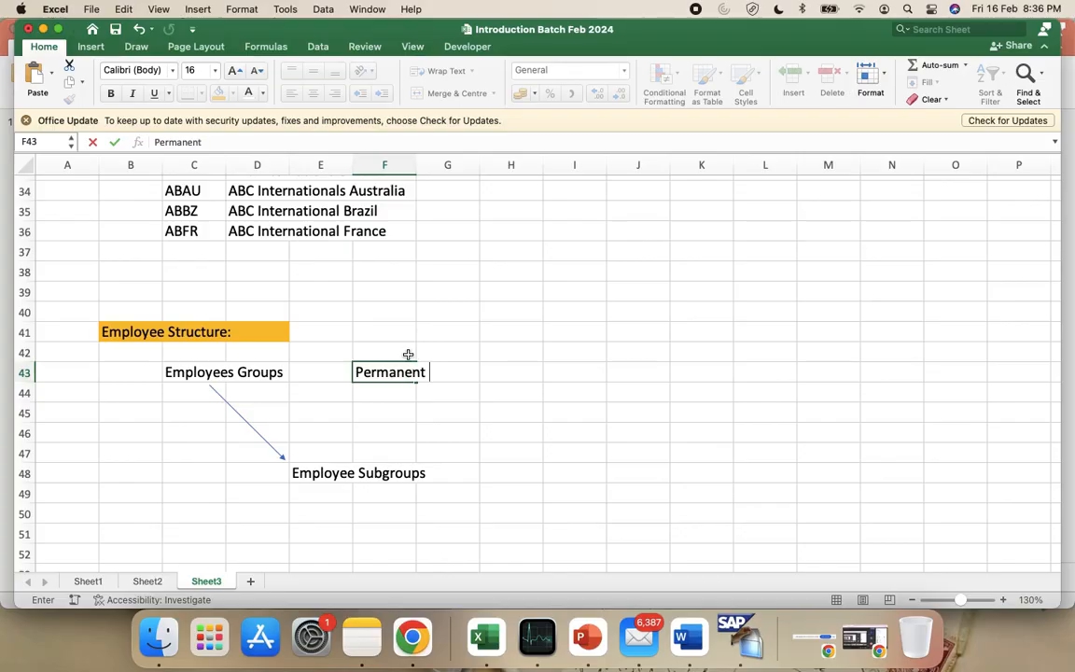
{"action": "type", "text": "Employees"}
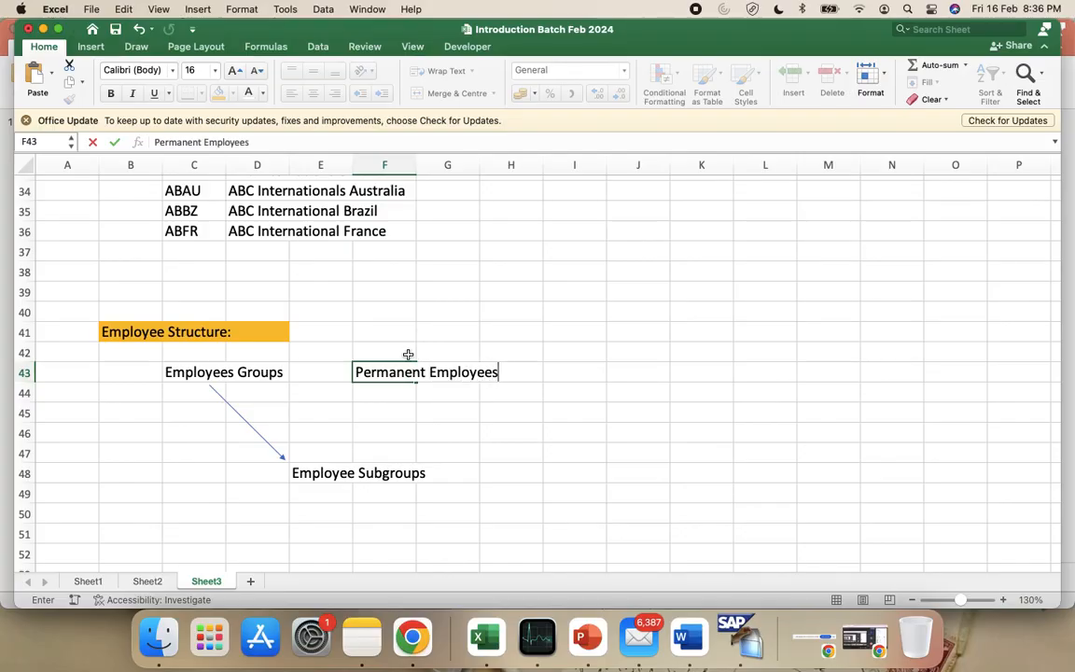
{"action": "key", "text": "Return"}
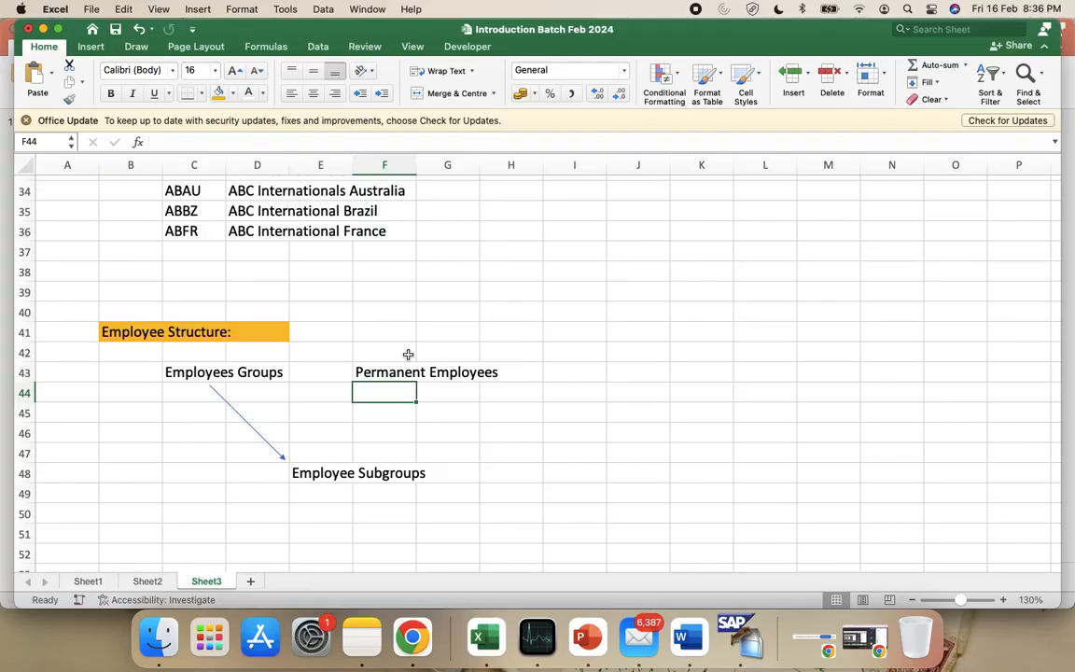
{"action": "type", "text": "Contract"}
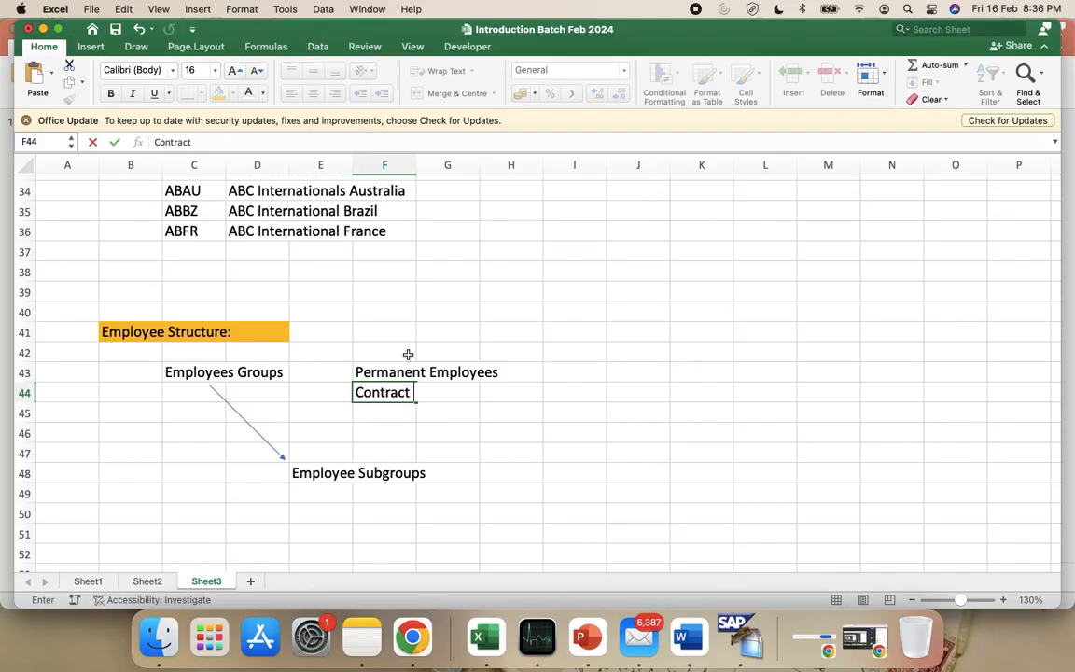
{"action": "type", "text": " Employees"}
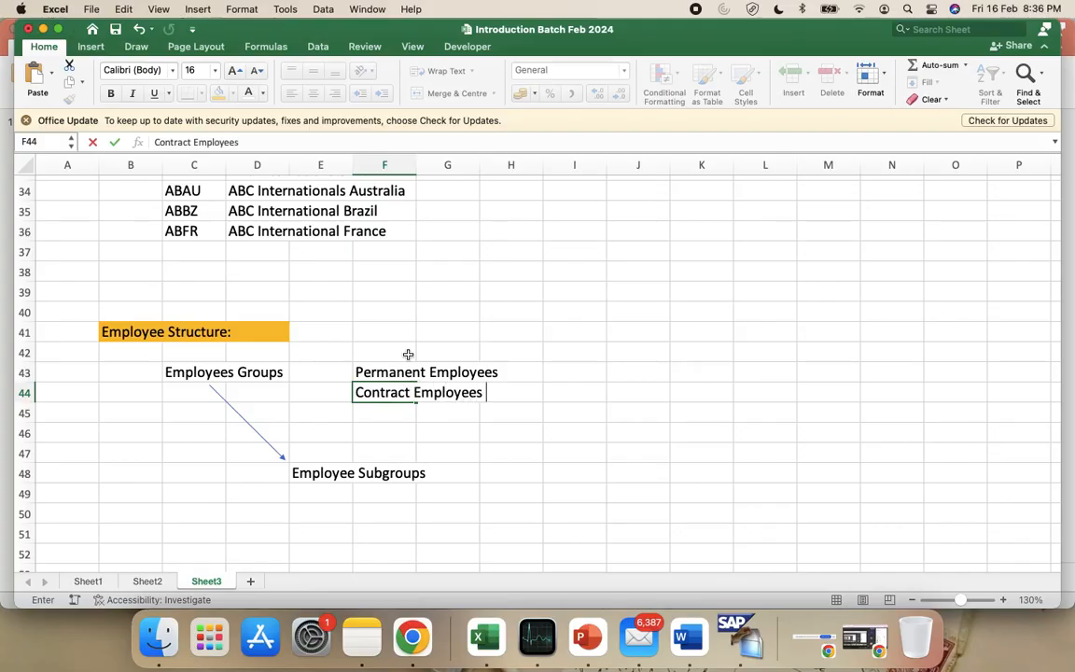
{"action": "key", "text": "Return"}
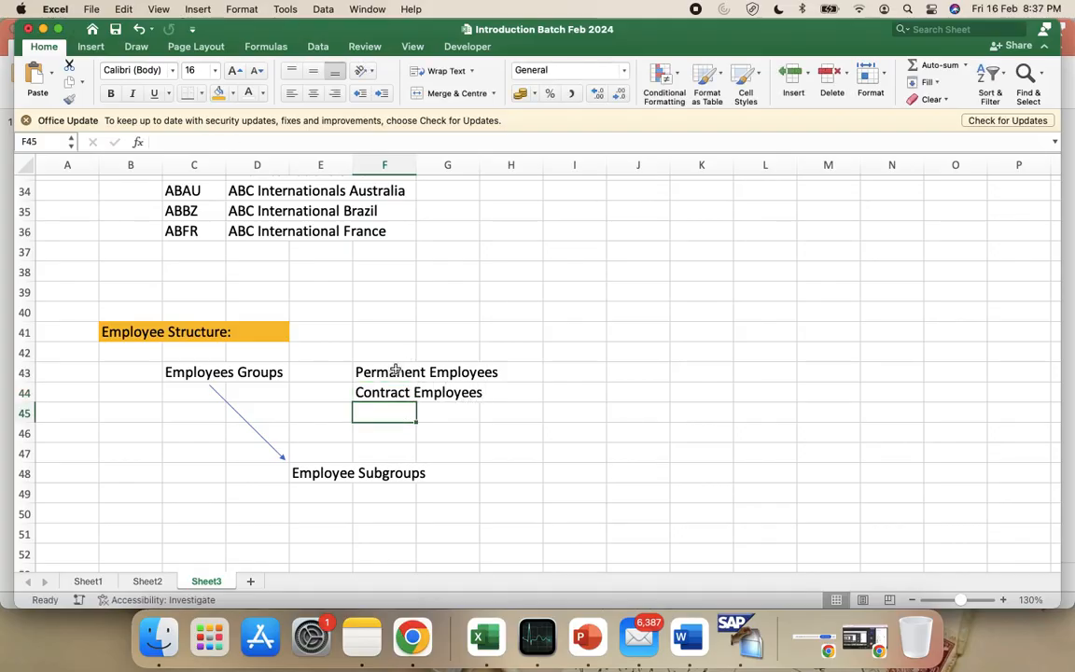
{"action": "left_click", "coordinate": [396, 370]}
{"action": "key", "text": "shift+Down"}
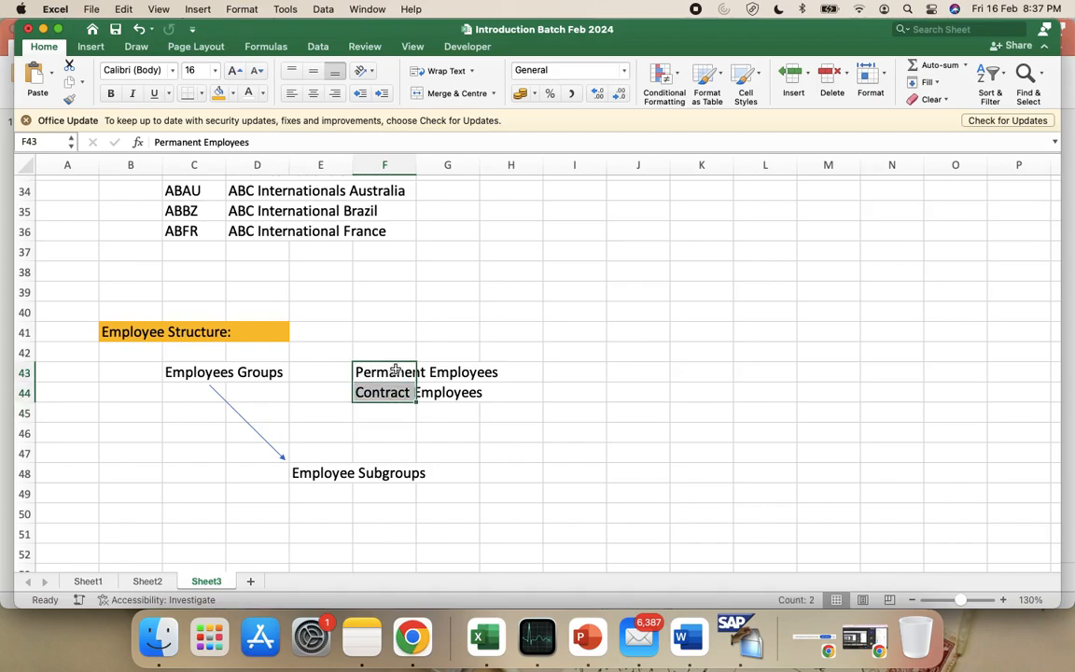
{"action": "scroll", "coordinate": [480, 463], "scroll_direction": "down", "scroll_amount": 1}
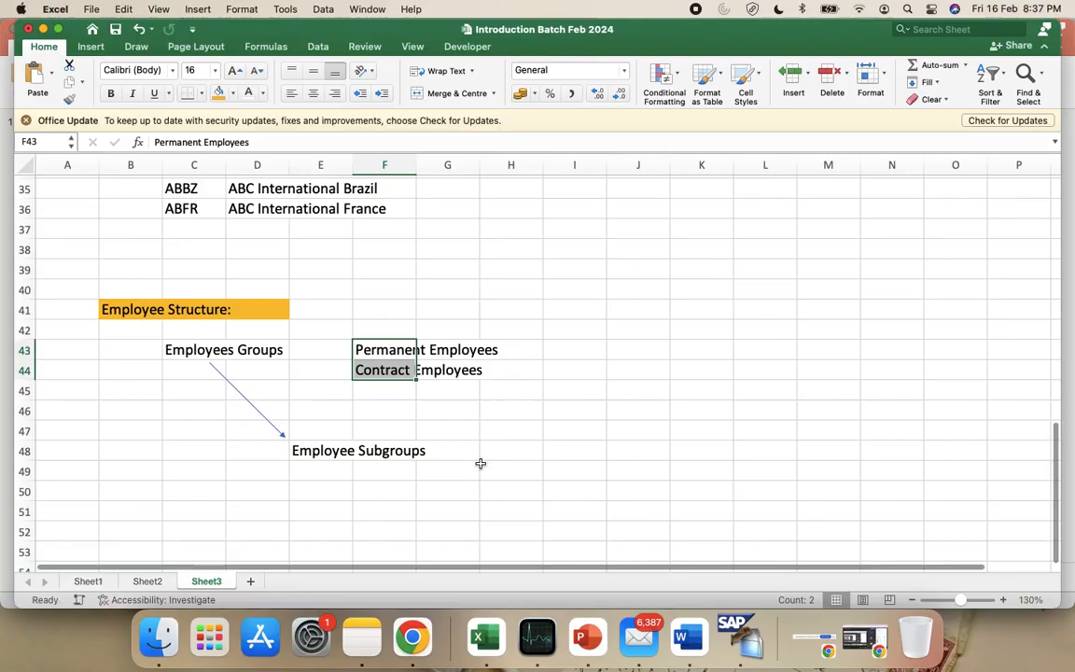
{"action": "left_click", "coordinate": [390, 349]}
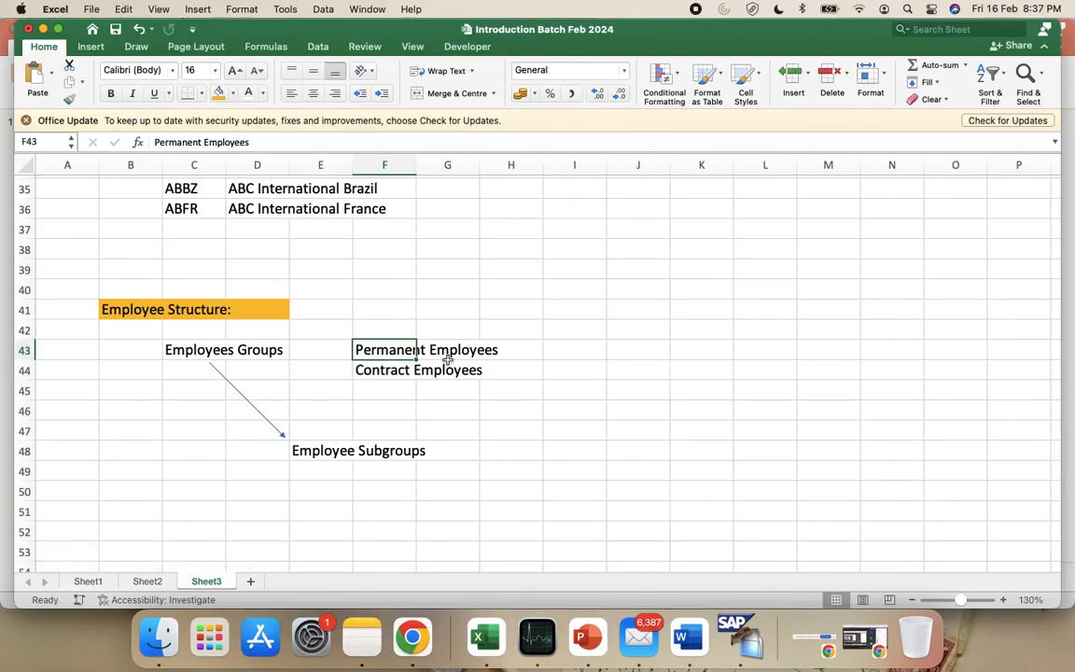
{"action": "left_click", "coordinate": [408, 368]}
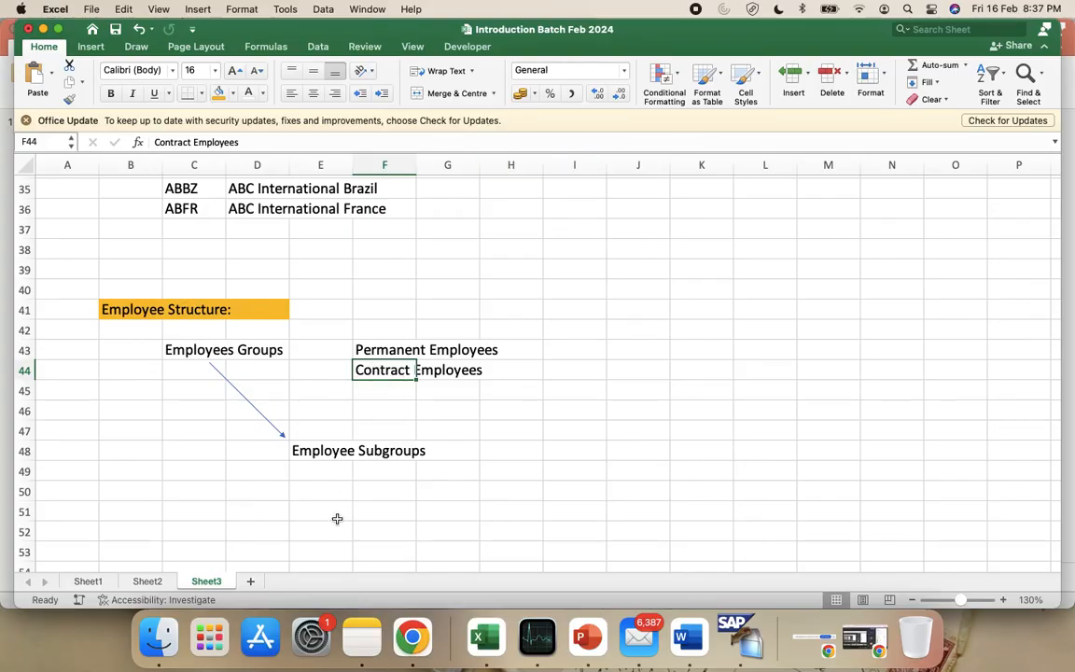
{"action": "left_click", "coordinate": [334, 487]}
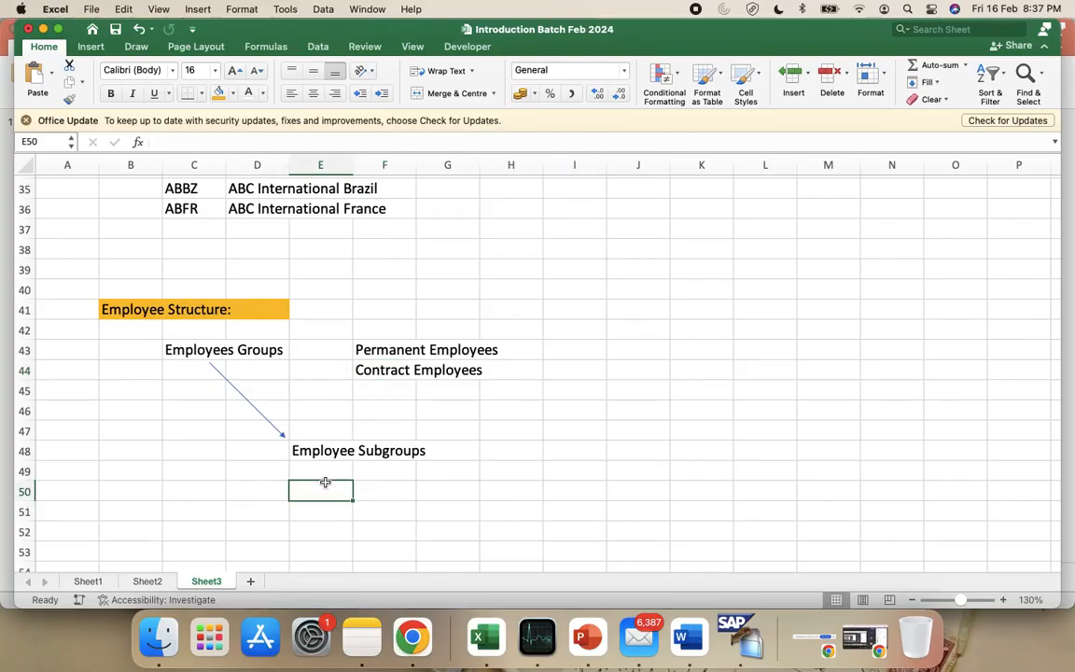
Enter Permanent Employ in cell E50, two rows below the Employee Subgroups label.
{"action": "type", "text": "P"}
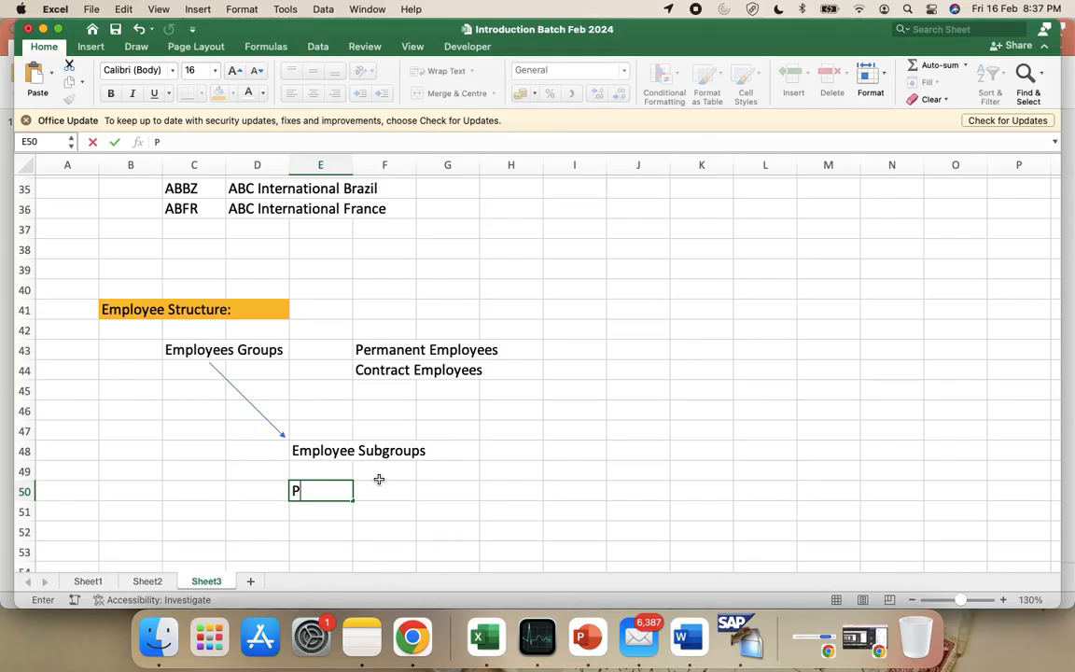
{"action": "type", "text": "ermanent Employ"}
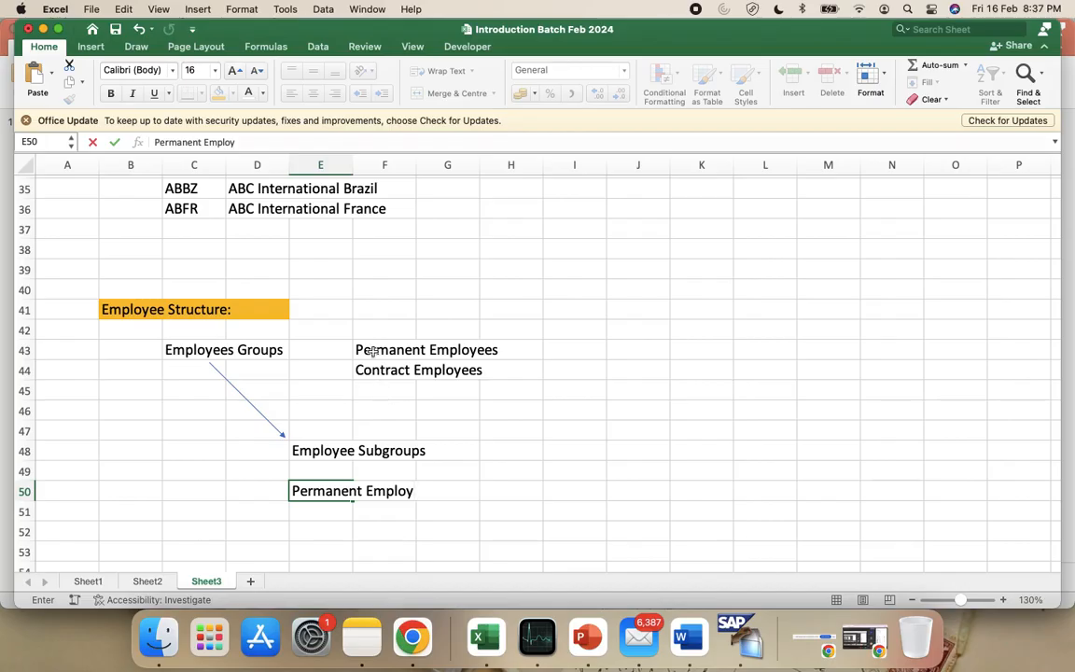
{"action": "left_click", "coordinate": [501, 394]}
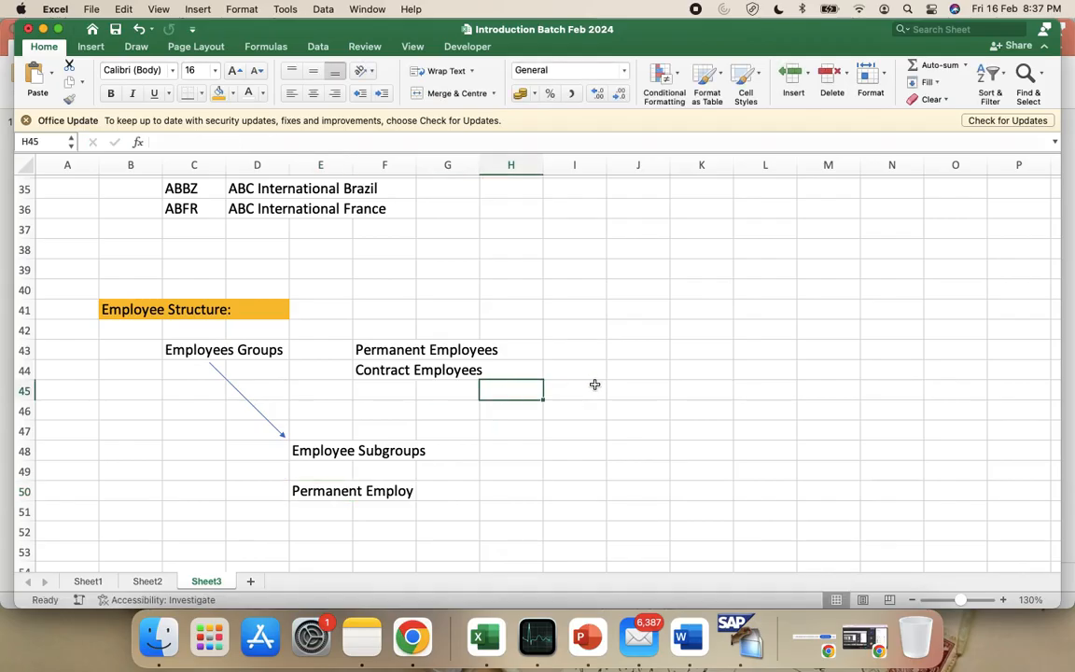
List Union Employees and Non-Union Employees in cells I43 and I44 beside the permanent and contract employee groups.
{"action": "left_click", "coordinate": [582, 352]}
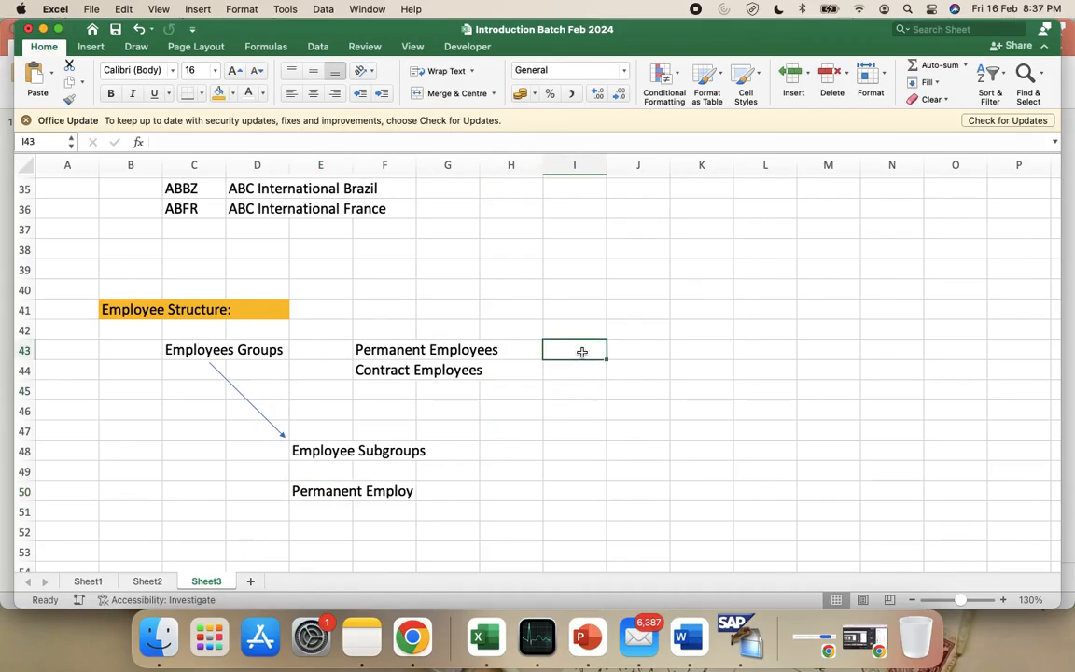
{"action": "type", "text": "Uni"}
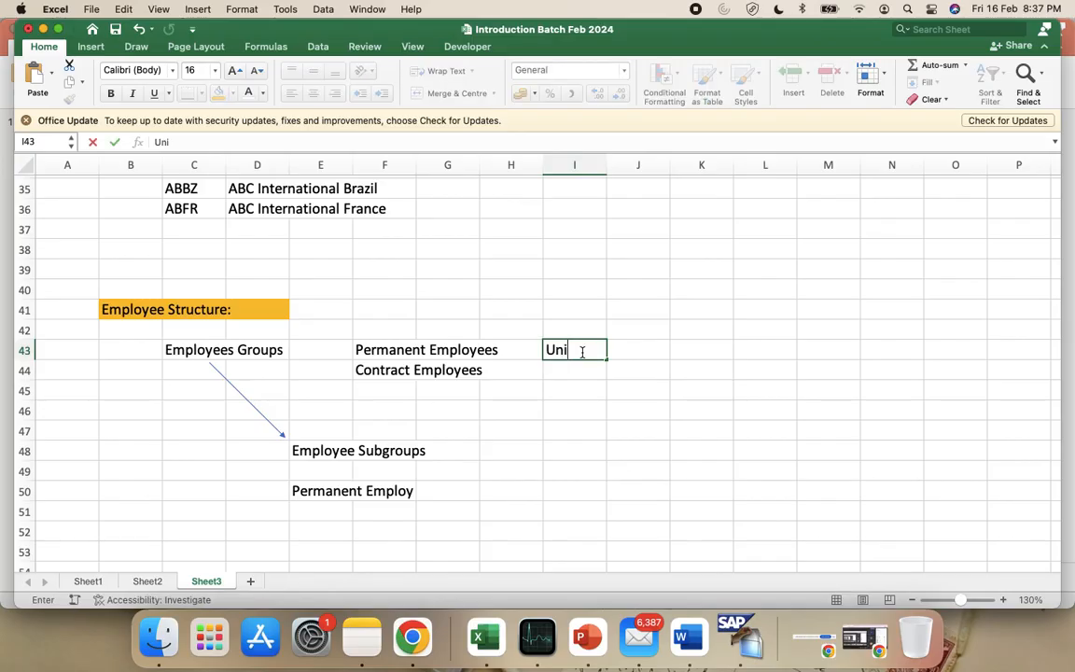
{"action": "type", "text": "on Employees"}
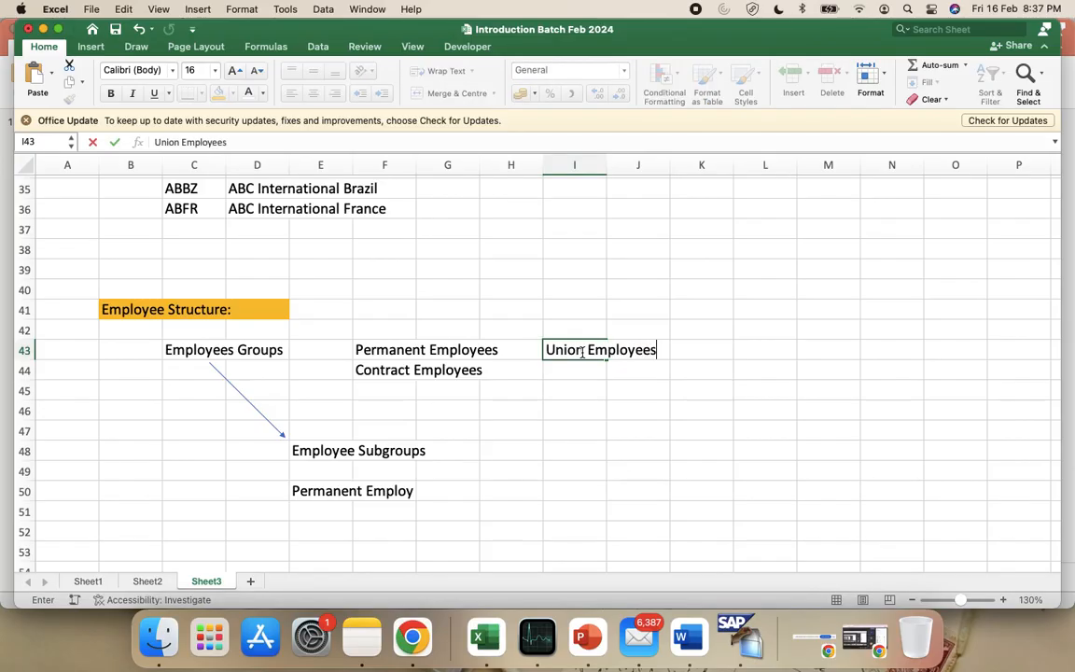
{"action": "key", "text": "Return"}
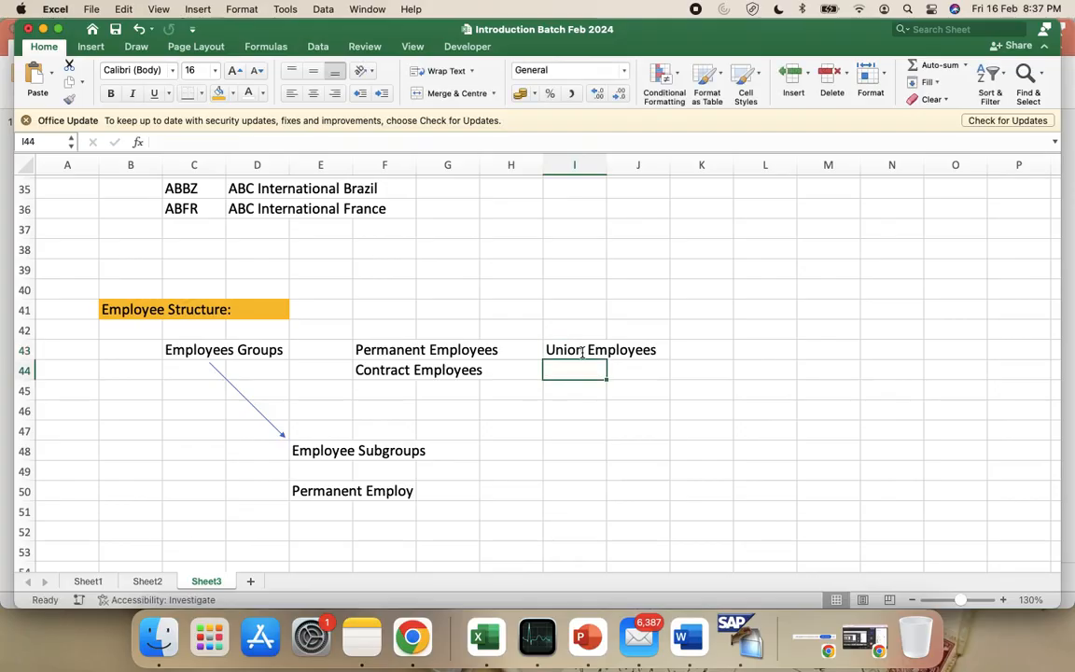
{"action": "type", "text": "Non-"}
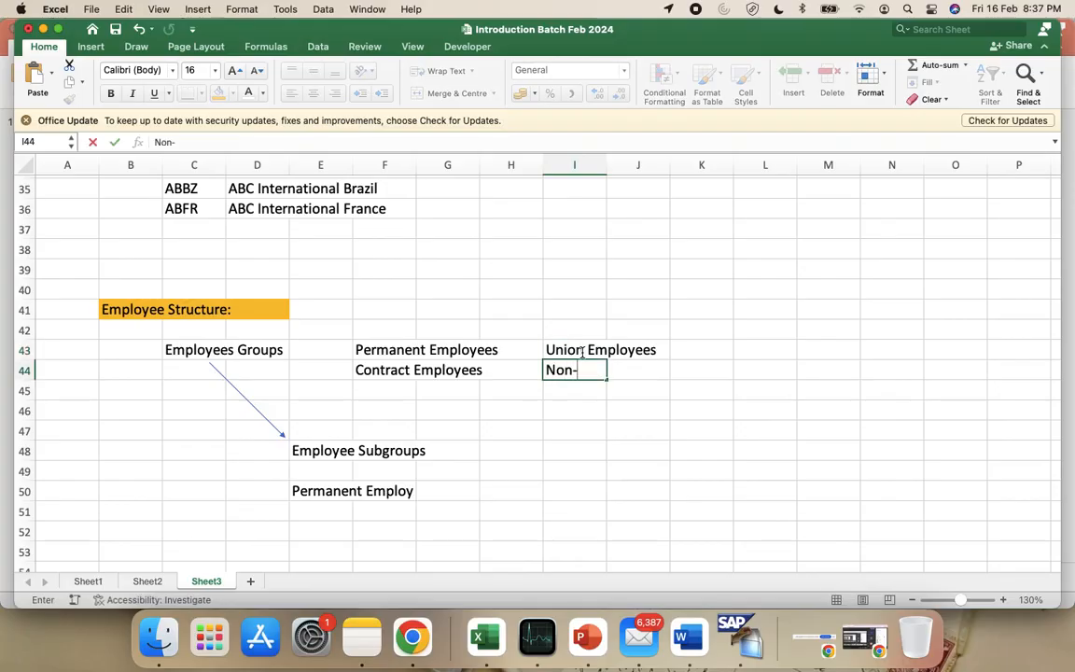
{"action": "type", "text": "Union Employe"}
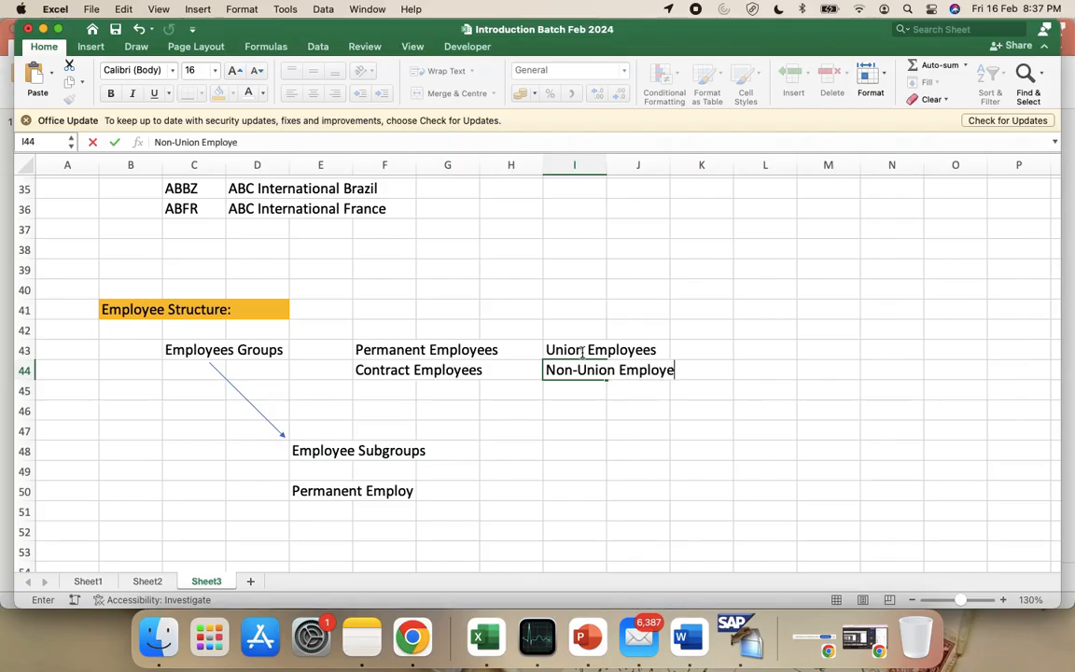
{"action": "type", "text": "es"}
{"action": "left_click", "coordinate": [401, 347]}
{"action": "key", "text": "Down"}
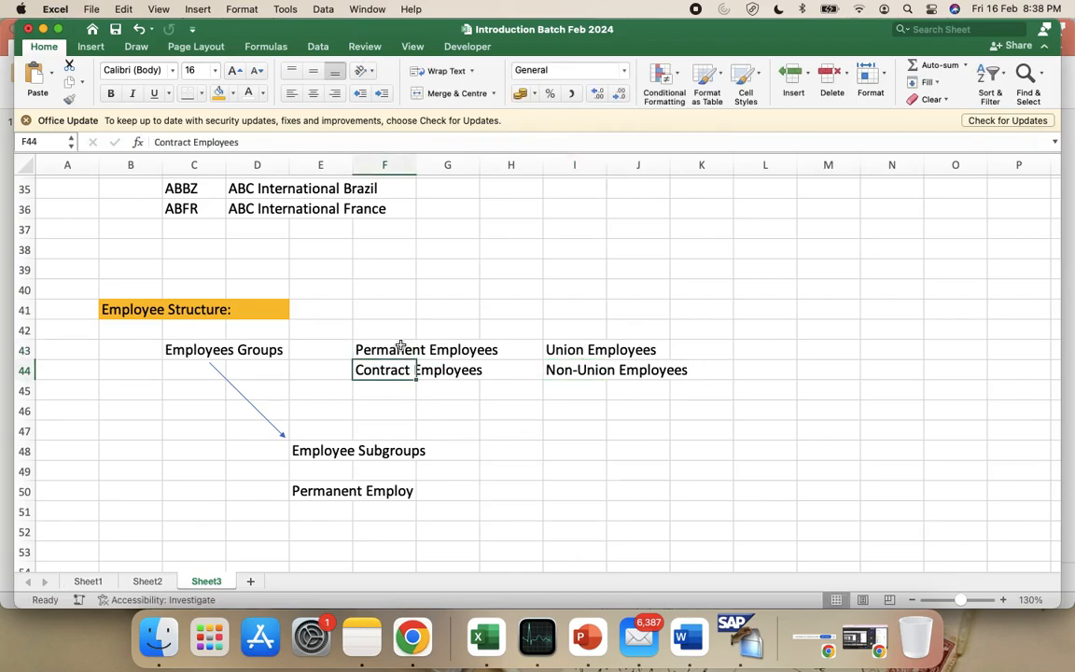
{"action": "left_click", "coordinate": [402, 347]}
{"action": "key", "text": "Down"}
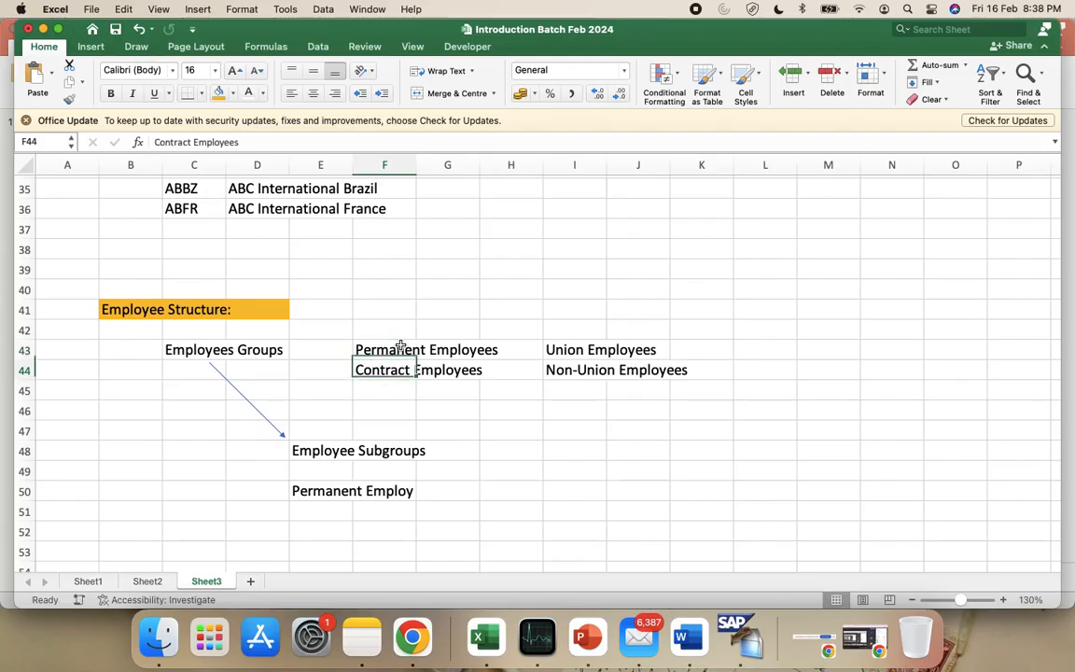
{"action": "left_click", "coordinate": [199, 351]}
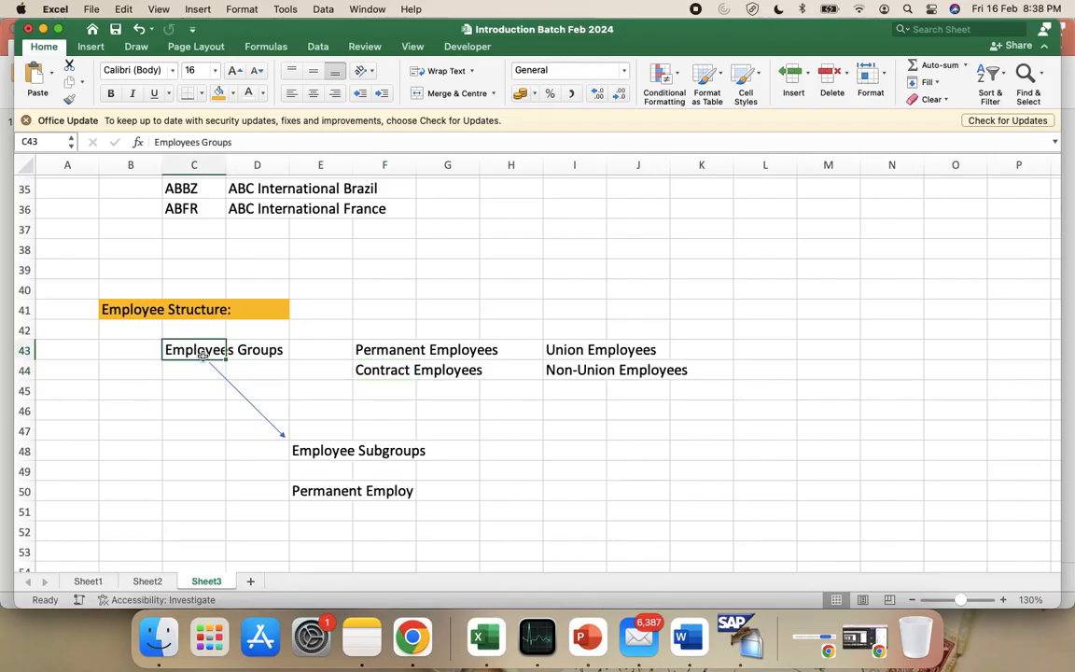
{"action": "left_click", "coordinate": [328, 453]}
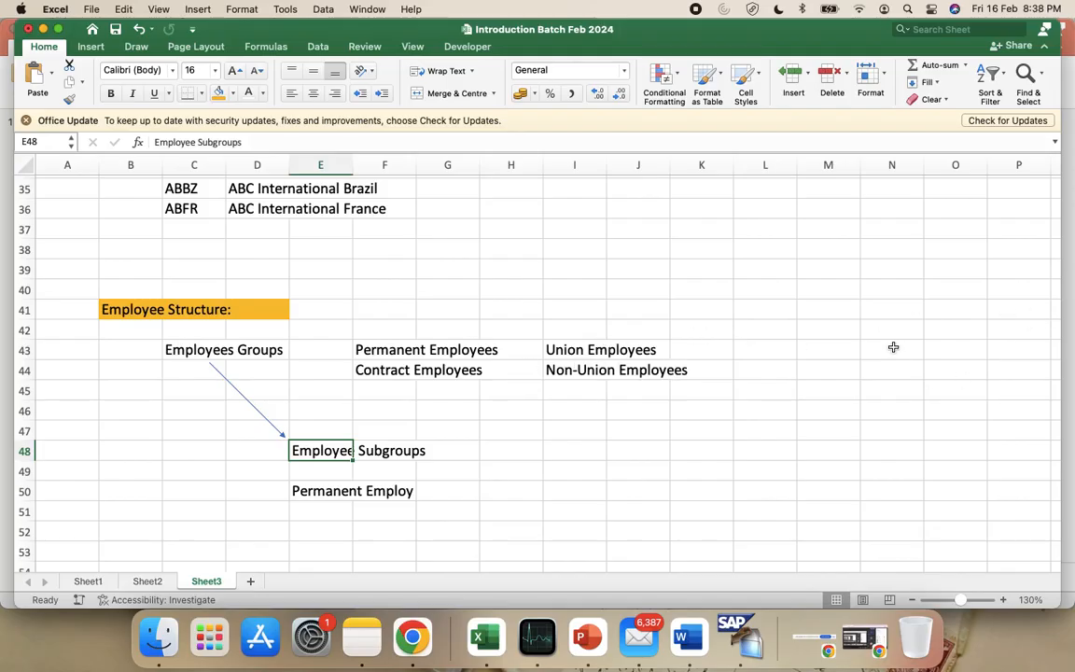
Clear the Union Employees and Non-Union Employees entries from cells I43 and I44.
{"action": "left_click", "coordinate": [579, 342]}
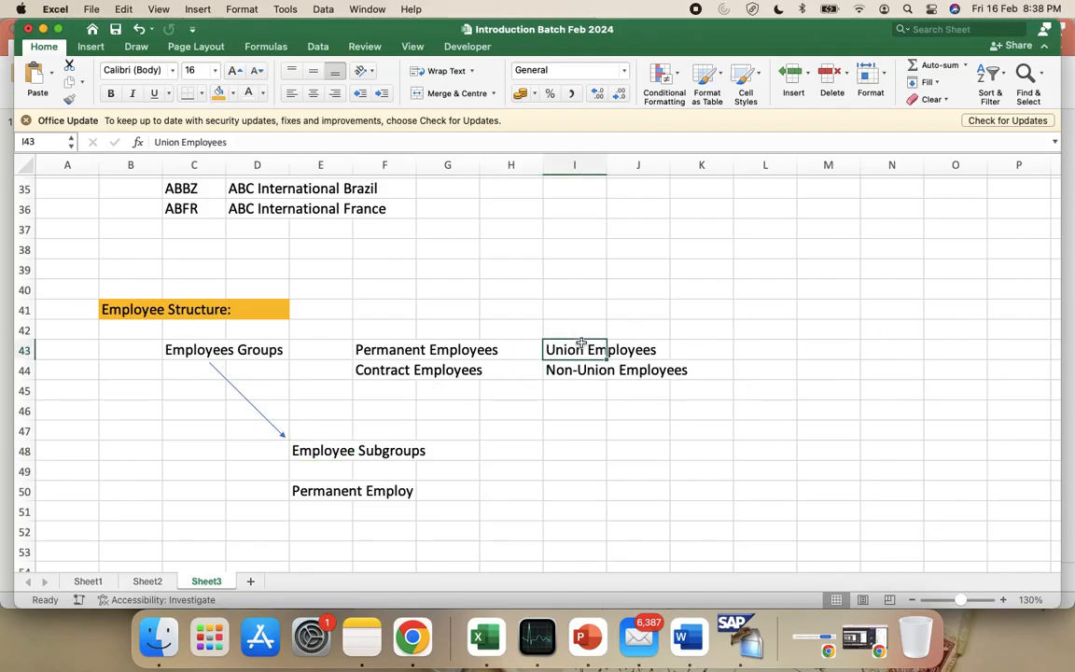
{"action": "key", "text": "Delete"}
{"action": "key", "text": "Down"}
{"action": "key", "text": "Delete"}
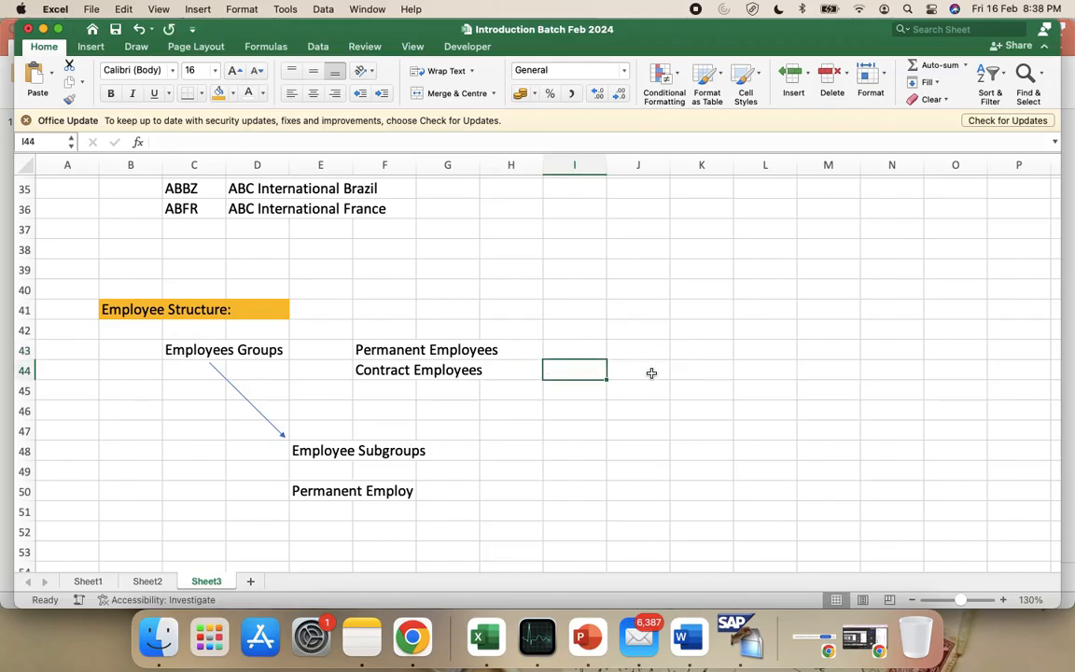
Complete the text in cell E50 under Employee Subgroups so it reads Permanent Employees: with a colon.
{"action": "scroll", "coordinate": [586, 437], "scroll_direction": "down", "scroll_amount": 2}
{"action": "left_click", "coordinate": [322, 445]}
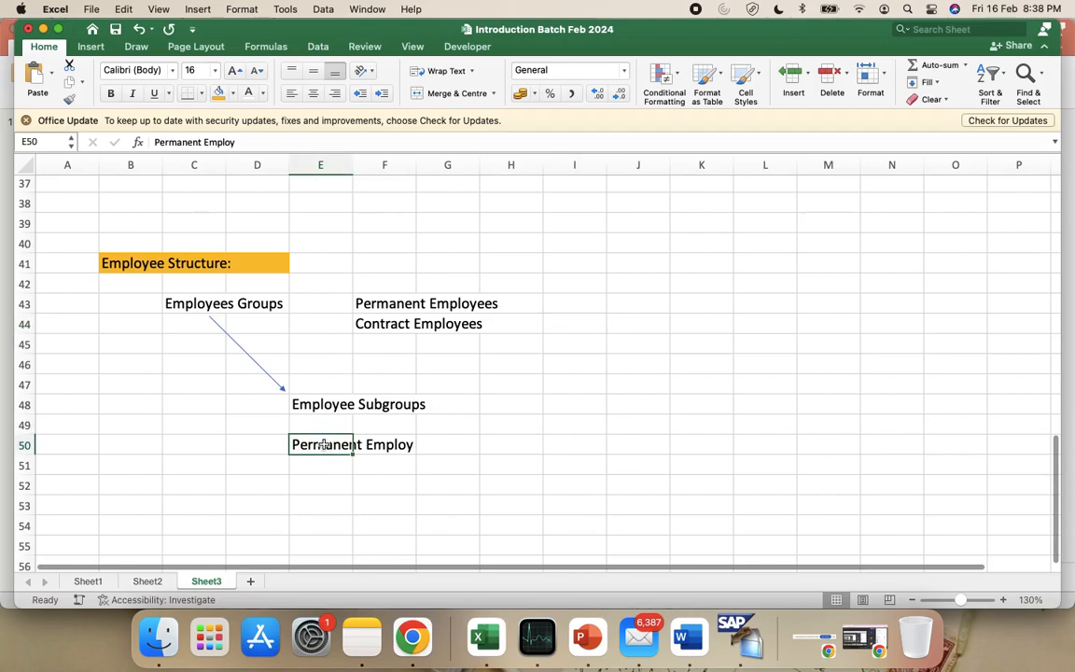
{"action": "left_click", "coordinate": [255, 144]}
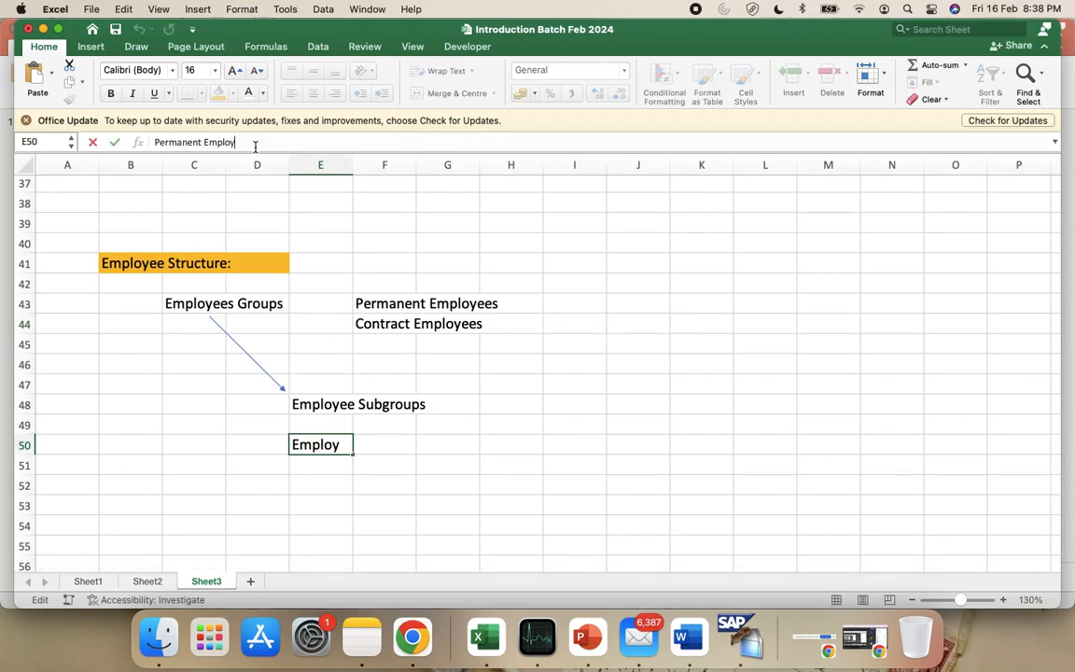
{"action": "type", "text": "ees"}
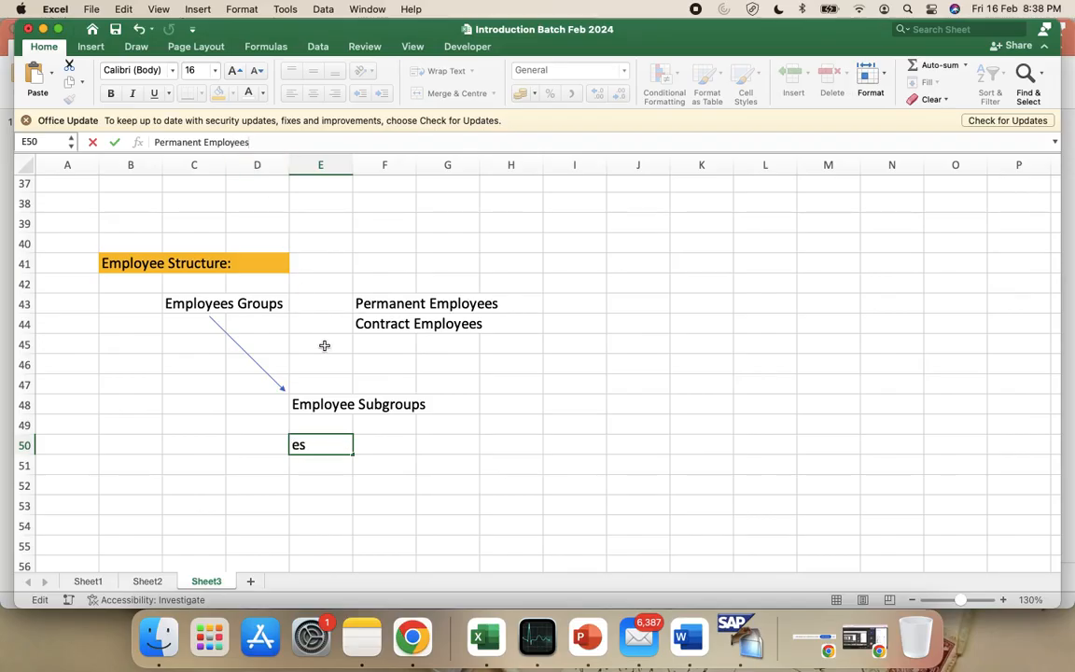
{"action": "type", "text": ":"}
{"action": "left_click", "coordinate": [659, 483]}
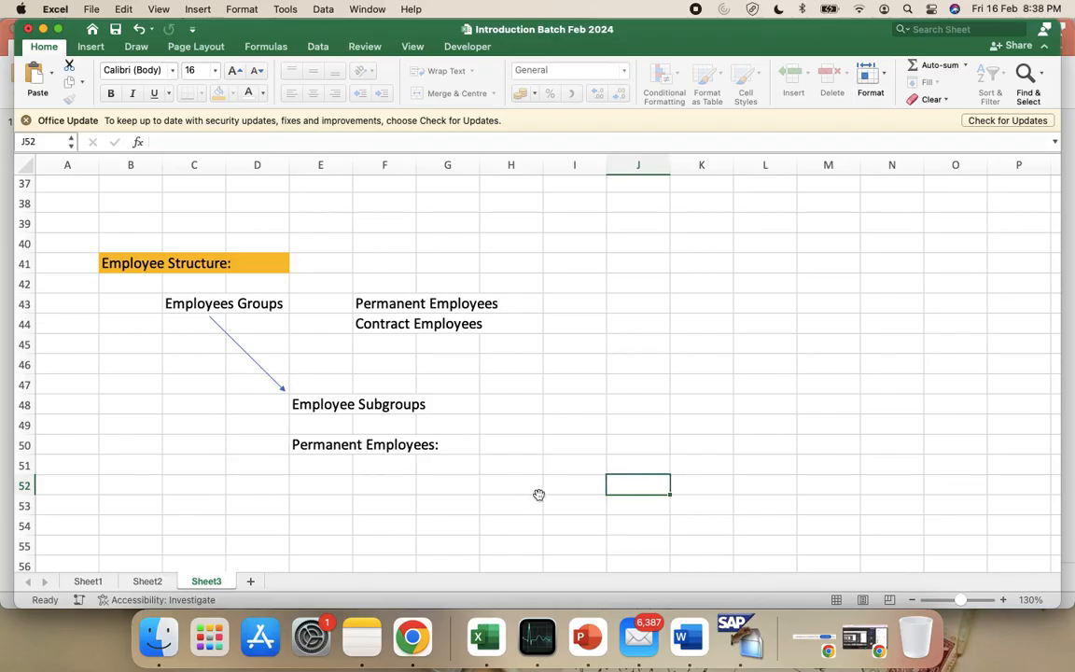
Append the subgroups Salaried Employees, Hourly Employees, Traniees after the colon in the Permanent Employees line in cell E50.
{"action": "left_click", "coordinate": [308, 445]}
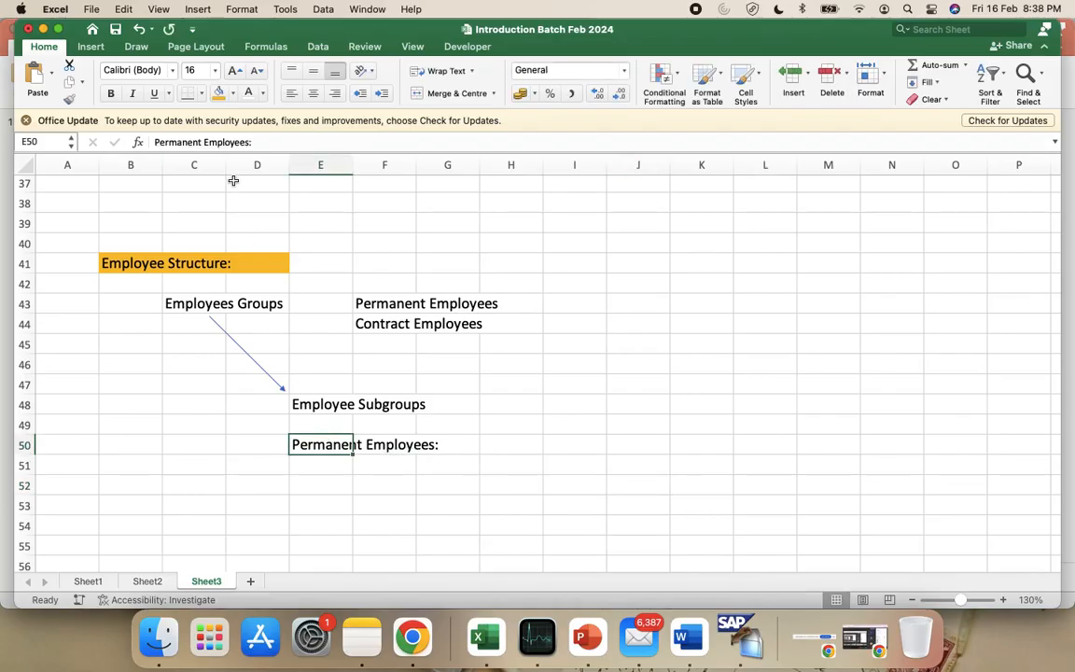
{"action": "left_click", "coordinate": [272, 145]}
{"action": "type", "text": "Sal"}
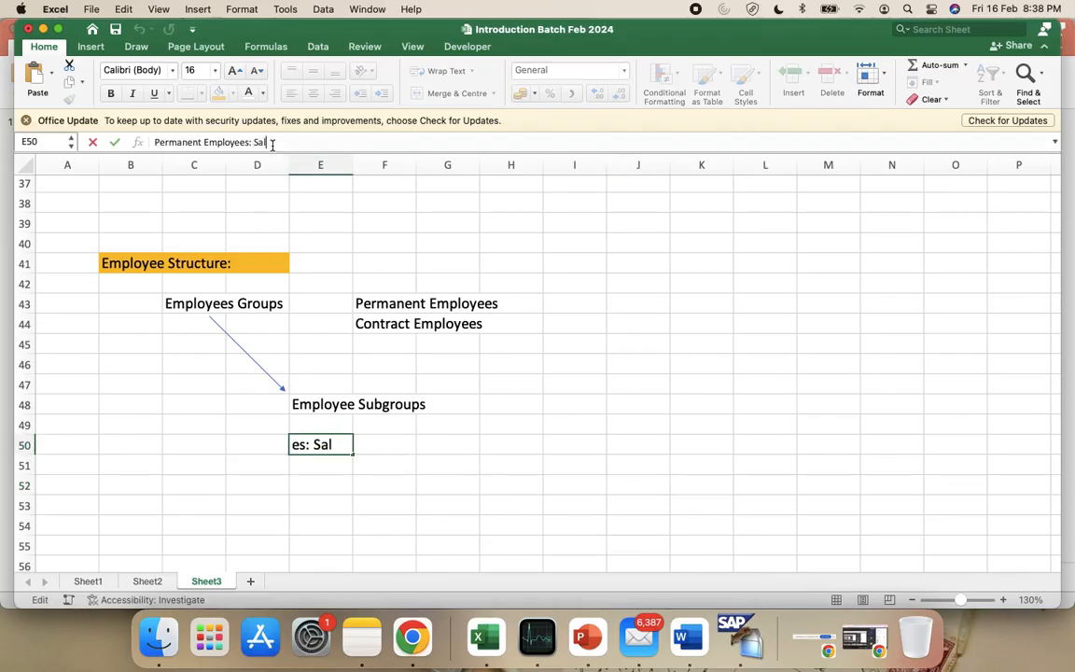
{"action": "type", "text": "aried "}
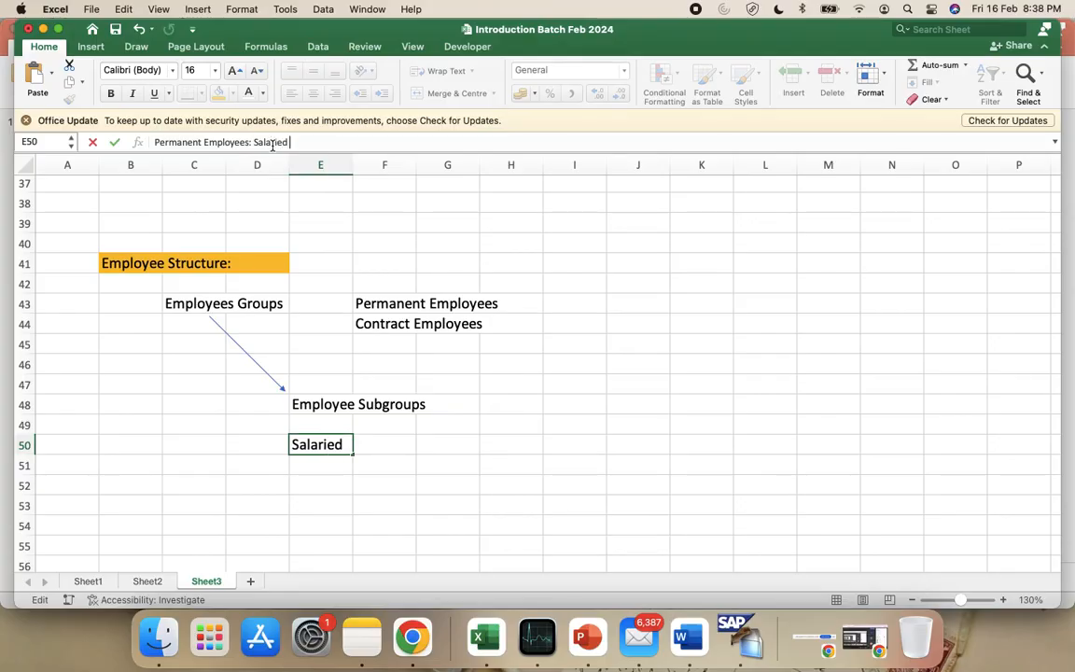
{"action": "type", "text": "Employees"}
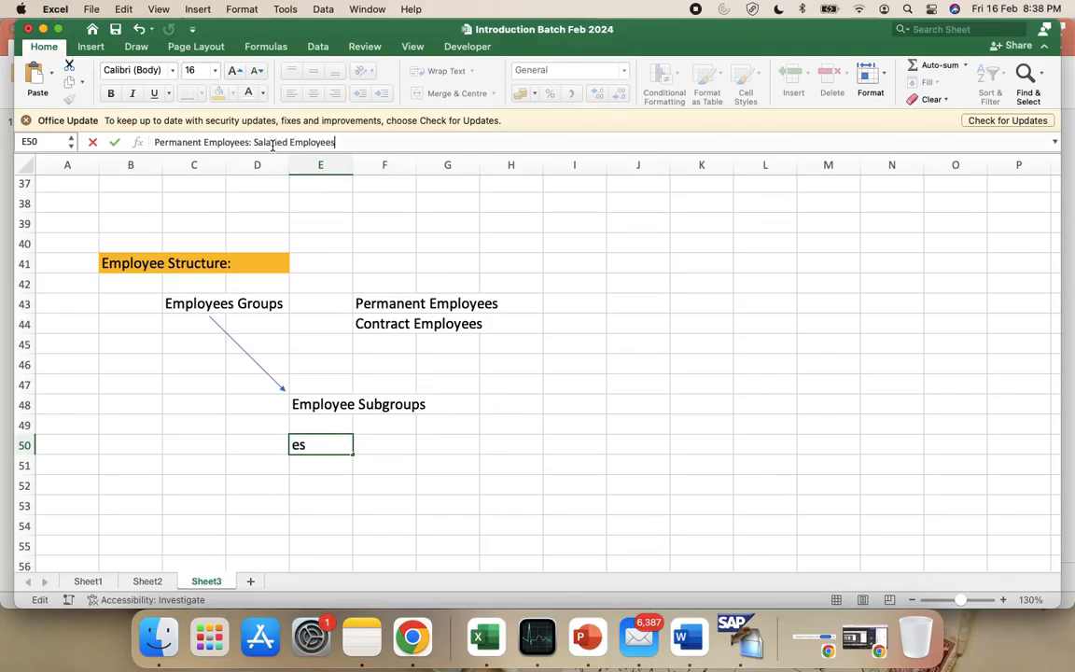
{"action": "type", "text": ", Hourly "}
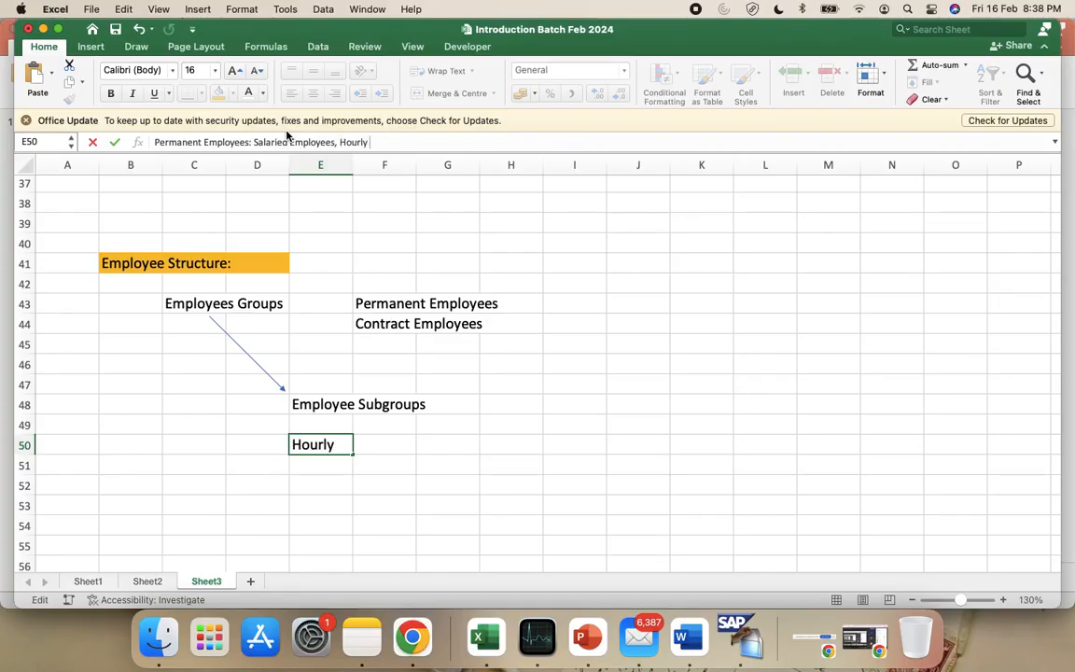
{"action": "type", "text": "Employees"}
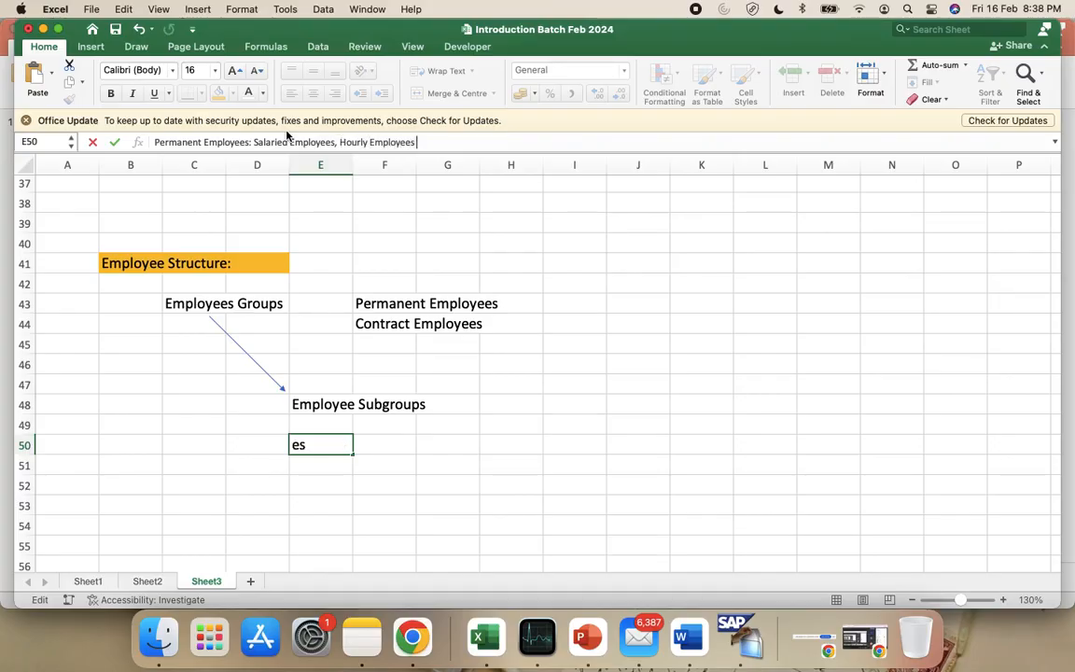
{"action": "type", "text": ", Traniees"}
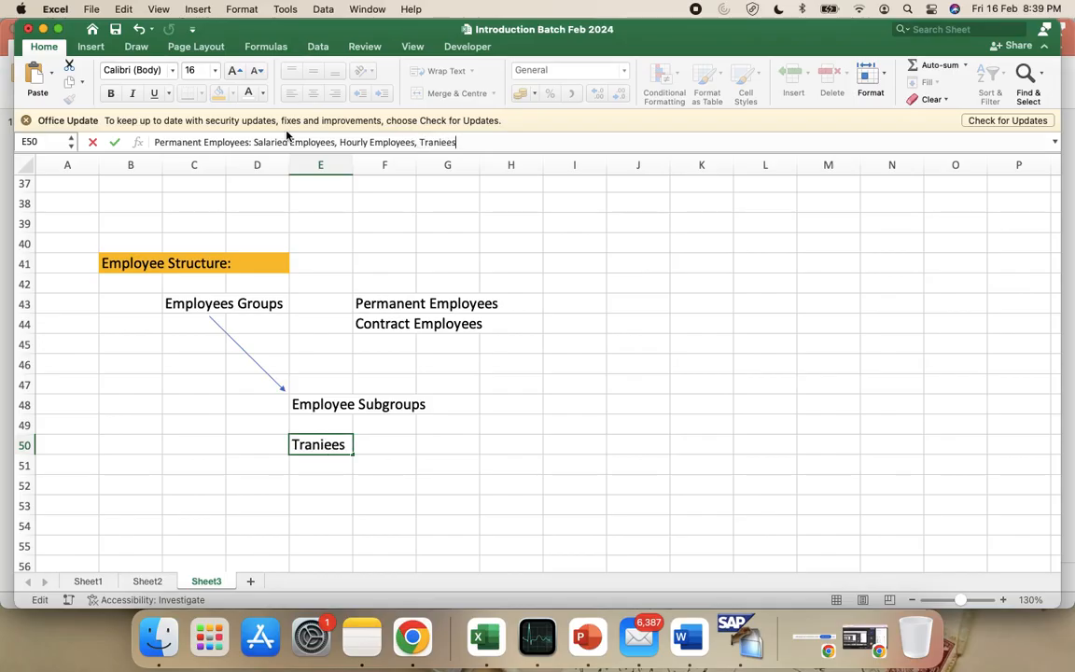
{"action": "key", "text": "Return"}
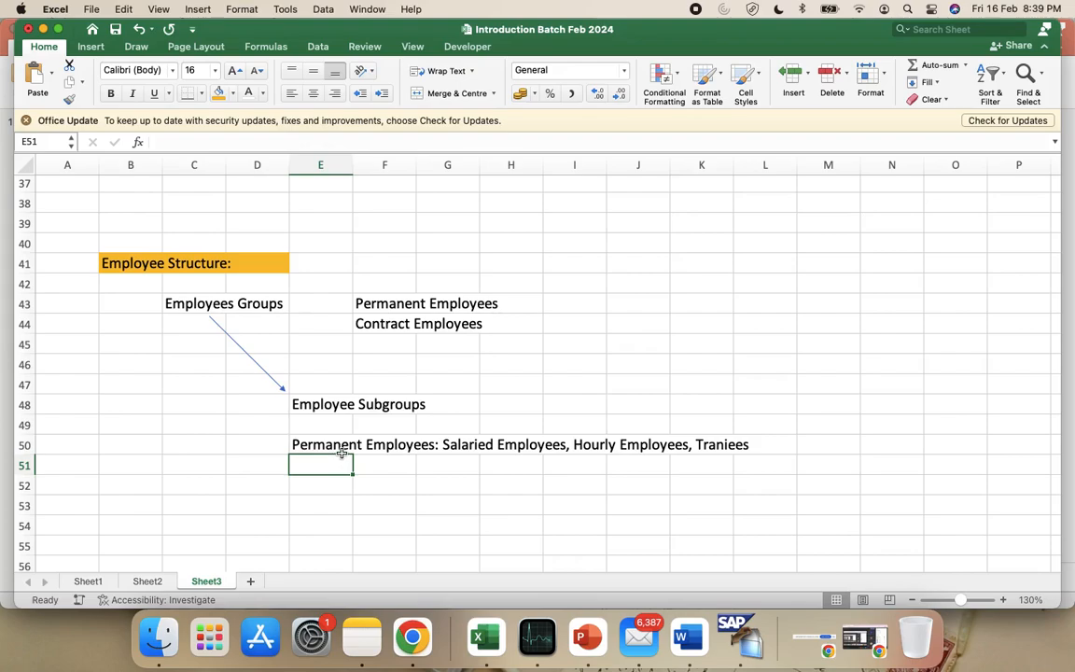
Enter Contract Employees: Salaried Employees, Hourly Employees in cell E52, leaving one blank row below the permanent employees line.
{"action": "key", "text": "Return"}
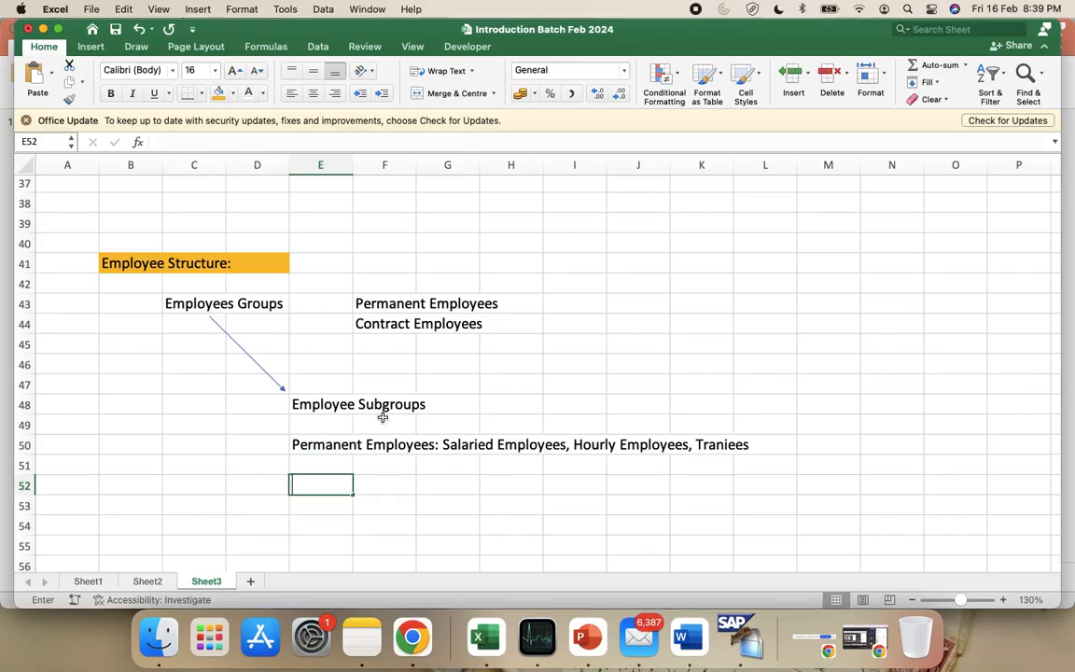
{"action": "type", "text": "Contact"}
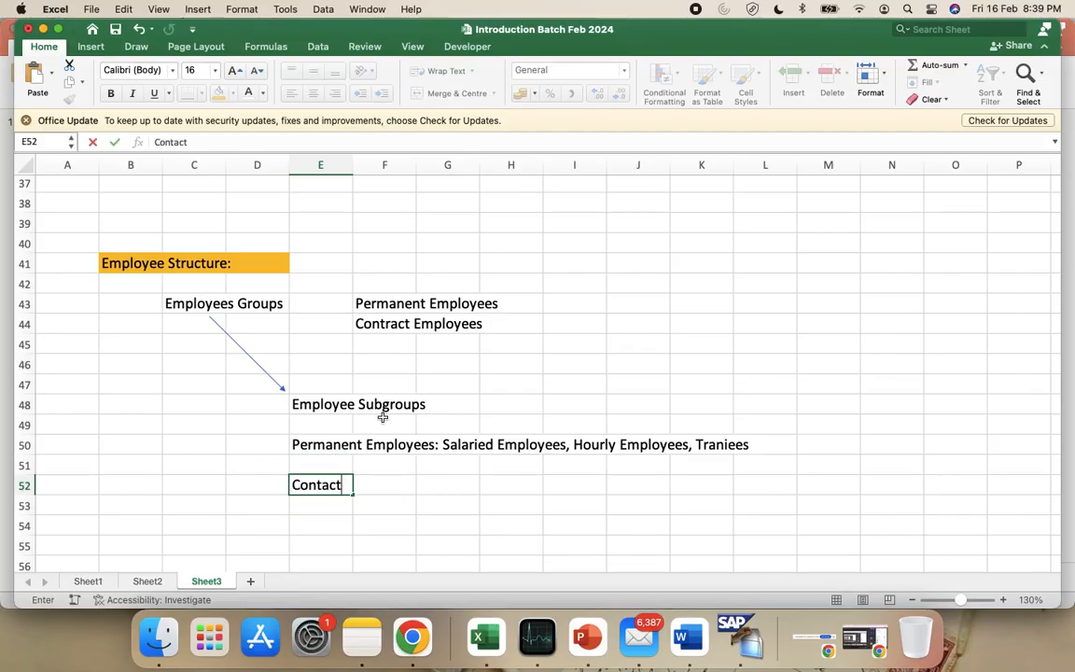
{"action": "key", "text": "BackSpace"}
{"action": "key", "text": "BackSpace"}
{"action": "key", "text": "BackSpace"}
{"action": "type", "text": "ract "}
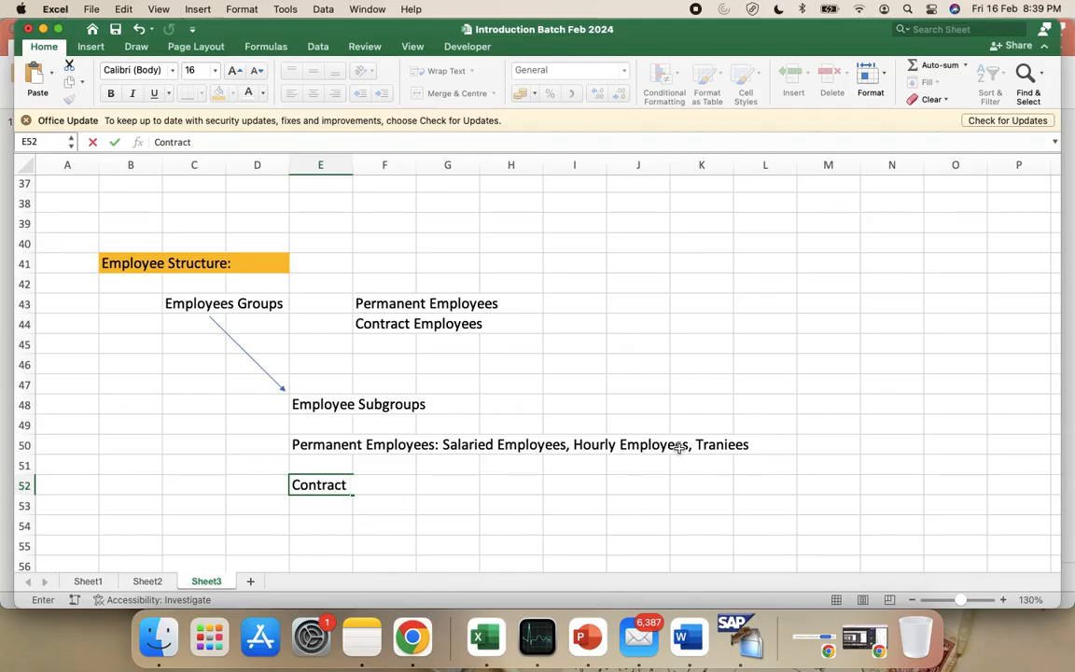
{"action": "type", "text": "Employees"}
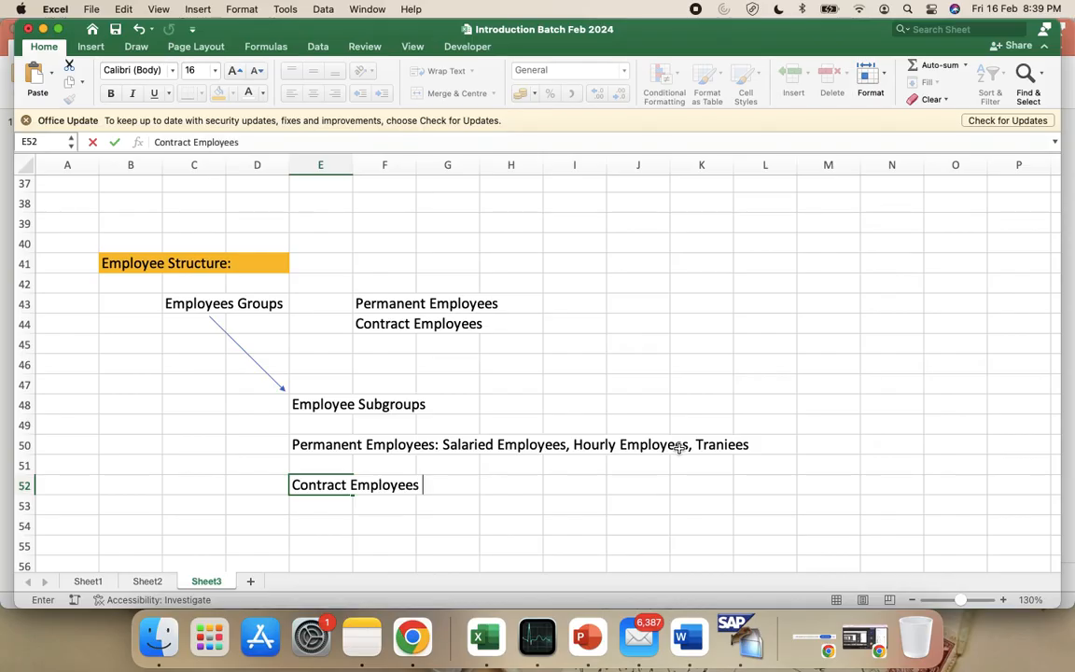
{"action": "key", "text": "BackSpace"}
{"action": "type", "text": ": Salaried "}
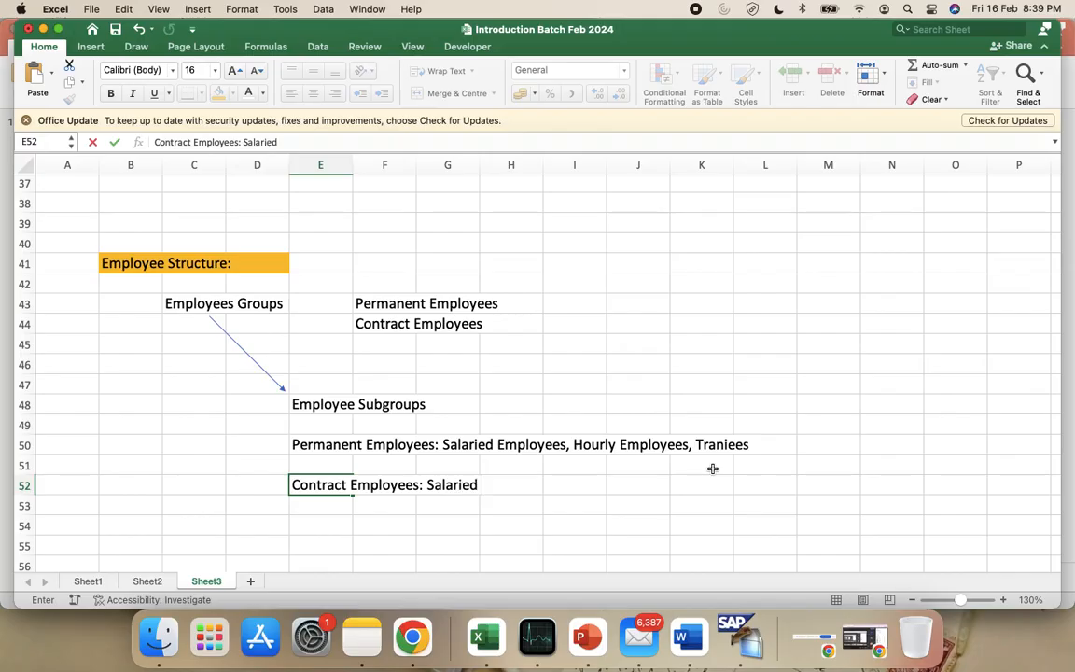
{"action": "type", "text": "Employee"}
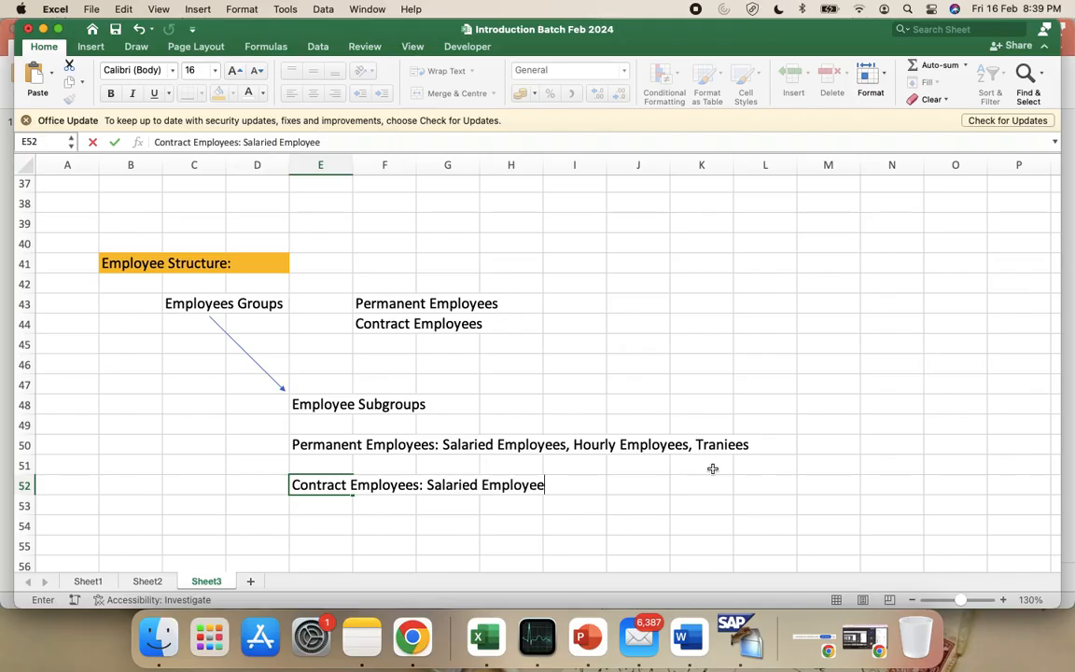
{"action": "type", "text": "s, Hourly Employees"}
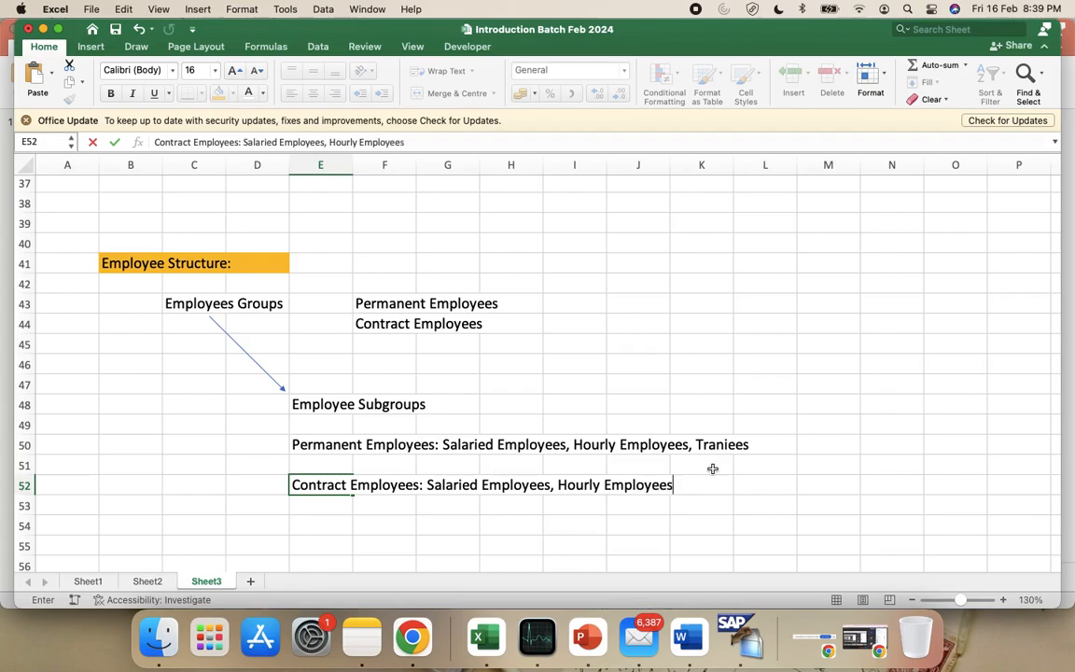
{"action": "key", "text": "Return"}
{"action": "left_click", "coordinate": [761, 347]}
{"action": "scroll", "coordinate": [761, 347], "scroll_direction": "down", "scroll_amount": 5}
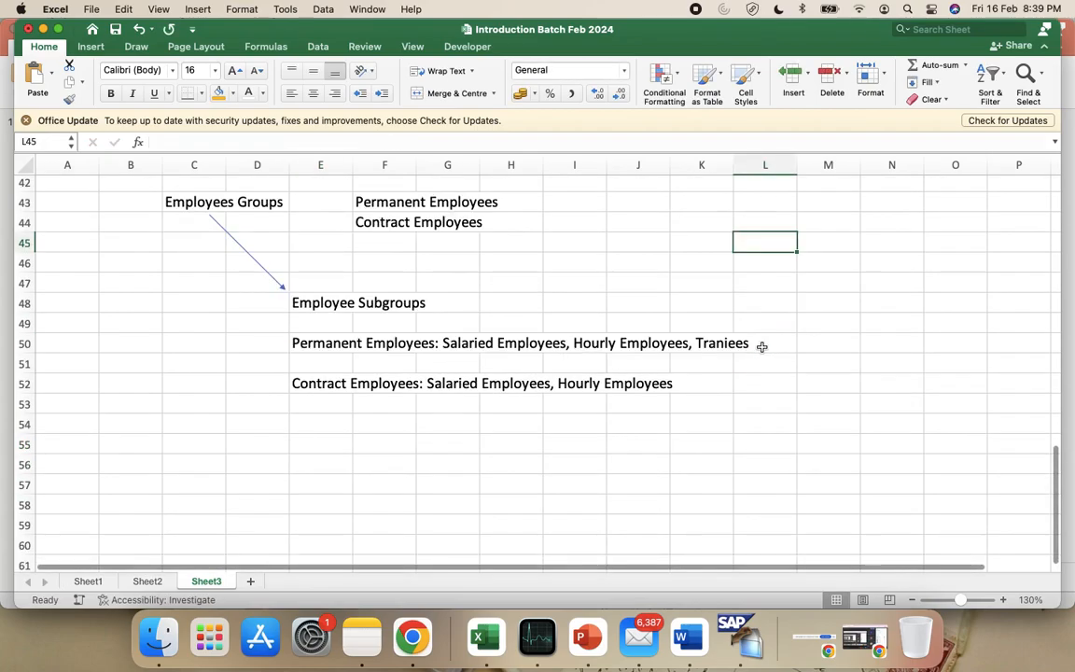
Enter the label Employees Groups: in cell C55, below the employee subgroup notes.
{"action": "scroll", "coordinate": [495, 420], "scroll_direction": "down", "scroll_amount": 1}
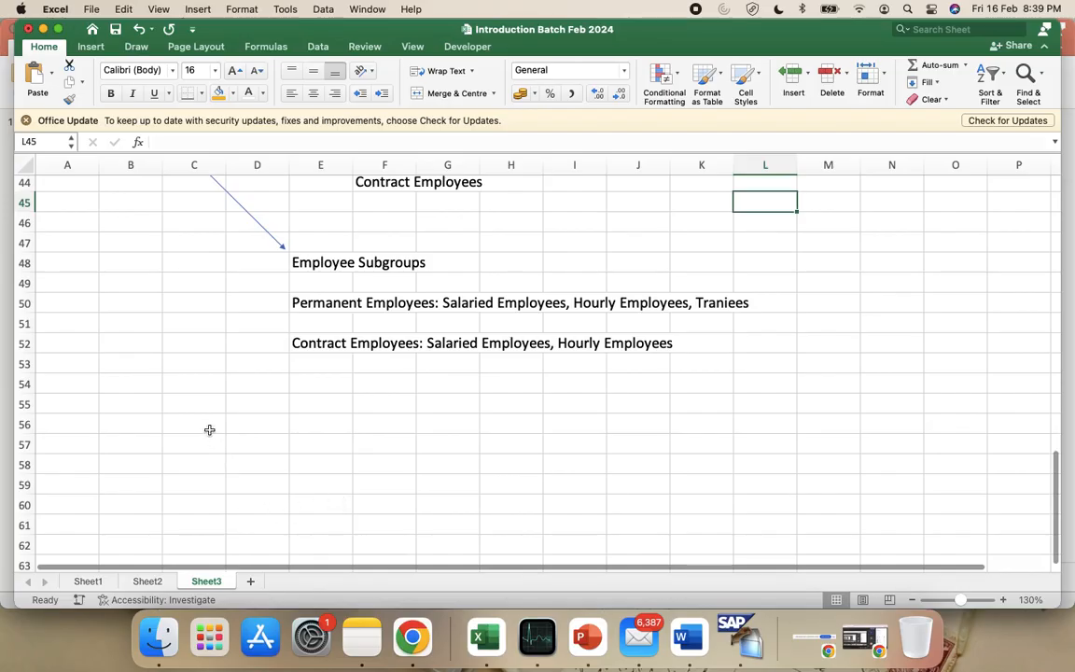
{"action": "left_click", "coordinate": [191, 403]}
{"action": "scroll", "coordinate": [289, 424], "scroll_direction": "up", "scroll_amount": 2}
{"action": "scroll", "coordinate": [288, 424], "scroll_direction": "down", "scroll_amount": 3}
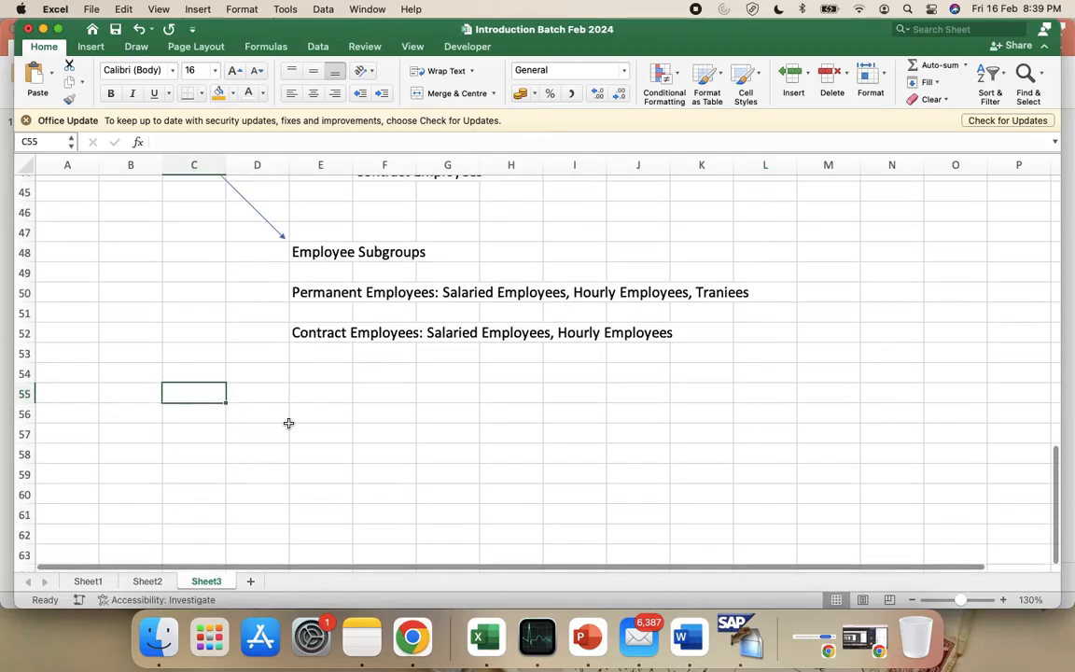
{"action": "scroll", "coordinate": [289, 423], "scroll_direction": "up", "scroll_amount": 2}
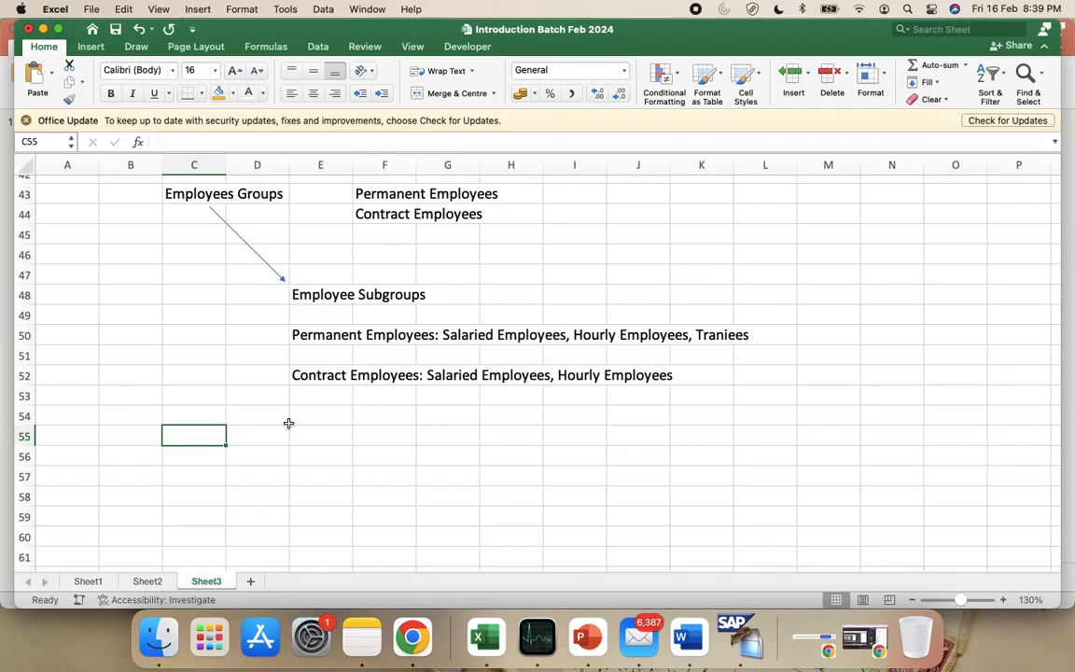
{"action": "type", "text": "Employ"}
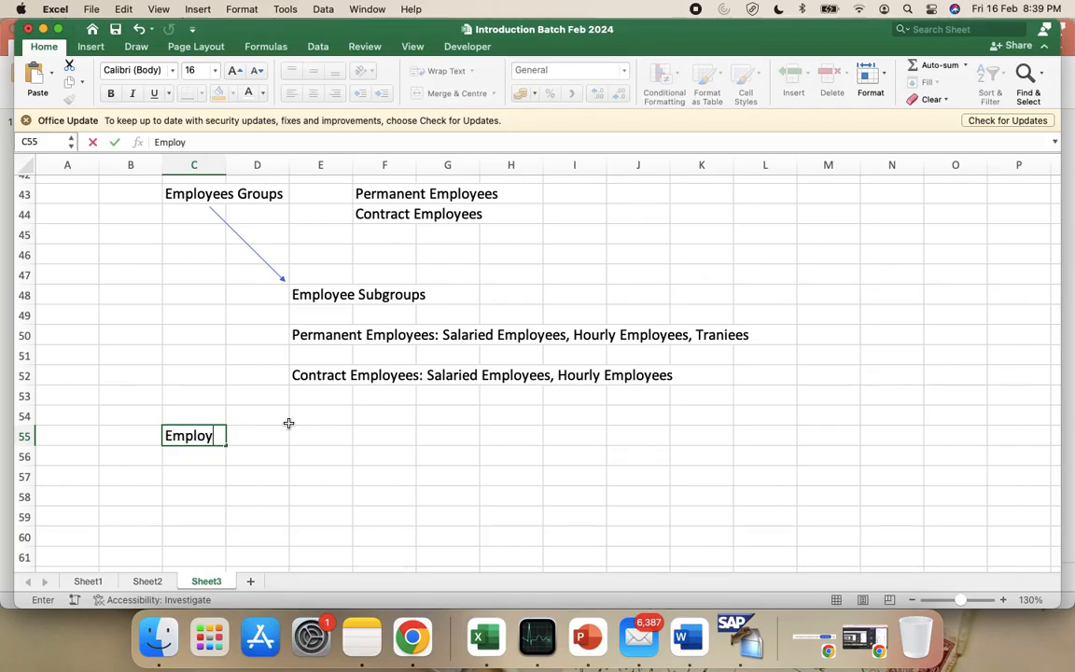
{"action": "type", "text": "ees Grou"}
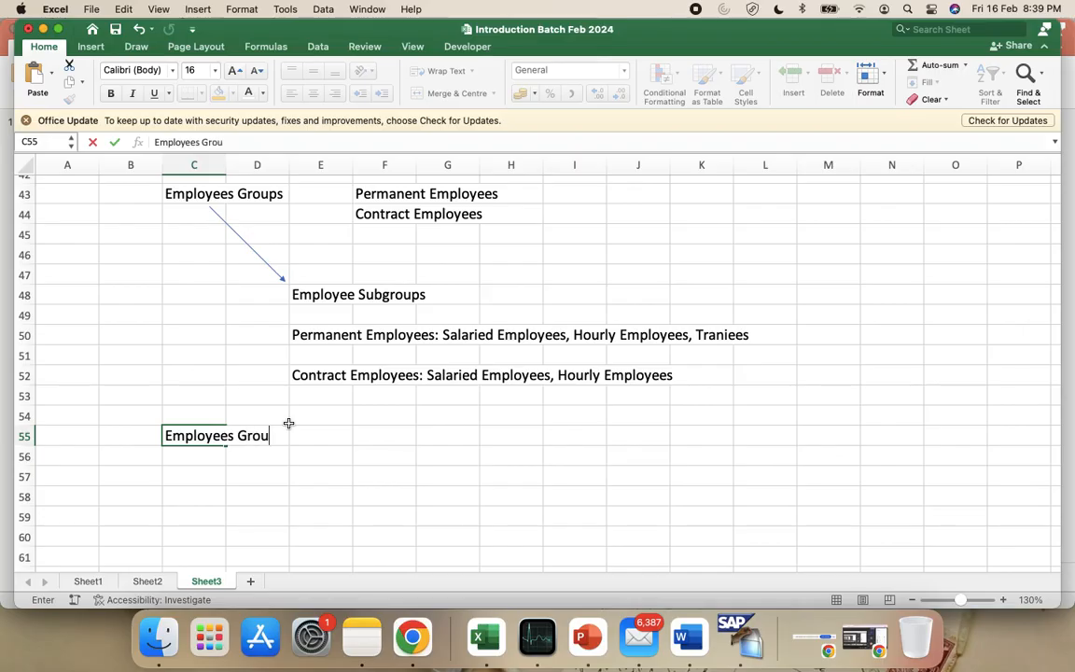
{"action": "type", "text": "ps:"}
{"action": "key", "text": "Return"}
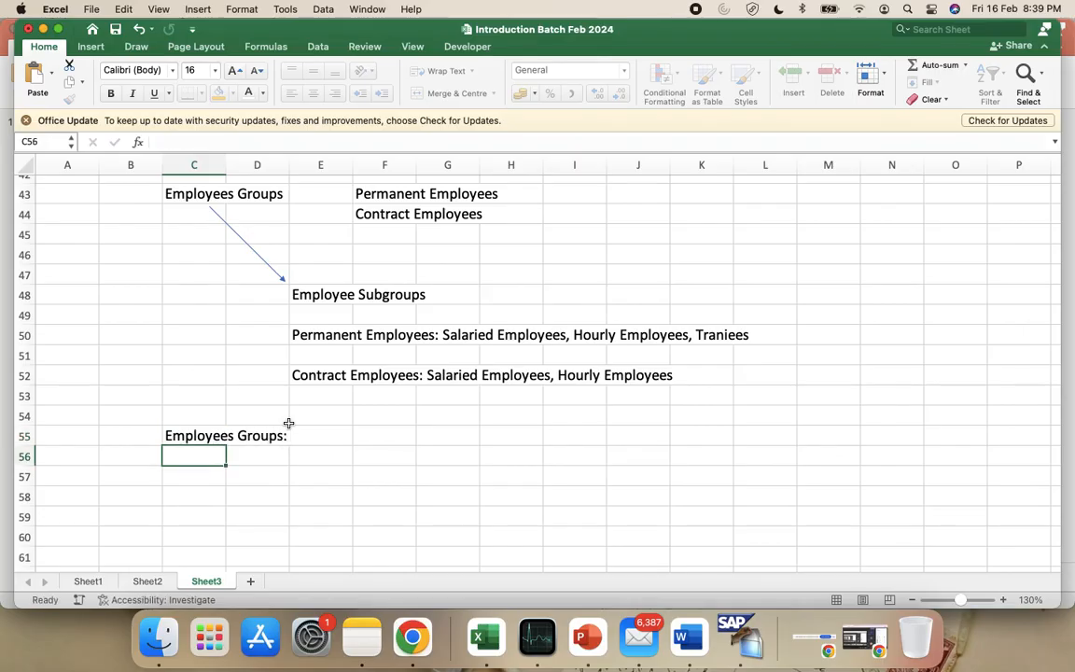
Enter Permanent Employees in cell F55 and Contract Employees in cell K55, on the Employees Groups: row.
{"action": "left_click", "coordinate": [390, 437]}
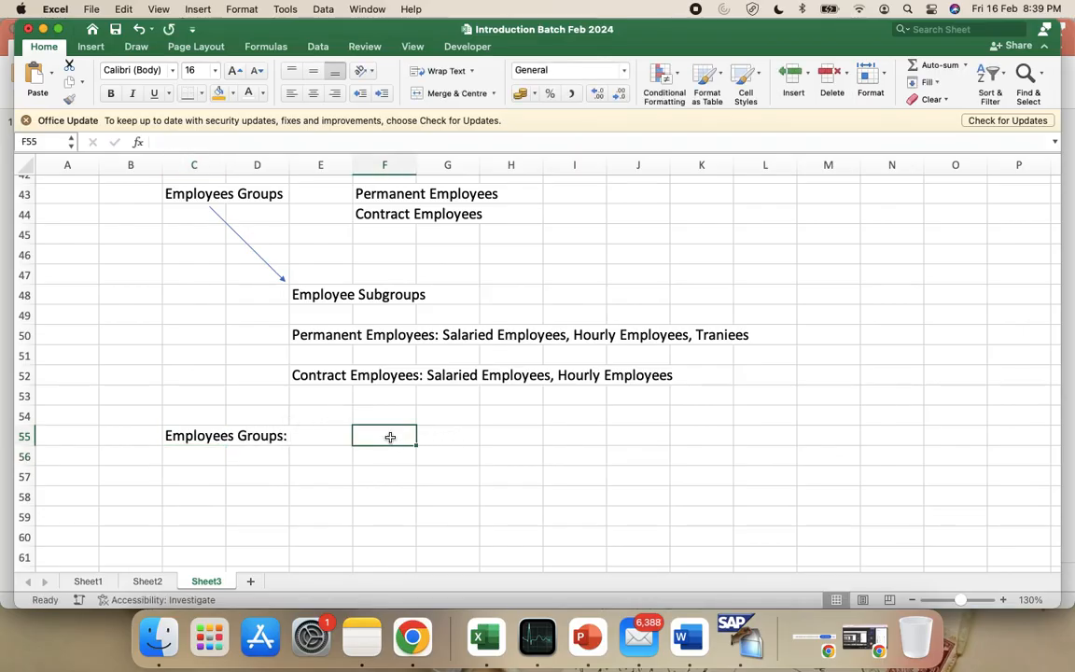
{"action": "type", "text": "India"}
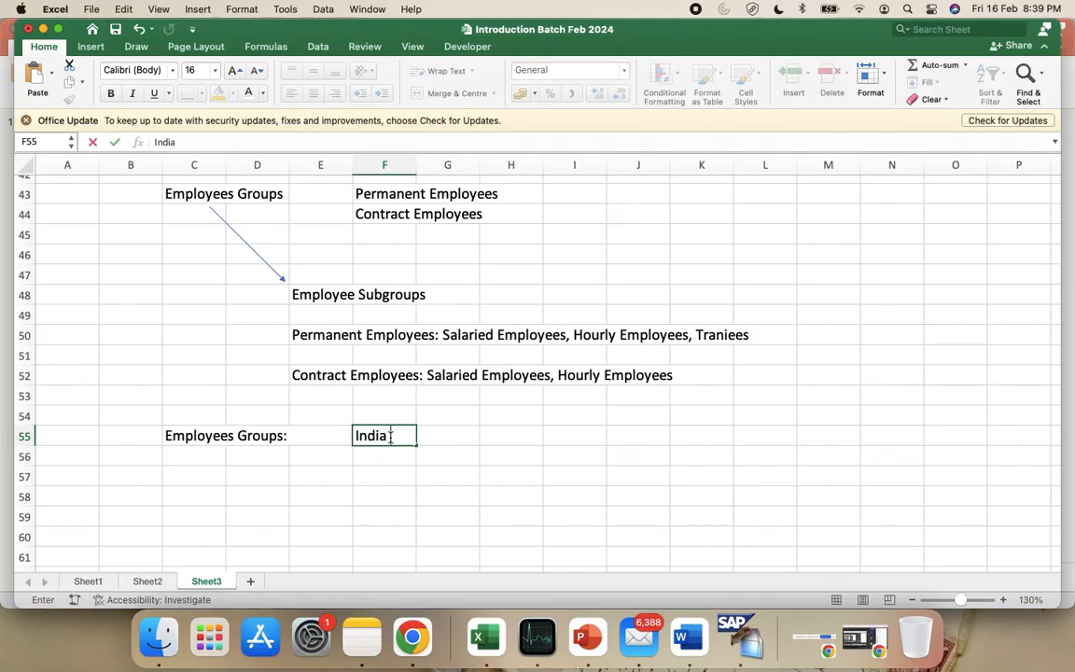
{"action": "key", "text": "BackSpace"}
{"action": "key", "text": "BackSpace"}
{"action": "key", "text": "BackSpace"}
{"action": "key", "text": "BackSpace"}
{"action": "key", "text": "BackSpace"}
{"action": "type", "text": "Perm"}
{"action": "type", "text": "anent Employees"}
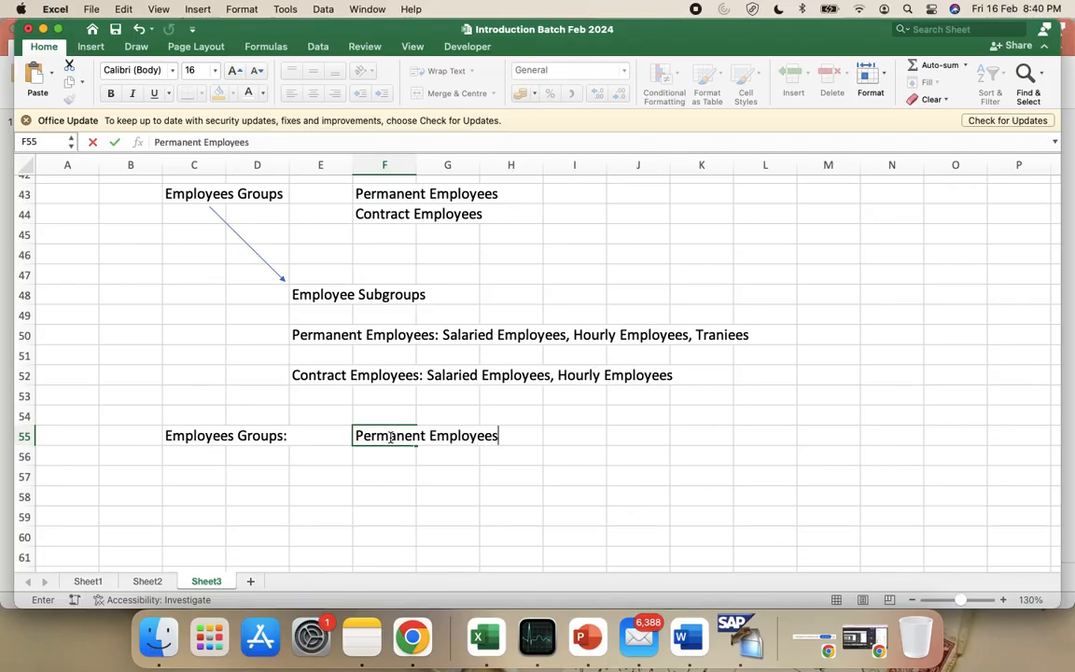
{"action": "left_click", "coordinate": [713, 436]}
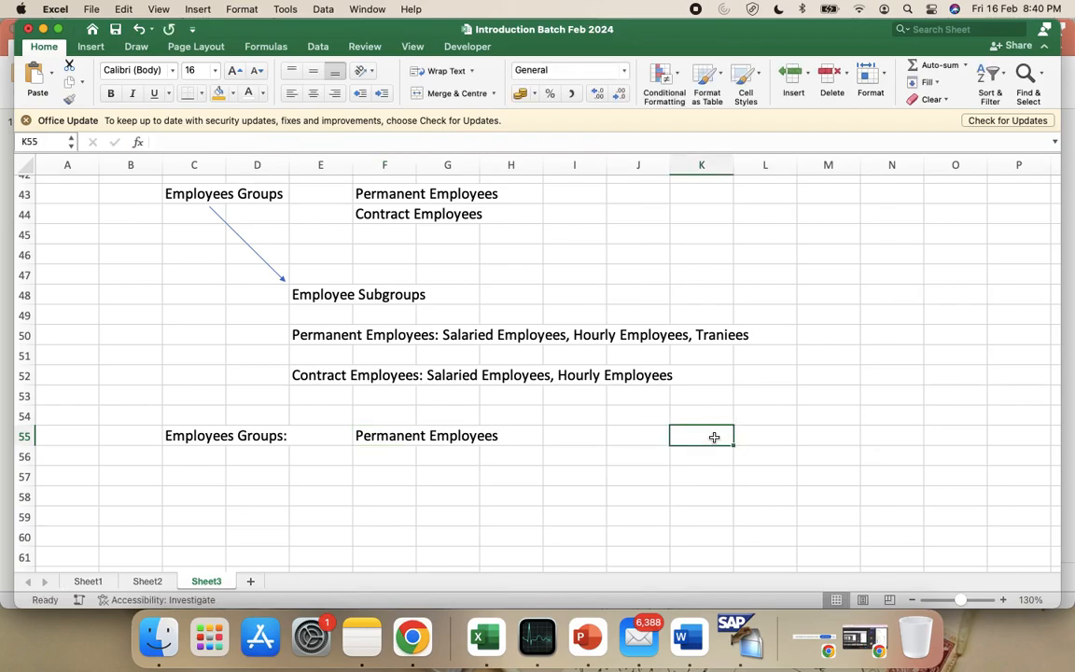
{"action": "type", "text": "Contract"}
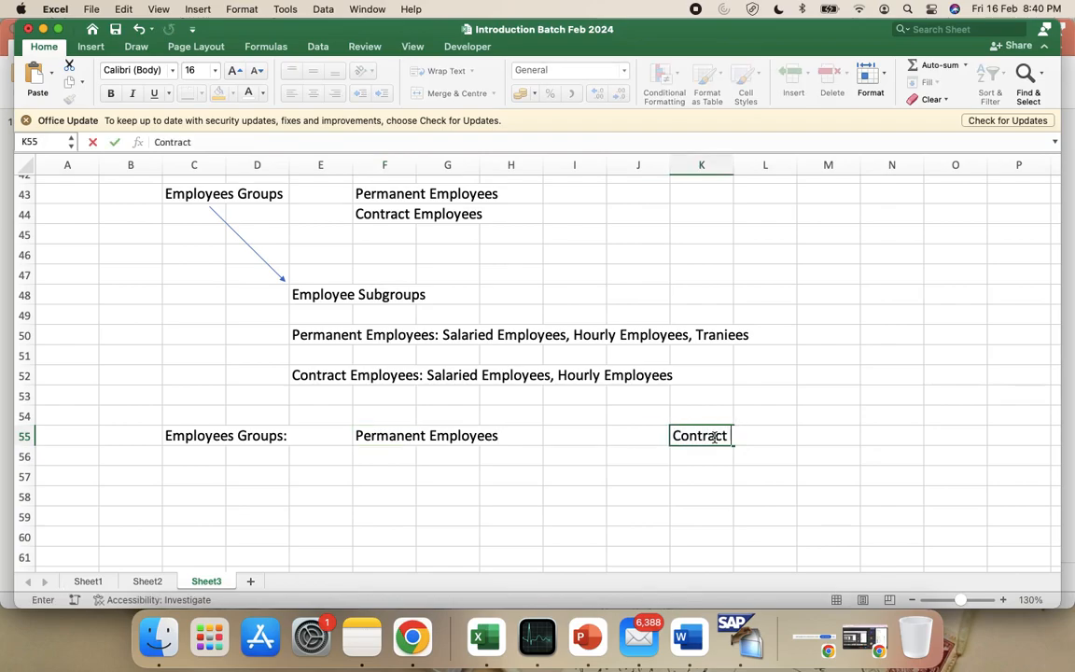
{"action": "type", "text": " Employees"}
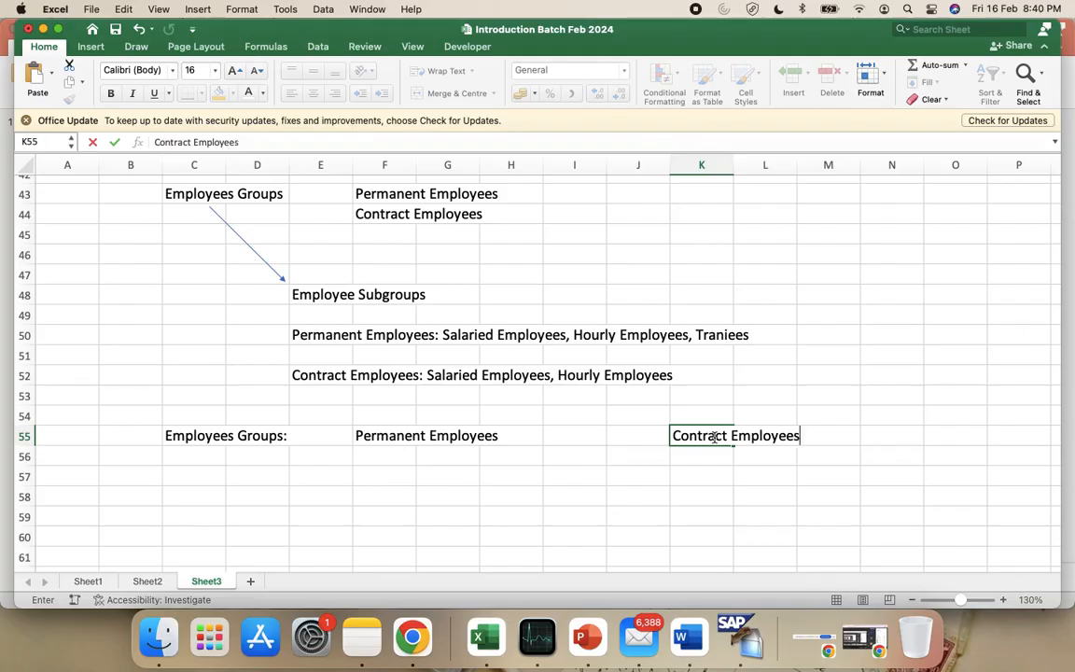
Fill the whole of row 55 with orange and its Employees Groups: label cells C55:D55 with light green.
{"action": "left_click", "coordinate": [22, 436]}
{"action": "left_click", "coordinate": [221, 92]}
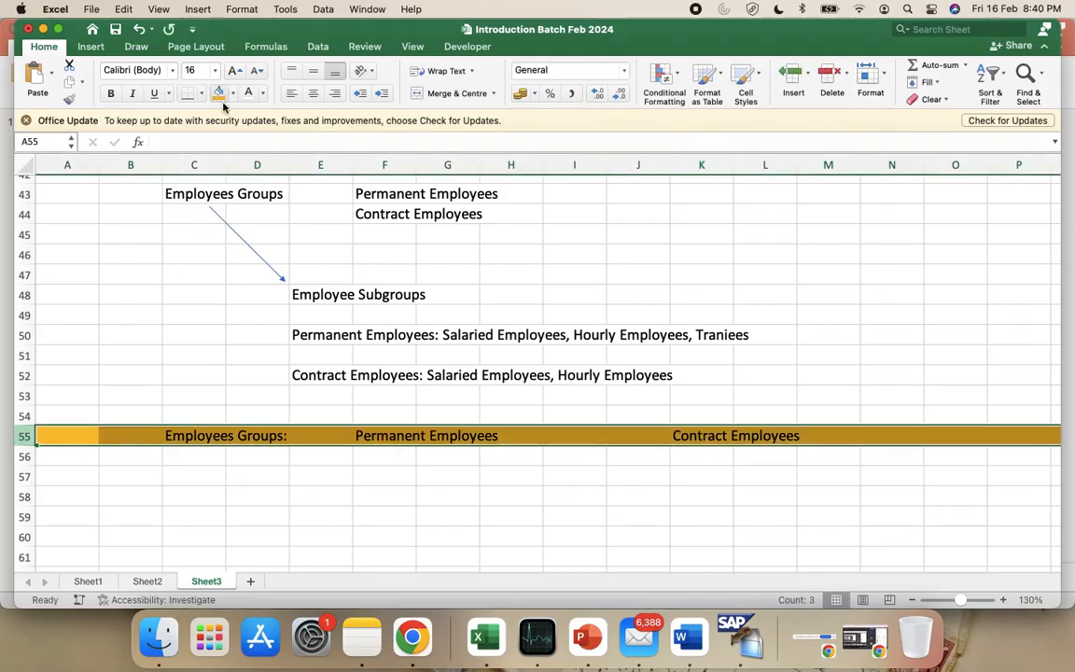
{"action": "left_click", "coordinate": [228, 452]}
{"action": "left_click", "coordinate": [200, 433]}
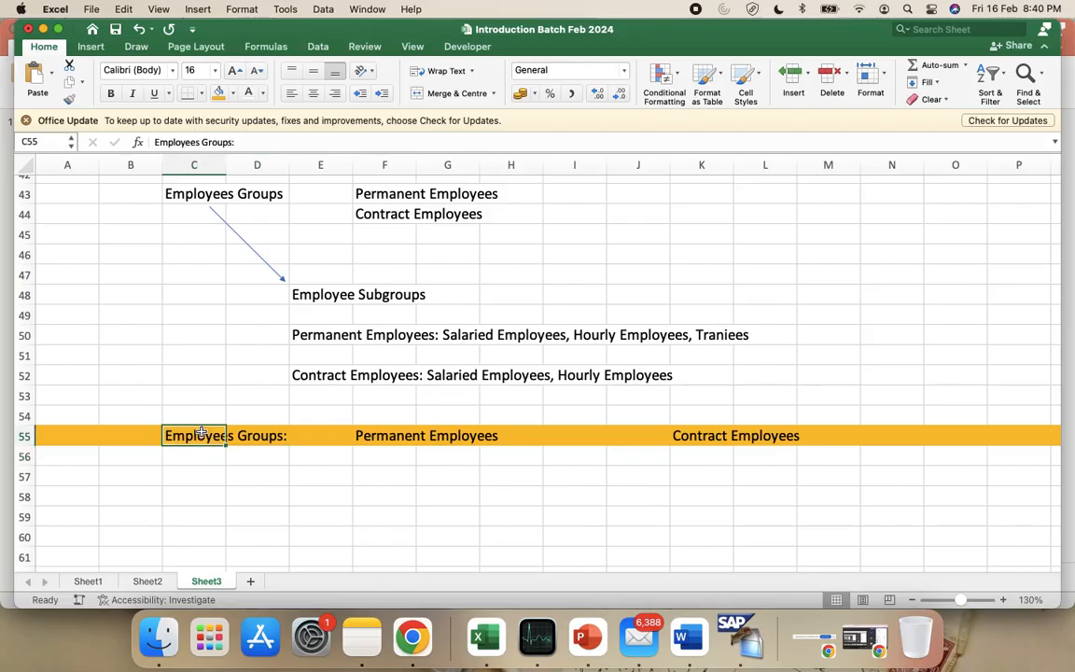
{"action": "left_click_drag", "start_coordinate": [200, 433], "coordinate": [272, 436]}
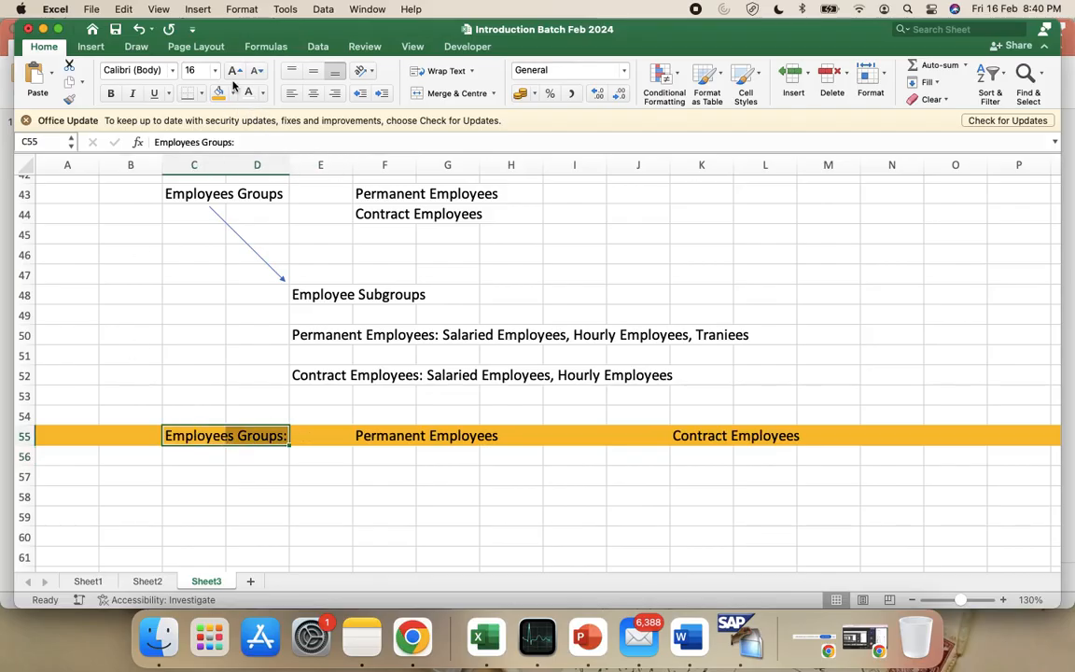
{"action": "left_click", "coordinate": [234, 92]}
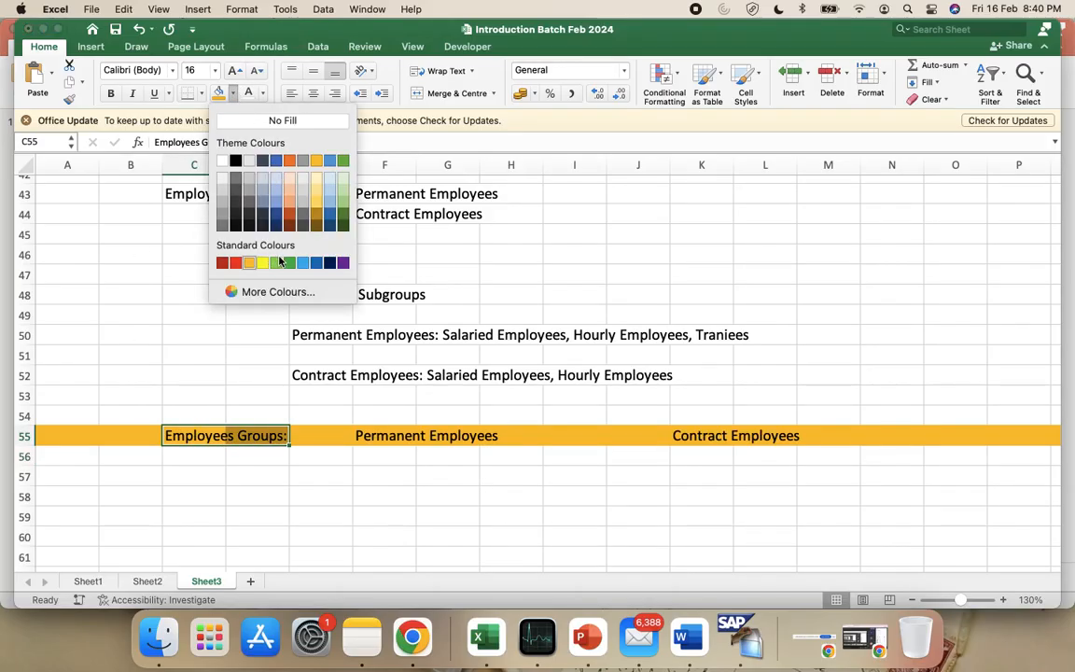
{"action": "left_click", "coordinate": [277, 262]}
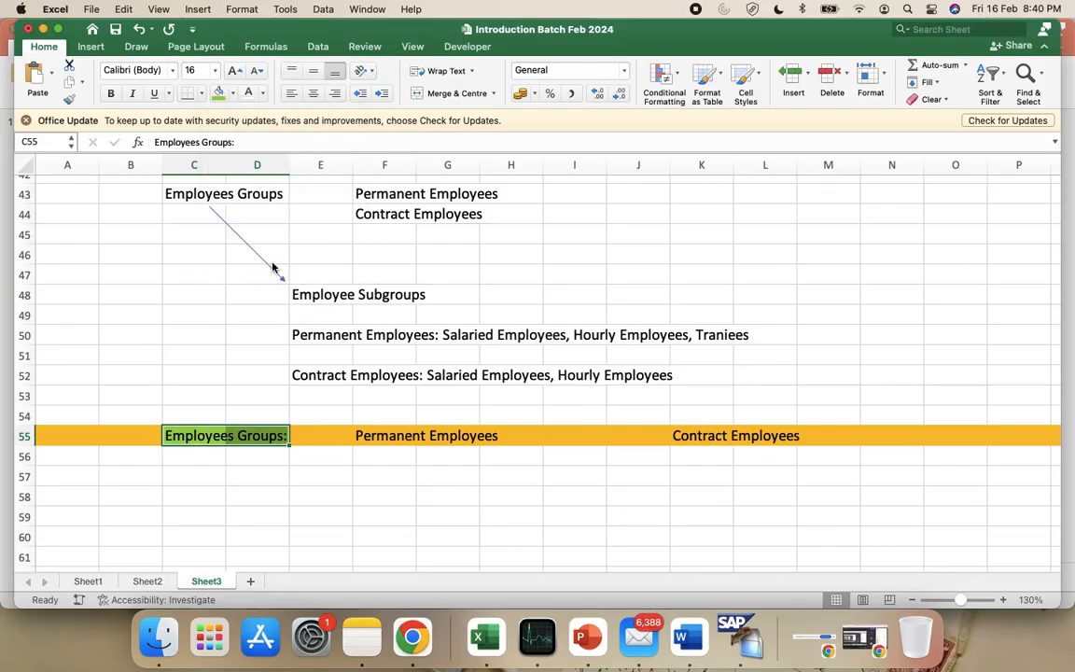
{"action": "left_click", "coordinate": [285, 491]}
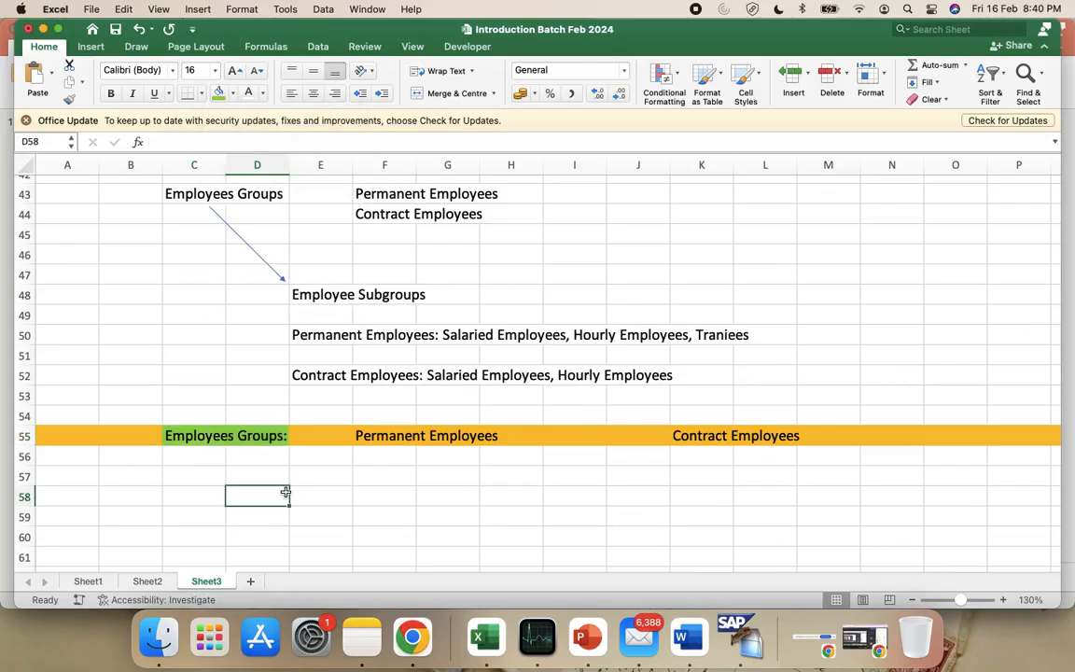
Enter the label Employee Subgroups: in cell C59, leaving three blank rows below the Employees Groups: row.
{"action": "scroll", "coordinate": [222, 485], "scroll_direction": "down", "scroll_amount": 3}
{"action": "left_click", "coordinate": [187, 452]}
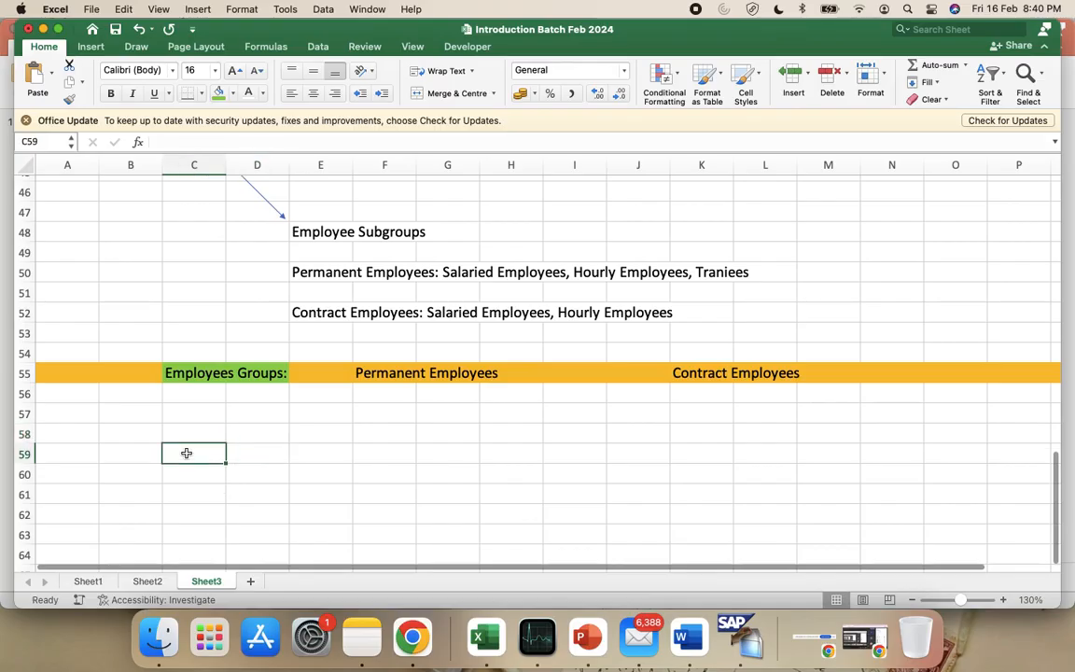
{"action": "type", "text": "Emplo"}
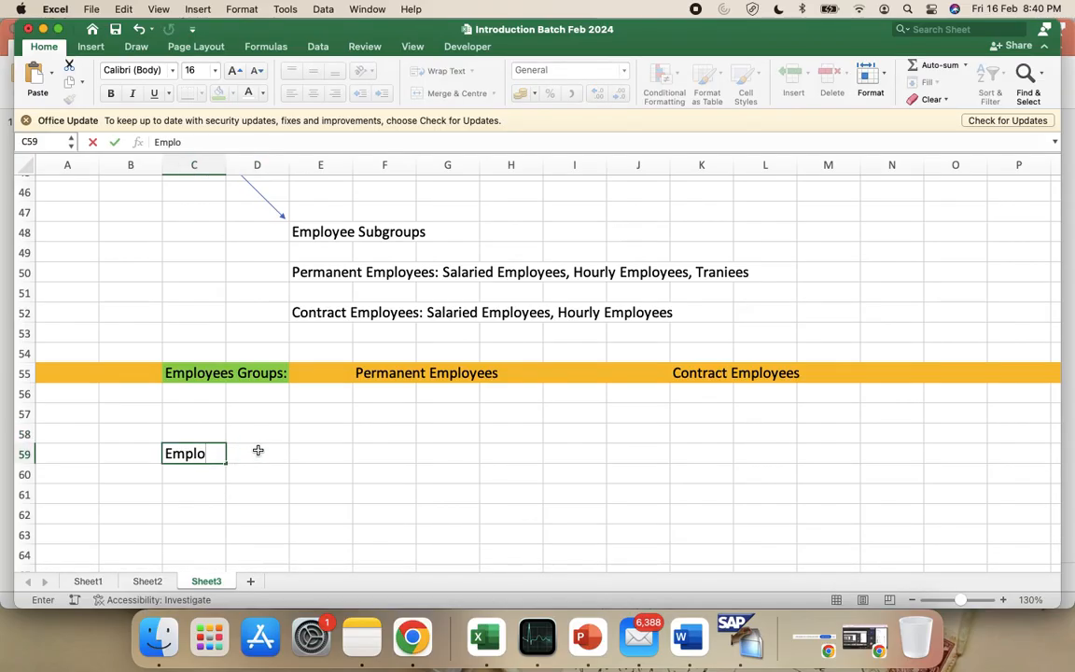
{"action": "type", "text": "yee Subgro"}
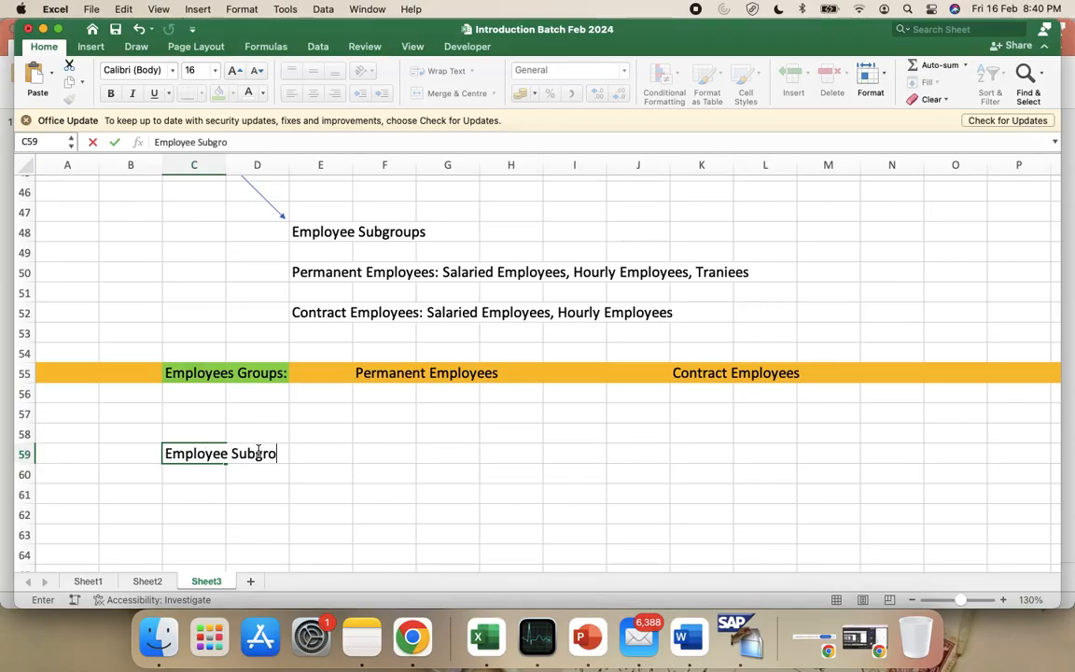
{"action": "type", "text": "ups:"}
{"action": "key", "text": "Return"}
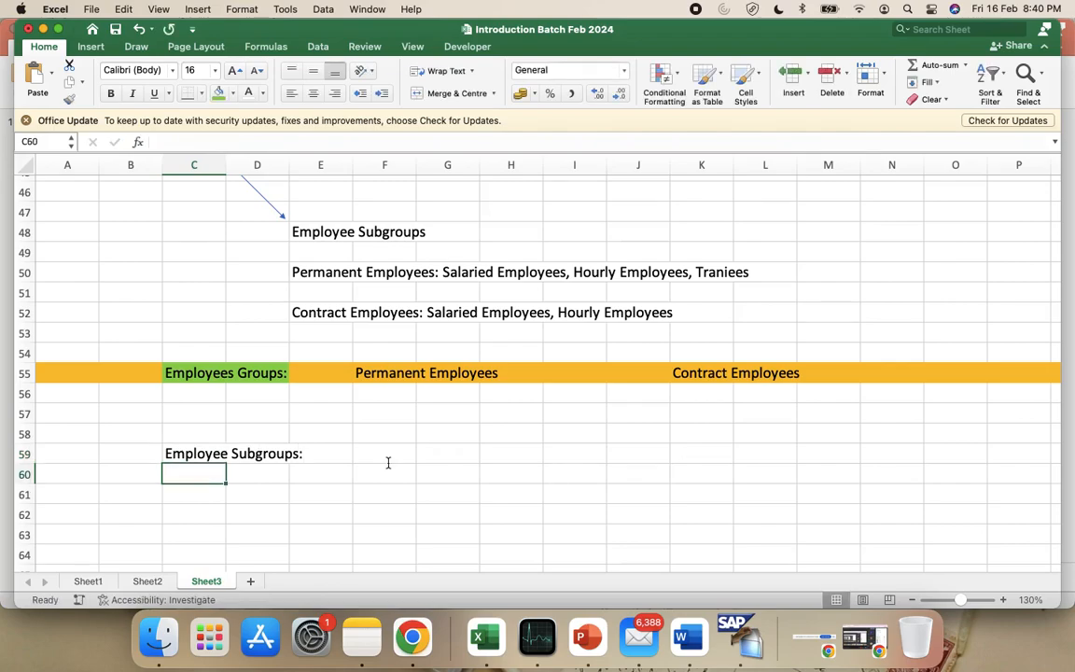
Fill the whole of row 59 with orange and its label cells C59:D59 with light green, matching row 55.
{"action": "left_click", "coordinate": [24, 454]}
{"action": "left_click", "coordinate": [232, 94]}
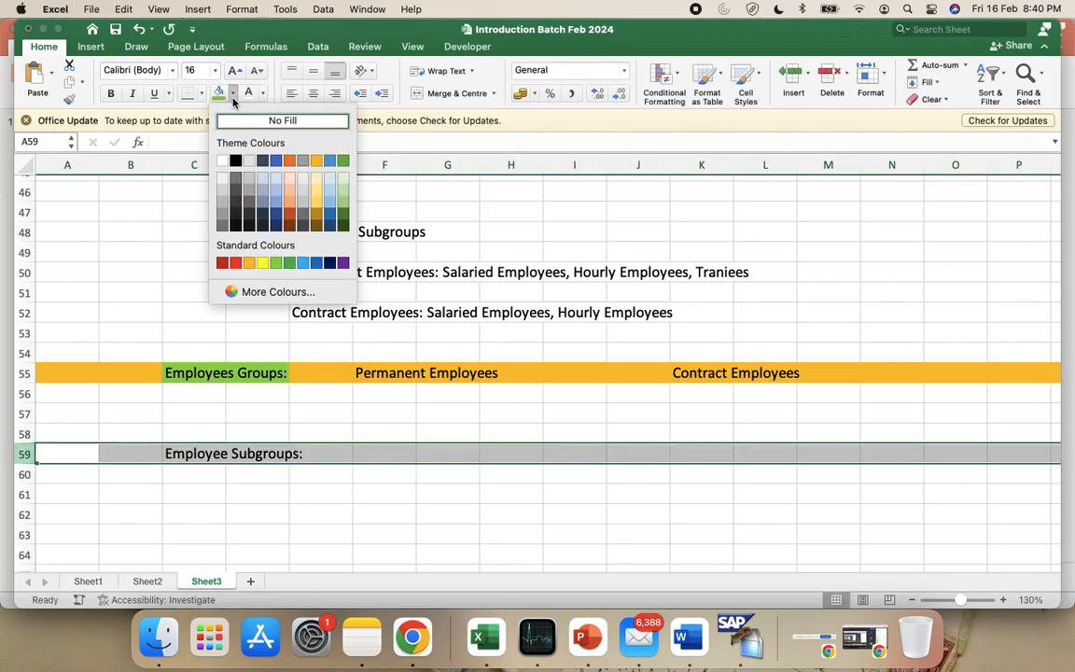
{"action": "left_click", "coordinate": [249, 262]}
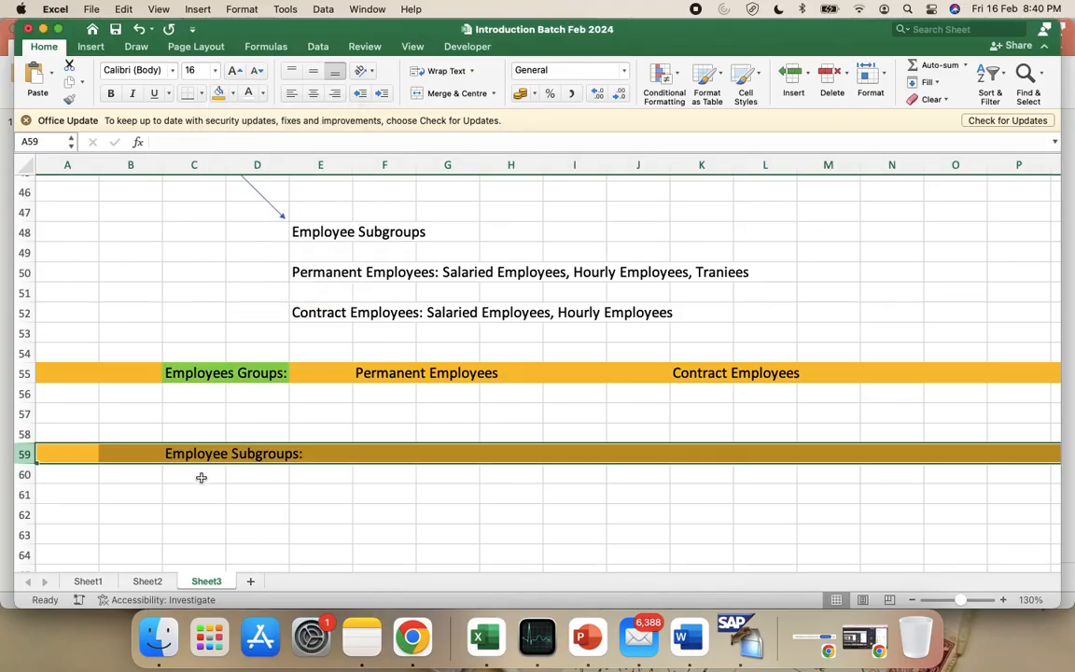
{"action": "left_click", "coordinate": [186, 453]}
{"action": "key", "text": "shift+Right"}
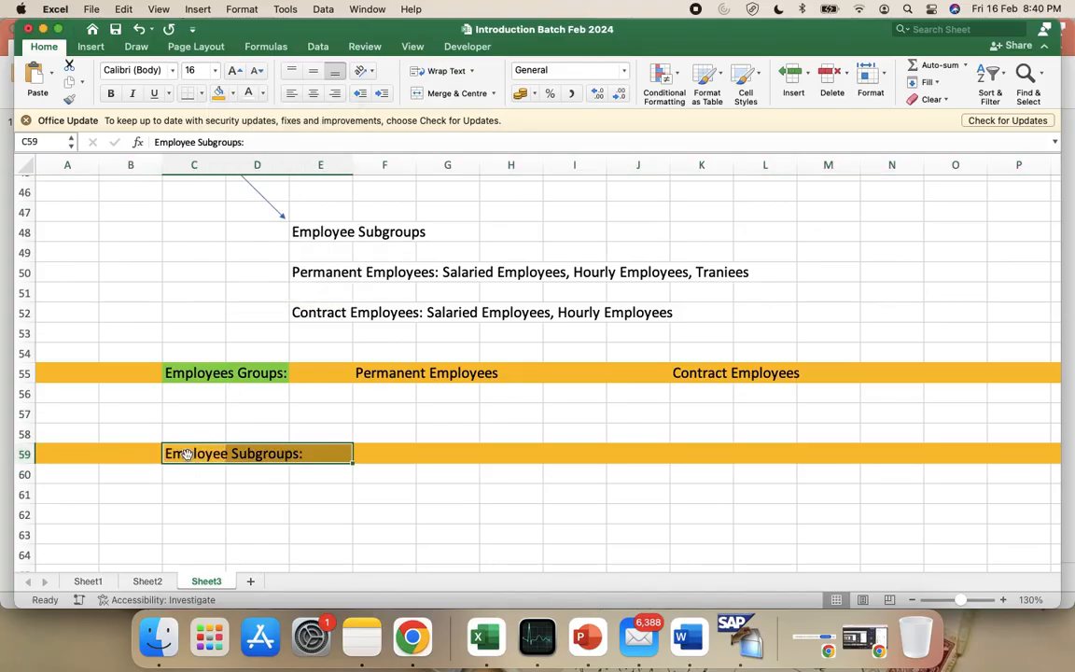
{"action": "left_click", "coordinate": [234, 95]}
{"action": "left_click", "coordinate": [249, 242]}
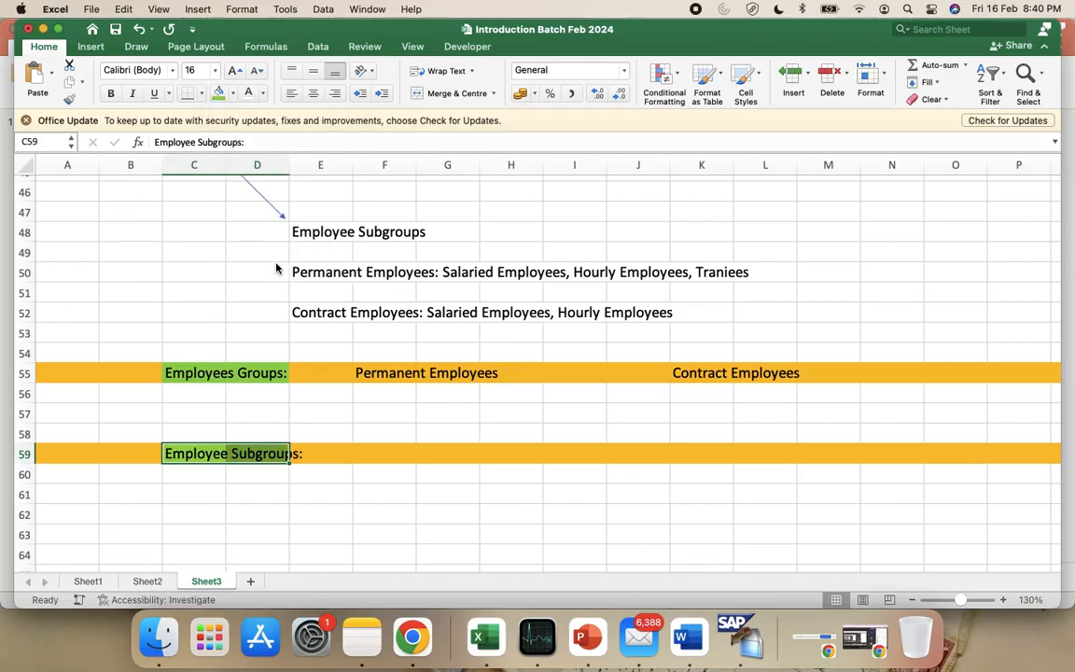
Widen column D slightly so the green fill covers the full Employee Subgroups: label in row 59.
{"action": "left_click", "coordinate": [320, 453]}
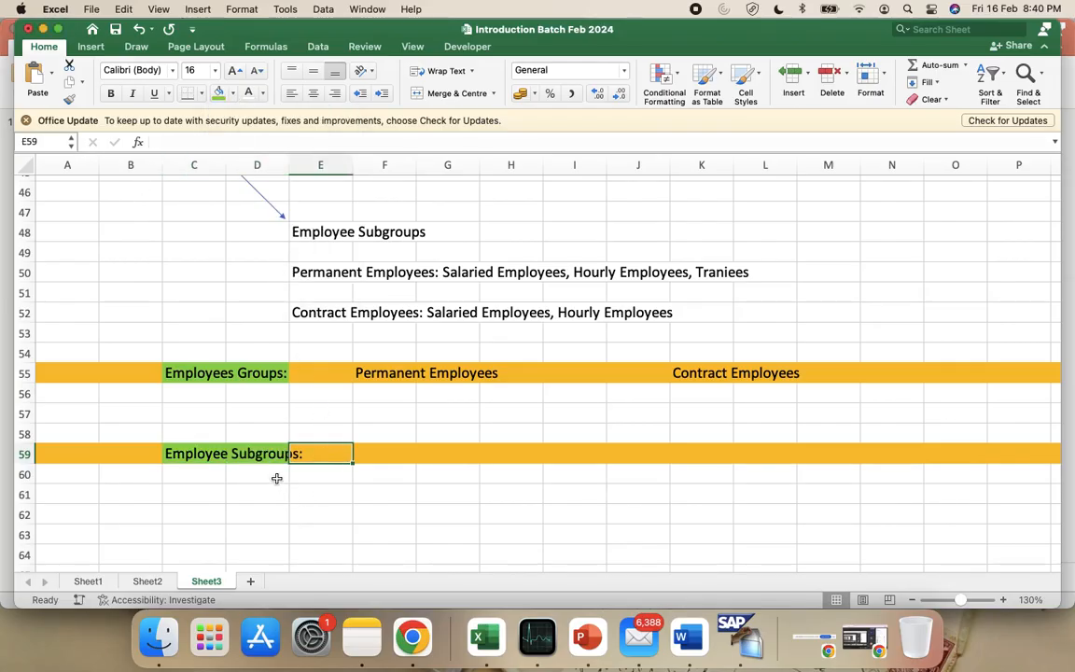
{"action": "left_click", "coordinate": [293, 498]}
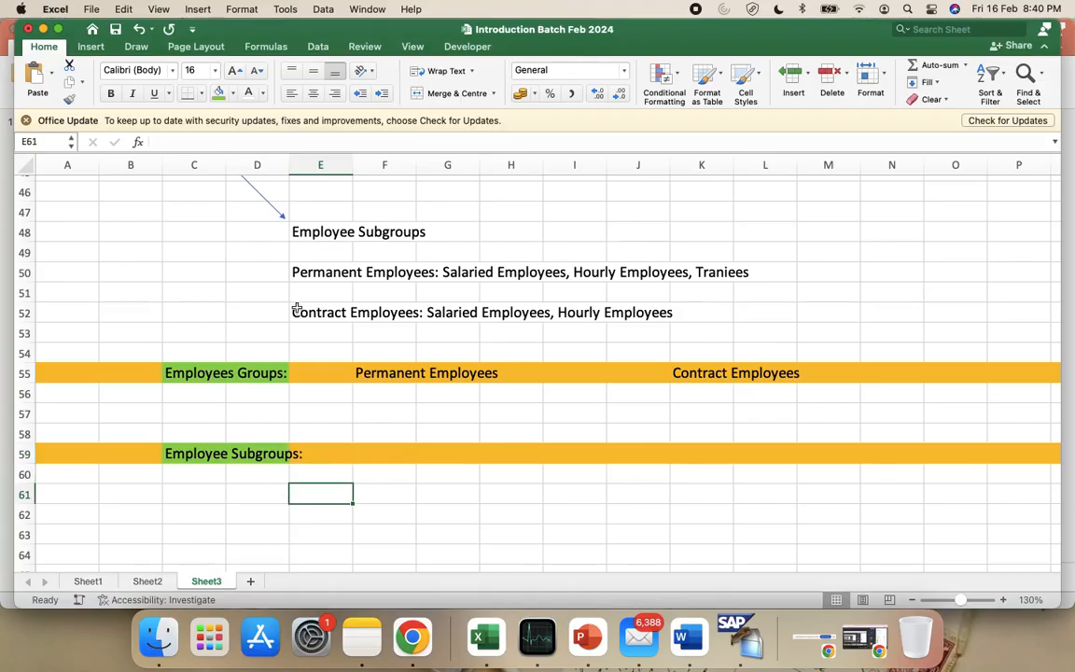
{"action": "left_click_drag", "start_coordinate": [285, 158], "coordinate": [303, 158]}
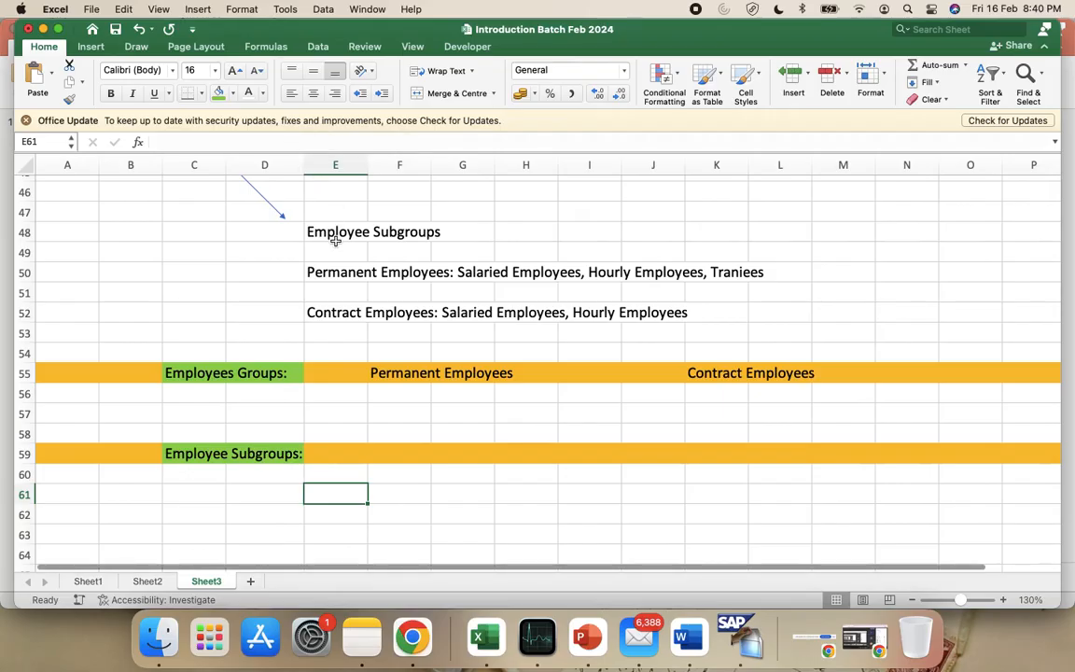
{"action": "left_click", "coordinate": [481, 509]}
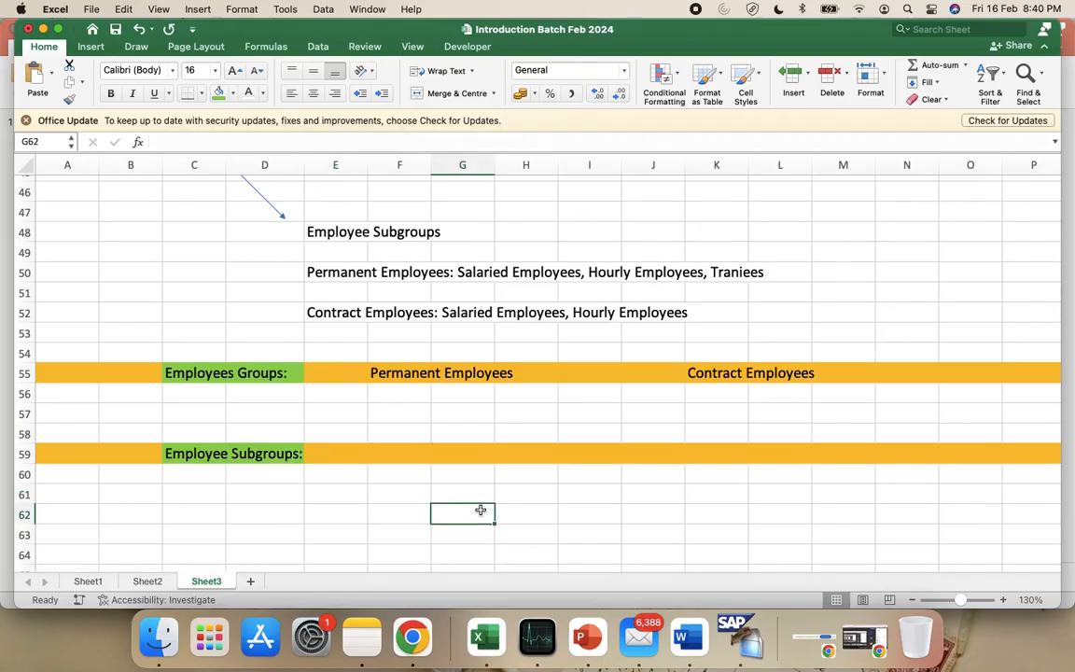
Enter Permanent Salaried Employees in cell F59 as the first entry on the Employee Subgroups: row.
{"action": "left_click", "coordinate": [386, 454]}
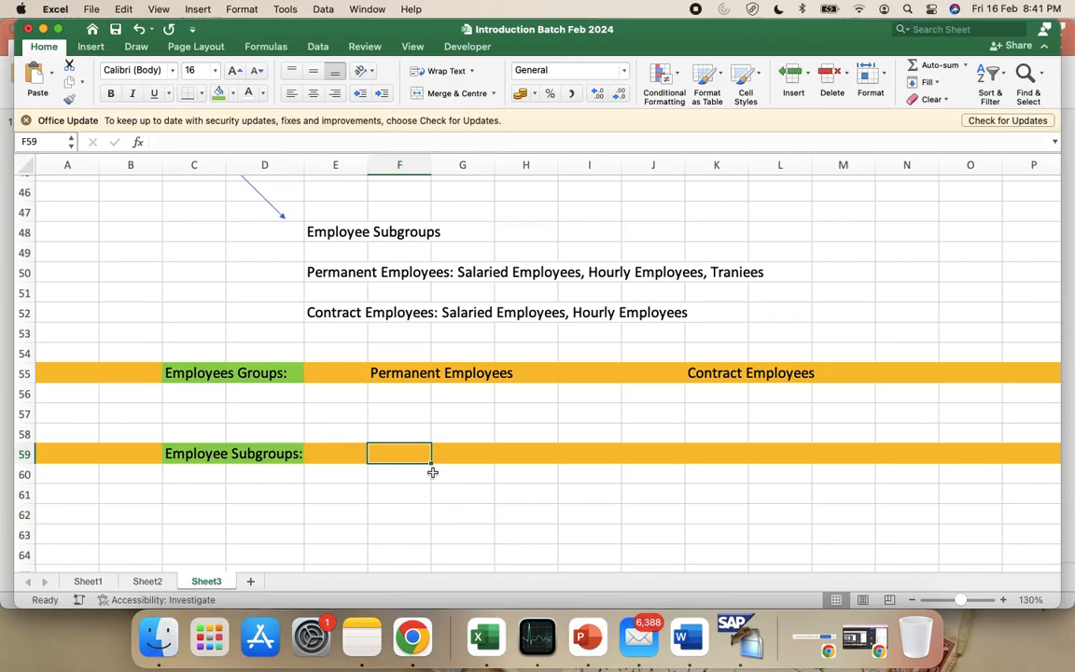
{"action": "type", "text": "Permann"}
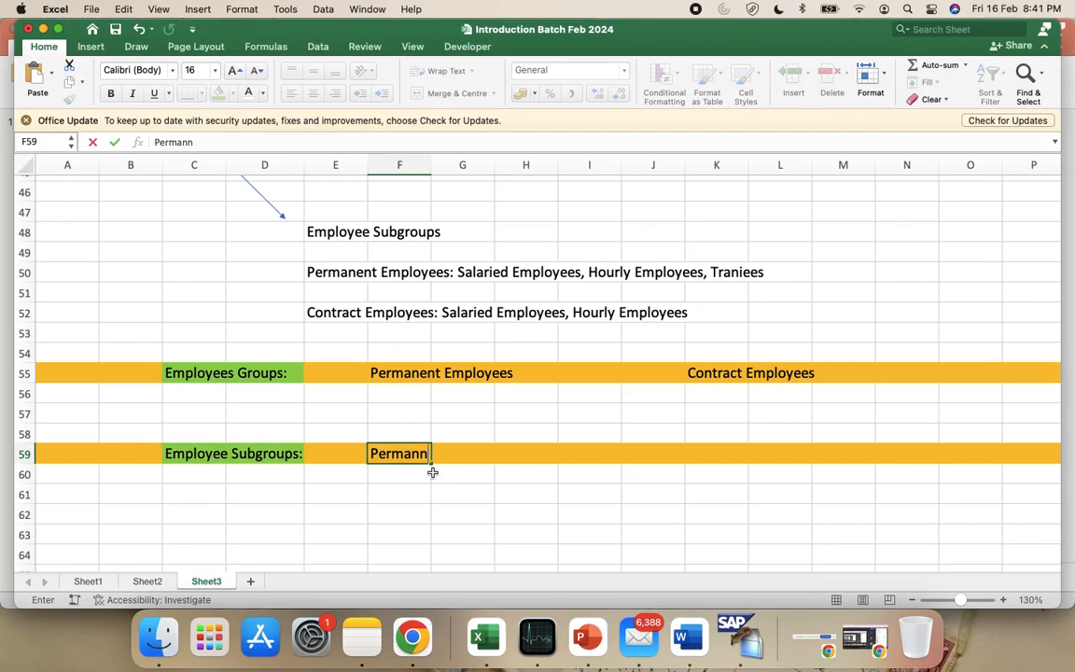
{"action": "key", "text": "BackSpace"}
{"action": "type", "text": "ent Salaried E"}
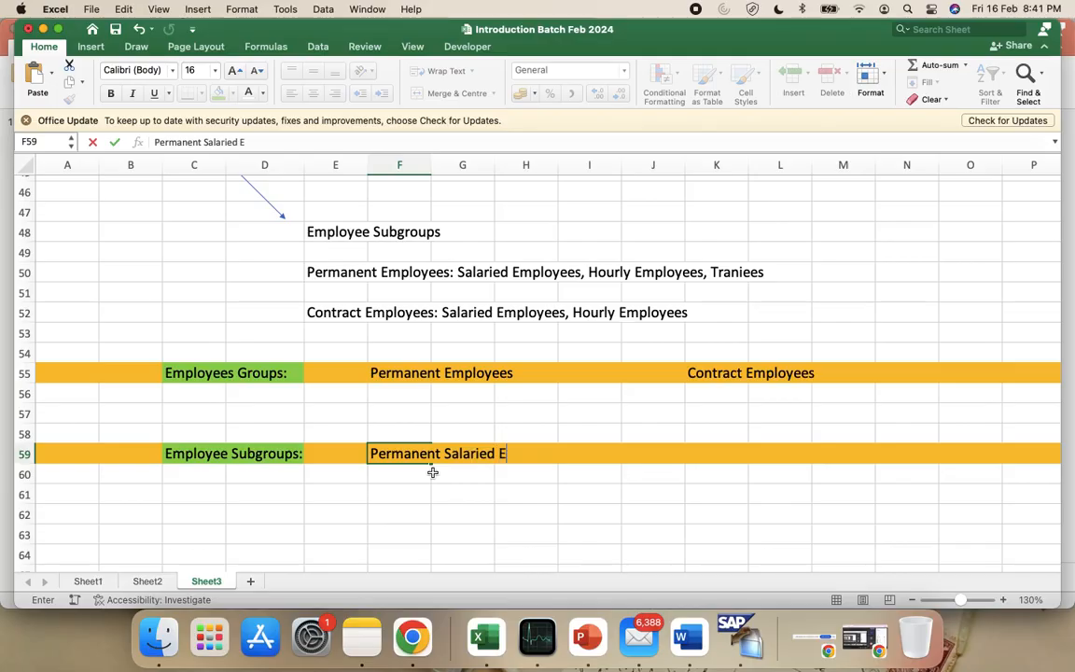
{"action": "type", "text": "mployees"}
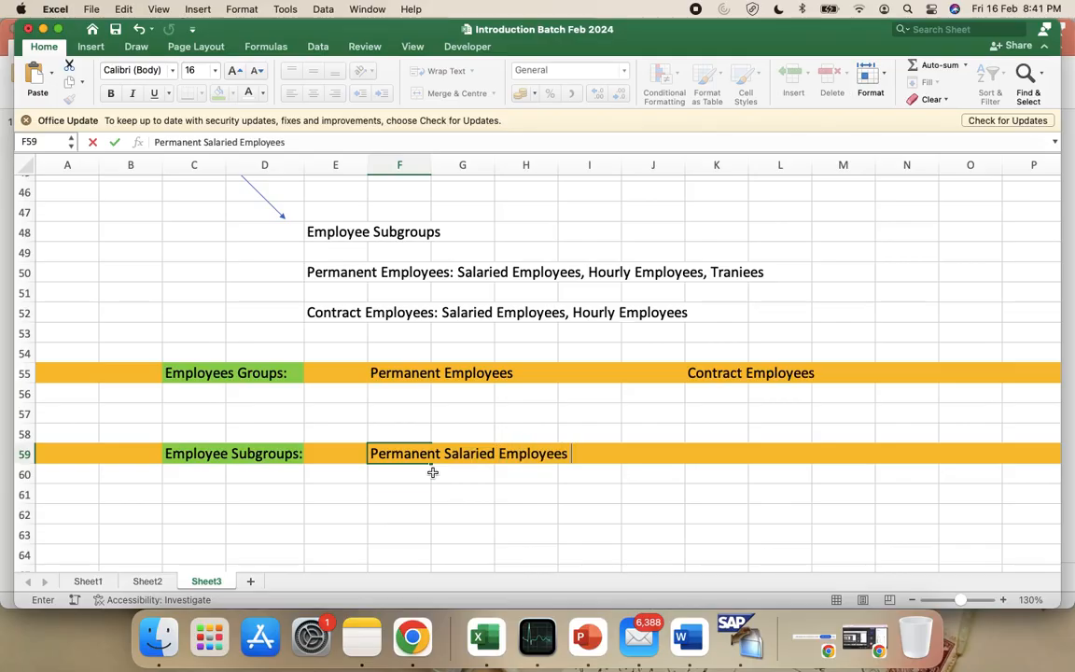
{"action": "key", "text": "Return"}
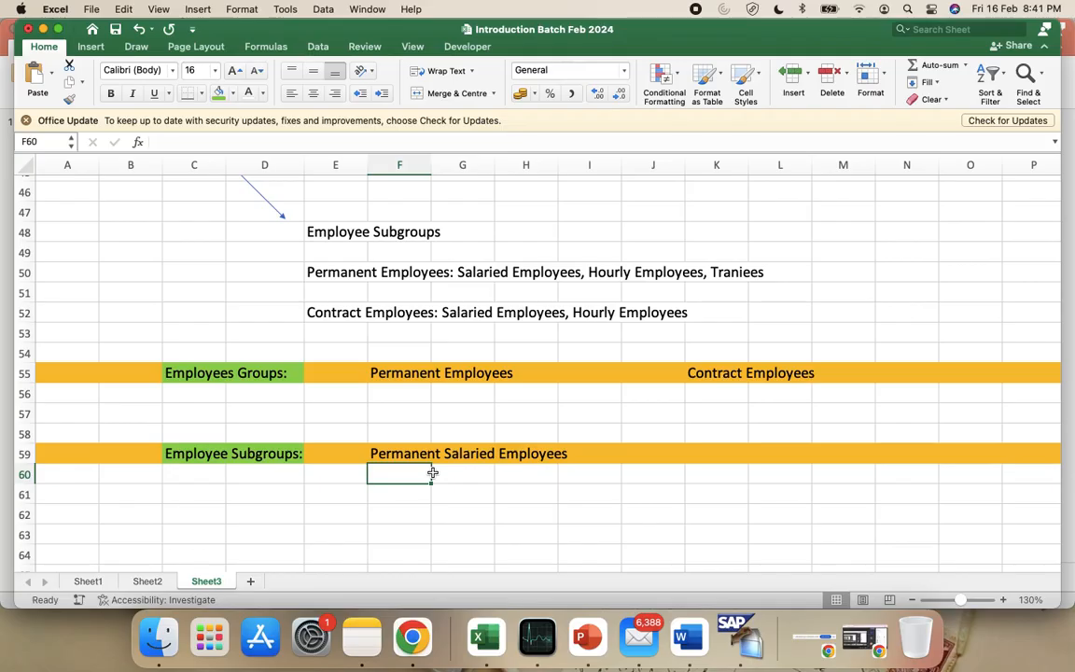
Enter Permanent Hourly Employees in cell F60, directly below the first permanent subgroup.
{"action": "type", "text": "Per"}
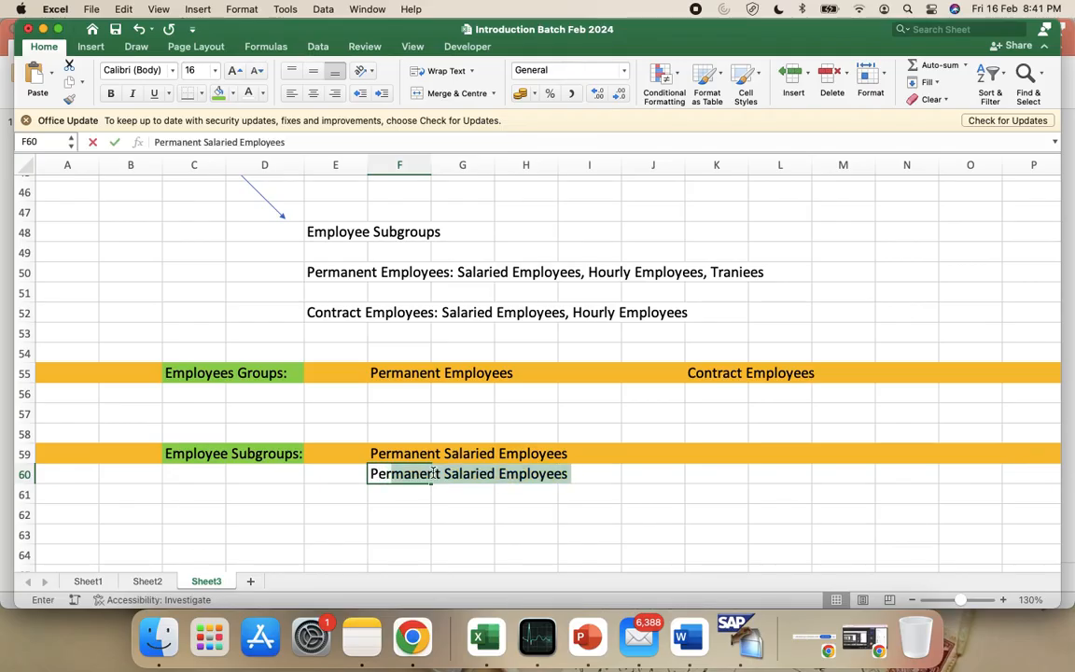
{"action": "type", "text": "manent H"}
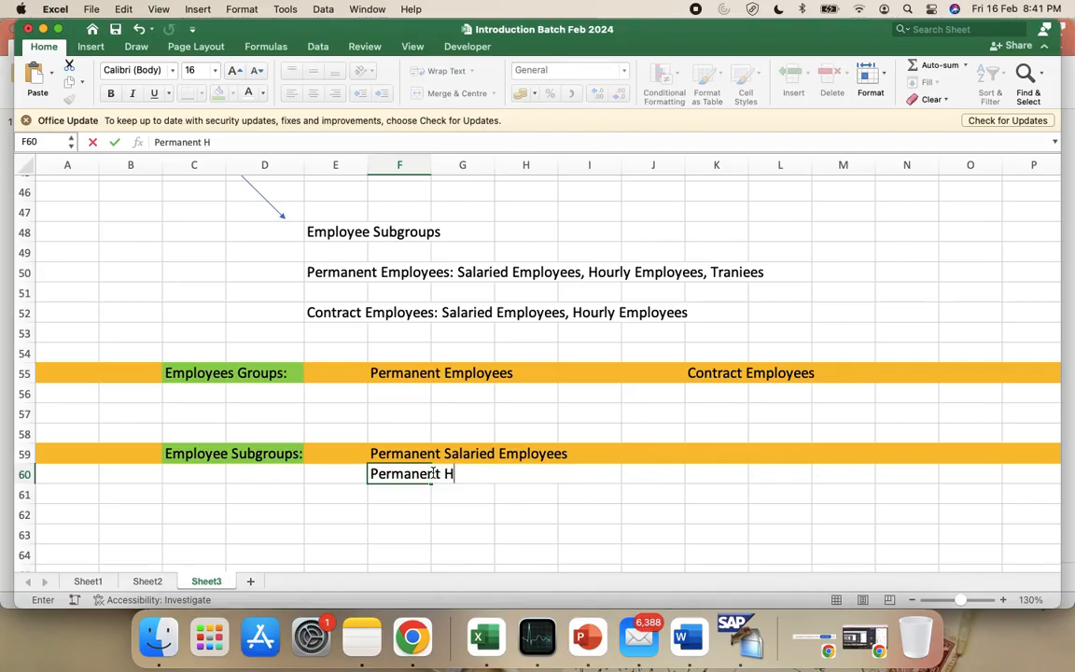
{"action": "type", "text": "ourly Em"}
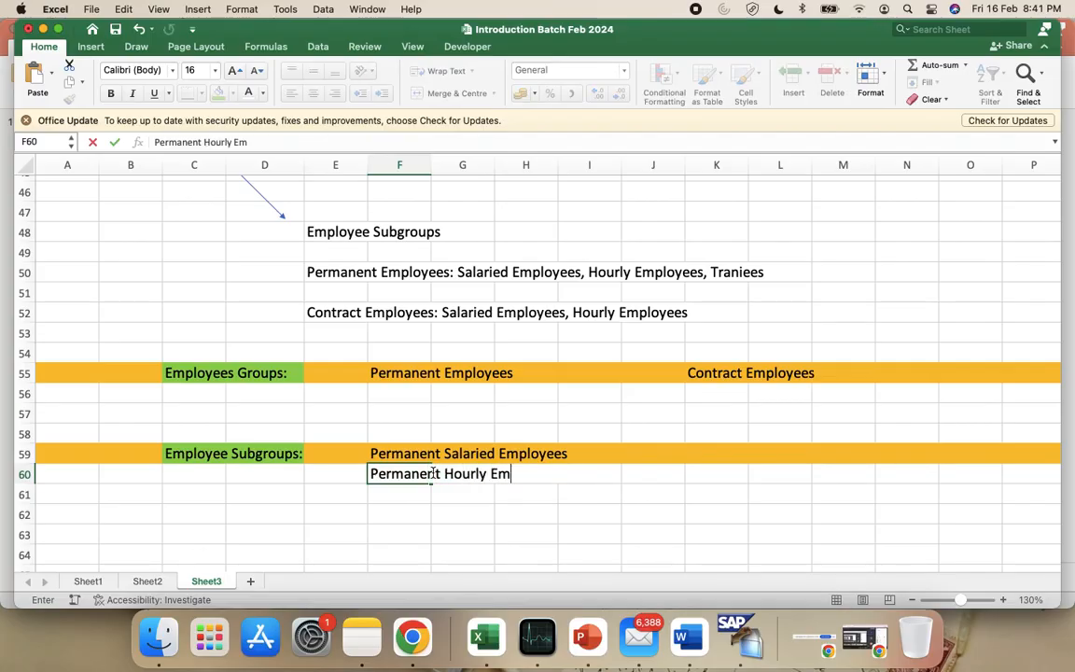
{"action": "type", "text": "ployees"}
{"action": "key", "text": "Return"}
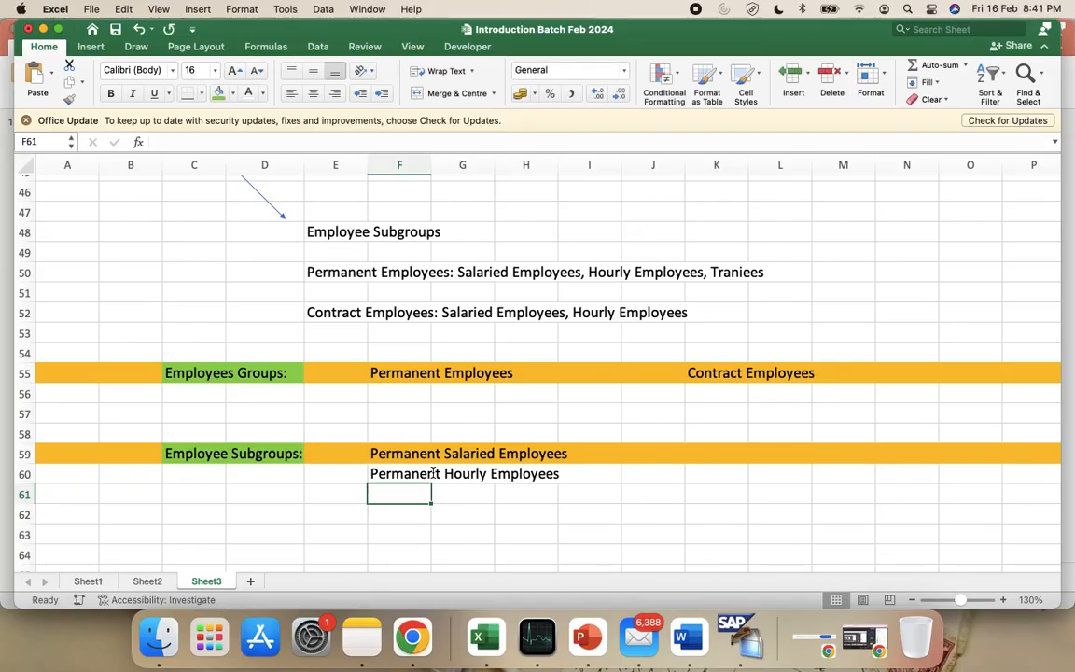
Enter Permanent Traniee Employees in cell F61 and select K59 for the contract subgroups.
{"action": "type", "text": "Permanent"}
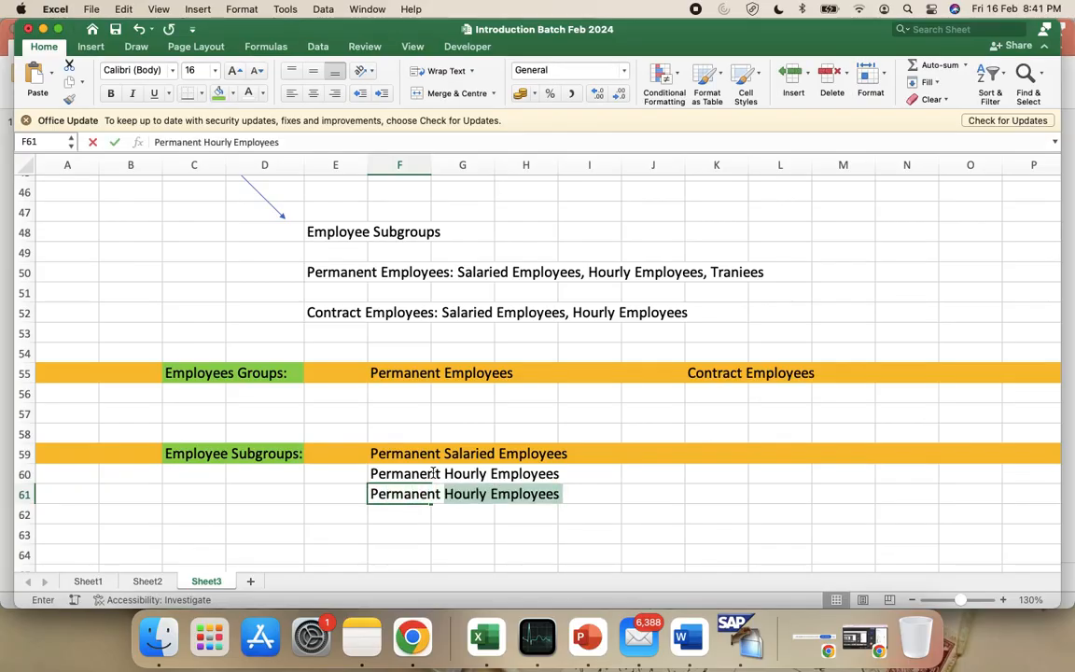
{"action": "type", "text": " Traniee"}
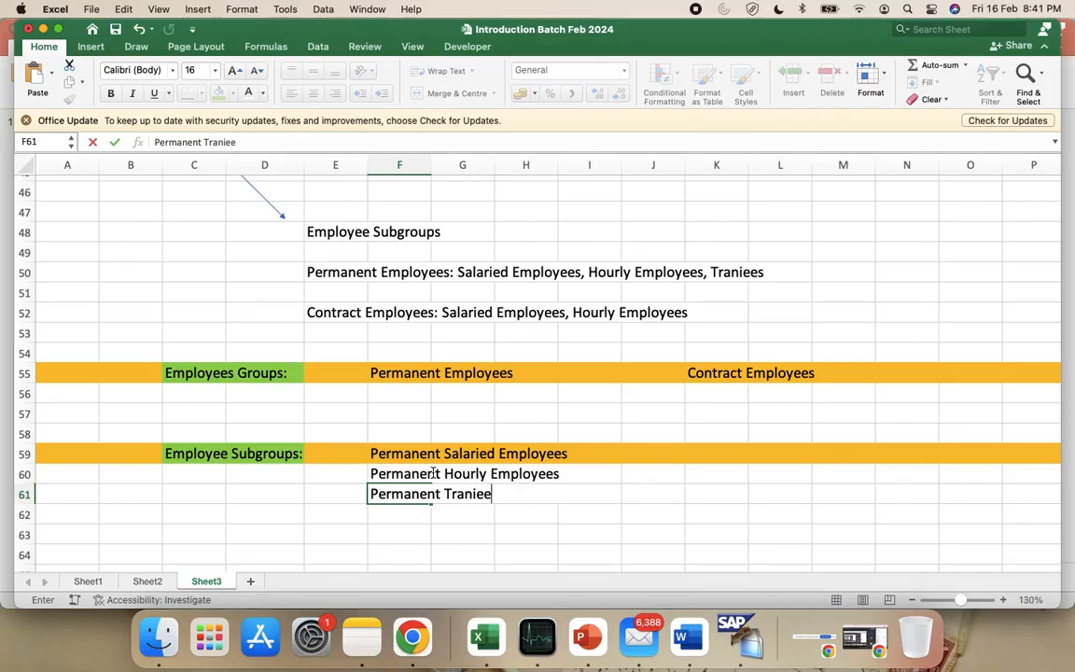
{"action": "type", "text": " Employees"}
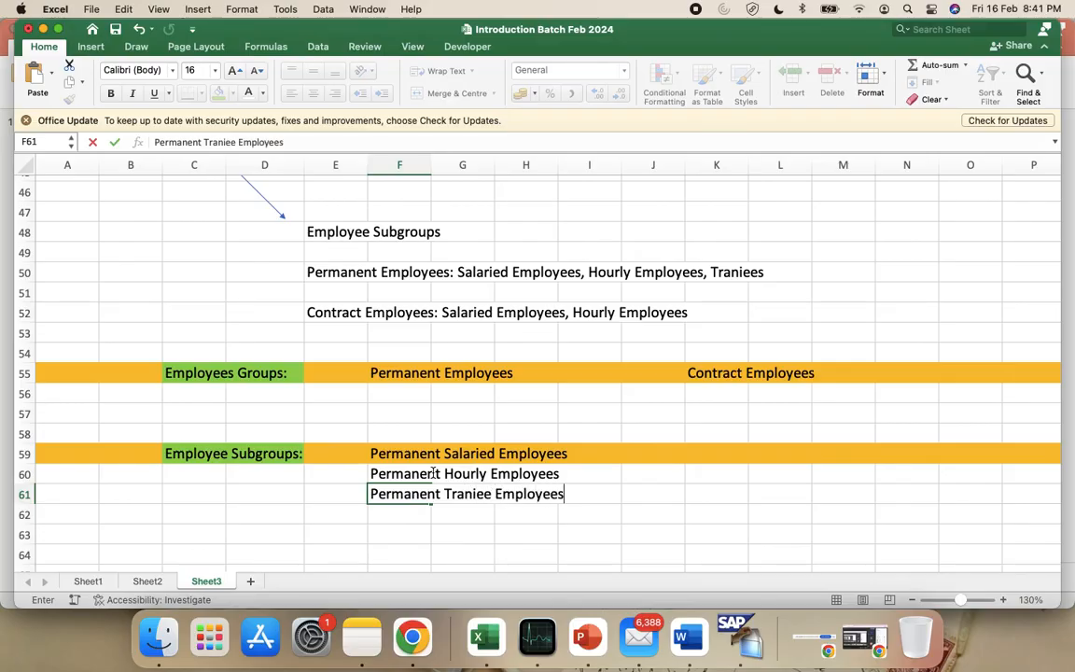
{"action": "left_click", "coordinate": [773, 507]}
{"action": "left_click", "coordinate": [724, 451]}
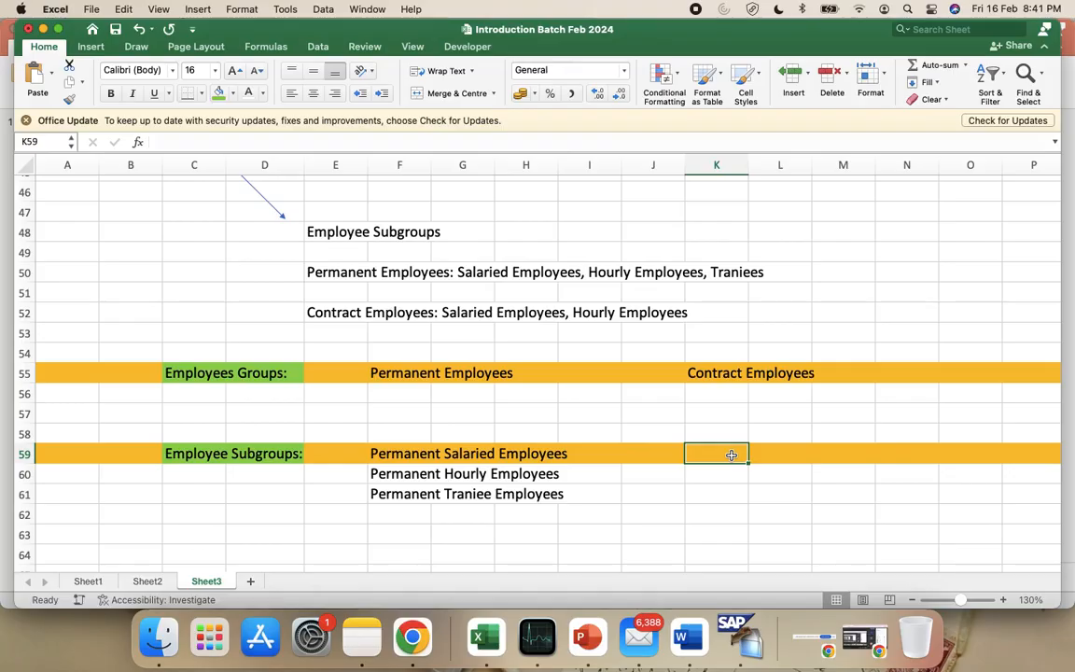
{"action": "type", "text": "Permanent"}
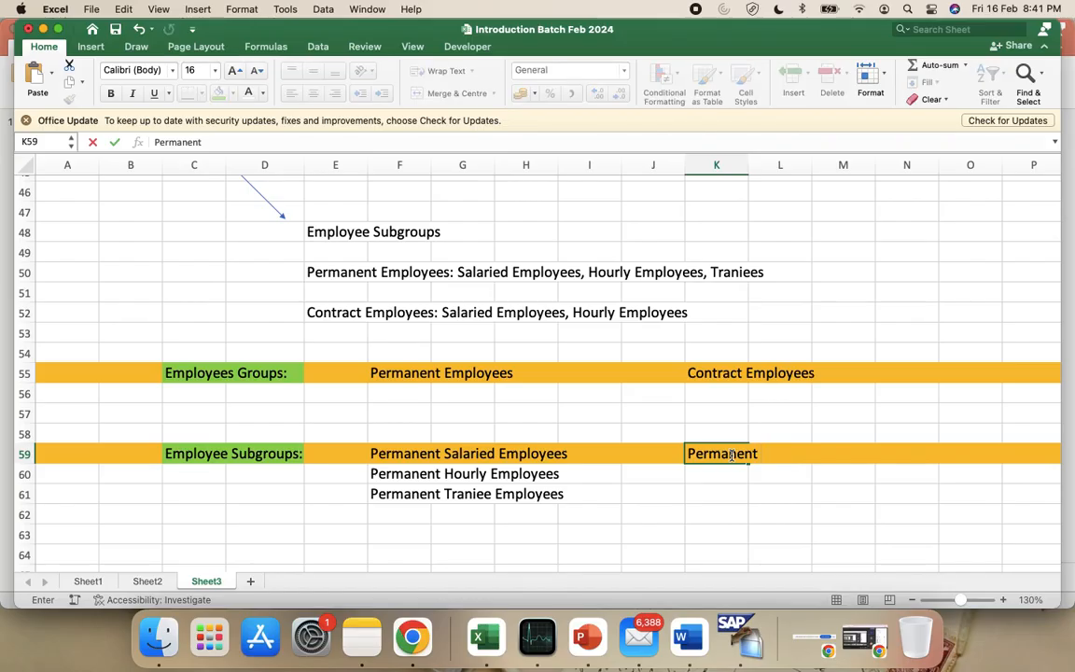
{"action": "key", "text": "BackSpace"}
{"action": "key", "text": "BackSpace"}
{"action": "key", "text": "BackSpace"}
{"action": "key", "text": "BackSpace"}
{"action": "key", "text": "BackSpace"}
{"action": "key", "text": "BackSpace"}
{"action": "key", "text": "BackSpace"}
{"action": "key", "text": "BackSpace"}
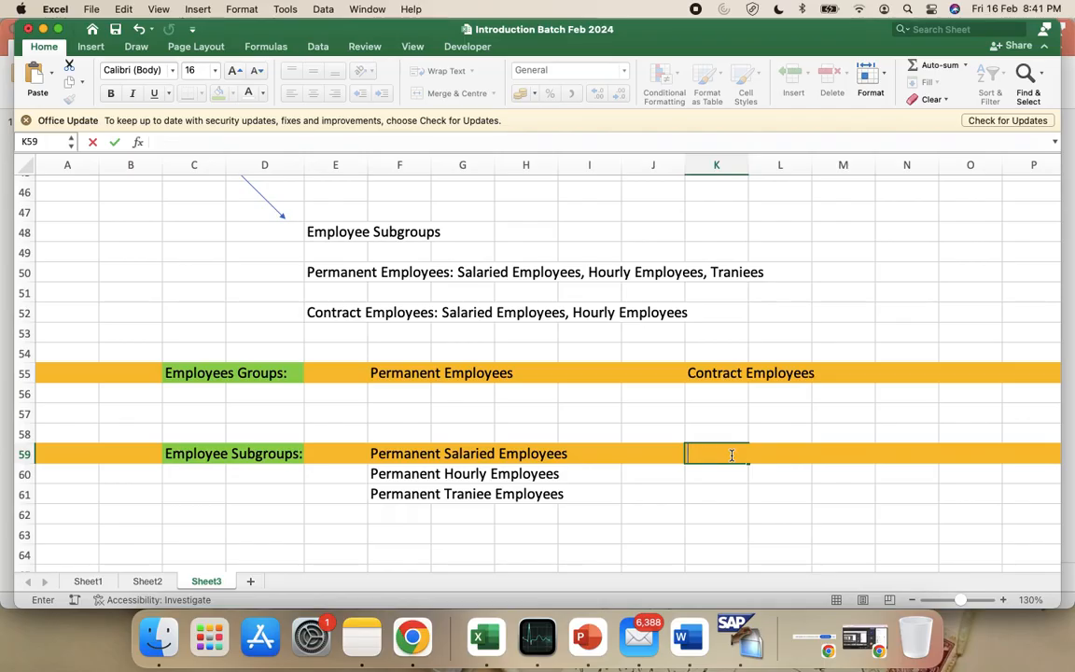
Enter Contract Salaried Employees in cell K59 and Contract Hourly employees in cell K60.
{"action": "type", "text": "Contract Salaried"}
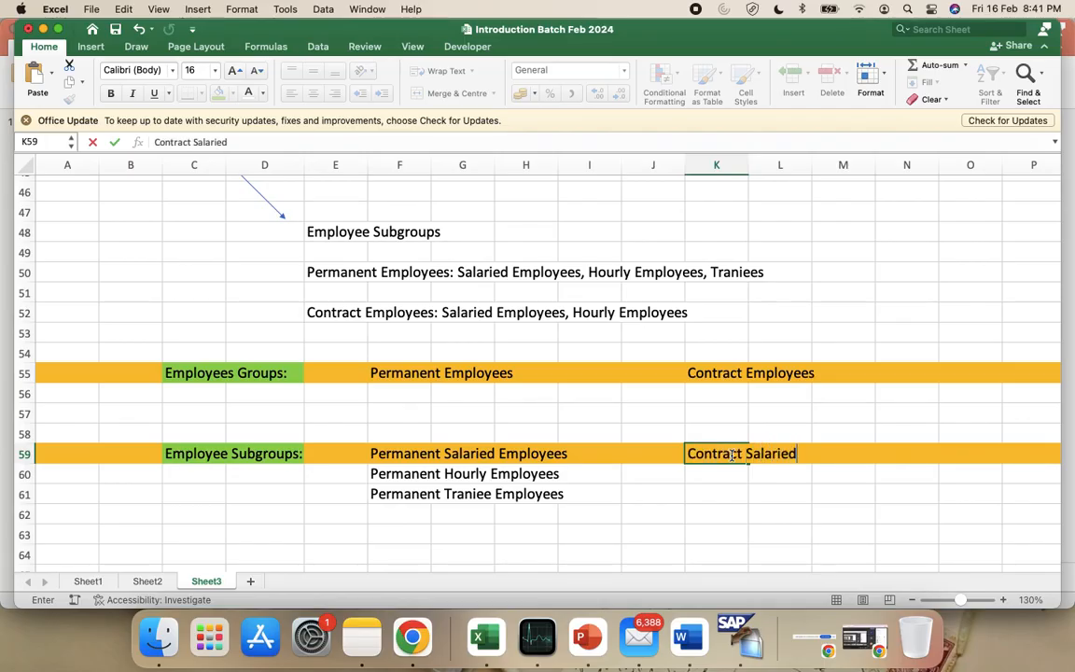
{"action": "type", "text": " Employee"}
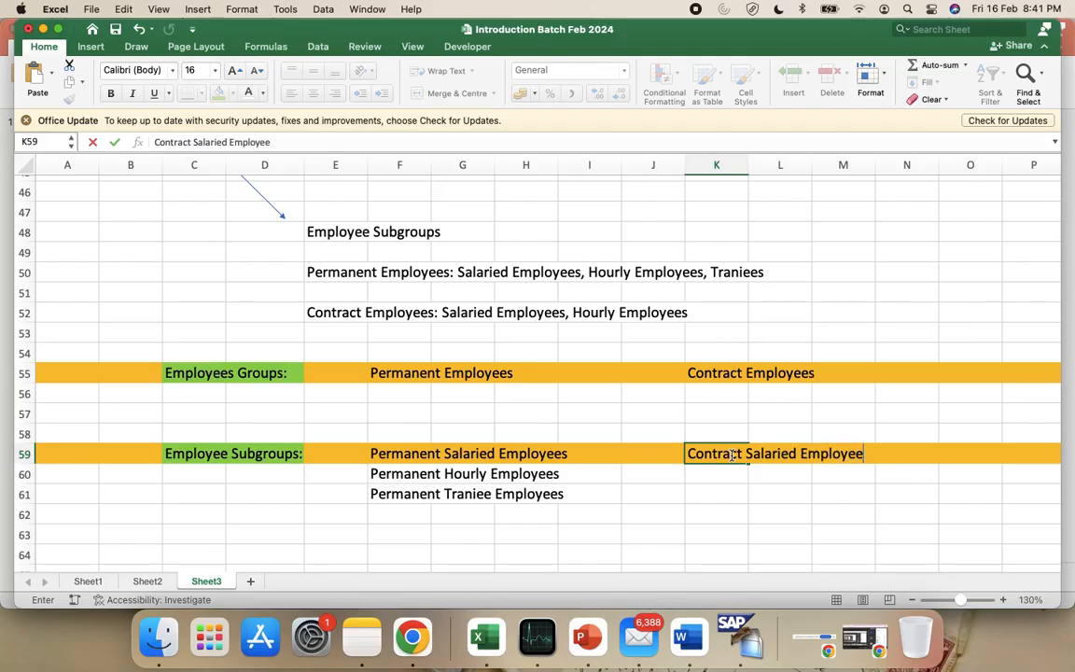
{"action": "type", "text": "s"}
{"action": "key", "text": "Return"}
{"action": "type", "text": "Contra"}
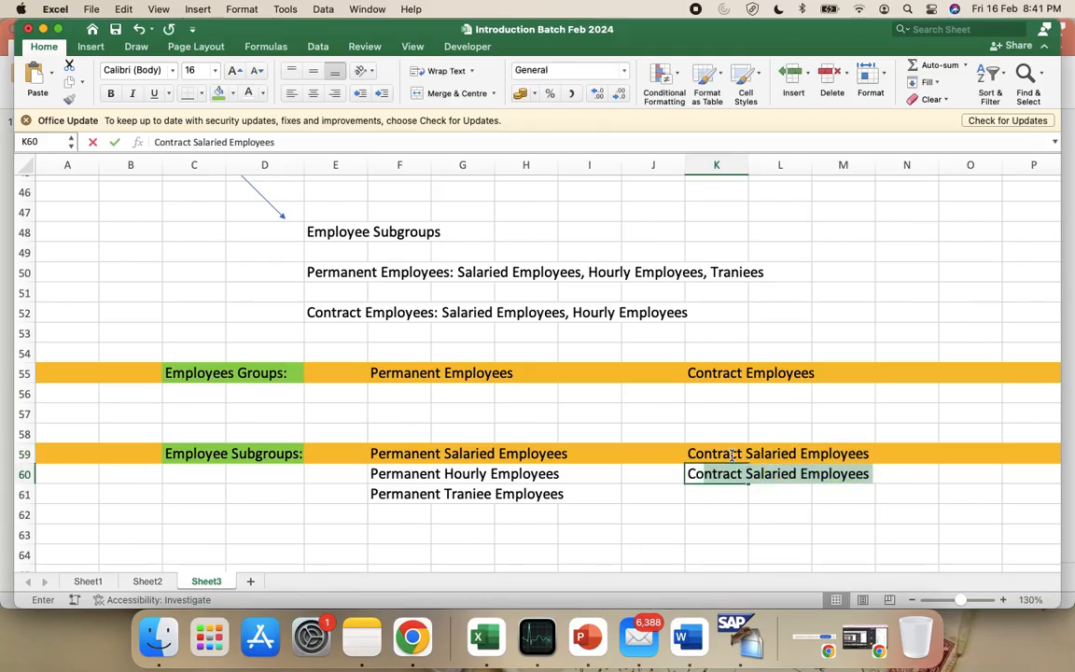
{"action": "type", "text": "ct"}
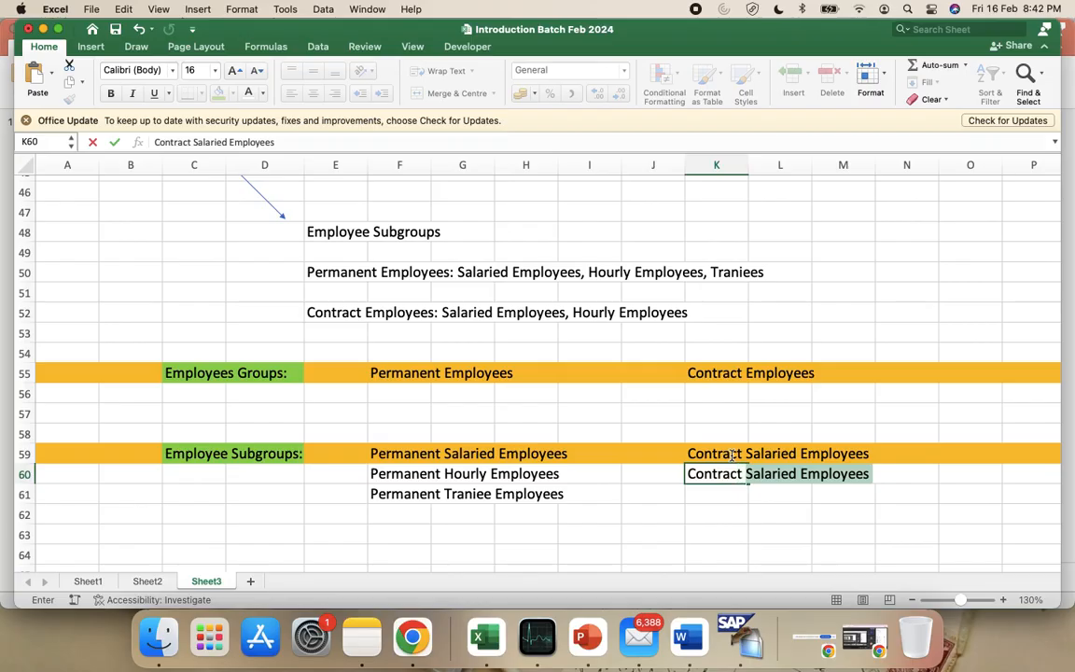
{"action": "type", "text": " Hourl"}
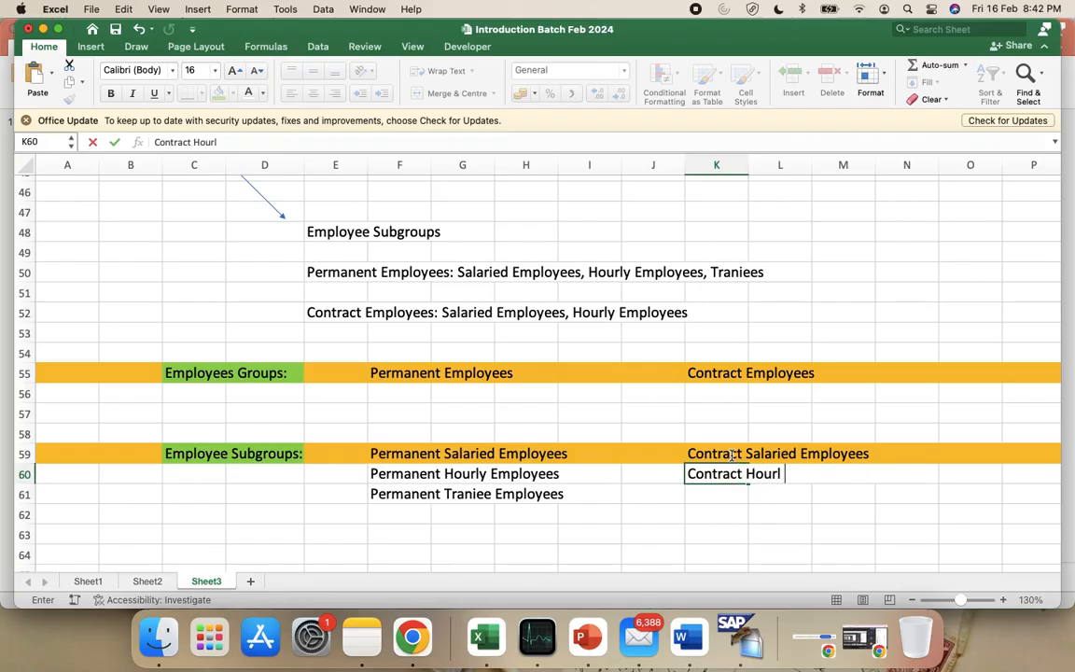
{"action": "type", "text": "y employees"}
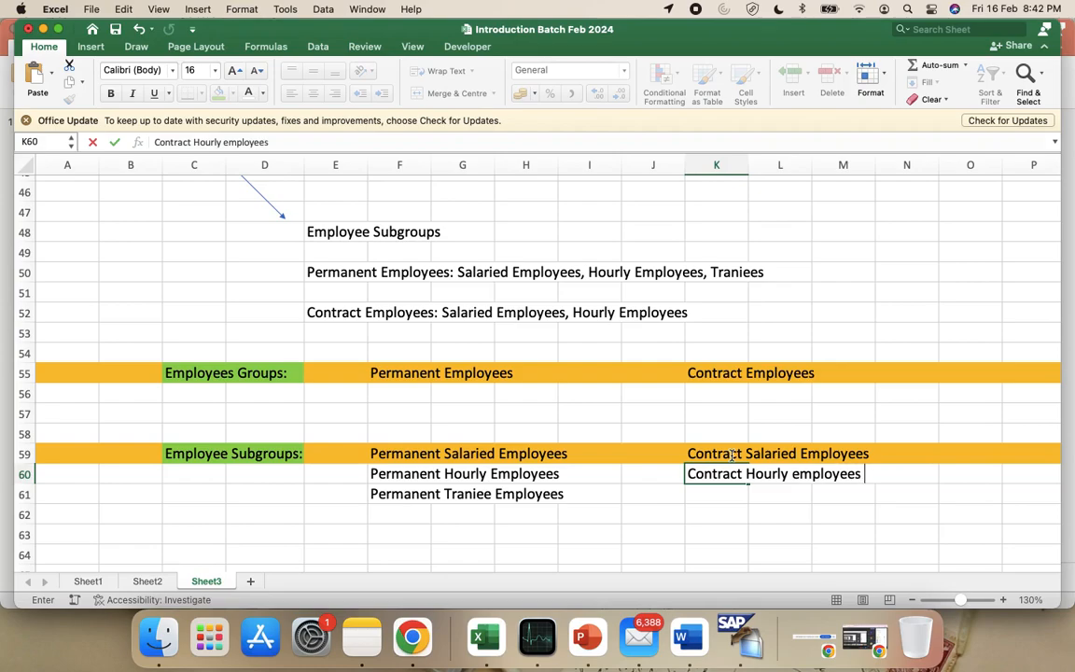
{"action": "key", "text": "Return"}
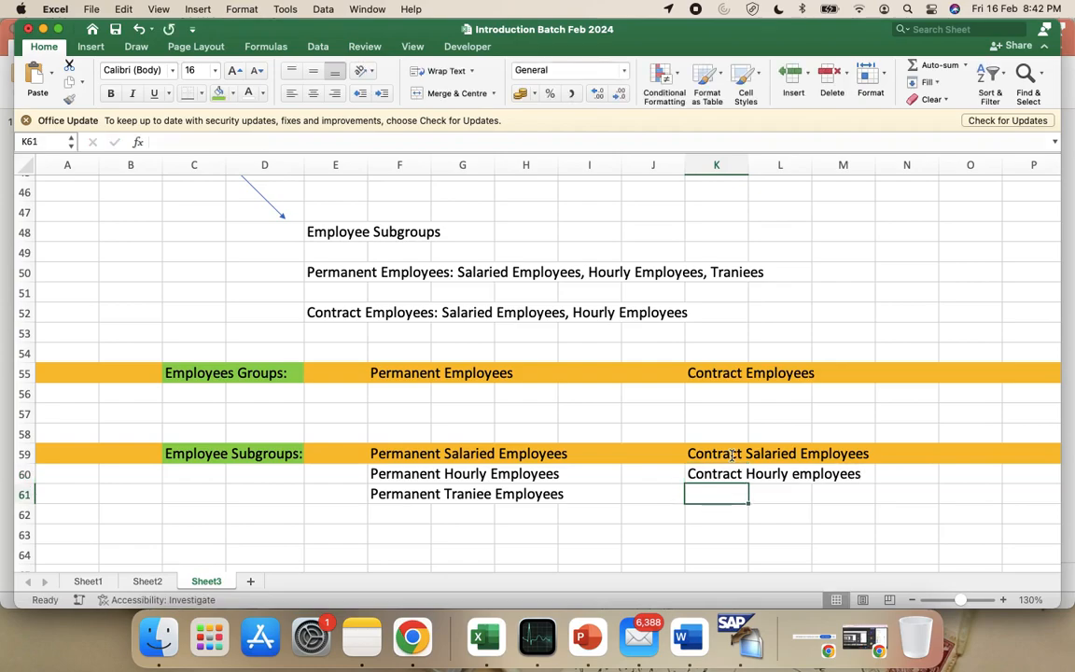
Fill F60:H61 with the standard orange and widen column H slightly so the fill covers the full permanent subgroup names.
{"action": "left_click", "coordinate": [393, 469]}
{"action": "key", "text": "shift+Right"}
{"action": "key", "text": "shift+Right"}
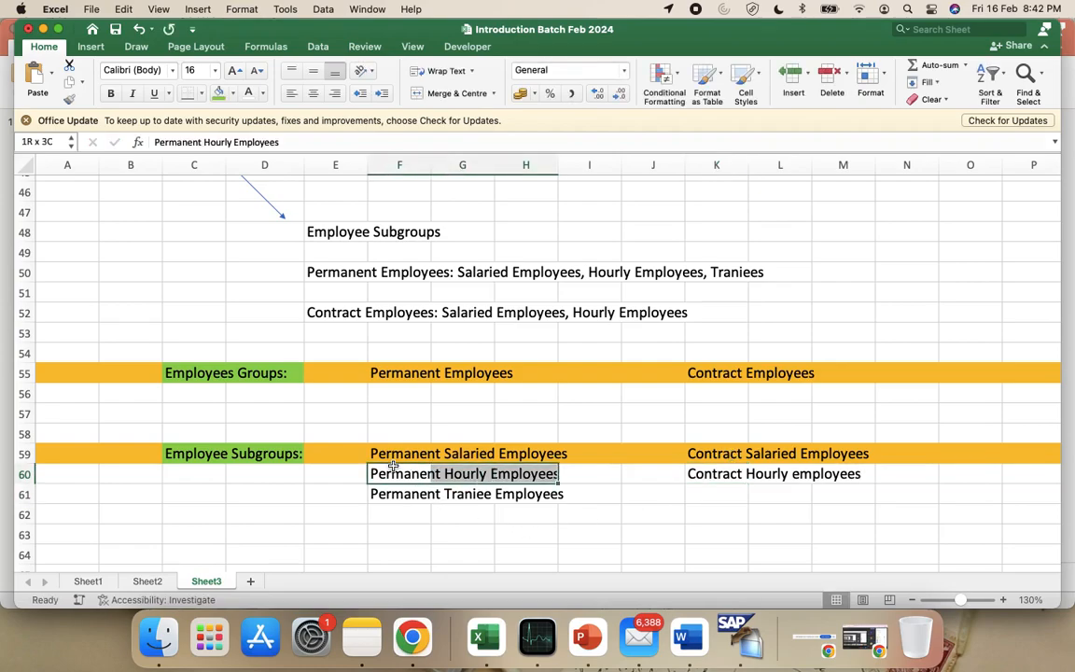
{"action": "key", "text": "shift+Down"}
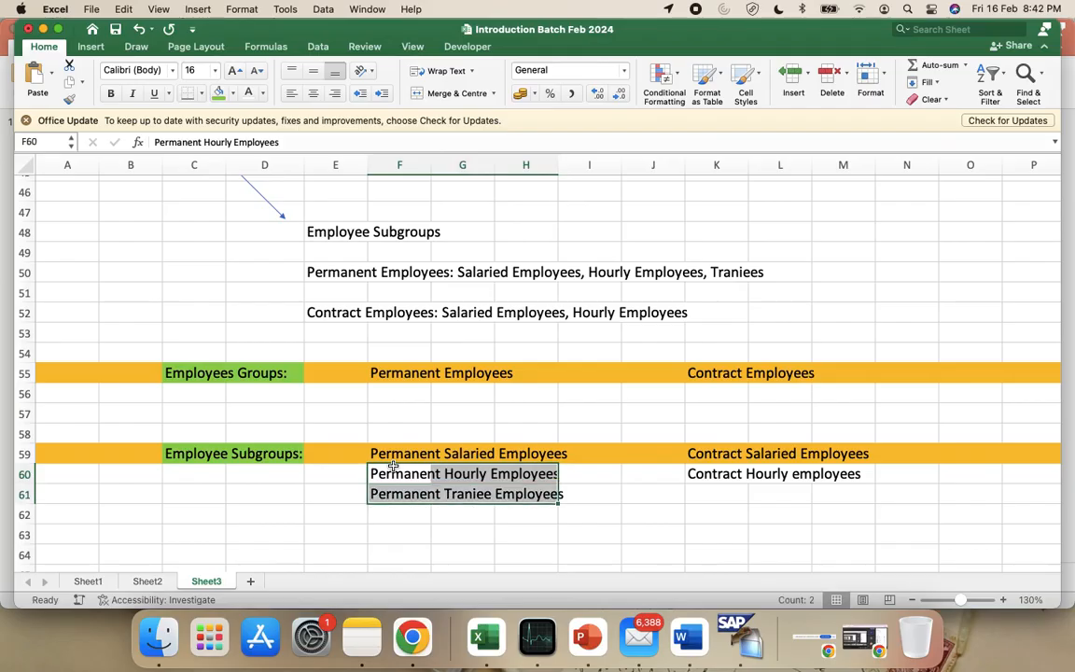
{"action": "left_click", "coordinate": [232, 94]}
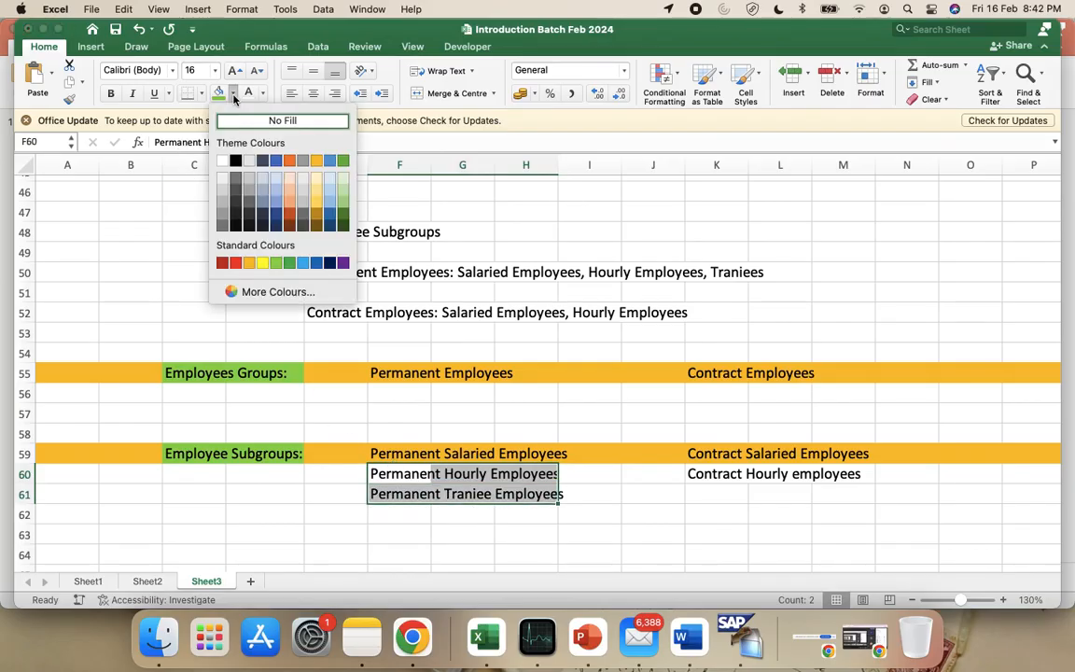
{"action": "left_click", "coordinate": [248, 265]}
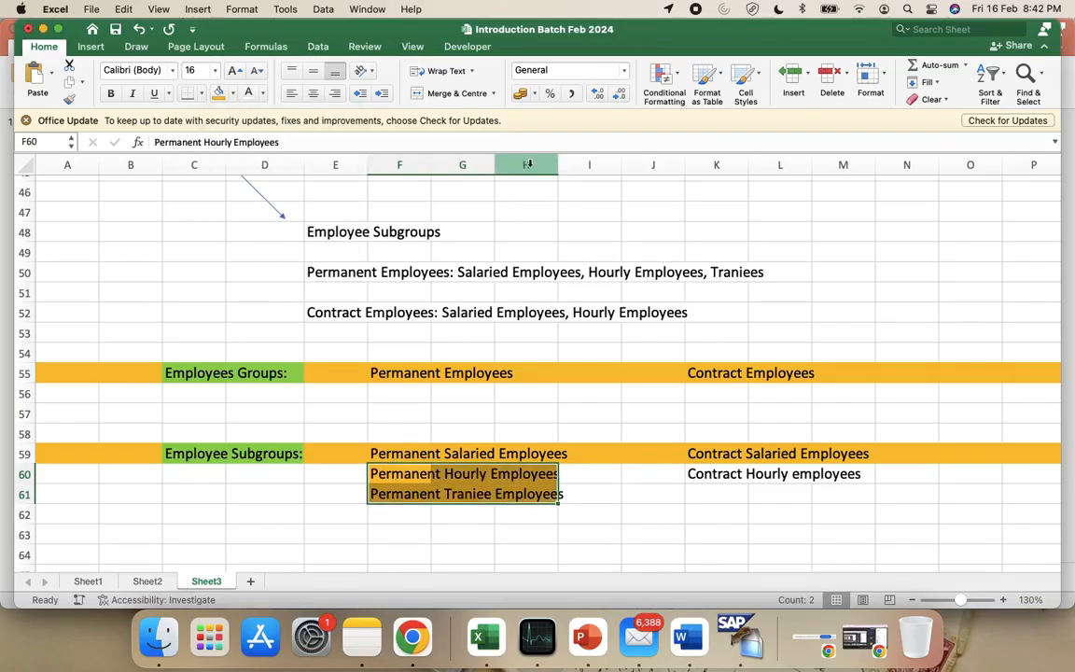
{"action": "left_click_drag", "start_coordinate": [558, 164], "coordinate": [578, 160]}
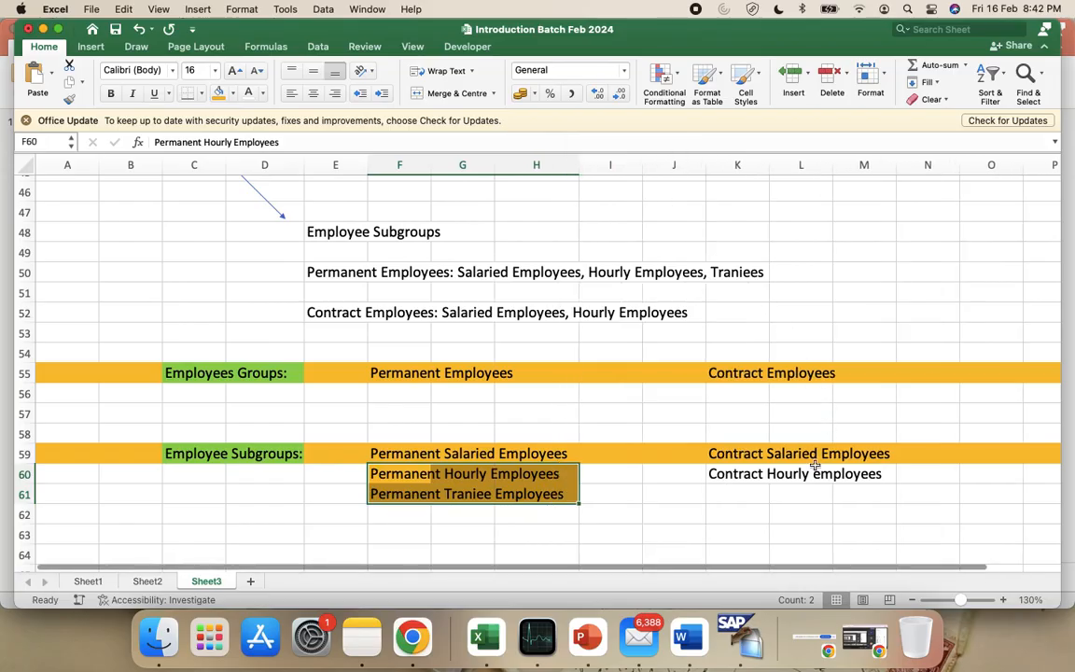
Fill K60:M60 behind Contract Hourly employees with the same orange.
{"action": "left_click", "coordinate": [747, 469]}
{"action": "key", "text": "shift+Right"}
{"action": "key", "text": "shift+Right"}
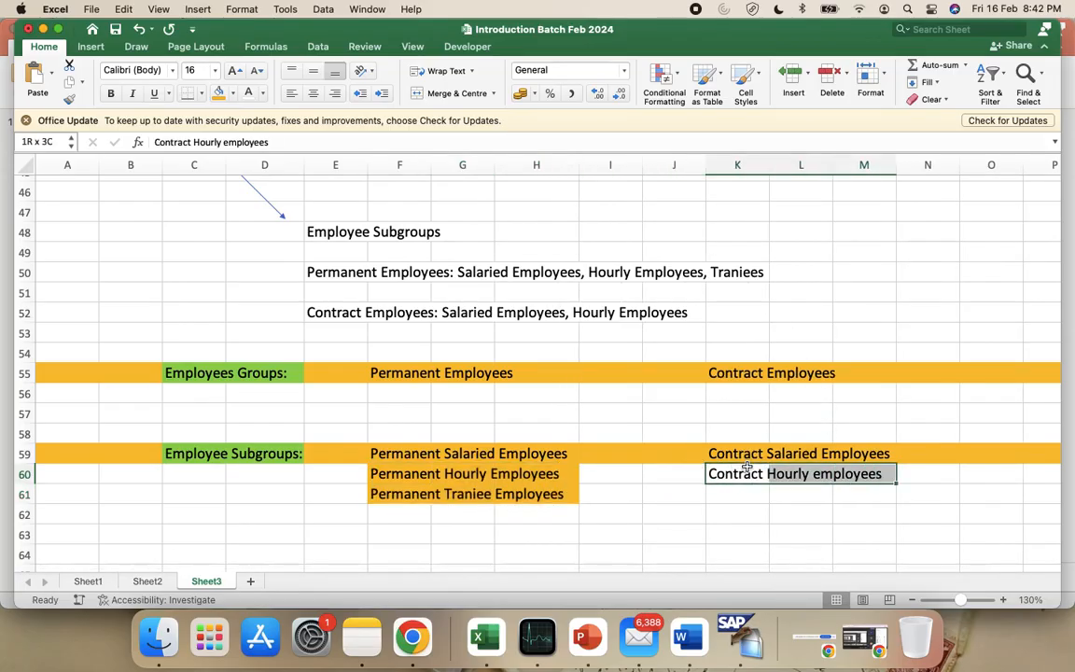
{"action": "left_click", "coordinate": [219, 92]}
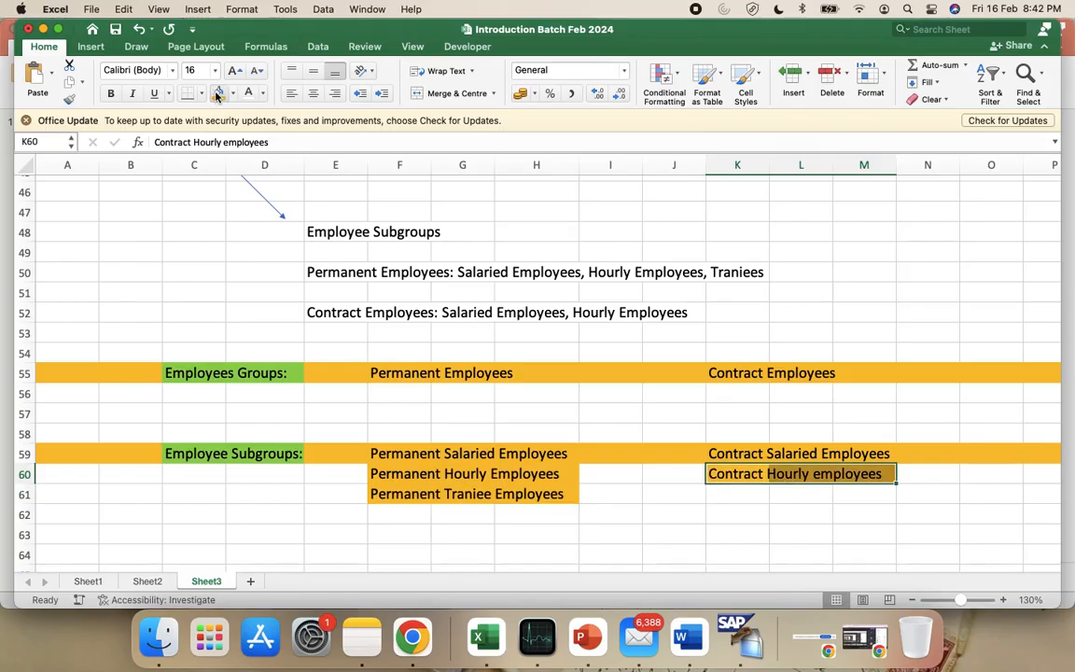
{"action": "left_click", "coordinate": [186, 293]}
Place copies of the connecting arrow vertically between rows 55 and 59, one below Permanent Employees and one below Contract Employees.
{"action": "scroll", "coordinate": [187, 293], "scroll_direction": "up", "scroll_amount": 3}
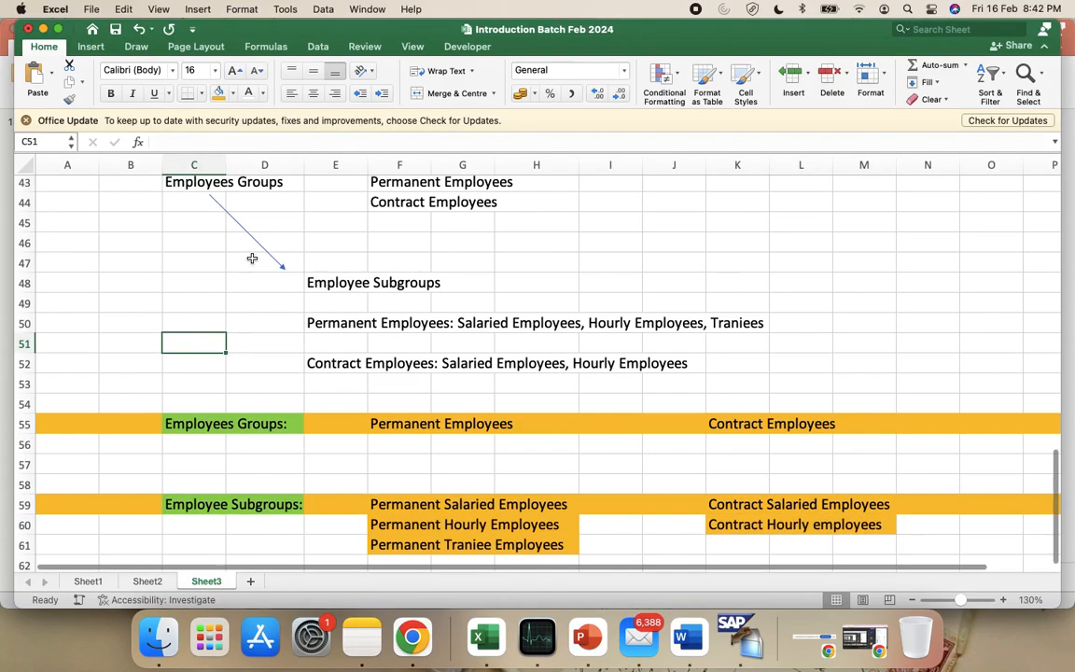
{"action": "left_click", "coordinate": [258, 249]}
{"action": "left_click_drag", "start_coordinate": [278, 265], "coordinate": [405, 489]}
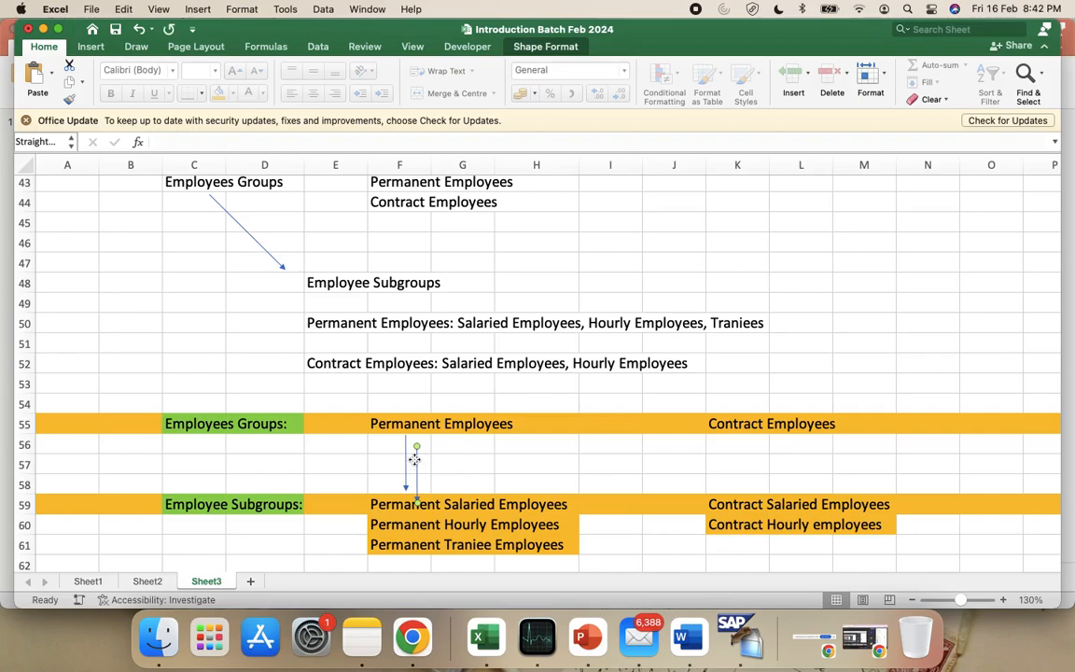
{"action": "left_click_drag", "start_coordinate": [407, 449], "coordinate": [737, 450]}
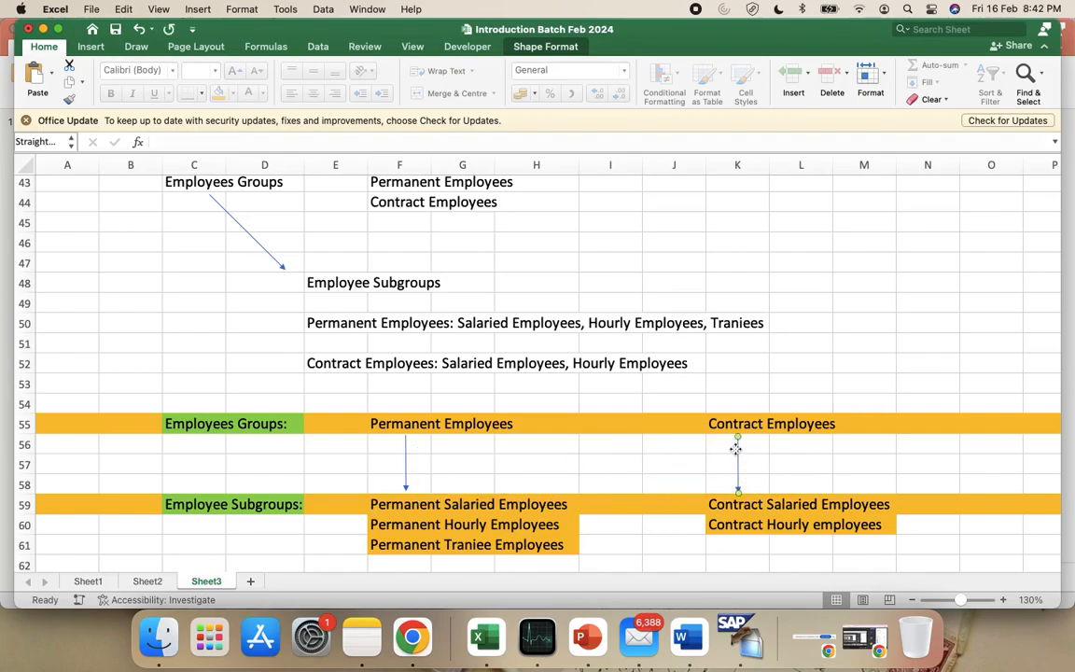
{"action": "left_click", "coordinate": [544, 469]}
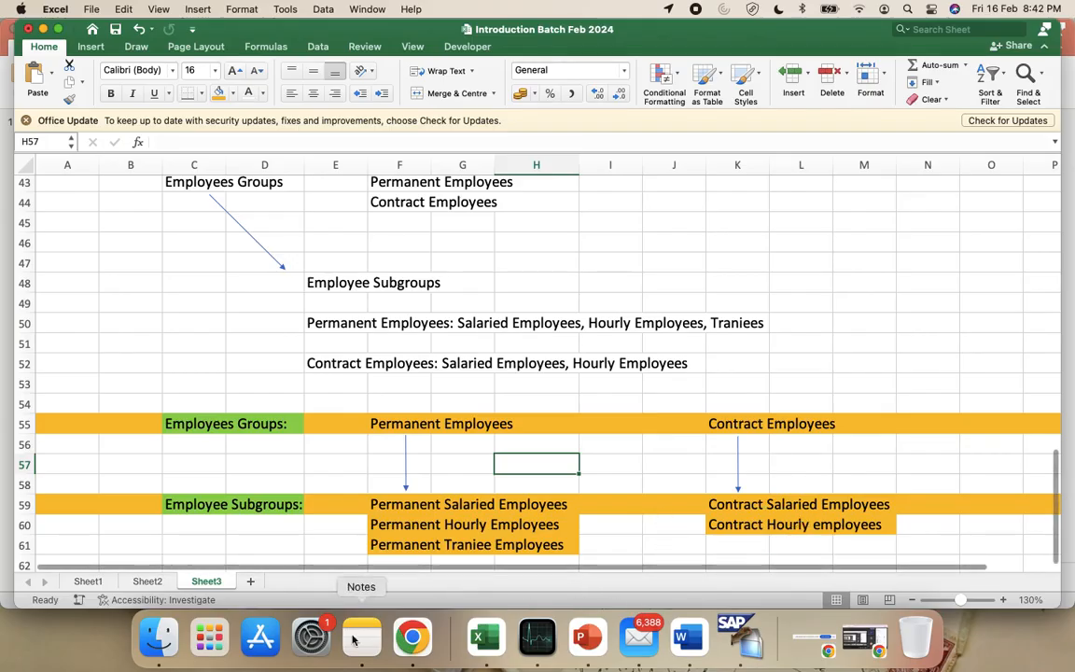
{"action": "scroll", "coordinate": [173, 541], "scroll_direction": "up", "scroll_amount": 4}
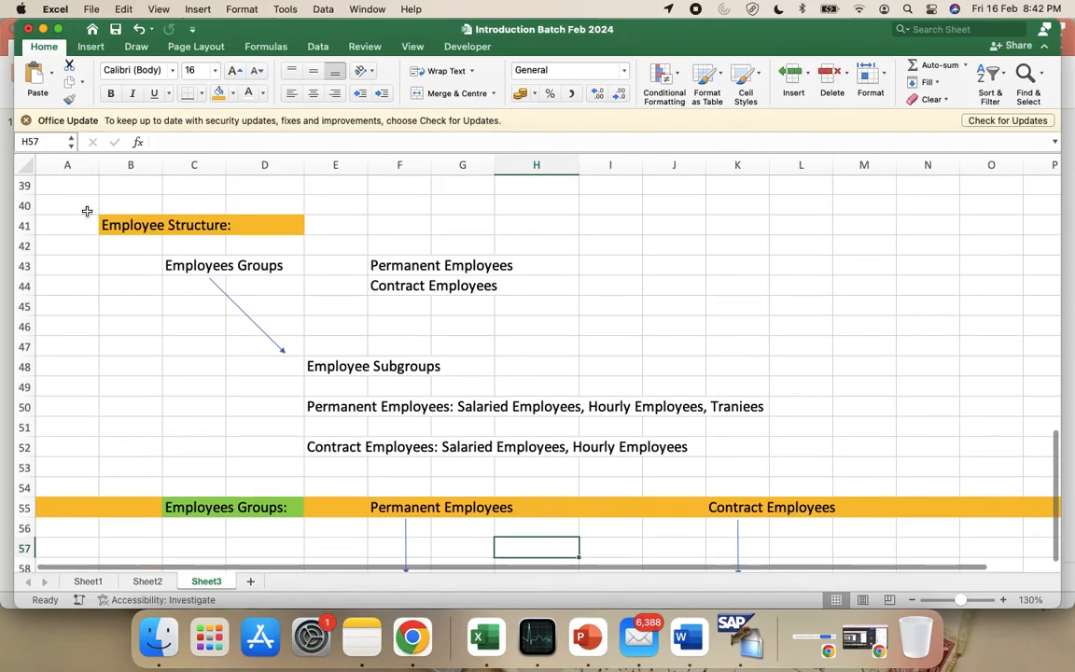
{"action": "scroll", "coordinate": [244, 368], "scroll_direction": "down", "scroll_amount": 6}
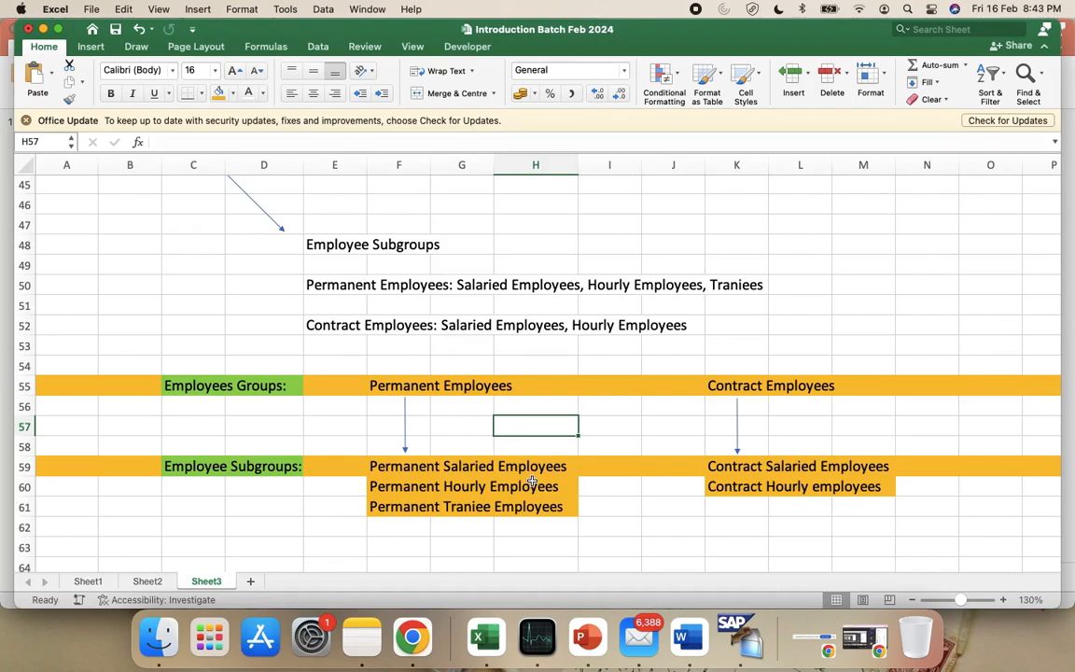
{"action": "left_click", "coordinate": [409, 386]}
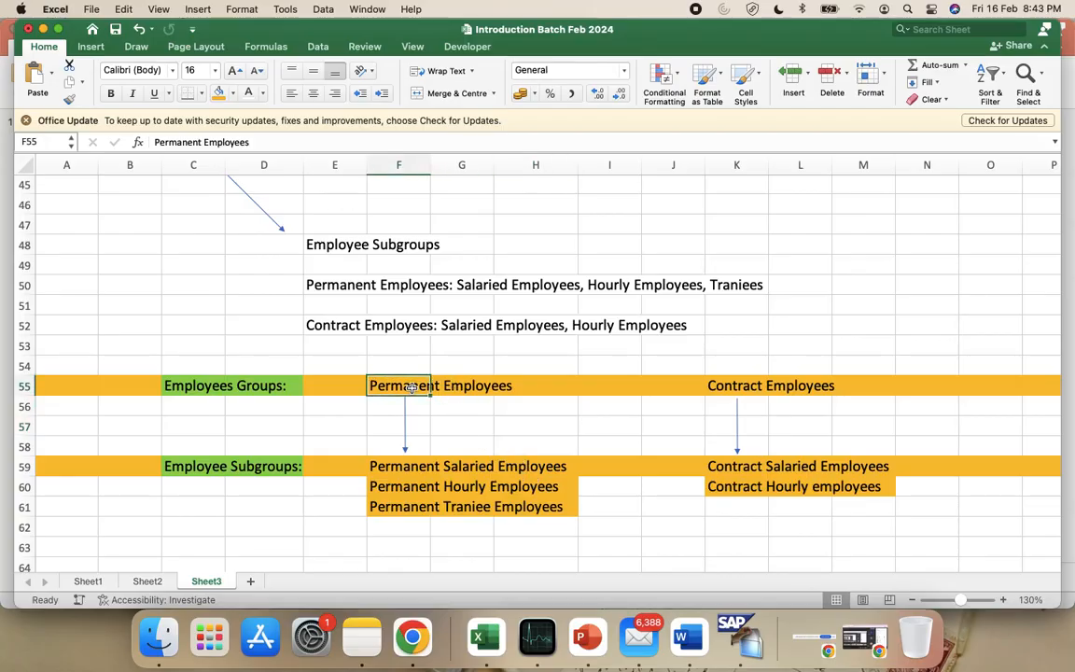
{"action": "left_click_drag", "start_coordinate": [411, 387], "coordinate": [611, 386]}
{"action": "left_click", "coordinate": [523, 427]}
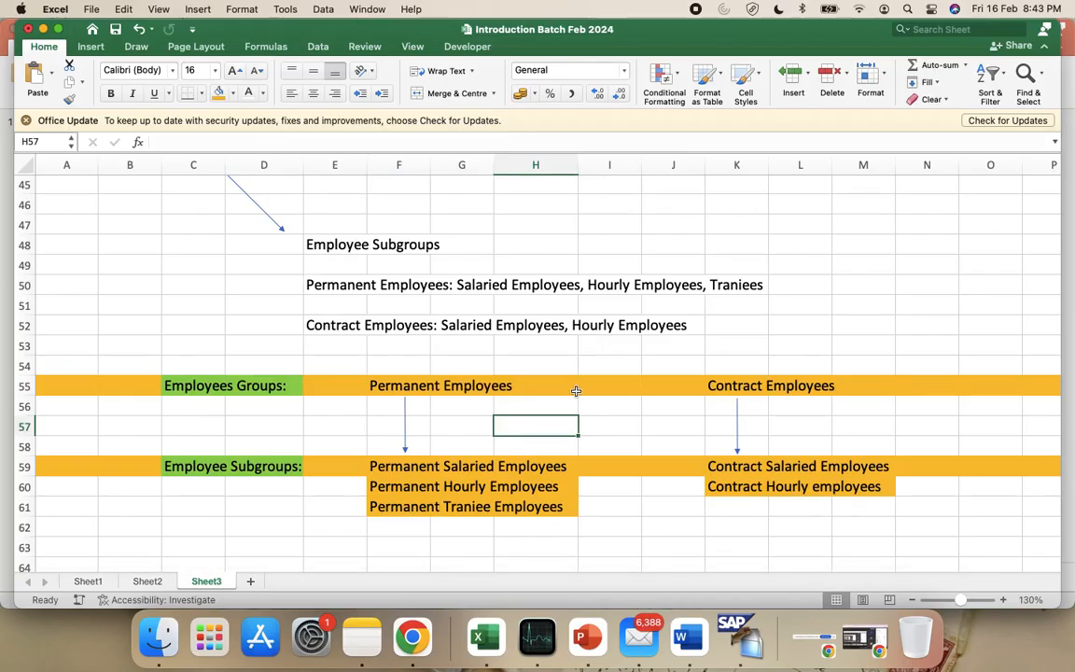
Enter the country codes IN, AU, BZ, FR in cell F54 above Permanent Employees.
{"action": "left_click", "coordinate": [395, 364]}
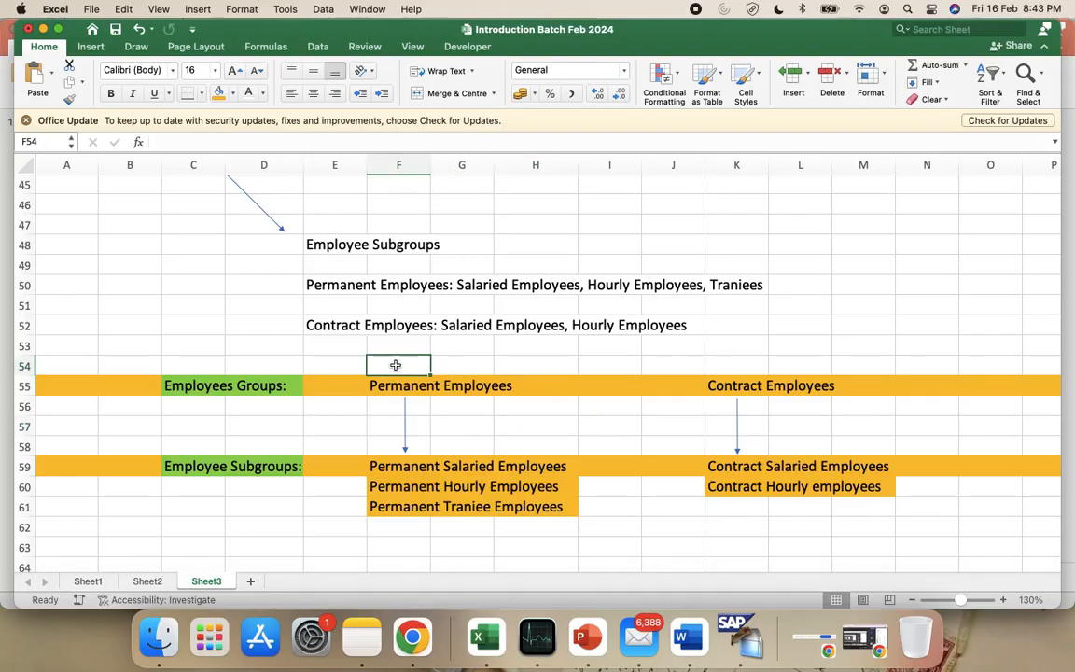
{"action": "type", "text": "IN,"}
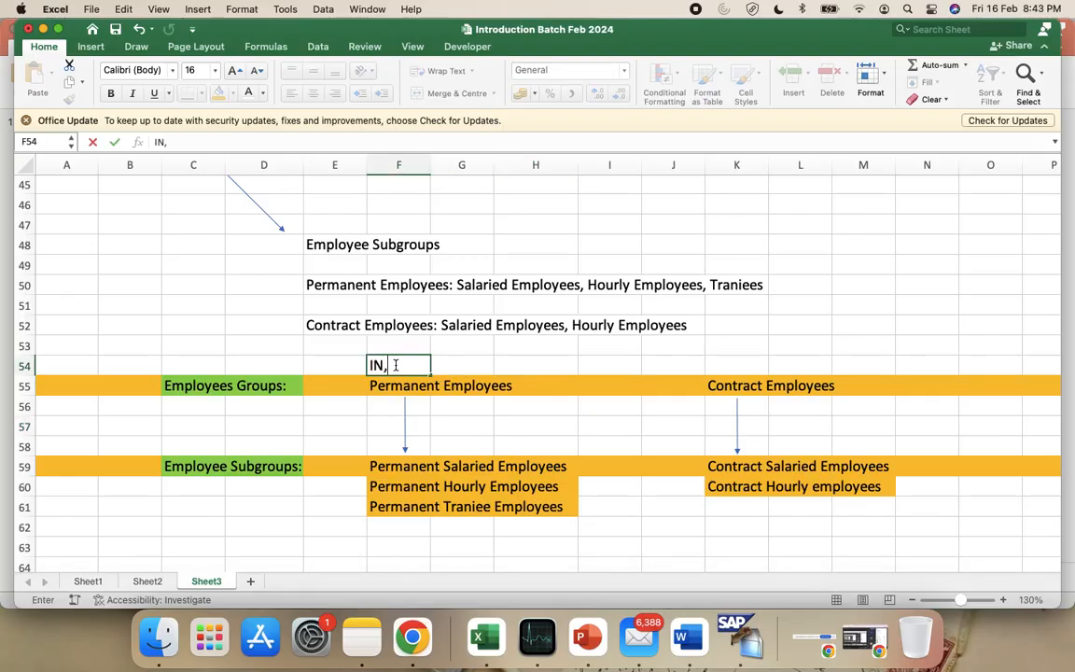
{"action": "type", "text": " US"}
{"action": "key", "text": "BackSpace"}
{"action": "key", "text": "BackSpace"}
{"action": "key", "text": "BackSpace"}
{"action": "scroll", "coordinate": [305, 232], "scroll_direction": "up", "scroll_amount": 10}
{"action": "scroll", "coordinate": [306, 233], "scroll_direction": "down", "scroll_amount": 10}
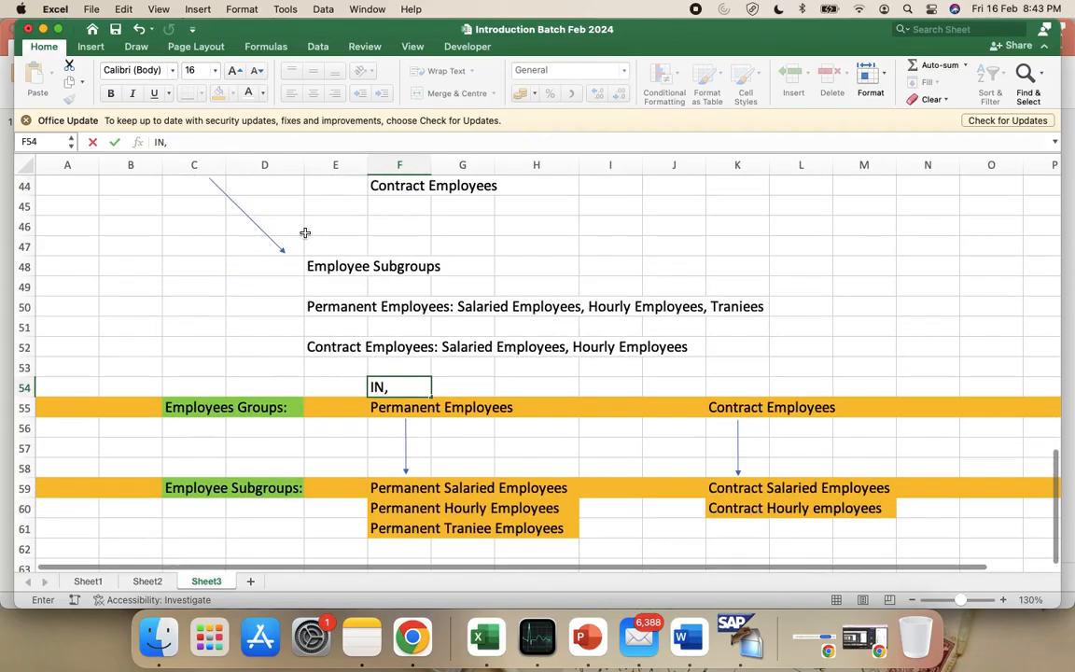
{"action": "type", "text": "AU"}
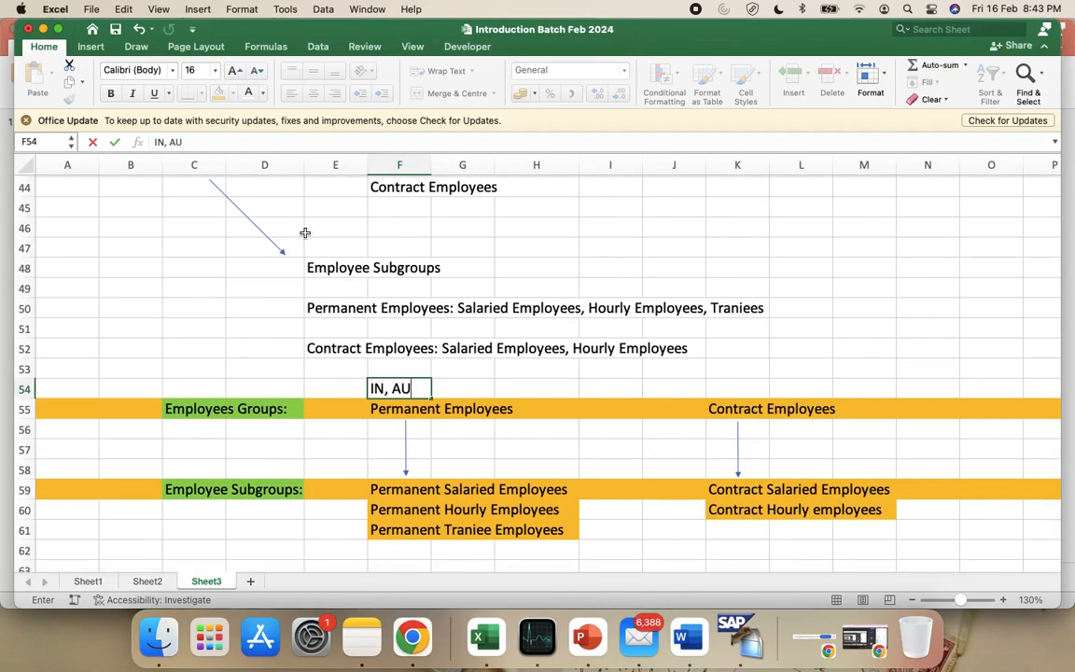
{"action": "type", "text": ", BZ,"}
{"action": "scroll", "coordinate": [322, 369], "scroll_direction": "up", "scroll_amount": 12}
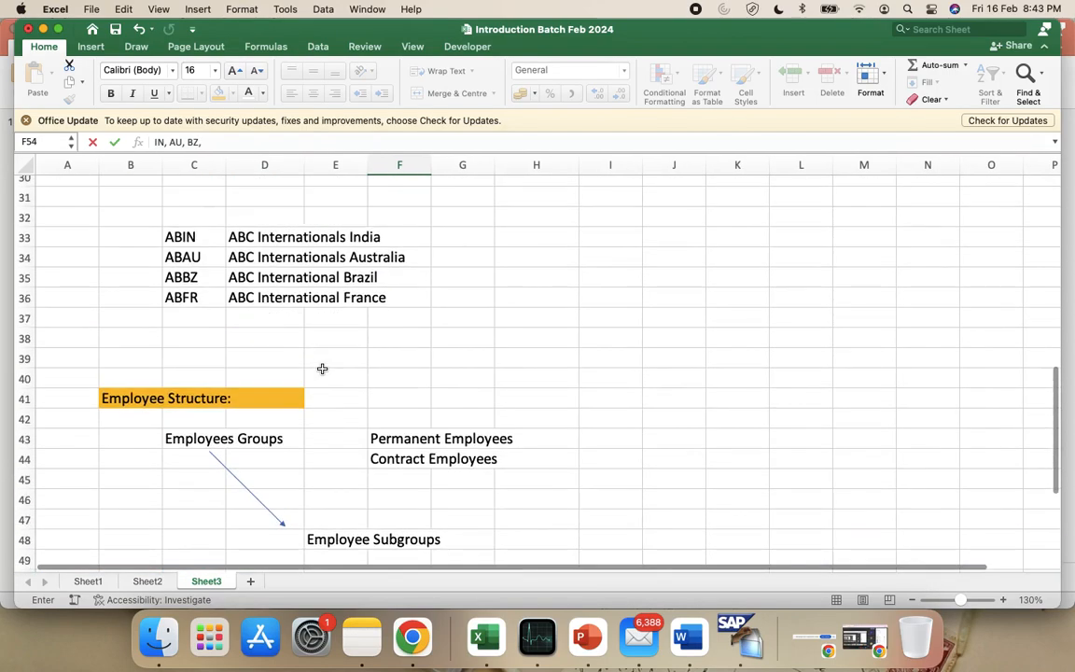
{"action": "scroll", "coordinate": [322, 369], "scroll_direction": "down", "scroll_amount": 12}
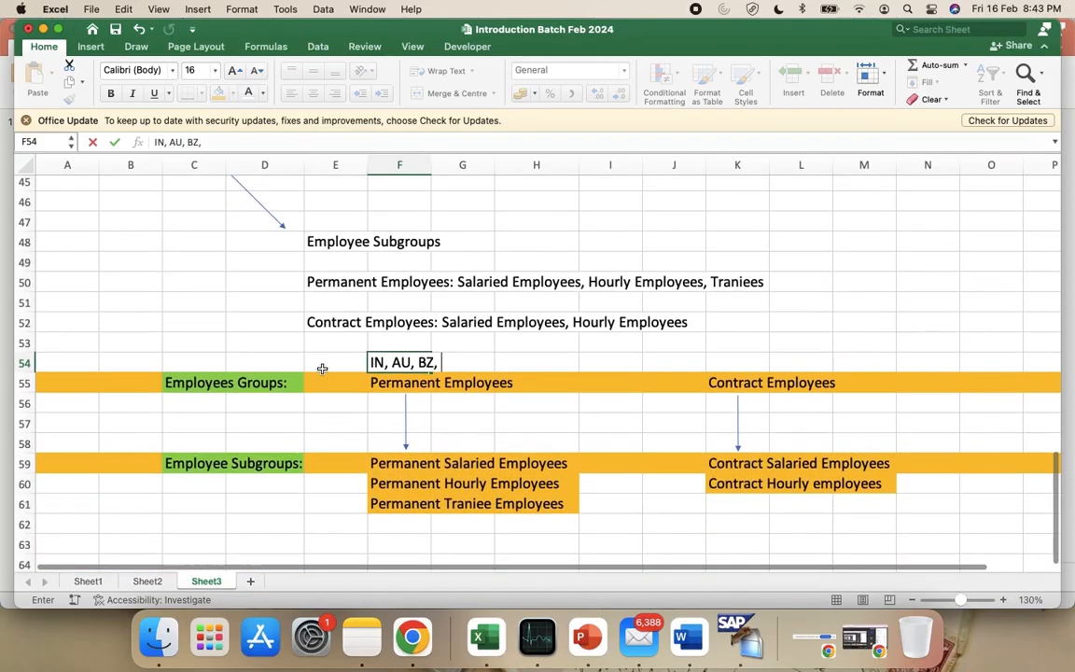
{"action": "type", "text": "FR"}
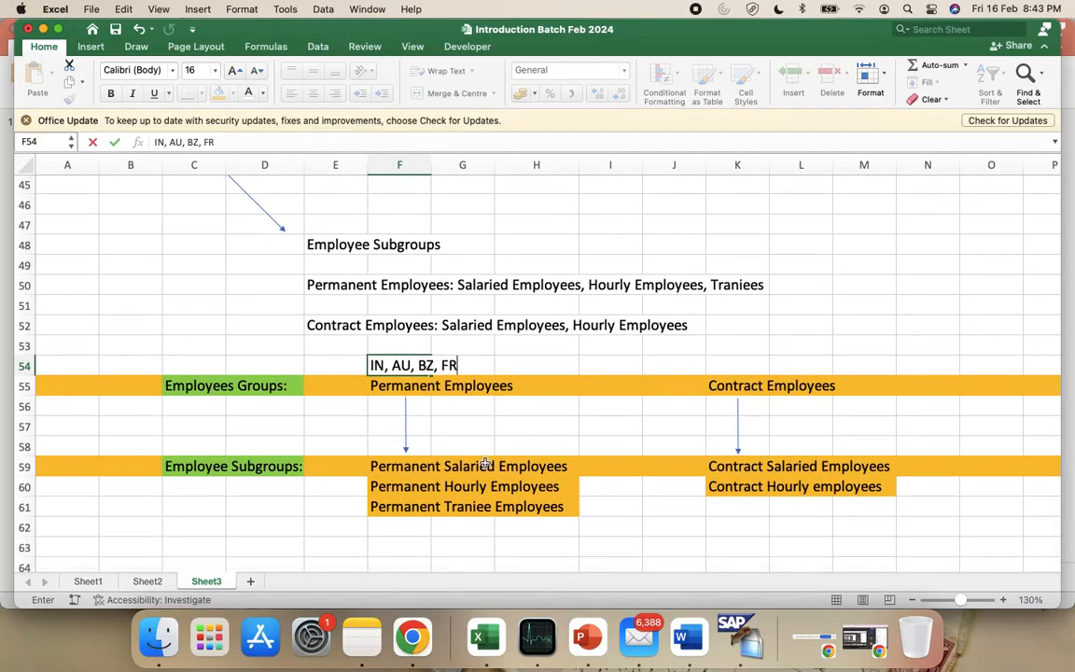
{"action": "left_click", "coordinate": [511, 487]}
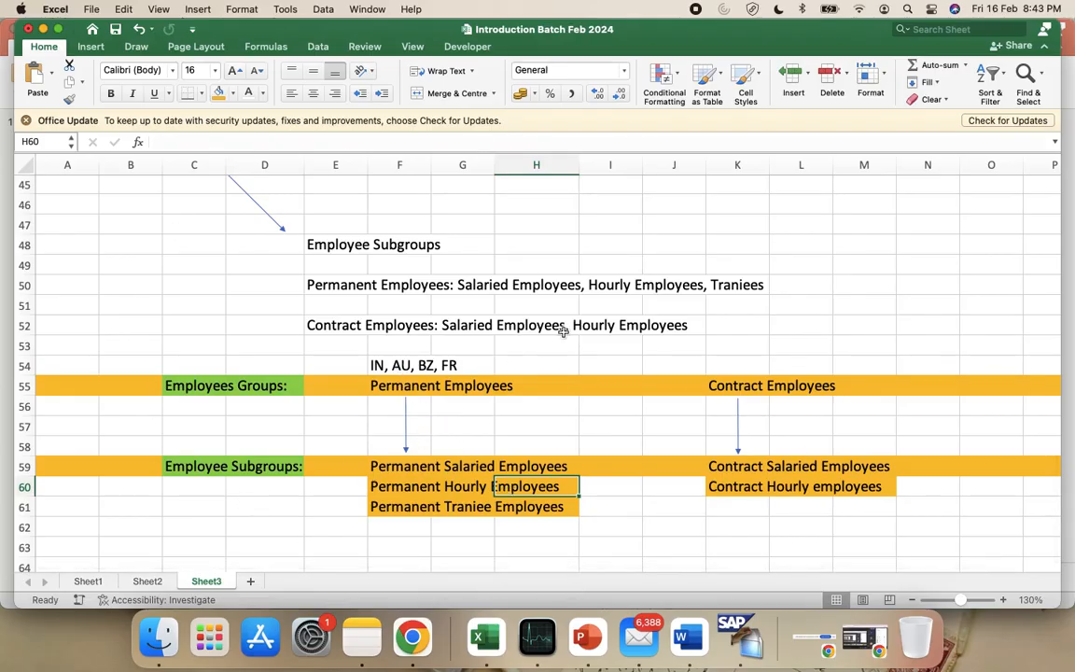
Remove AU from the country codes in F54 and enter it again between IN and BZ.
{"action": "left_click", "coordinate": [408, 367]}
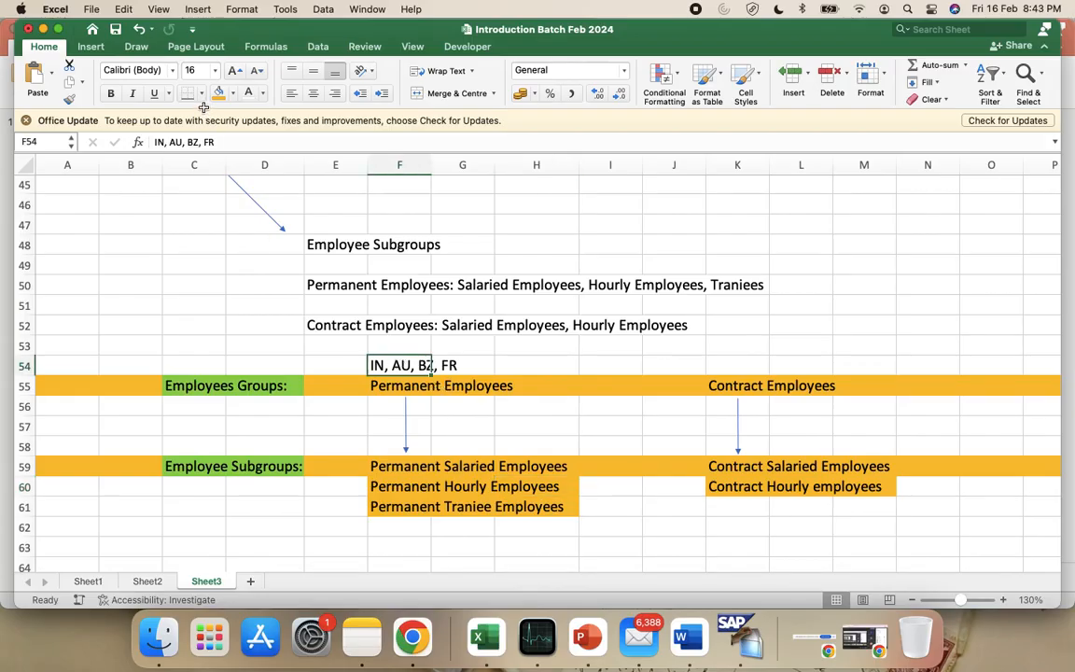
{"action": "left_click", "coordinate": [185, 140]}
{"action": "key", "text": "BackSpace"}
{"action": "key", "text": "BackSpace"}
{"action": "key", "text": "BackSpace"}
{"action": "key", "text": "BackSpace"}
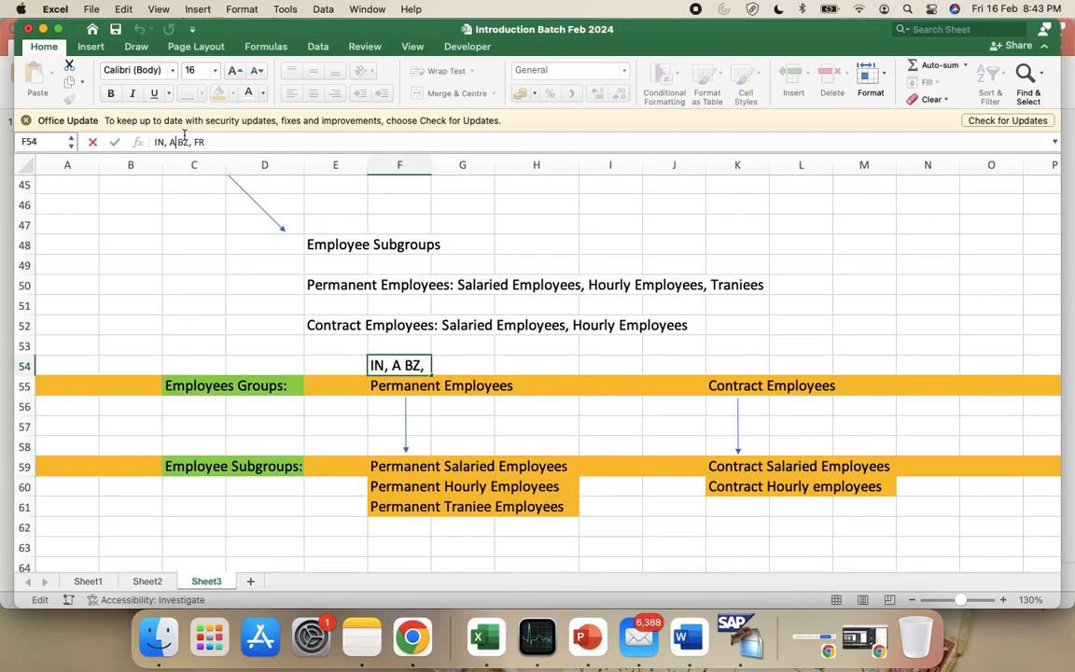
{"action": "scroll", "coordinate": [305, 509], "scroll_direction": "down", "scroll_amount": 1}
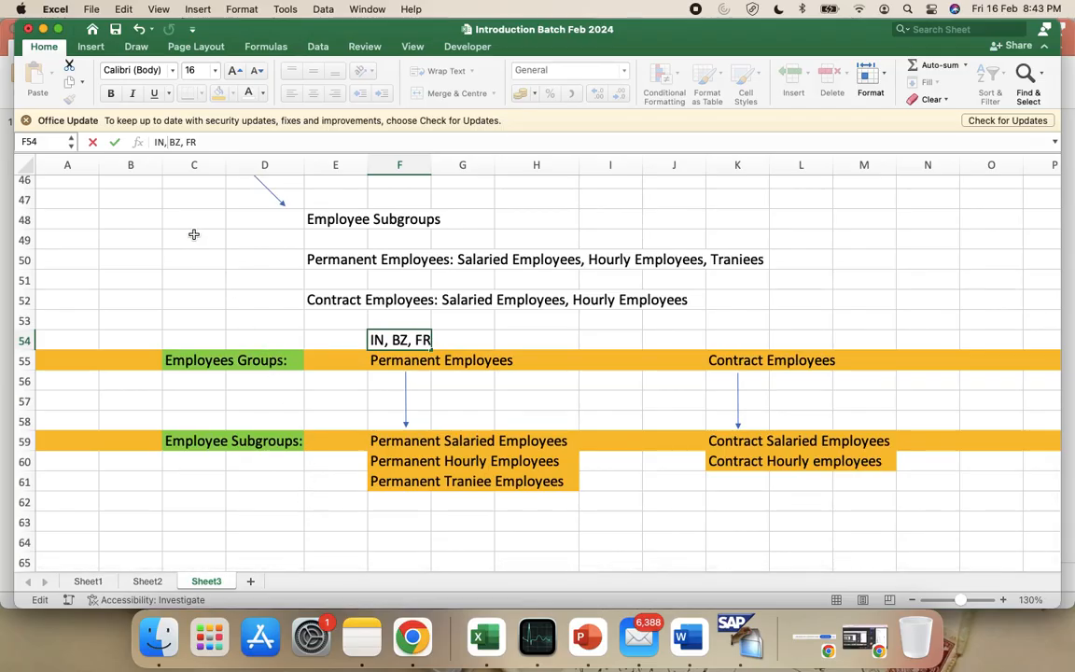
{"action": "type", "text": "AU"}
{"action": "key", "text": "BackSpace"}
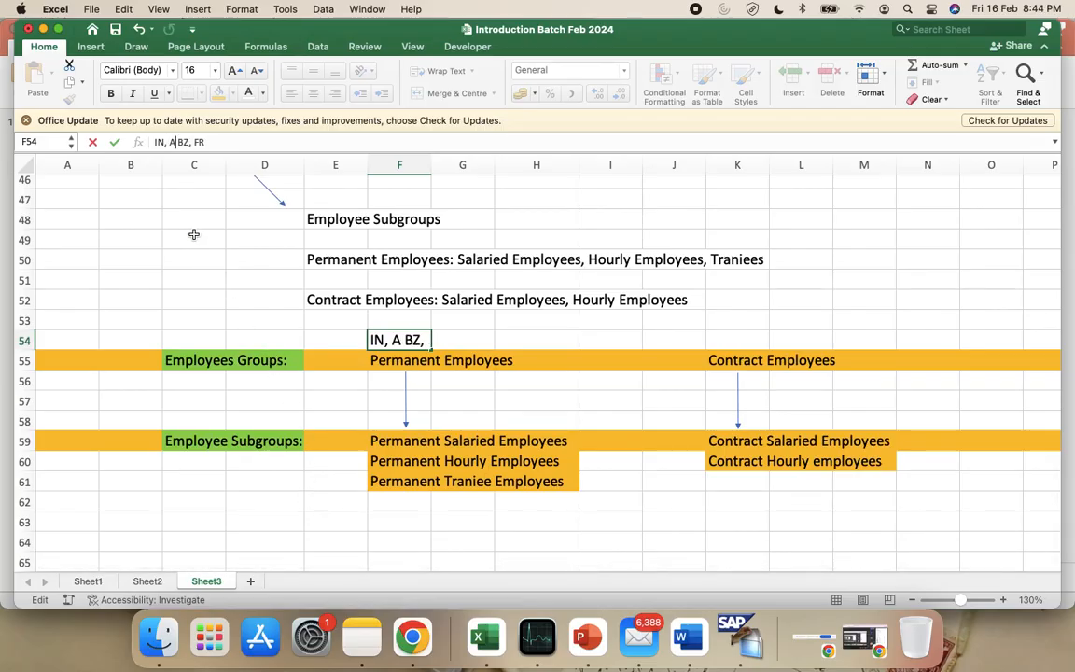
{"action": "type", "text": "U,"}
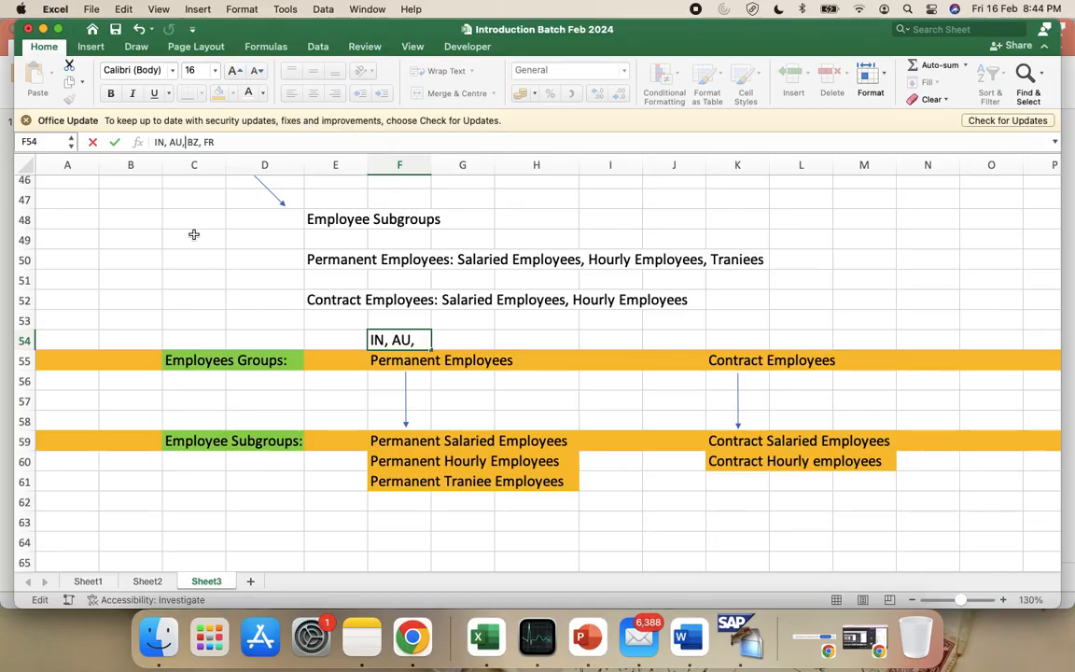
{"action": "left_click", "coordinate": [281, 340]}
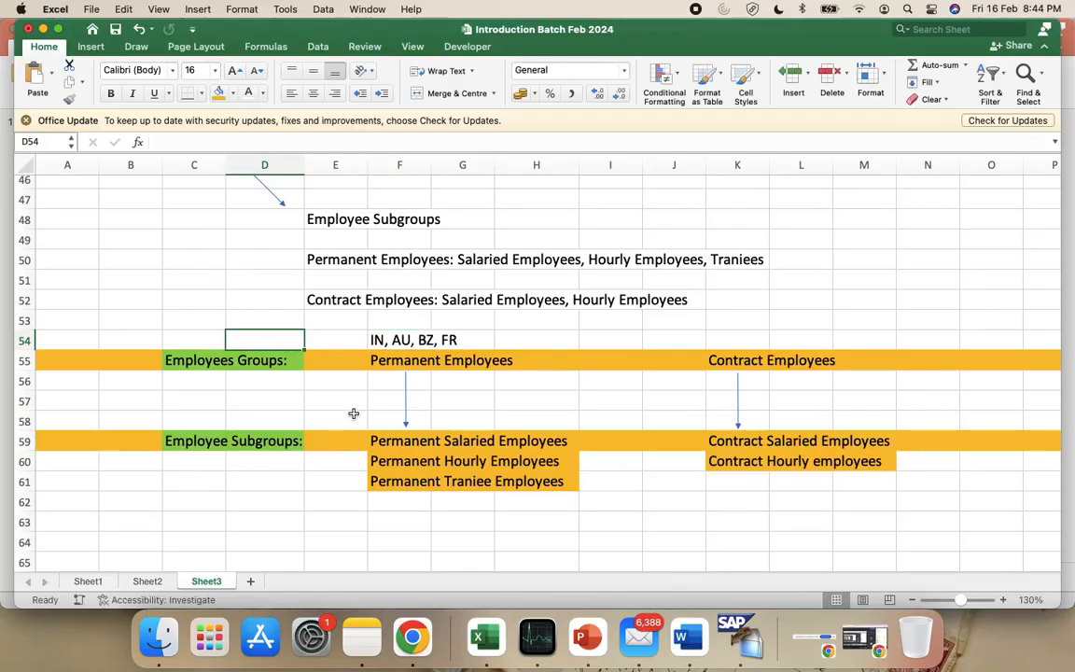
Copy rows 55 to 61 with the employee groups, arrows and subgroups and paste them starting at row 64.
{"action": "scroll", "coordinate": [318, 372], "scroll_direction": "down", "scroll_amount": 3}
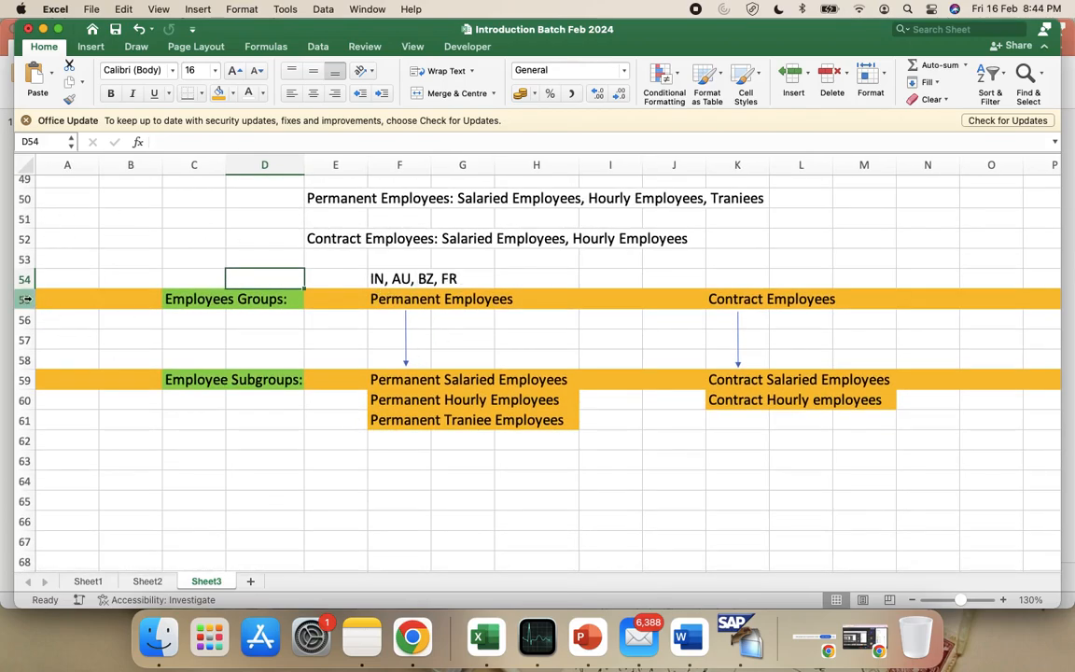
{"action": "left_click_drag", "start_coordinate": [26, 298], "coordinate": [27, 400]}
{"action": "key", "text": "shift+Down"}
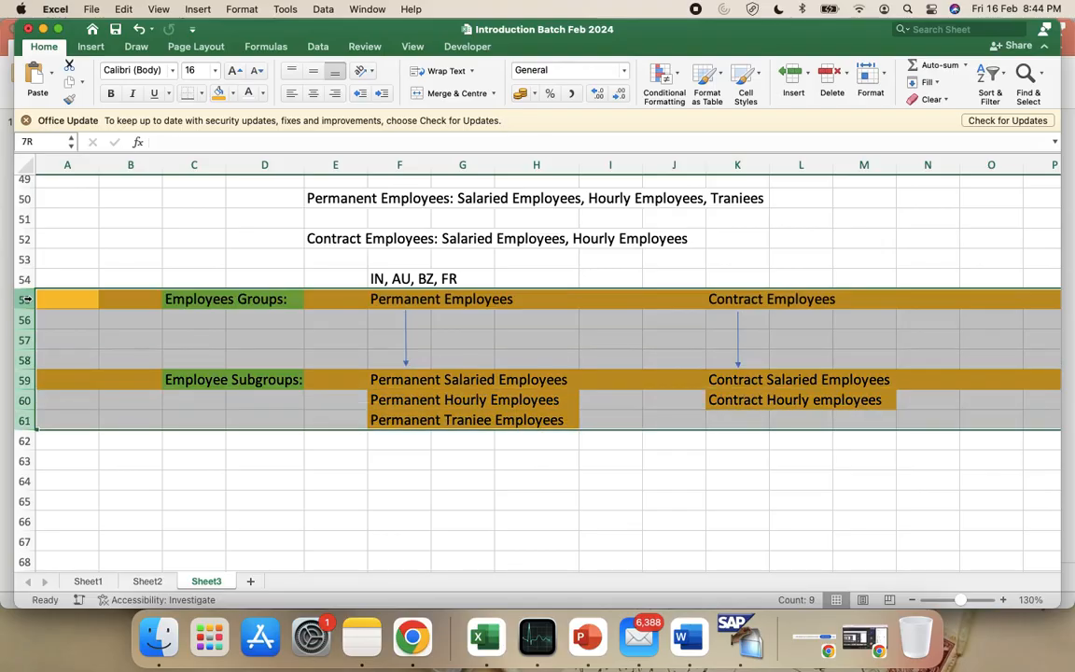
{"action": "key", "text": "super+c"}
{"action": "left_click", "coordinate": [28, 481]}
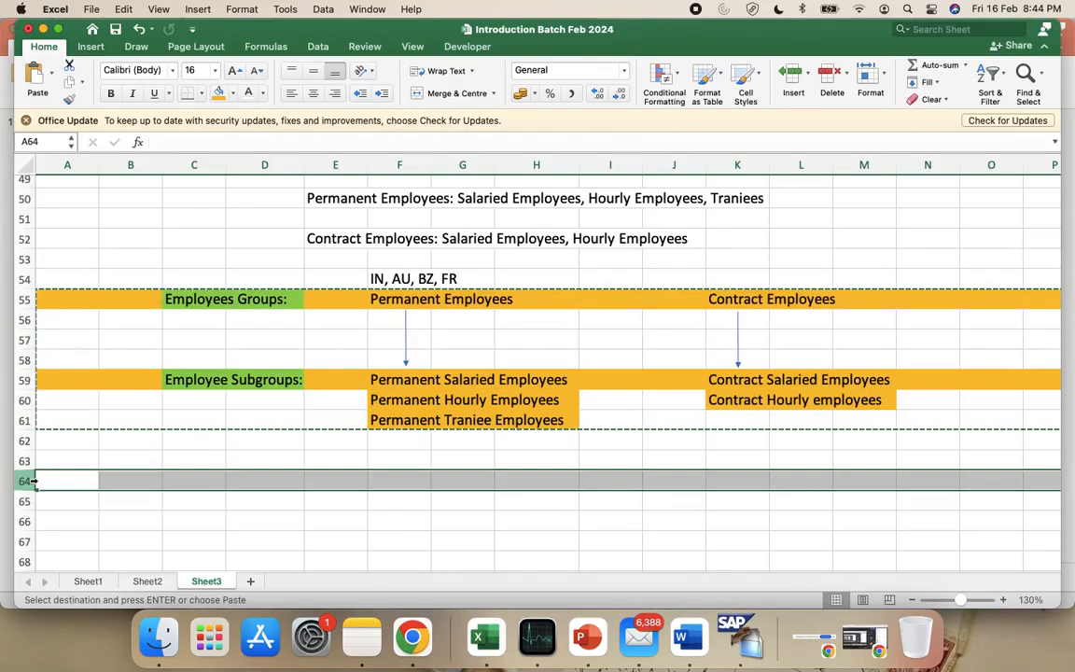
{"action": "key", "text": "super+v"}
{"action": "left_click", "coordinate": [315, 521]}
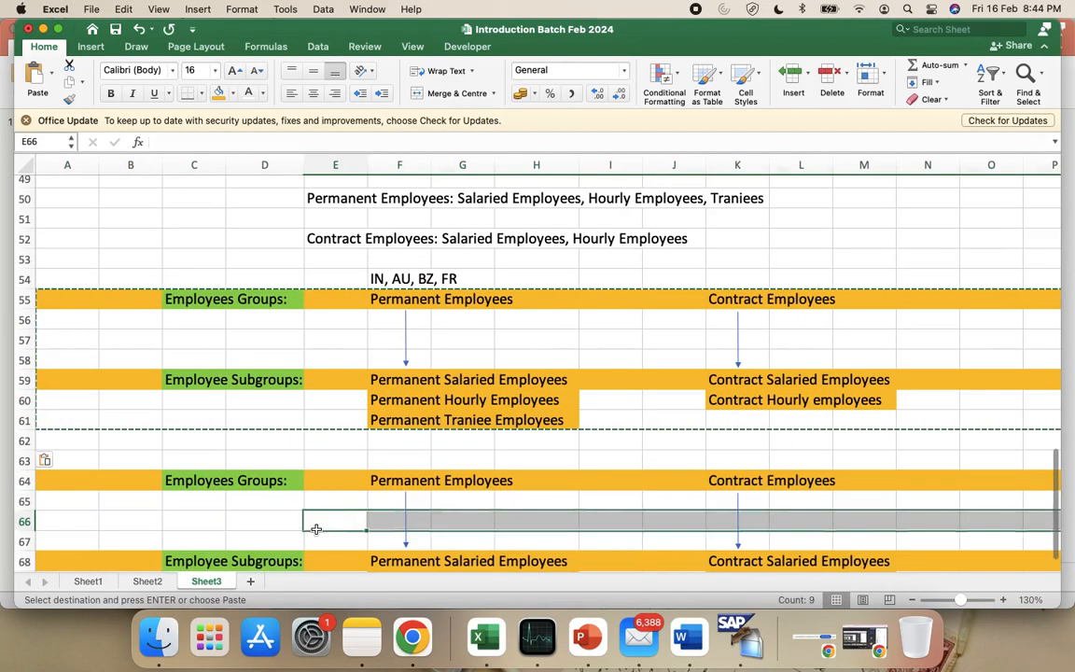
Change the copied Permanent Employees group in F64 to Union Employees.
{"action": "left_click", "coordinate": [414, 481]}
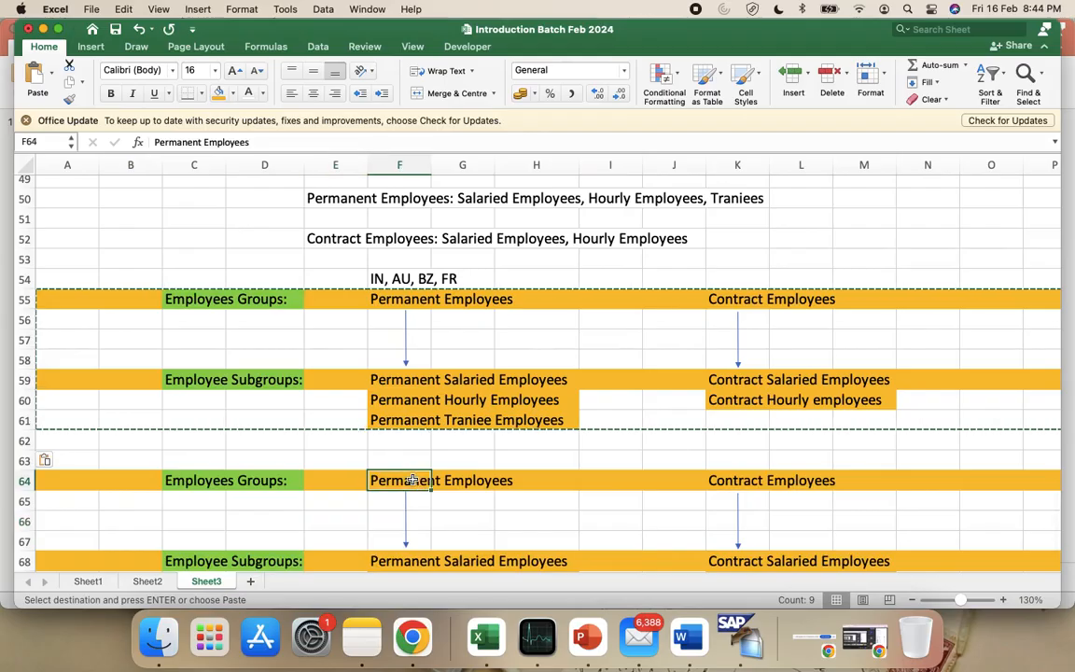
{"action": "left_click", "coordinate": [199, 141]}
{"action": "key", "text": "BackSpace"}
{"action": "key", "text": "BackSpace"}
{"action": "key", "text": "BackSpace"}
{"action": "key", "text": "BackSpace"}
{"action": "key", "text": "BackSpace"}
{"action": "key", "text": "BackSpace"}
{"action": "key", "text": "BackSpace"}
{"action": "key", "text": "BackSpace"}
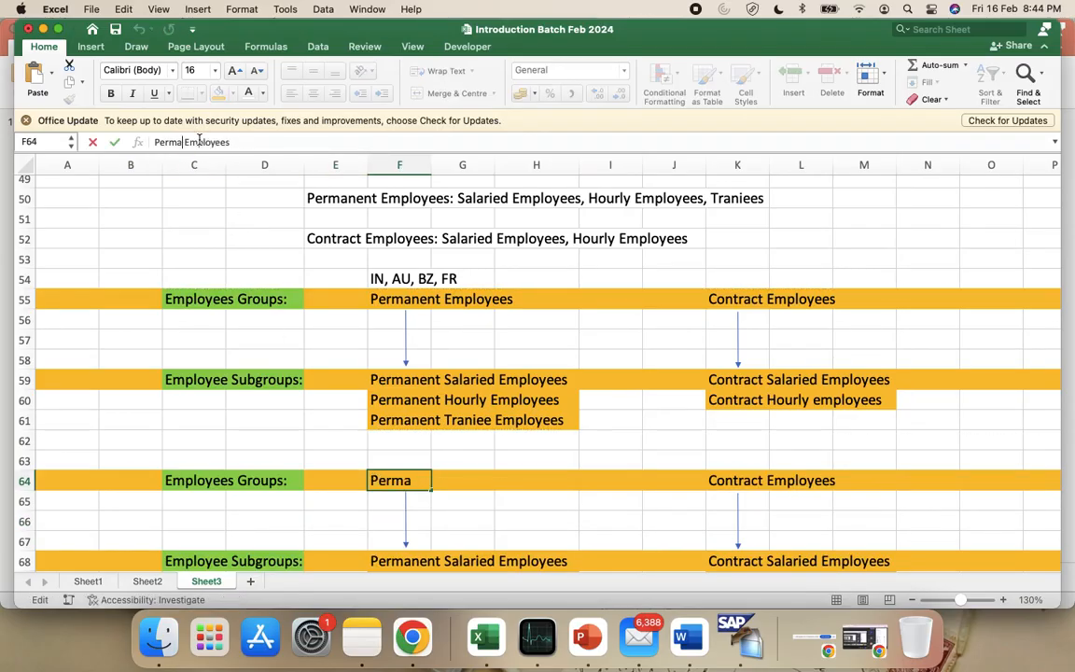
{"action": "key", "text": "BackSpace"}
{"action": "type", "text": "Union"}
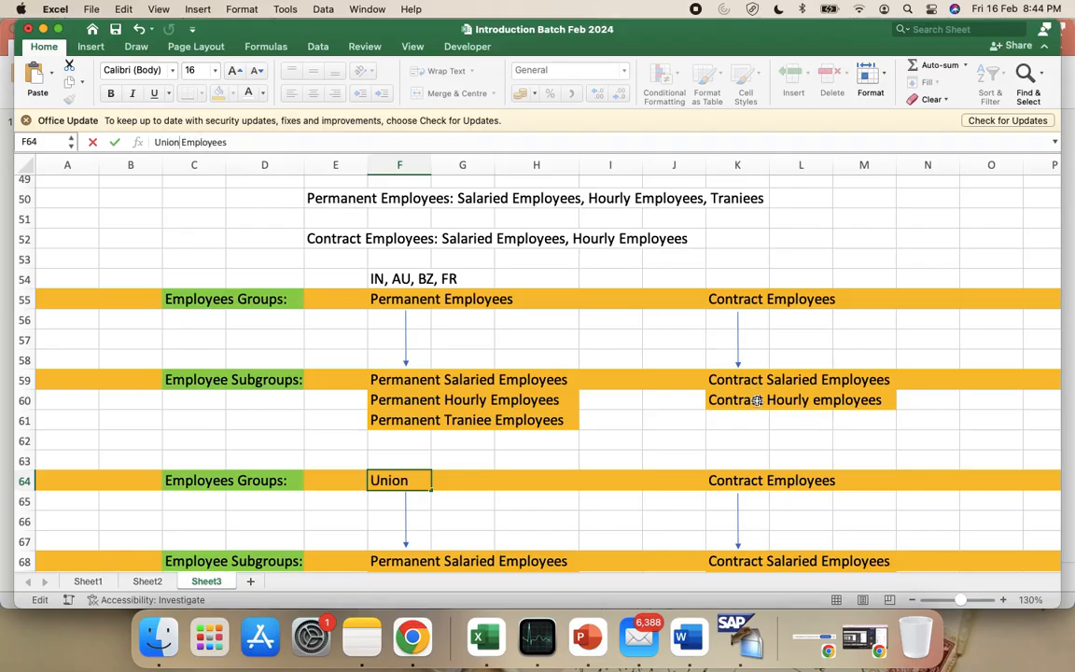
Change the copied Contract Employees group in K64 to Non-Union Employees.
{"action": "left_click", "coordinate": [733, 477]}
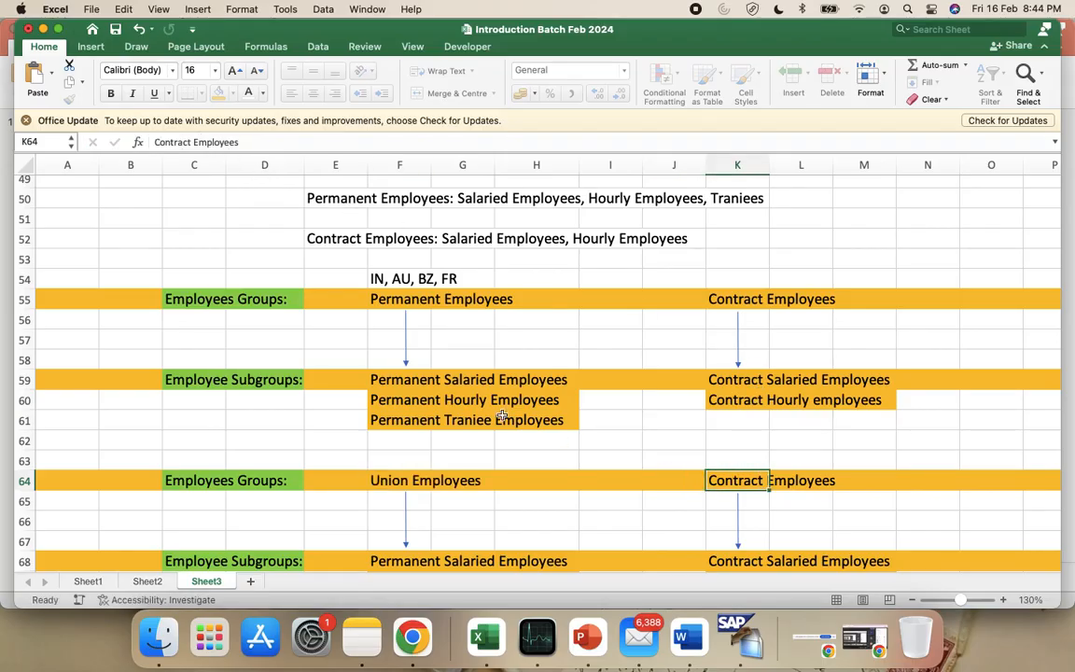
{"action": "left_click", "coordinate": [178, 142]}
{"action": "key", "text": "BackSpace"}
{"action": "key", "text": "BackSpace"}
{"action": "key", "text": "BackSpace"}
{"action": "key", "text": "BackSpace"}
{"action": "key", "text": "BackSpace"}
{"action": "key", "text": "BackSpace"}
{"action": "key", "text": "BackSpace"}
{"action": "key", "text": "BackSpace"}
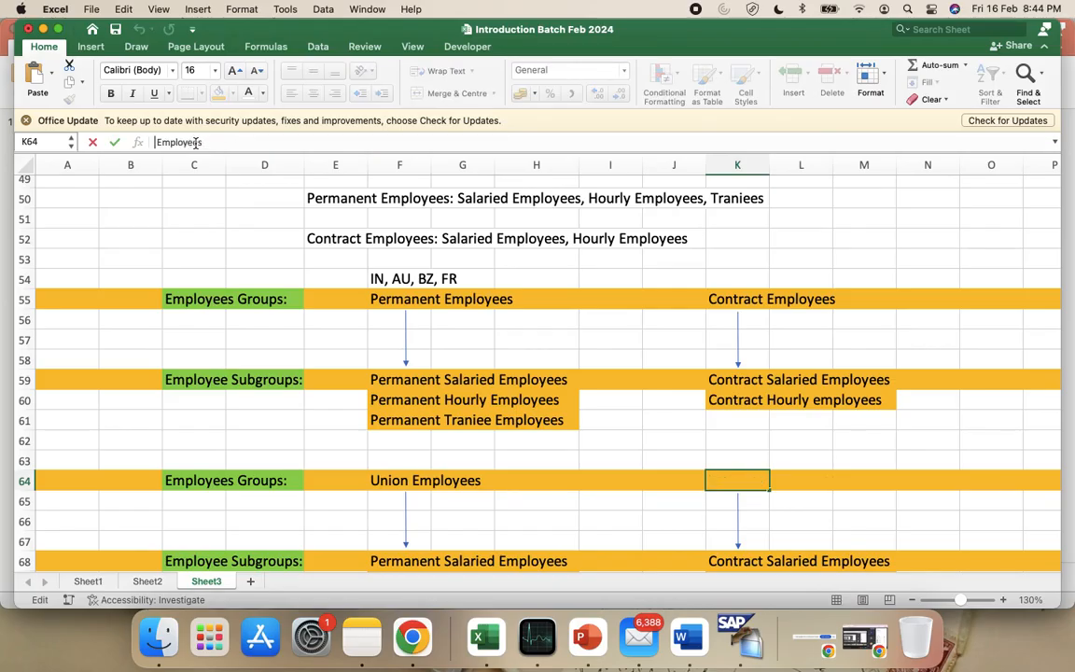
{"action": "type", "text": "Non-"}
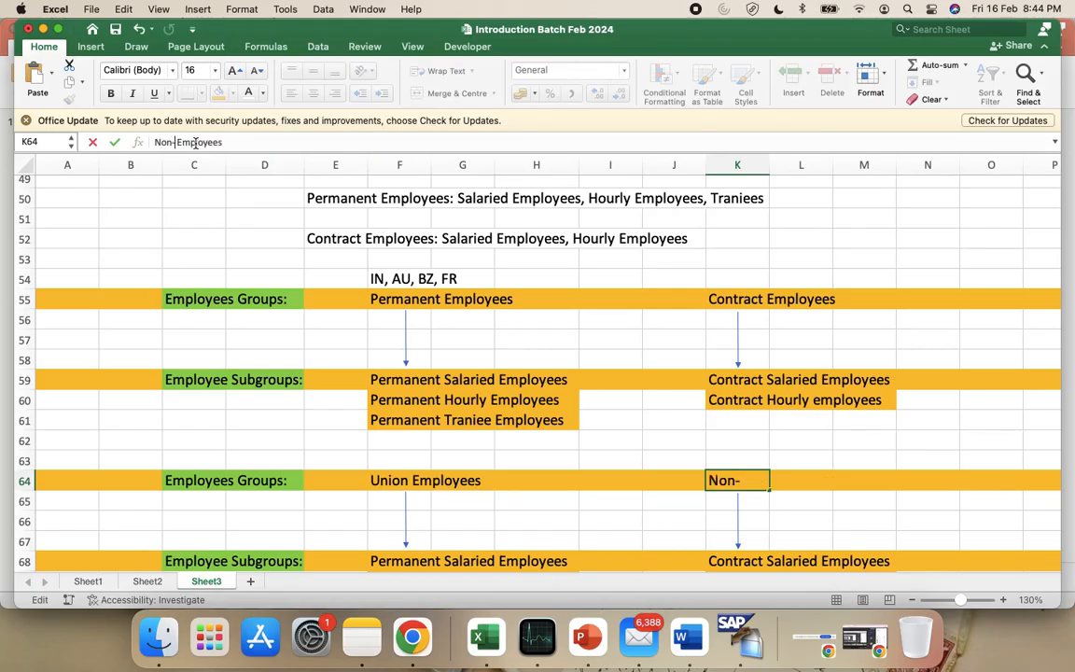
{"action": "type", "text": "Union"}
{"action": "key", "text": "Return"}
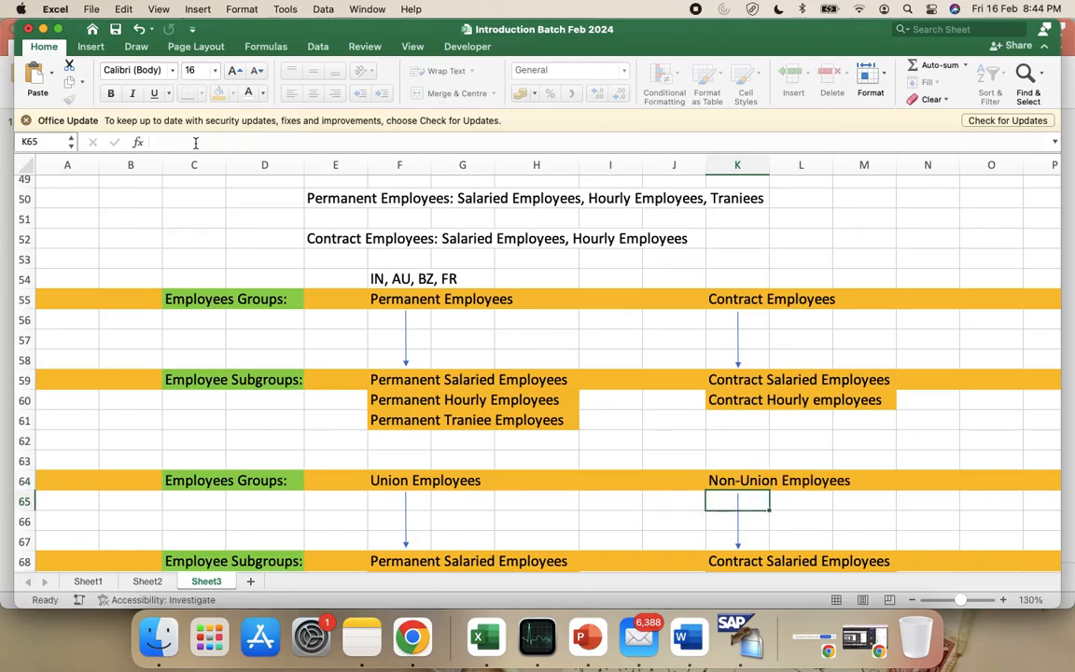
Change the copied salaried subgroup in F68 to Union Salaried Employees.
{"action": "scroll", "coordinate": [426, 429], "scroll_direction": "down", "scroll_amount": 3}
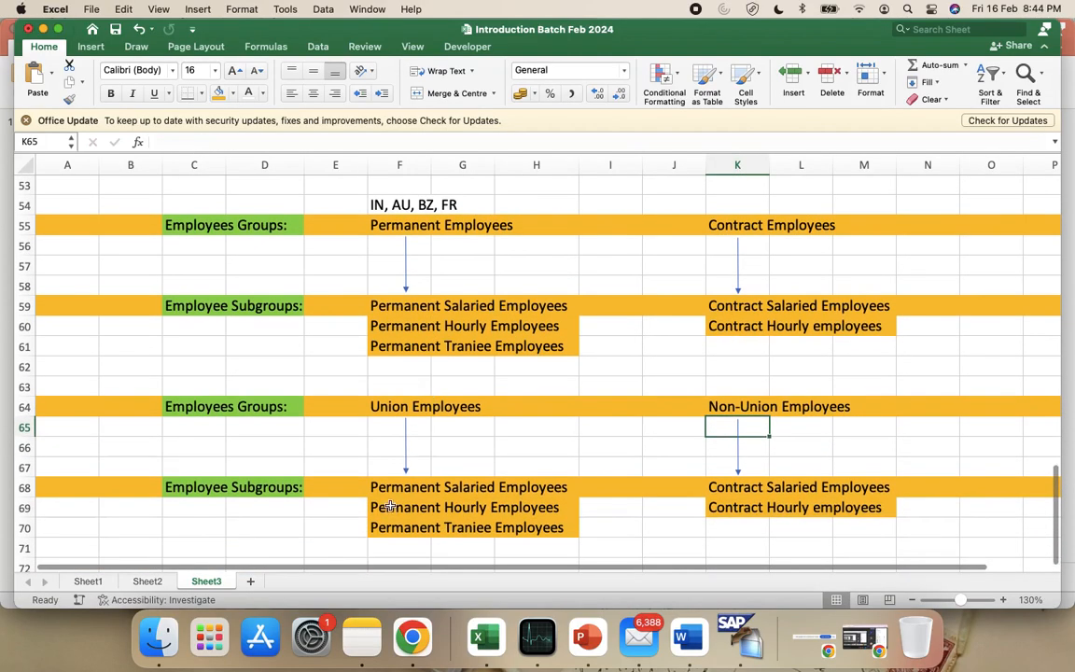
{"action": "left_click", "coordinate": [392, 487]}
{"action": "left_click", "coordinate": [201, 143]}
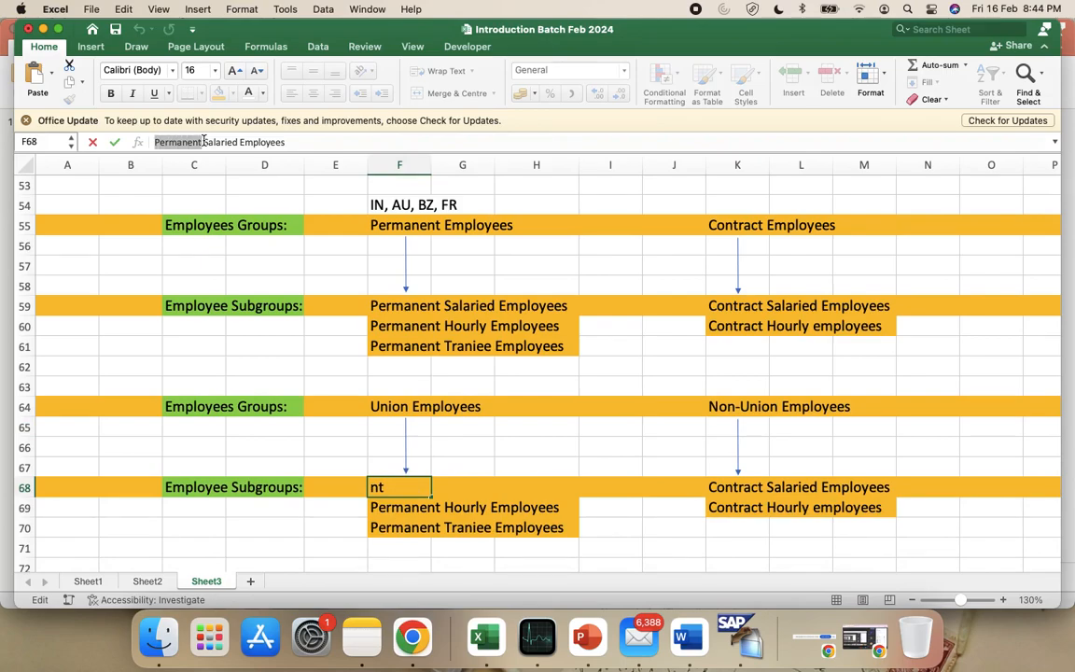
{"action": "type", "text": "Union"}
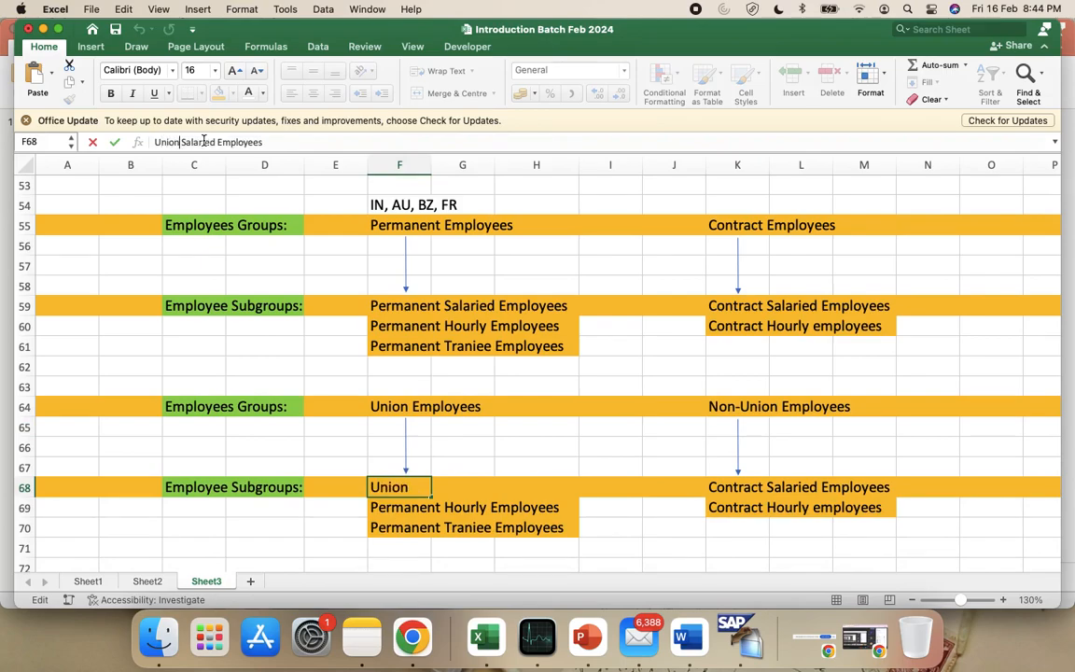
Change the copied hourly subgroup in F69 to Union Hourly Employees.
{"action": "left_click", "coordinate": [415, 507]}
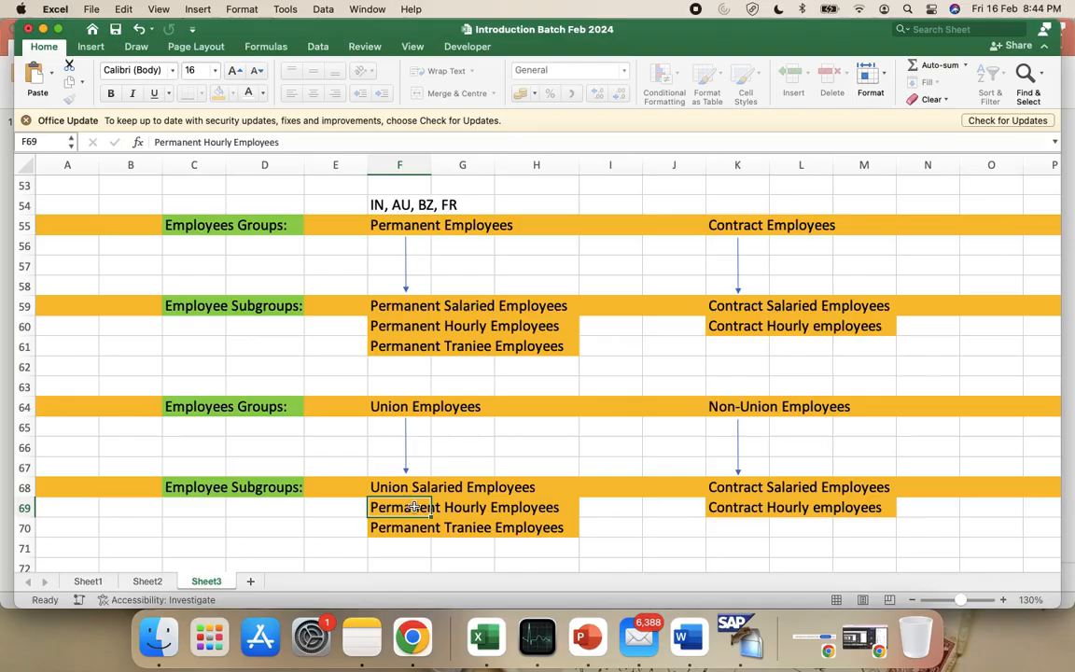
{"action": "left_click", "coordinate": [201, 139]}
{"action": "key", "text": "BackSpace"}
{"action": "key", "text": "BackSpace"}
{"action": "key", "text": "BackSpace"}
{"action": "key", "text": "BackSpace"}
{"action": "key", "text": "BackSpace"}
{"action": "key", "text": "BackSpace"}
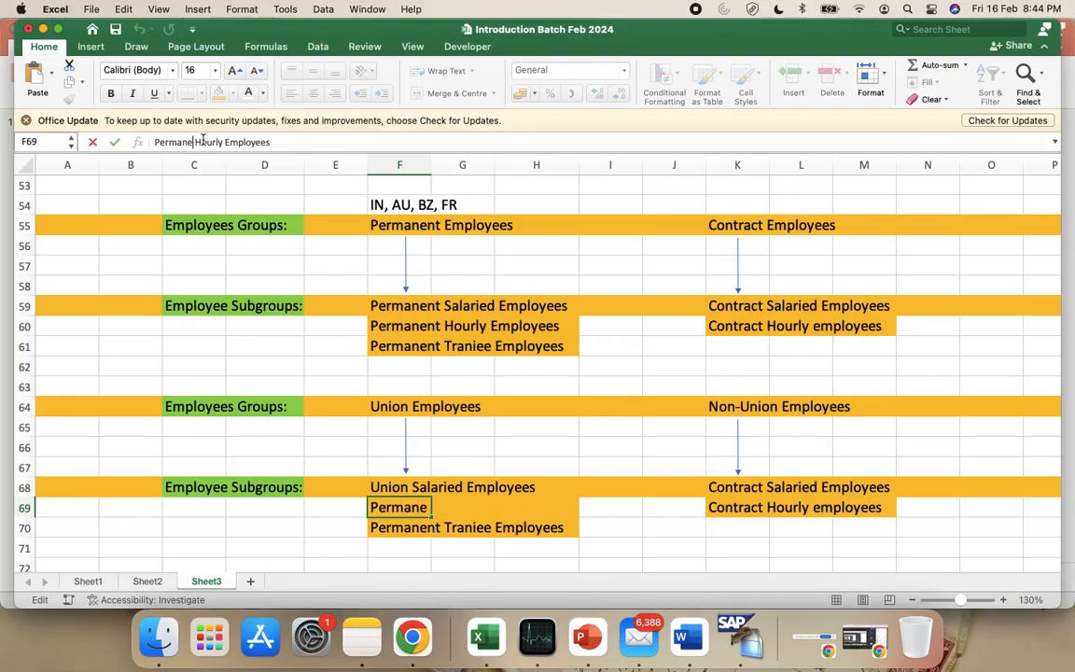
{"action": "key", "text": "BackSpace"}
{"action": "key", "text": "BackSpace"}
{"action": "key", "text": "BackSpace"}
{"action": "type", "text": "Union"}
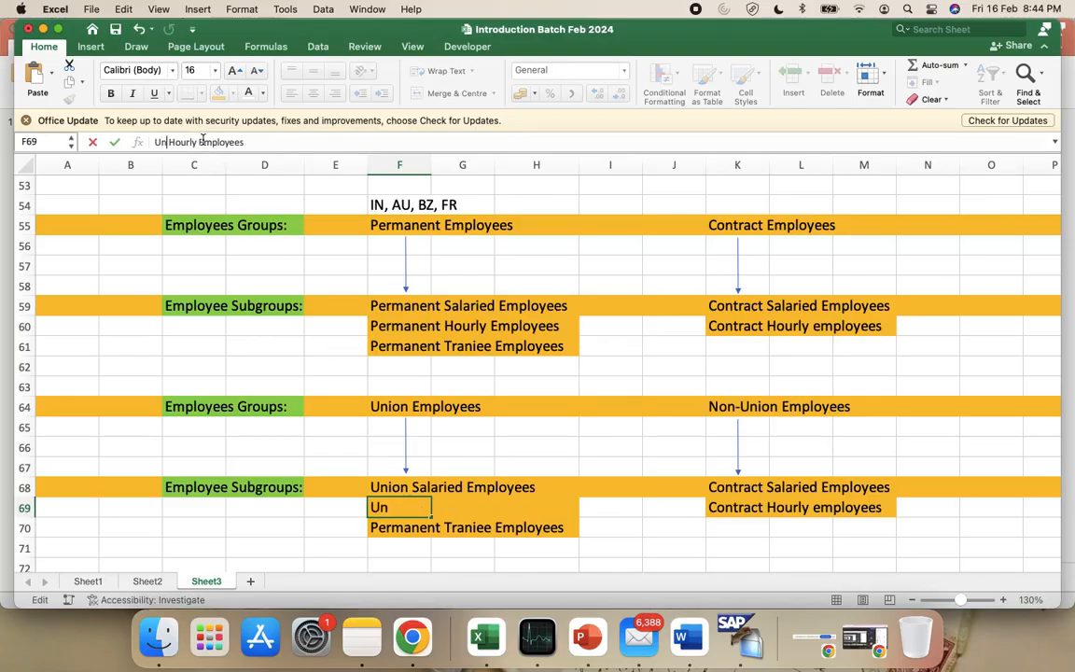
Change the copied trainee subgroup in F70 to Union Traniee Employees.
{"action": "left_click", "coordinate": [399, 527]}
{"action": "left_click", "coordinate": [205, 142]}
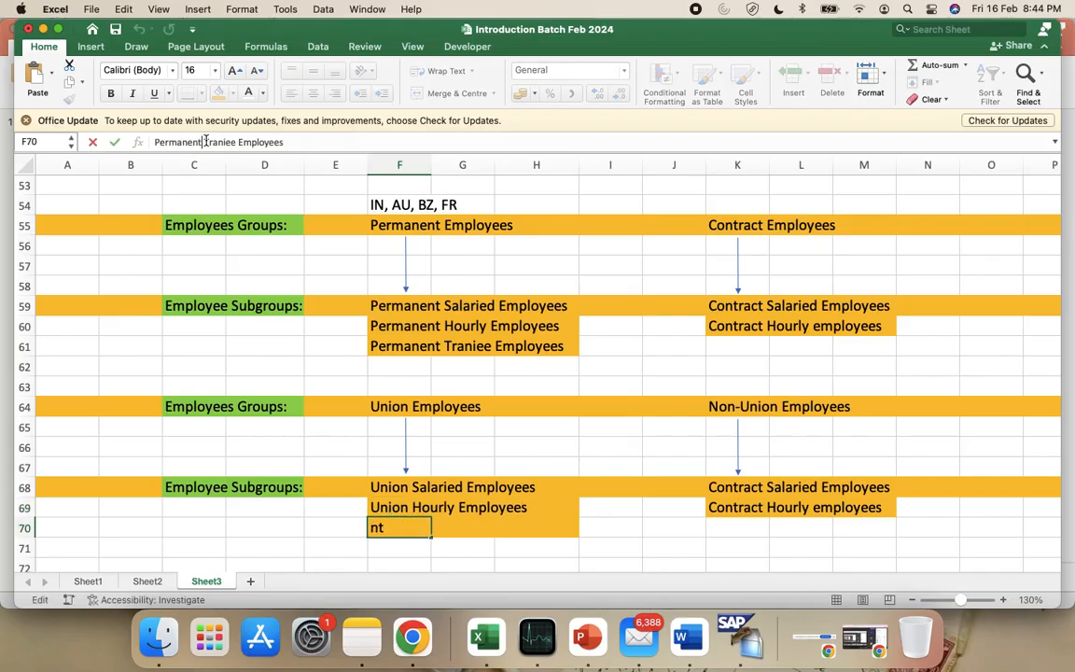
{"action": "key", "text": "BackSpace"}
{"action": "key", "text": "BackSpace"}
{"action": "key", "text": "BackSpace"}
{"action": "key", "text": "BackSpace"}
{"action": "key", "text": "BackSpace"}
{"action": "key", "text": "BackSpace"}
{"action": "key", "text": "BackSpace"}
{"action": "key", "text": "BackSpace"}
{"action": "key", "text": "BackSpace"}
{"action": "type", "text": "U"}
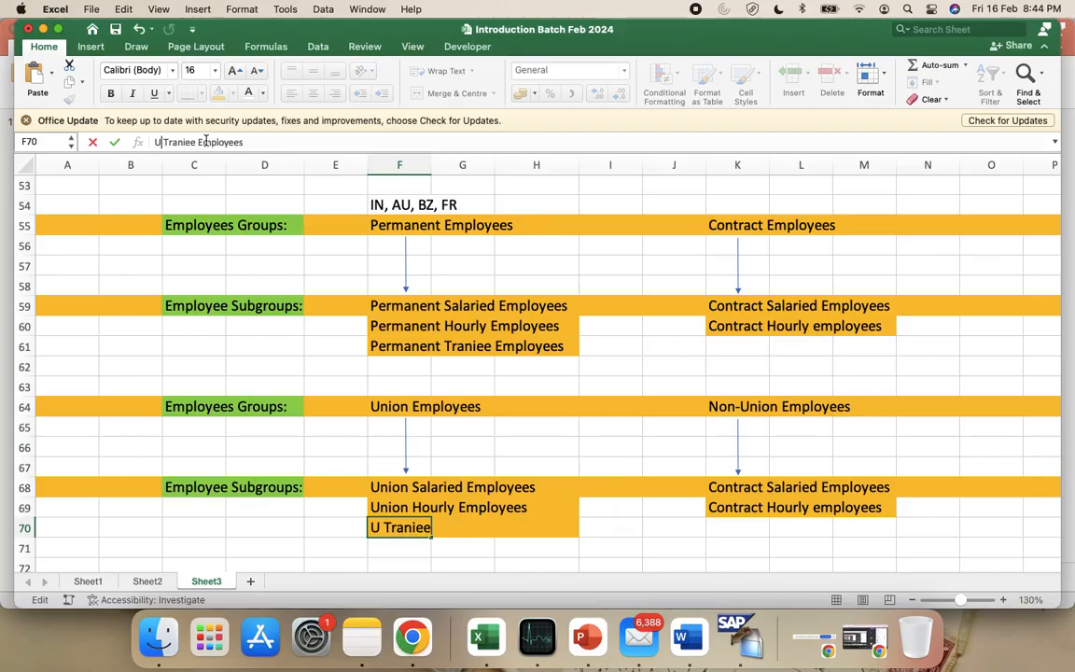
{"action": "type", "text": "nion"}
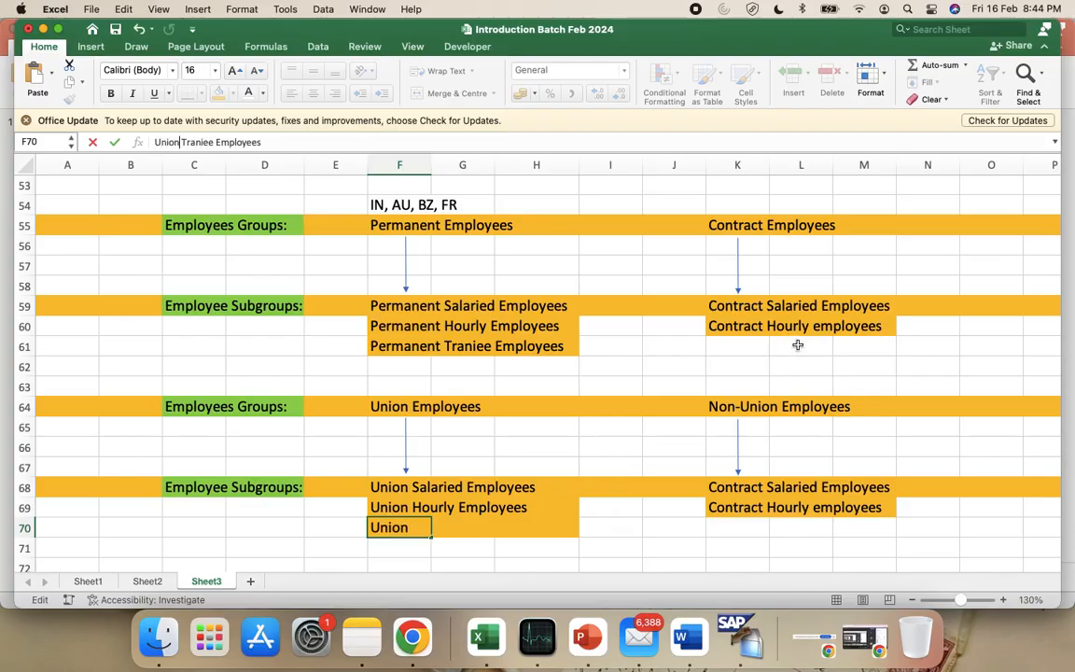
Change the copied contract salaried subgroup in K68 to non-Union Salaried Employees.
{"action": "left_click", "coordinate": [720, 487]}
{"action": "left_click", "coordinate": [194, 142]}
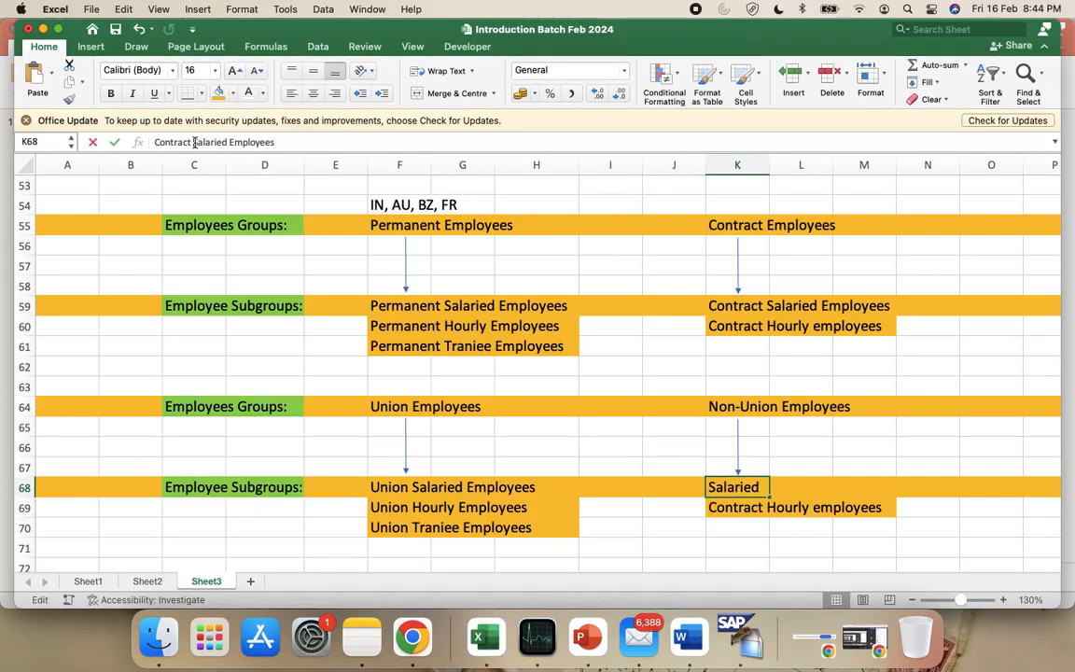
{"action": "key", "text": "BackSpace"}
{"action": "key", "text": "BackSpace"}
{"action": "key", "text": "BackSpace"}
{"action": "key", "text": "BackSpace"}
{"action": "key", "text": "BackSpace"}
{"action": "key", "text": "BackSpace"}
{"action": "key", "text": "BackSpace"}
{"action": "key", "text": "BackSpace"}
{"action": "key", "text": "BackSpace"}
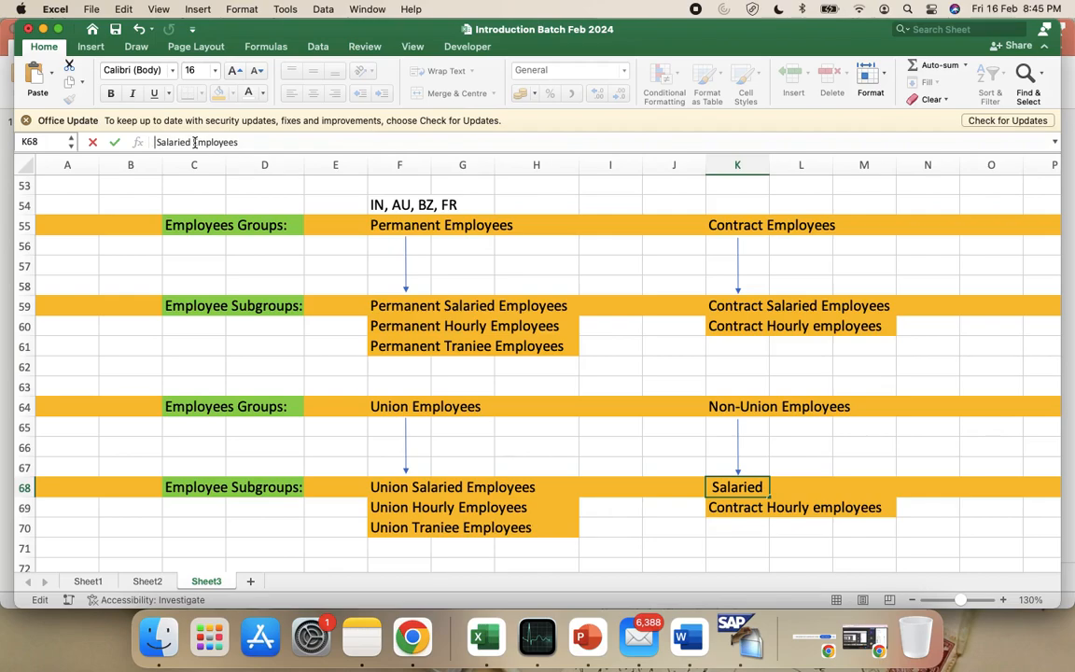
{"action": "type", "text": "non-Uni"}
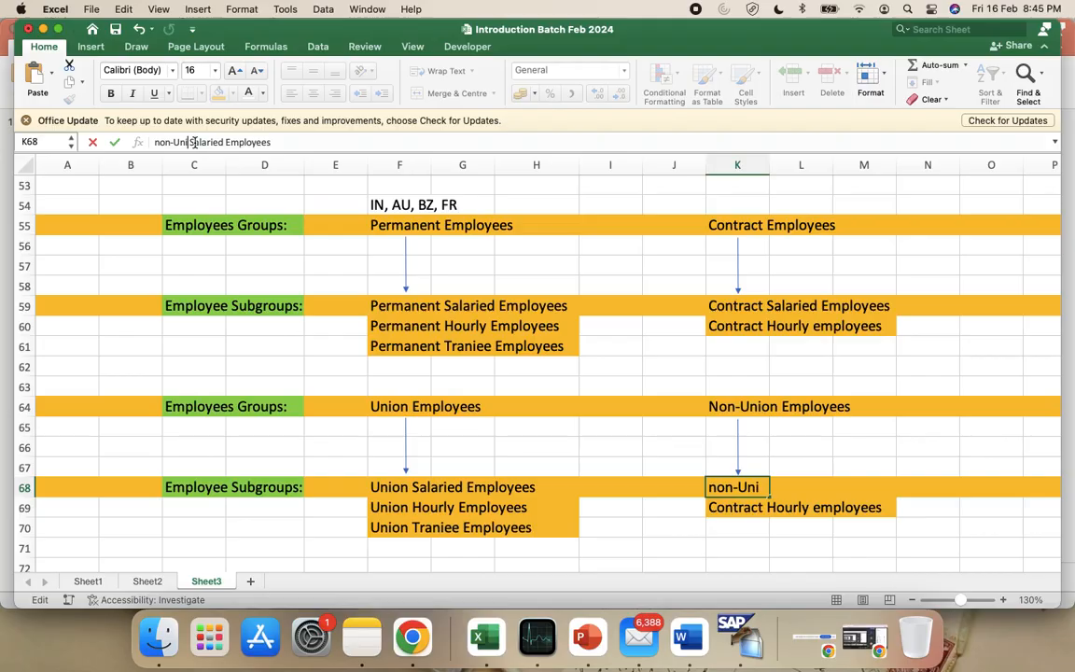
{"action": "type", "text": "on"}
{"action": "left_click", "coordinate": [740, 515]}
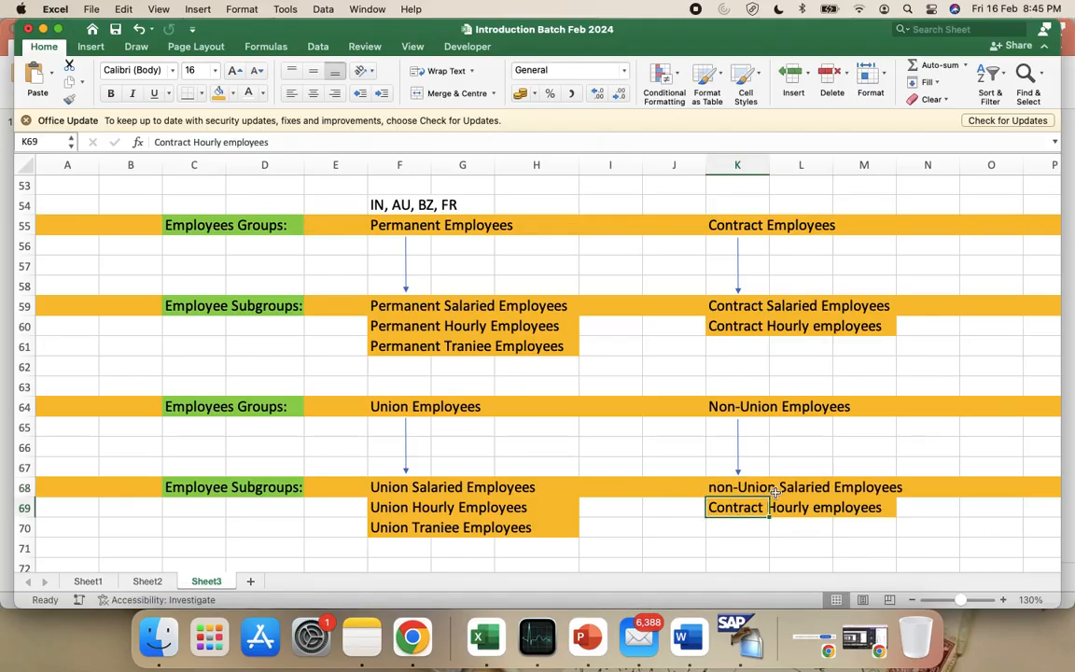
Capitalize the first letter of the K68 subgroup so it reads Non-Union Salaried Employees.
{"action": "left_click", "coordinate": [742, 487]}
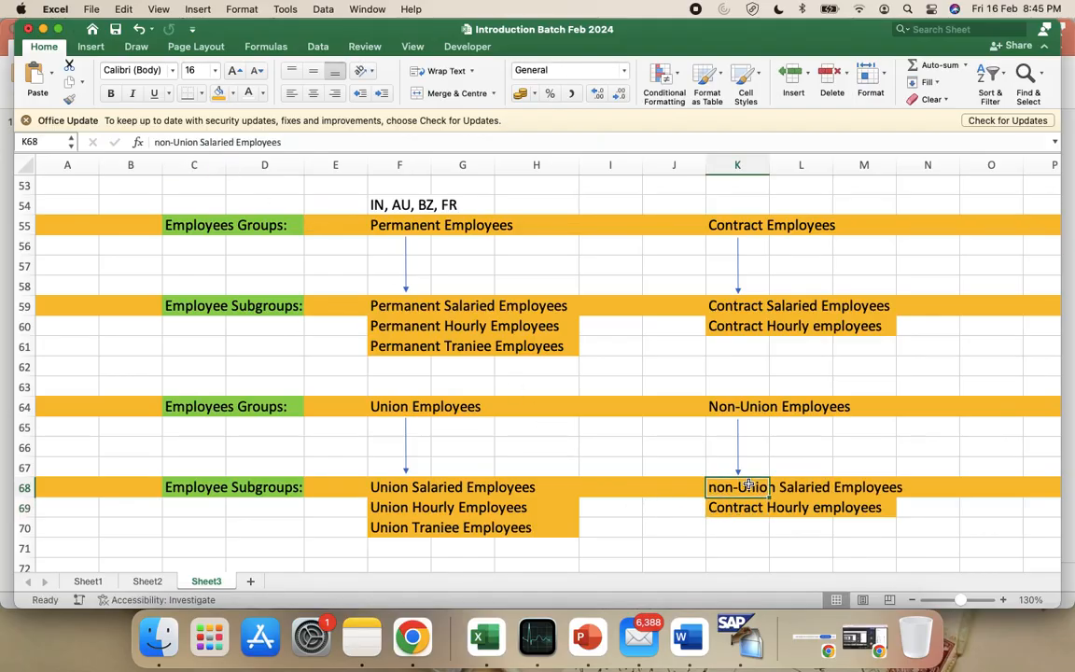
{"action": "left_click", "coordinate": [159, 142]}
{"action": "key", "text": "BackSpace"}
{"action": "type", "text": "N"}
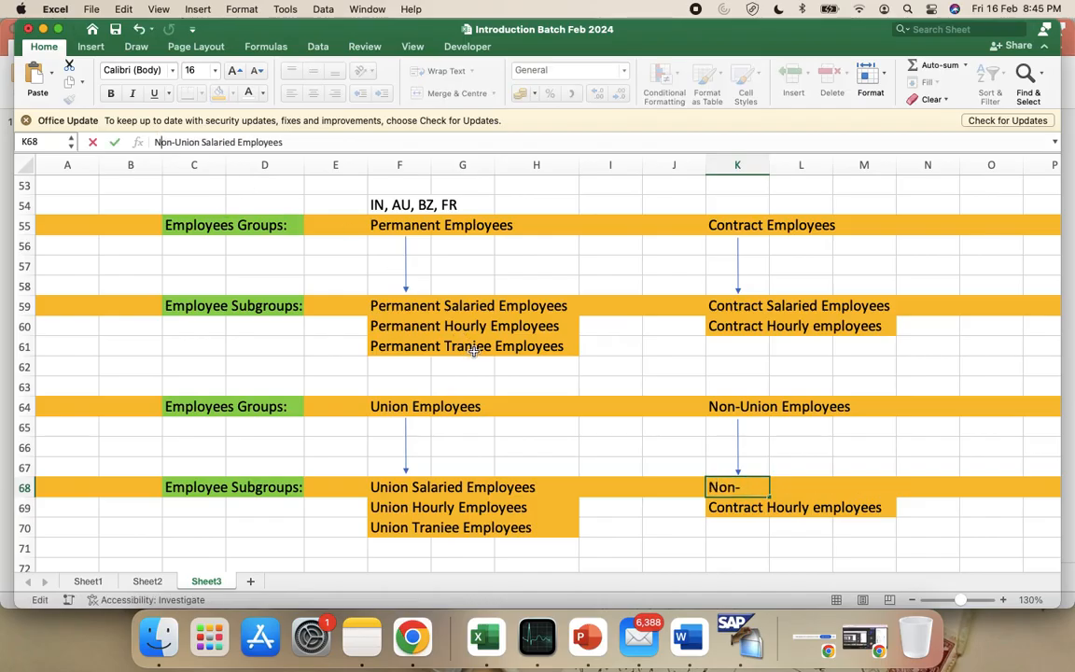
{"action": "key", "text": "Return"}
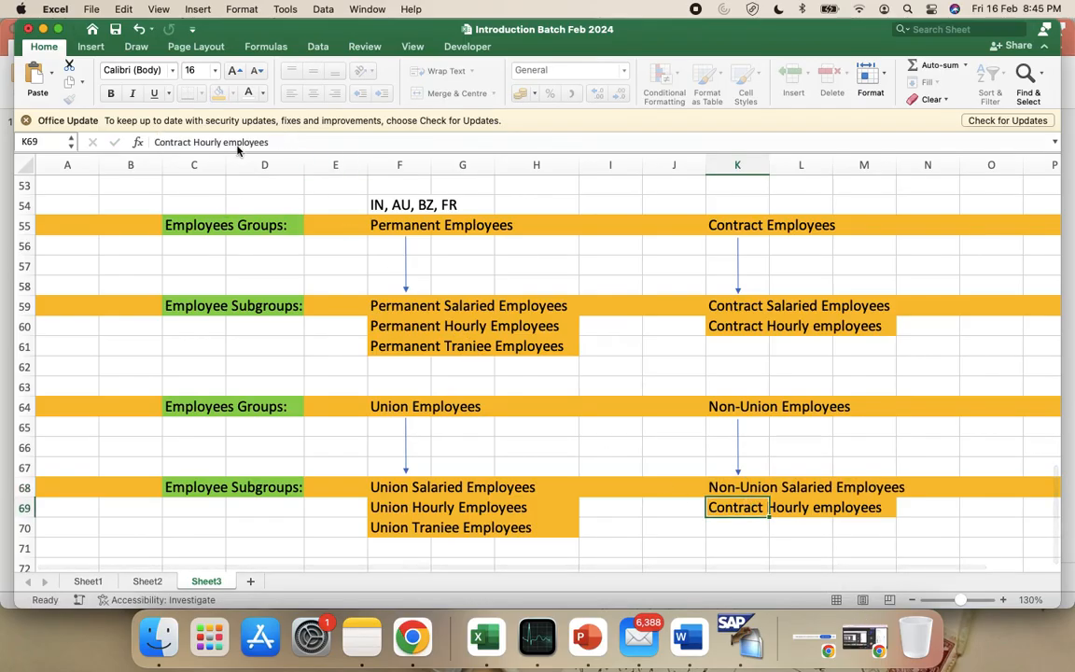
Change the copied contract hourly subgroup in K69 to Non-Union Hourly employees.
{"action": "left_click", "coordinate": [190, 142]}
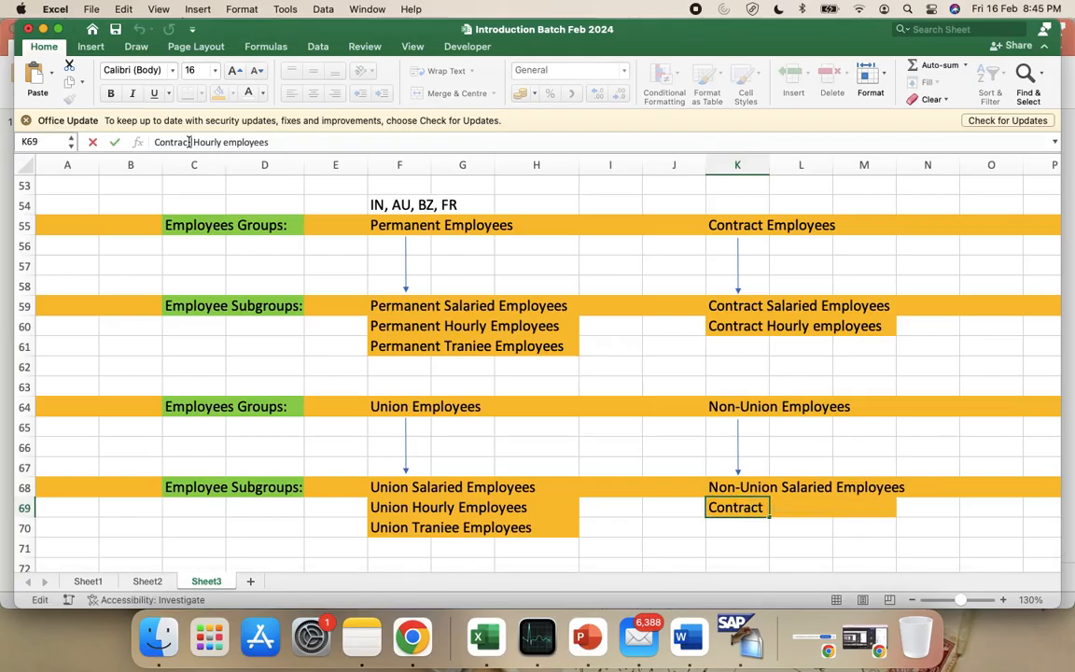
{"action": "key", "text": "BackSpace"}
{"action": "key", "text": "BackSpace"}
{"action": "key", "text": "BackSpace"}
{"action": "key", "text": "BackSpace"}
{"action": "key", "text": "BackSpace"}
{"action": "key", "text": "BackSpace"}
{"action": "key", "text": "BackSpace"}
{"action": "key", "text": "BackSpace"}
{"action": "type", "text": "N"}
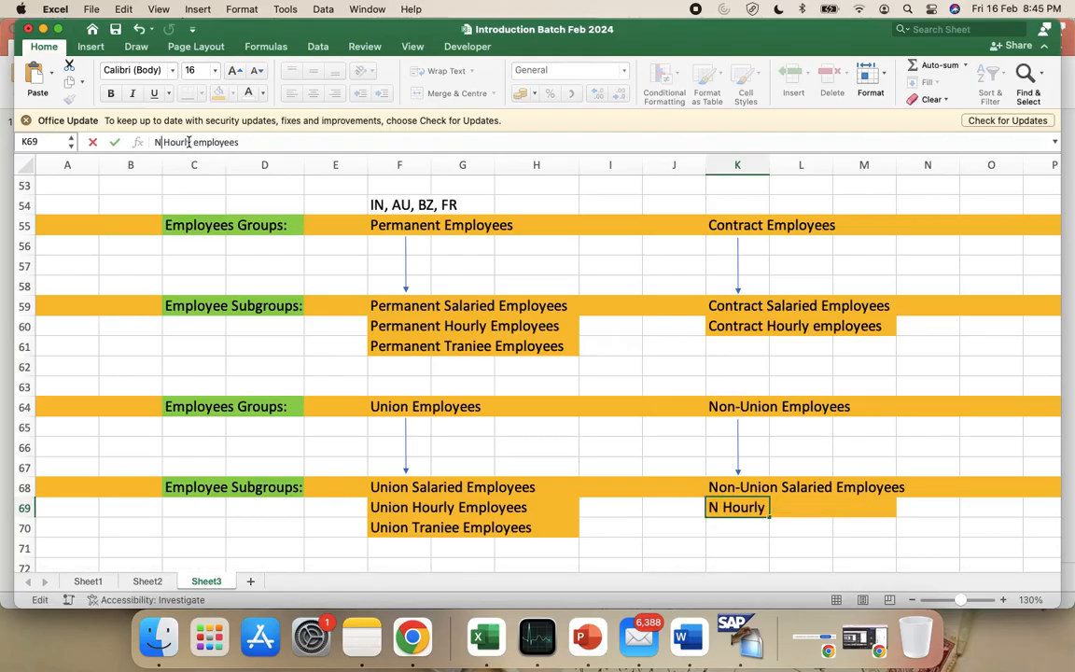
{"action": "type", "text": "on-"}
{"action": "type", "text": "Union"}
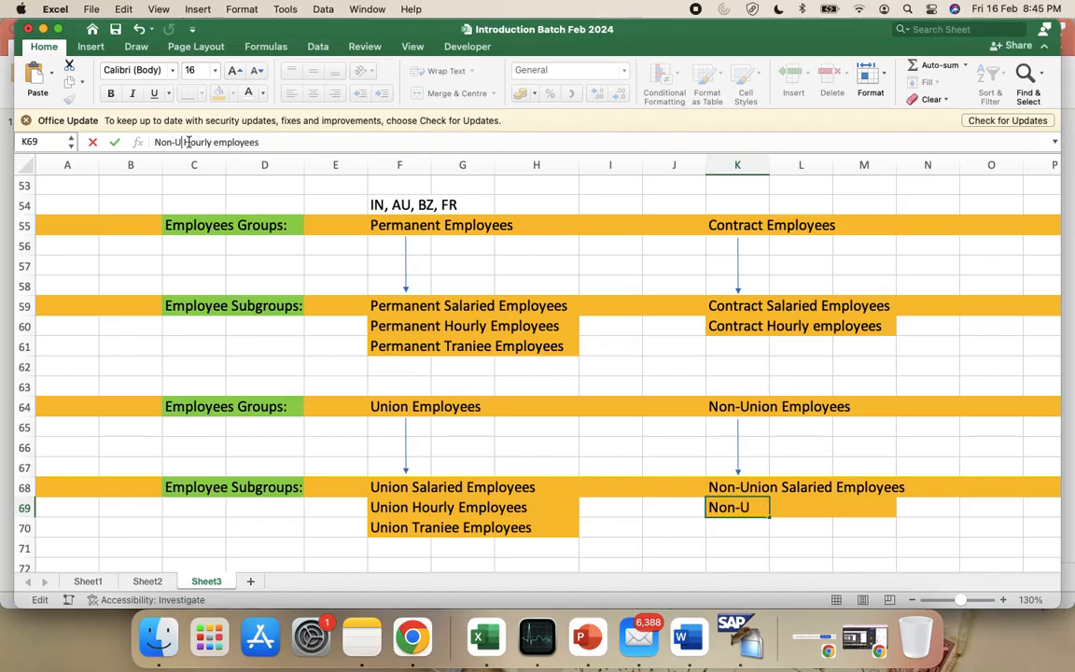
{"action": "key", "text": "Return"}
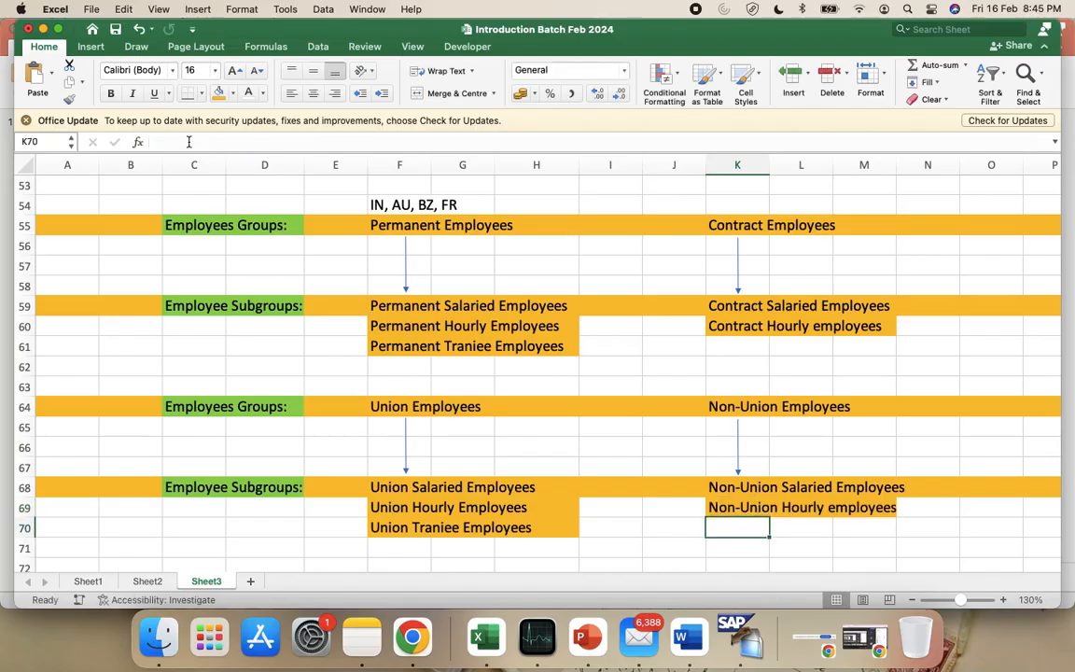
Enter Union Salaried as a scratch example in C75 below the subgroups and clear the cell again.
{"action": "scroll", "coordinate": [476, 303], "scroll_direction": "down", "scroll_amount": 4}
{"action": "scroll", "coordinate": [476, 303], "scroll_direction": "down", "scroll_amount": 2}
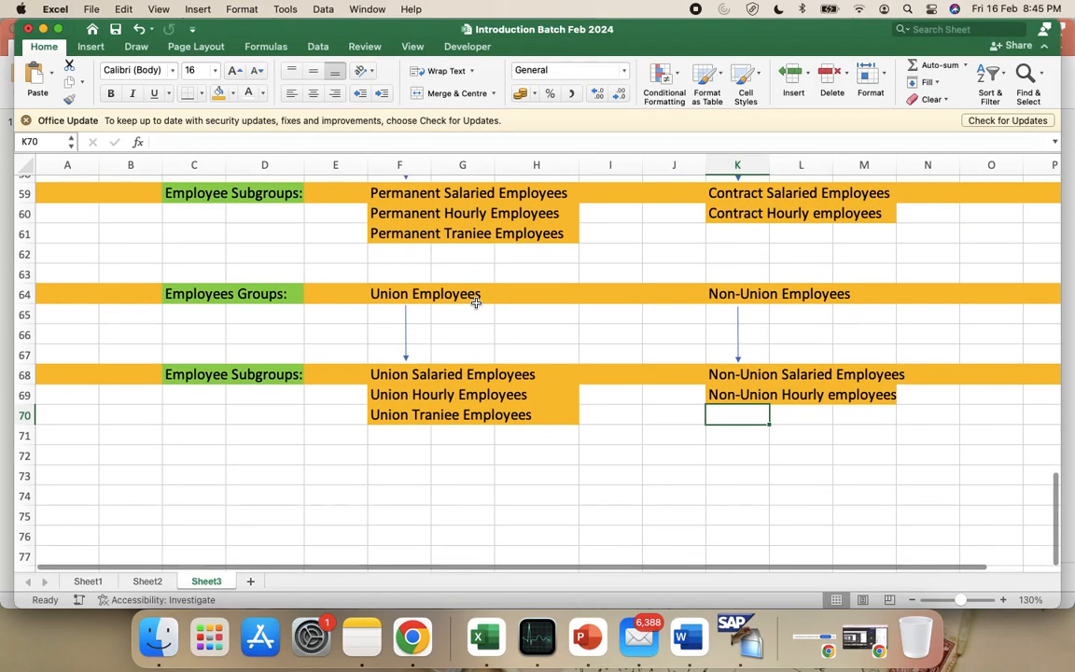
{"action": "scroll", "coordinate": [278, 482], "scroll_direction": "down", "scroll_amount": 3}
{"action": "left_click", "coordinate": [215, 453]}
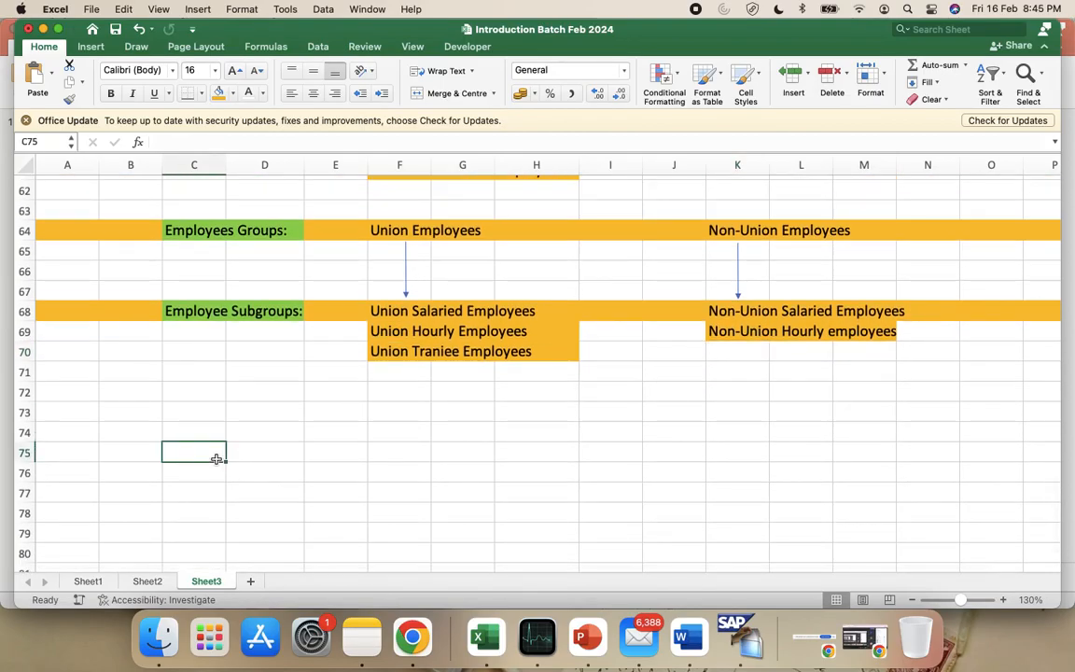
{"action": "type", "text": "Unio"}
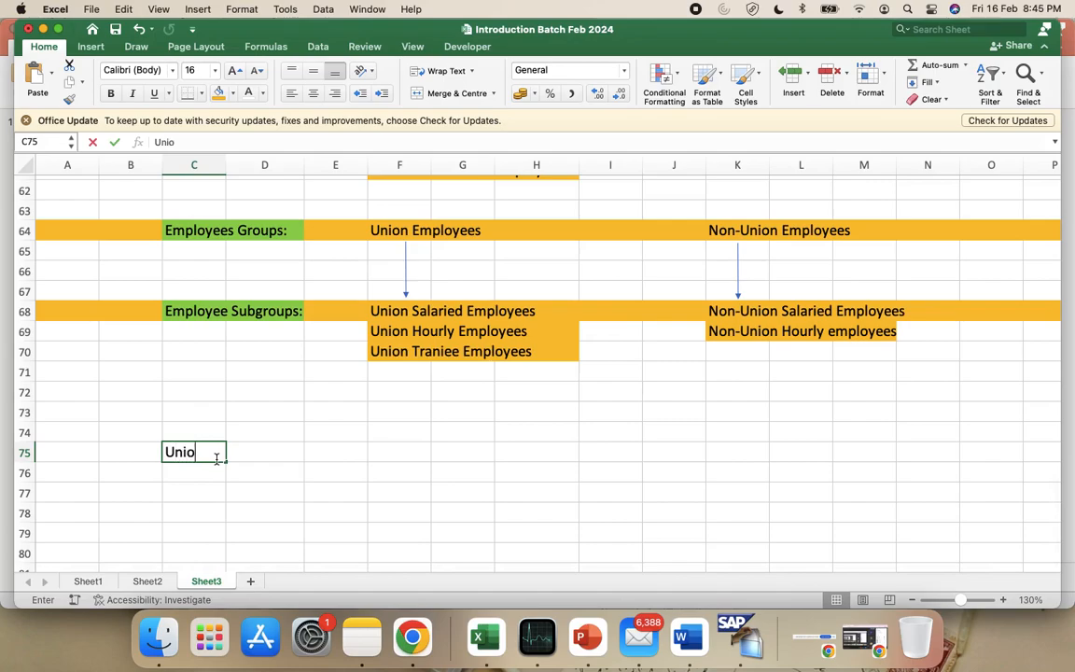
{"action": "type", "text": "n Salaried"}
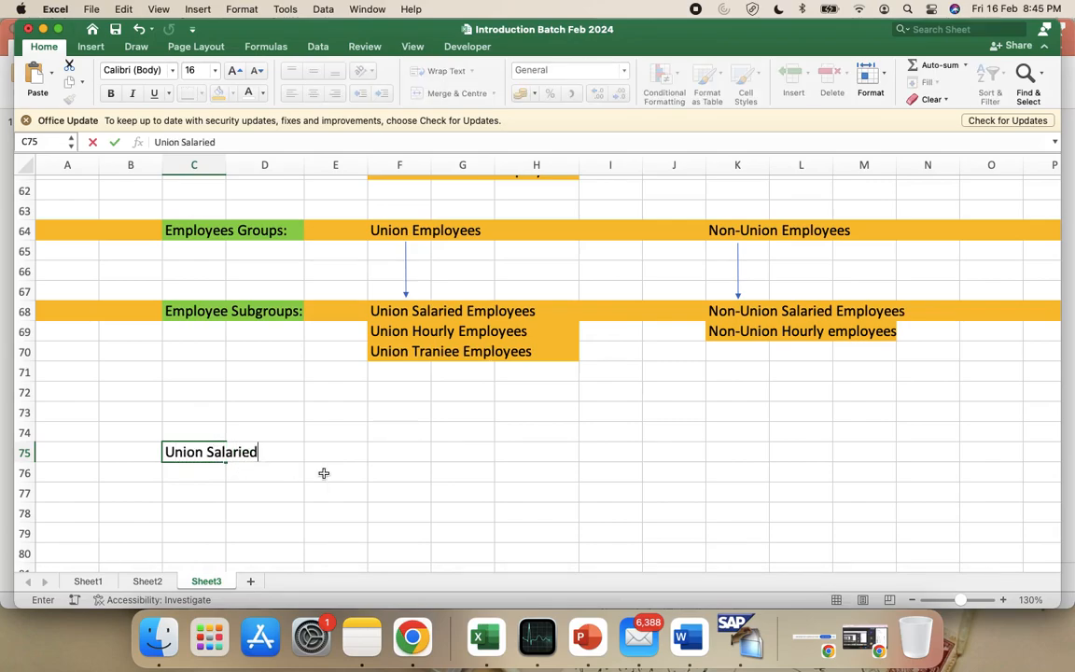
{"action": "left_click", "coordinate": [401, 474]}
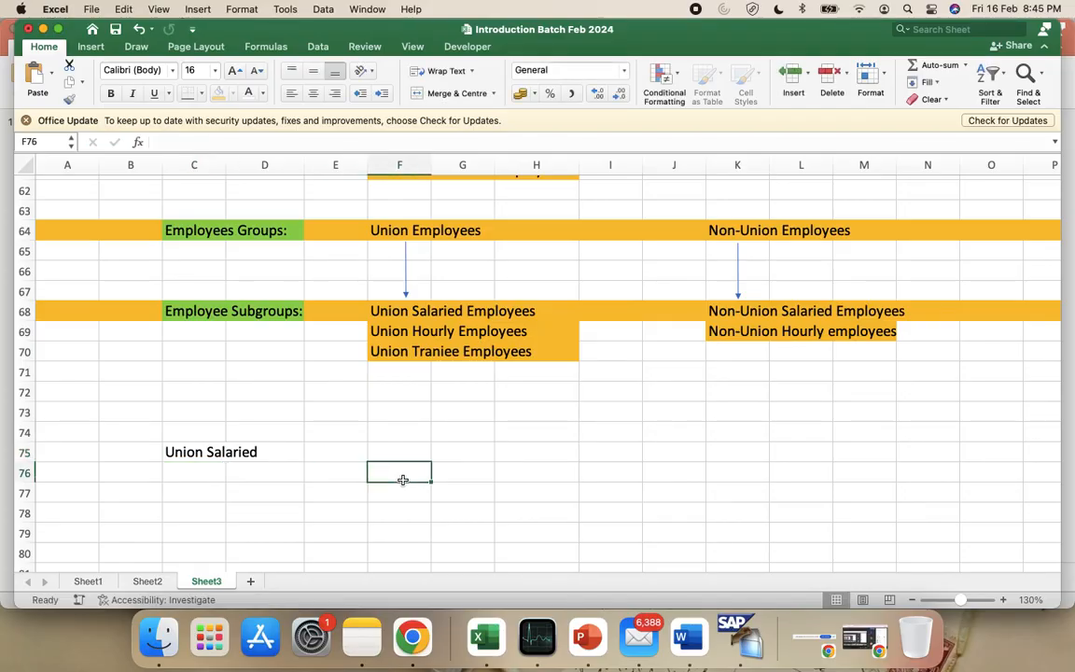
{"action": "left_click", "coordinate": [322, 463]}
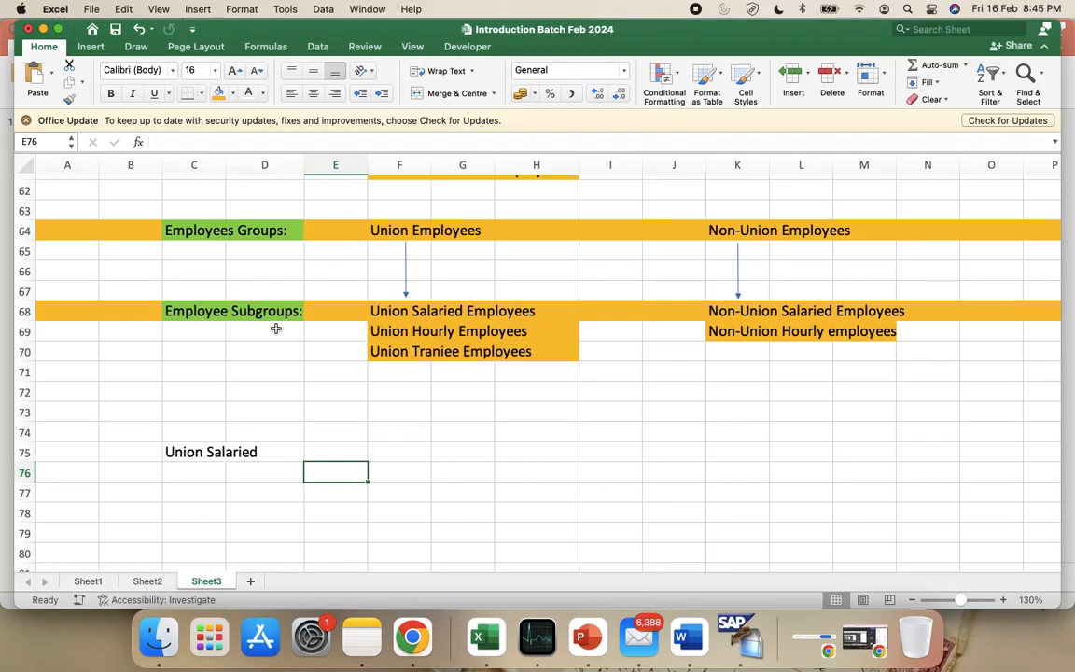
{"action": "left_click", "coordinate": [170, 454]}
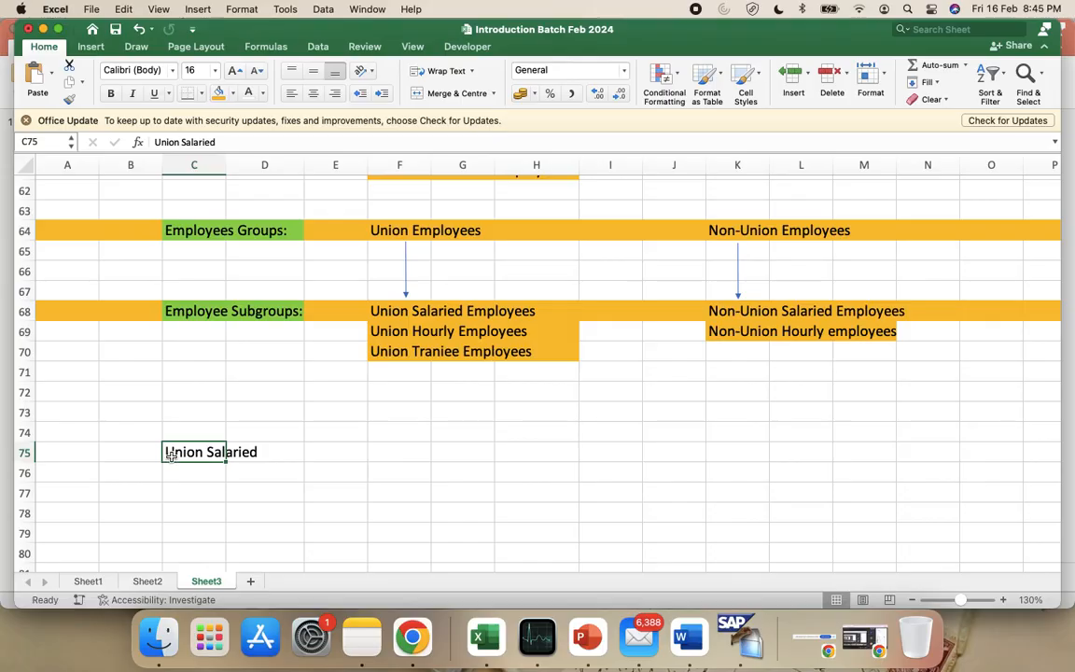
{"action": "key", "text": "Delete"}
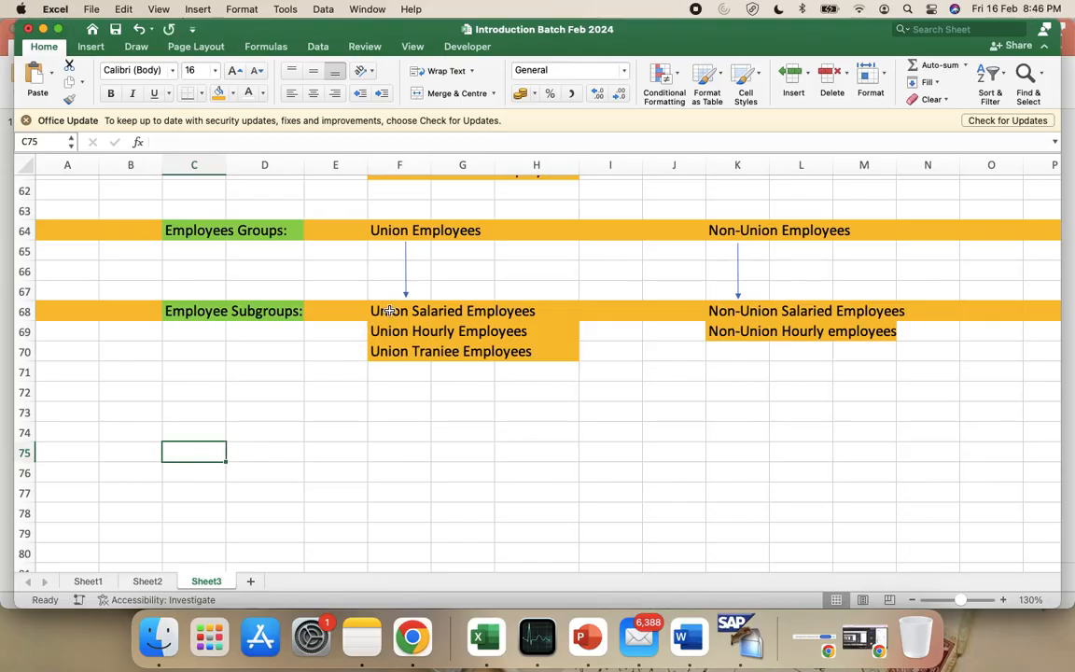
{"action": "left_click", "coordinate": [390, 312]}
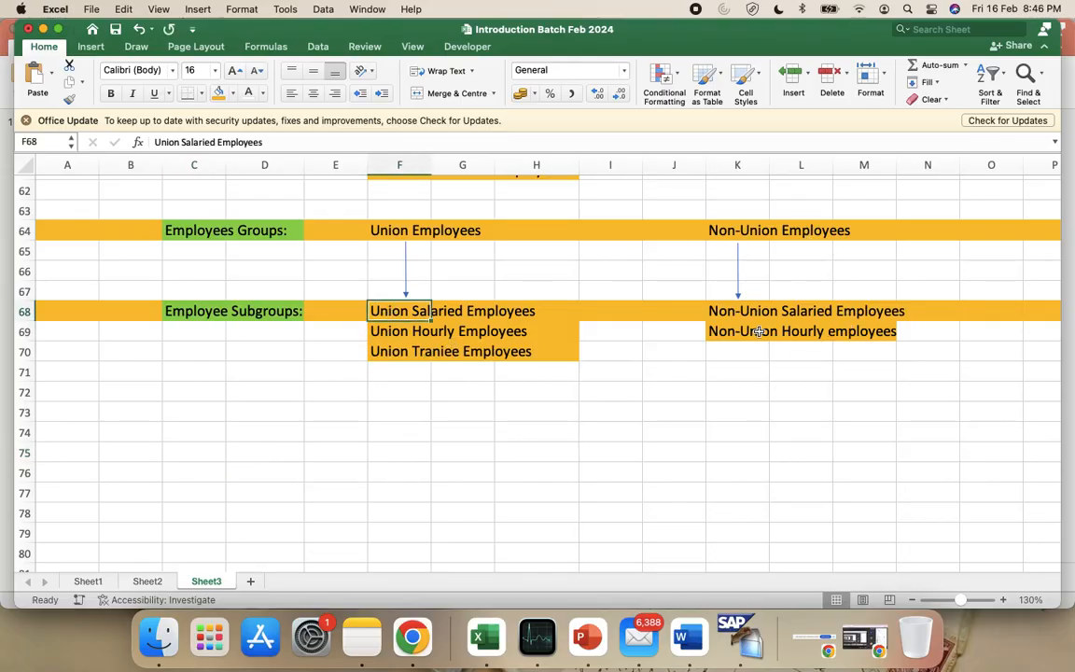
{"action": "scroll", "coordinate": [705, 427], "scroll_direction": "up", "scroll_amount": 5}
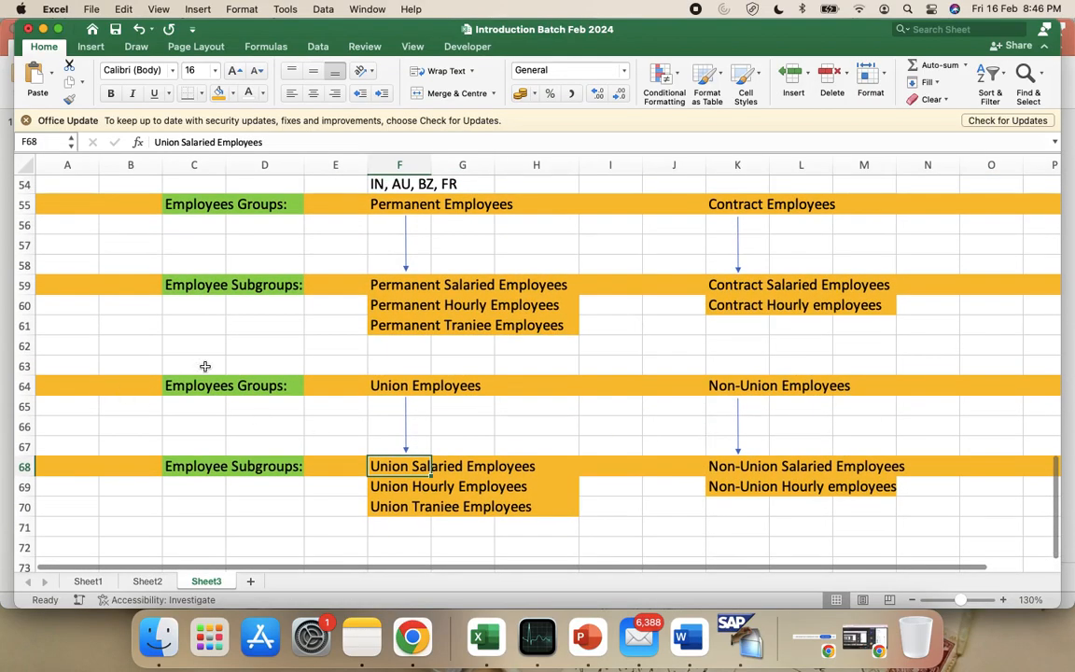
{"action": "left_click", "coordinate": [205, 365]}
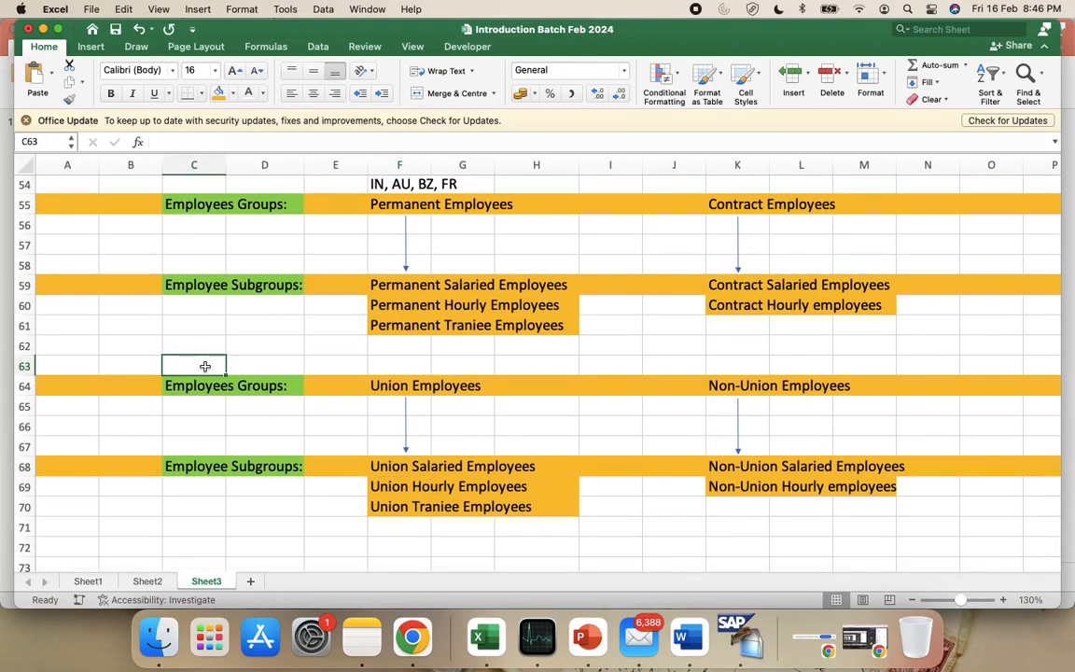
{"action": "type", "text": "AU"}
{"action": "scroll", "coordinate": [334, 438], "scroll_direction": "up", "scroll_amount": 3}
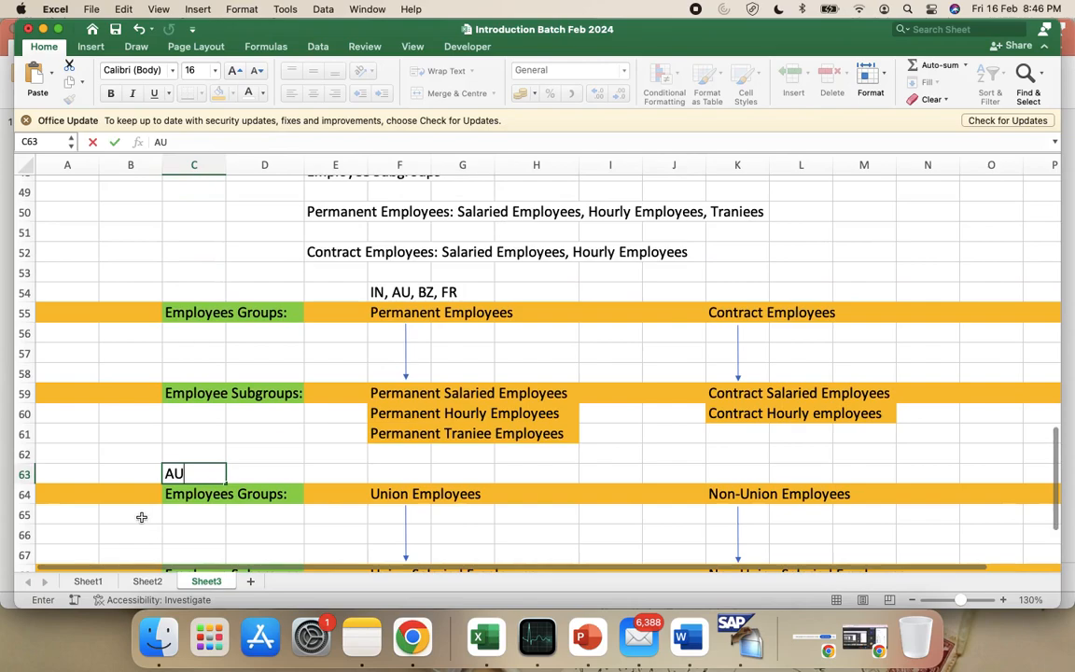
{"action": "key", "text": "BackSpace"}
{"action": "key", "text": "BackSpace"}
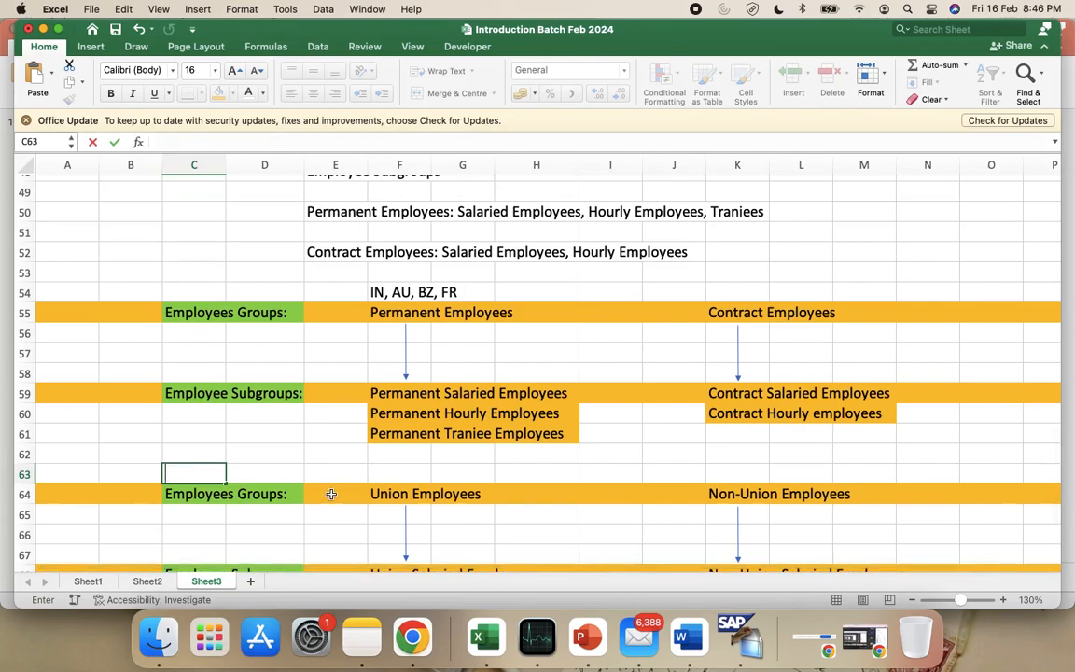
Insert two blank rows at row 63, above the union and non-union employee groups.
{"action": "left_click", "coordinate": [23, 474]}
{"action": "right_click", "coordinate": [22, 474]}
{"action": "left_click", "coordinate": [50, 469]}
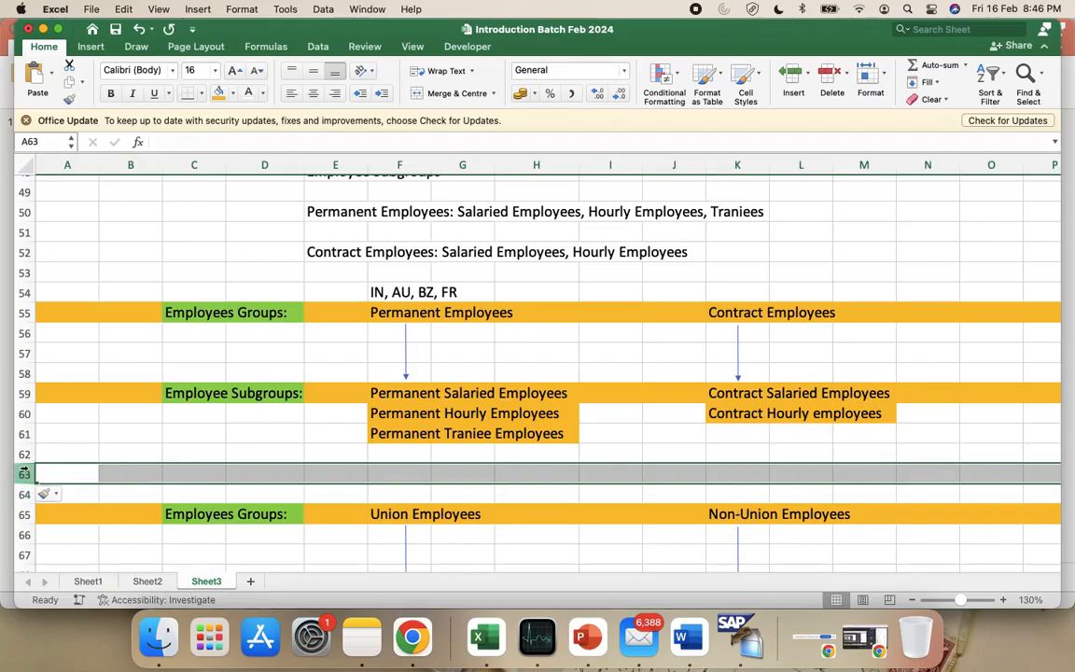
{"action": "right_click", "coordinate": [22, 474]}
{"action": "key", "text": "Escape"}
Enter the country code AU in F65, directly above Union Employees.
{"action": "left_click", "coordinate": [403, 511]}
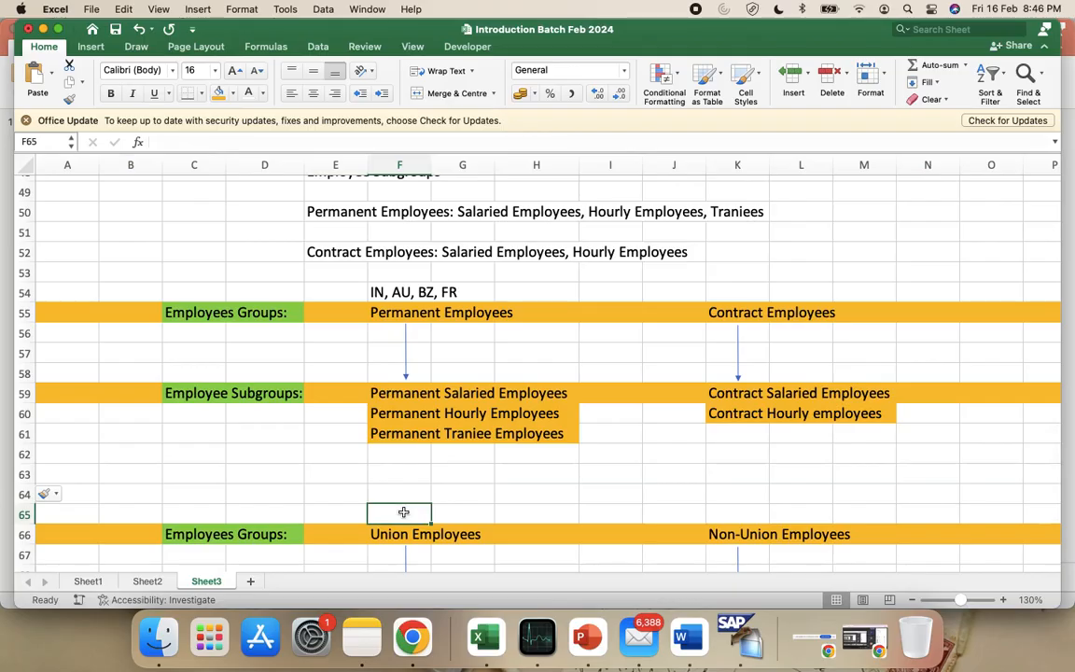
{"action": "type", "text": "AU"}
{"action": "left_click", "coordinate": [529, 490]}
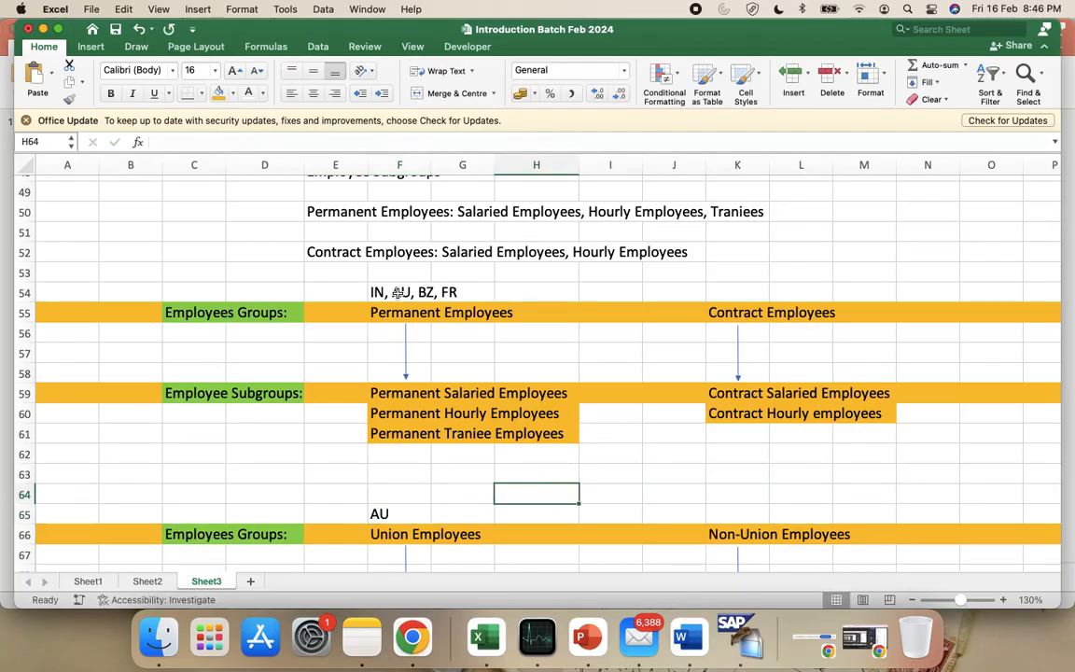
Remove AU from the country codes above Permanent Employees so F54 reads IN, BZ, FR.
{"action": "left_click", "coordinate": [398, 293]}
{"action": "left_click", "coordinate": [190, 142]}
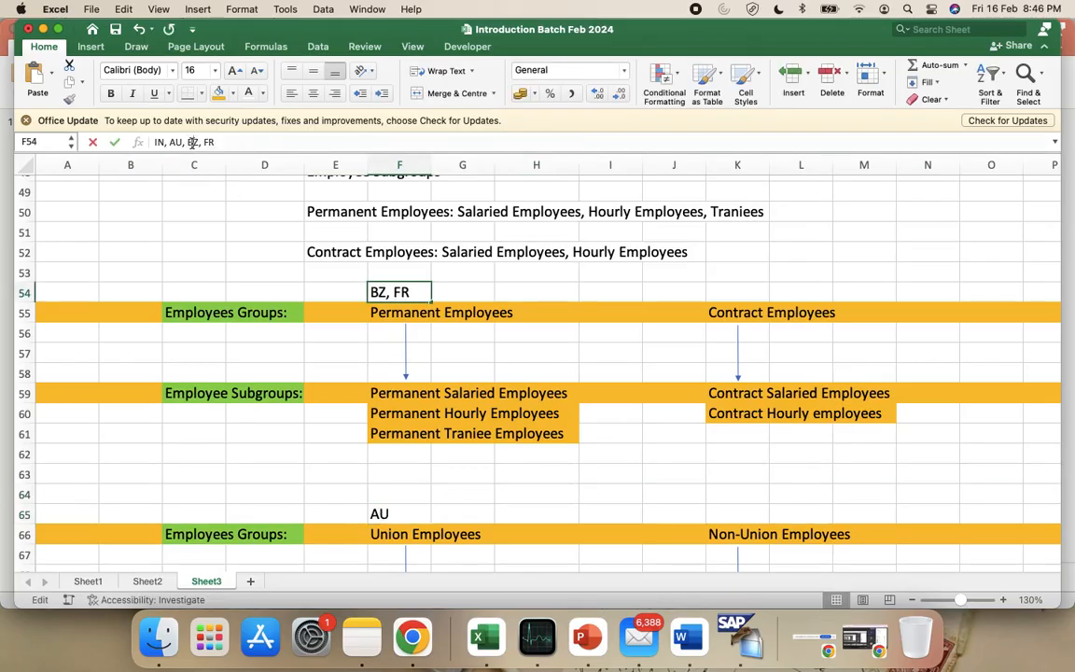
{"action": "key", "text": "BackSpace"}
{"action": "key", "text": "BackSpace"}
{"action": "key", "text": "BackSpace"}
{"action": "key", "text": "BackSpace"}
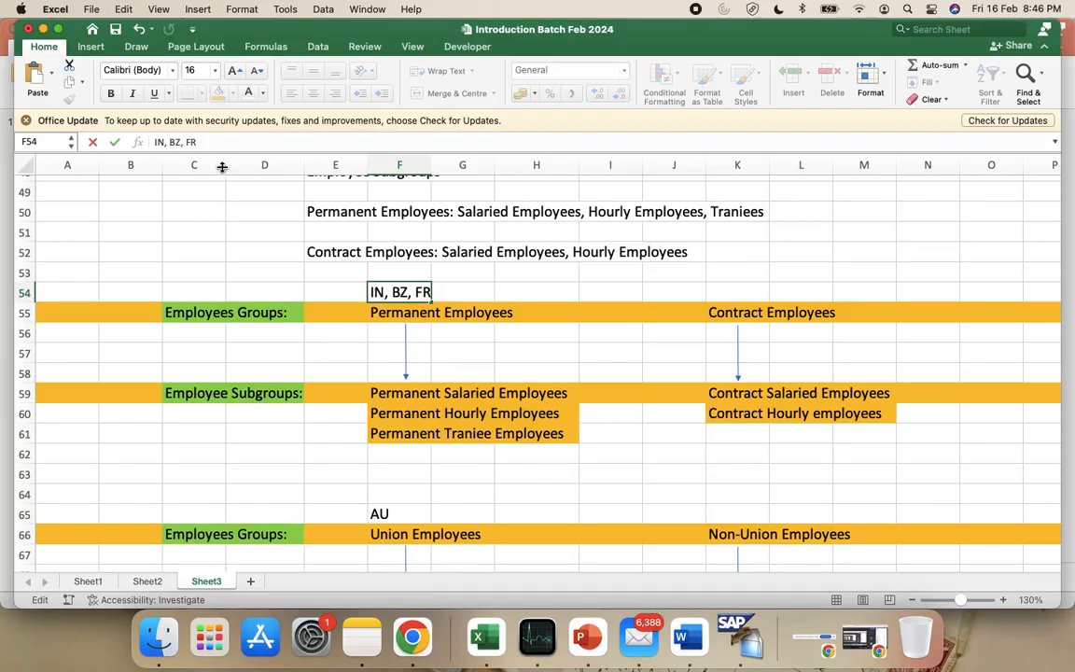
{"action": "left_click", "coordinate": [563, 392]}
{"action": "left_click", "coordinate": [650, 474]}
{"action": "scroll", "coordinate": [650, 474], "scroll_direction": "down", "scroll_amount": 3}
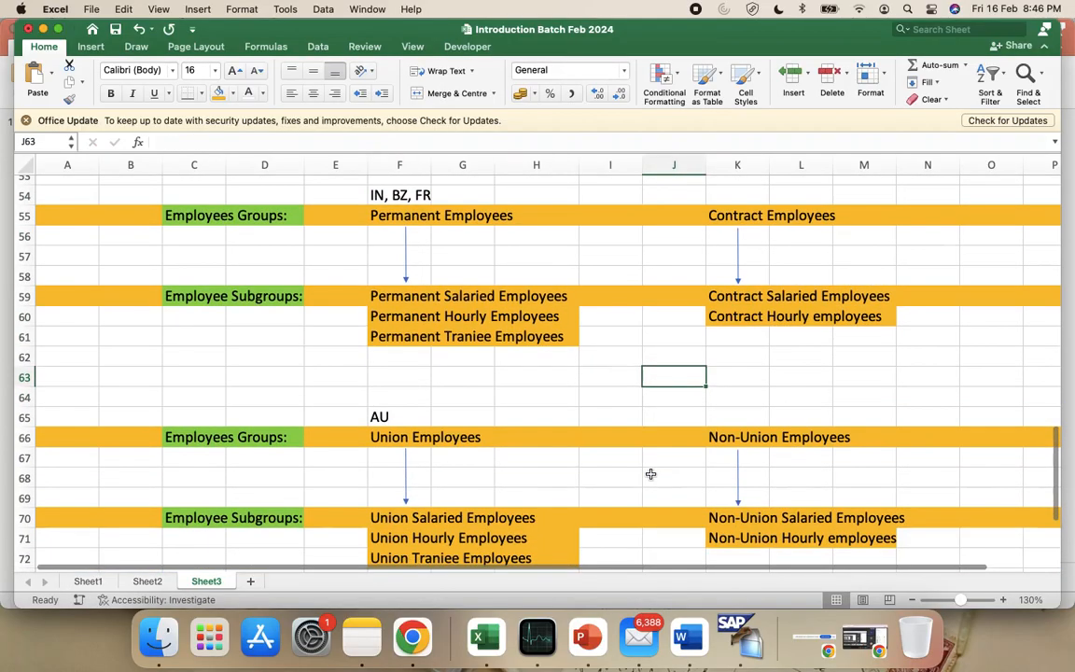
{"action": "scroll", "coordinate": [650, 474], "scroll_direction": "up", "scroll_amount": 5}
{"action": "scroll", "coordinate": [650, 474], "scroll_direction": "up", "scroll_amount": 4}
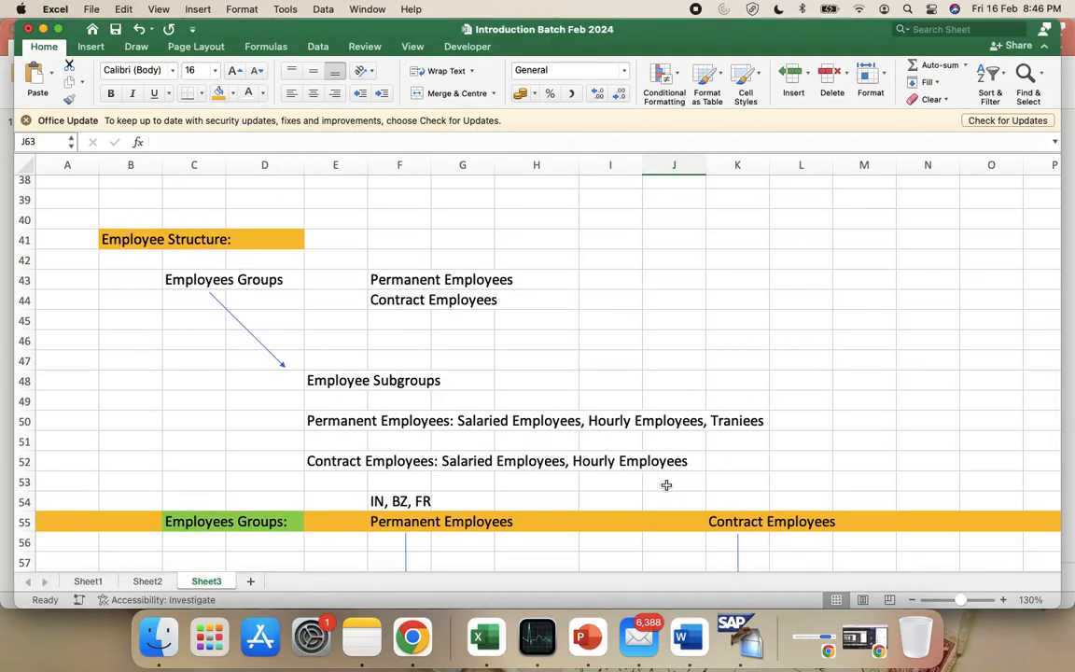
{"action": "scroll", "coordinate": [667, 484], "scroll_direction": "up", "scroll_amount": 15}
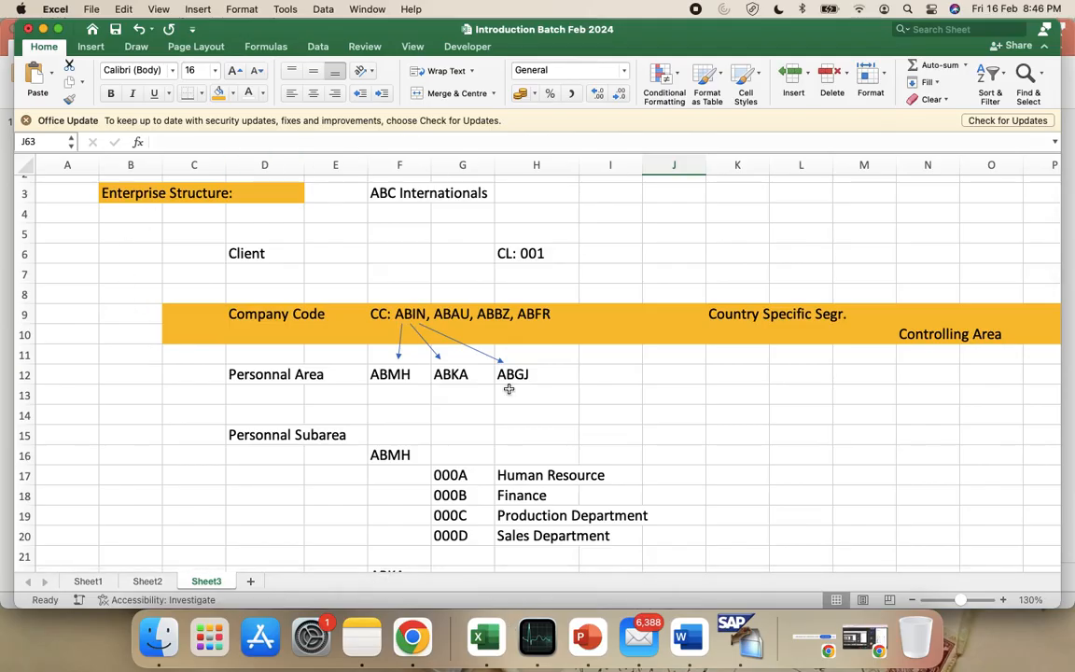
Switch to Finder and look through the UV Technocrats and SAP HCM Handbook folders for the course handbook.
{"action": "left_click", "coordinate": [155, 635]}
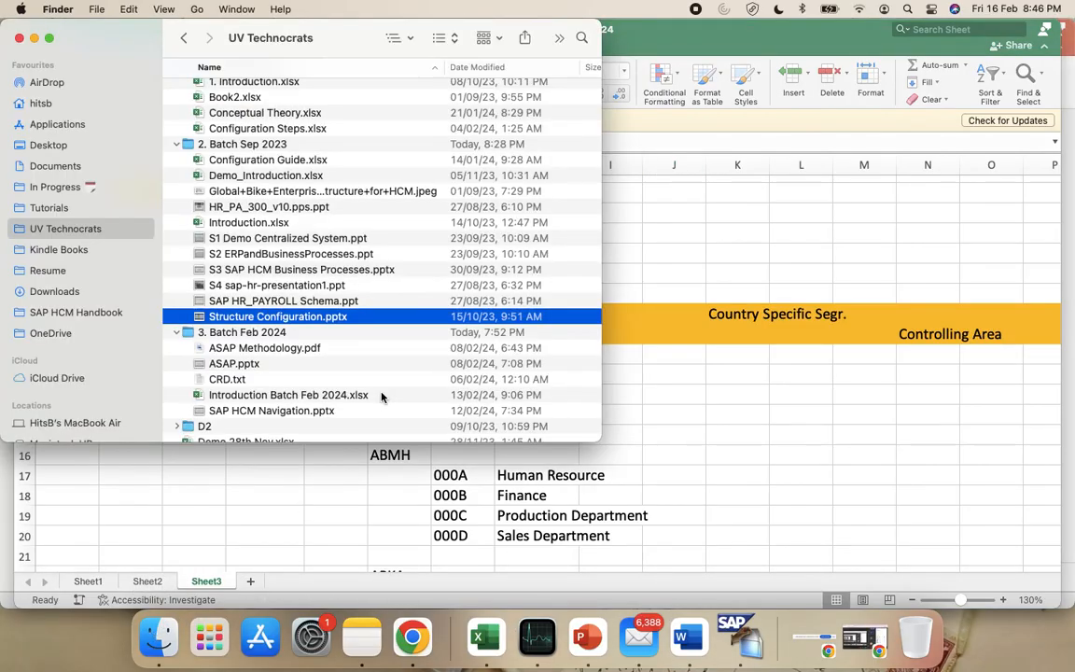
{"action": "scroll", "coordinate": [381, 396], "scroll_direction": "up", "scroll_amount": 1}
{"action": "scroll", "coordinate": [381, 396], "scroll_direction": "down", "scroll_amount": 5}
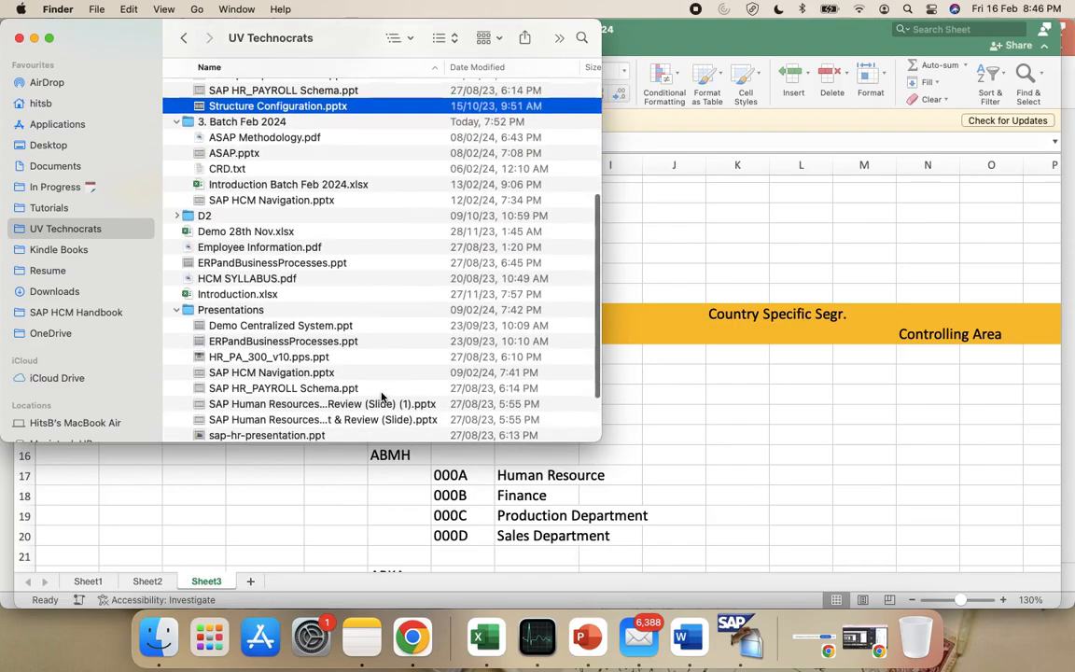
{"action": "scroll", "coordinate": [381, 396], "scroll_direction": "down", "scroll_amount": 3}
{"action": "scroll", "coordinate": [383, 407], "scroll_direction": "up", "scroll_amount": 3}
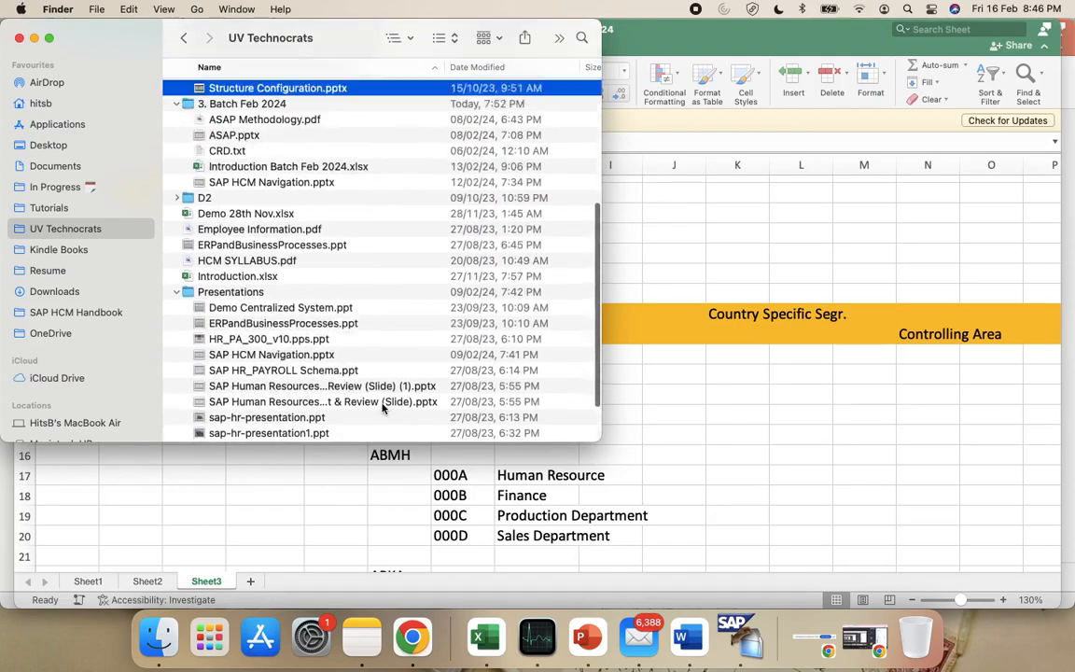
{"action": "scroll", "coordinate": [381, 407], "scroll_direction": "up", "scroll_amount": 5}
{"action": "scroll", "coordinate": [228, 297], "scroll_direction": "down", "scroll_amount": 1}
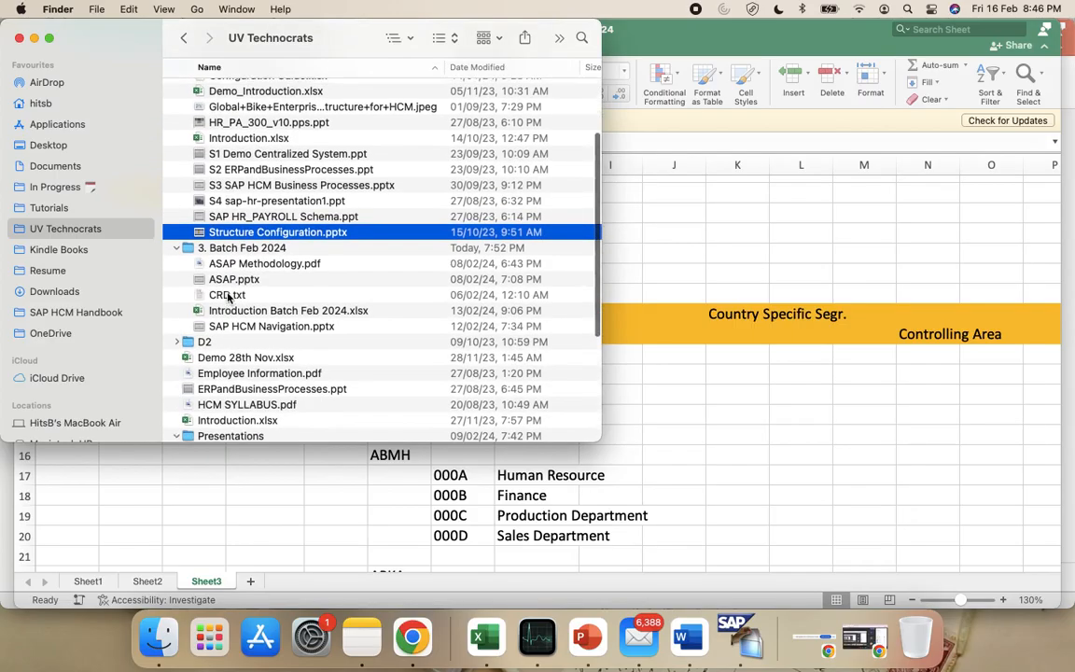
{"action": "scroll", "coordinate": [228, 297], "scroll_direction": "down", "scroll_amount": 7}
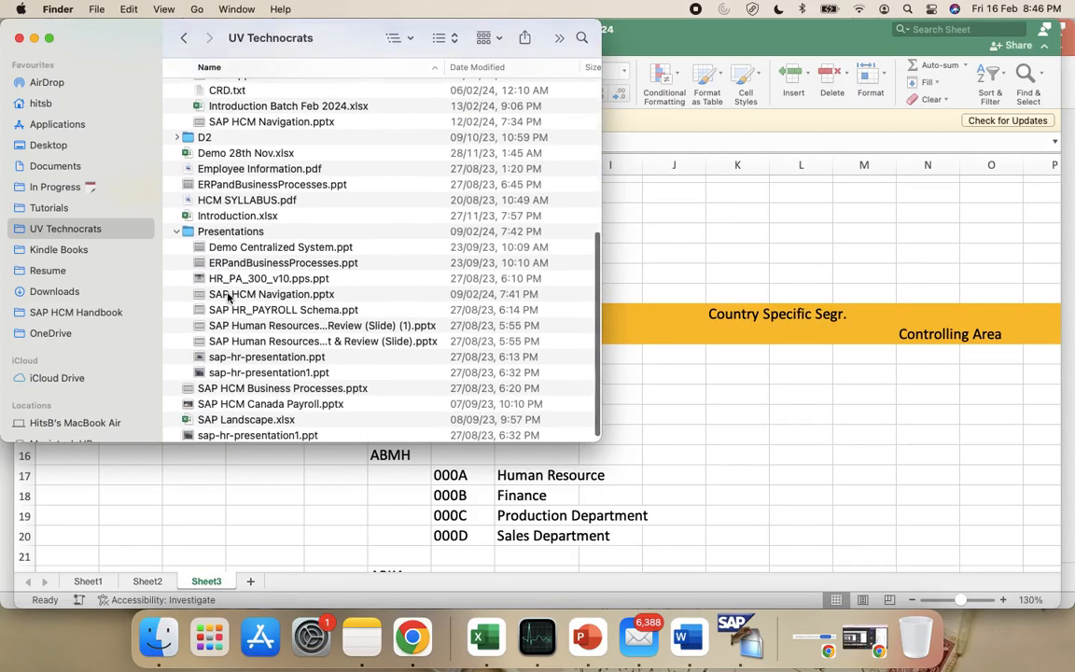
{"action": "scroll", "coordinate": [196, 271], "scroll_direction": "up", "scroll_amount": 10}
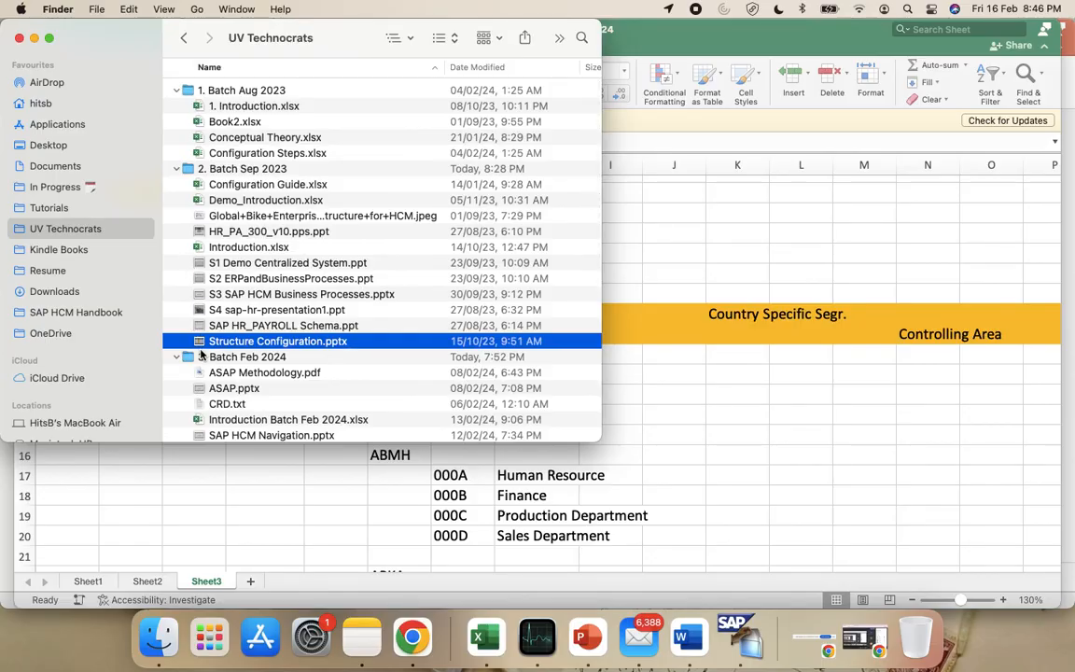
{"action": "left_click", "coordinate": [72, 313]}
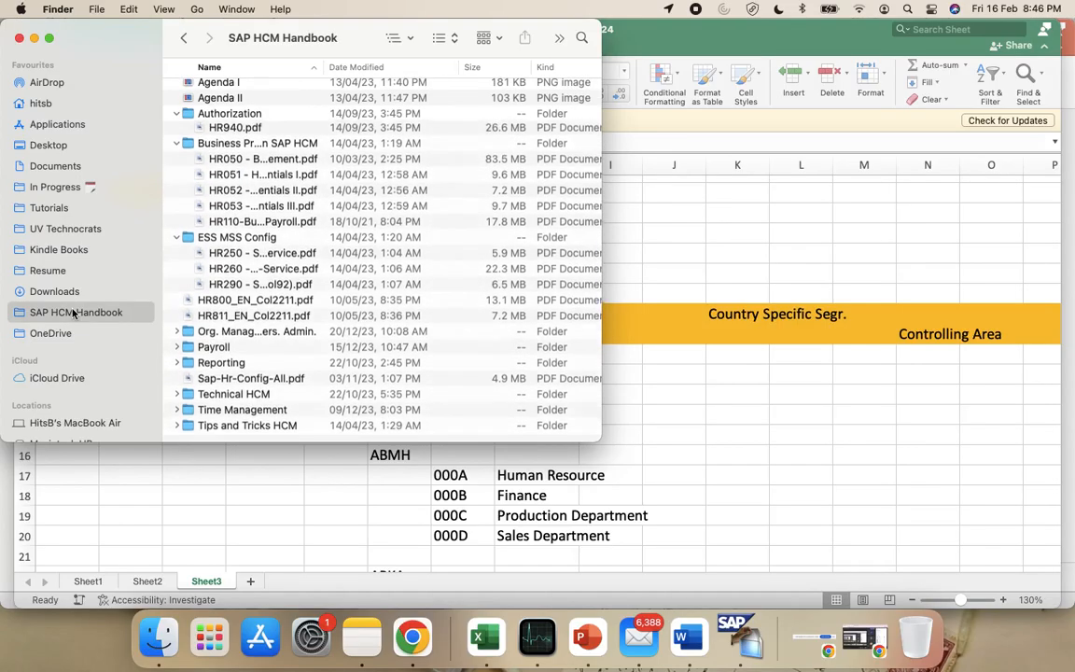
{"action": "scroll", "coordinate": [283, 323], "scroll_direction": "down", "scroll_amount": 2}
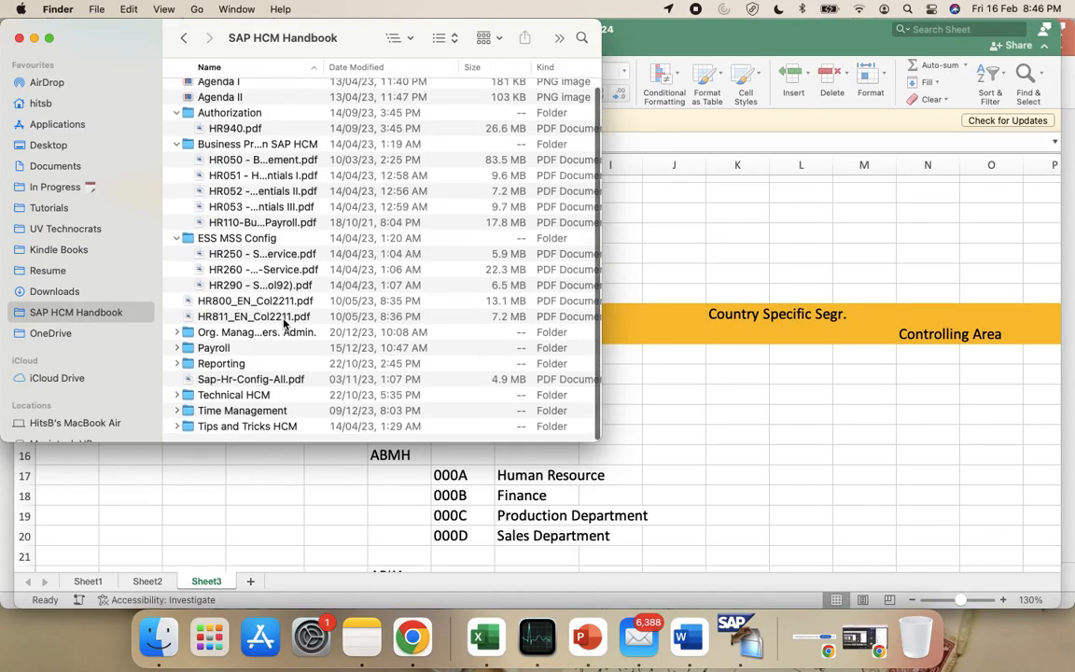
{"action": "left_click", "coordinate": [70, 230]}
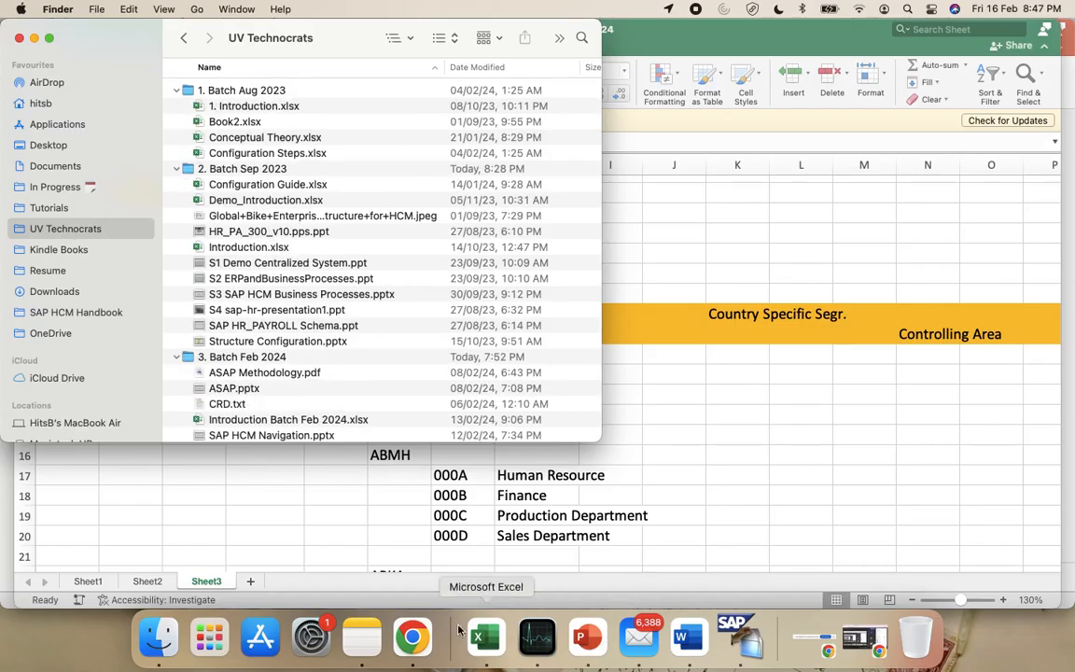
Switch to Google Drive in Chrome and open the SAP Learning Hub folder in My Drive.
{"action": "left_click", "coordinate": [412, 637]}
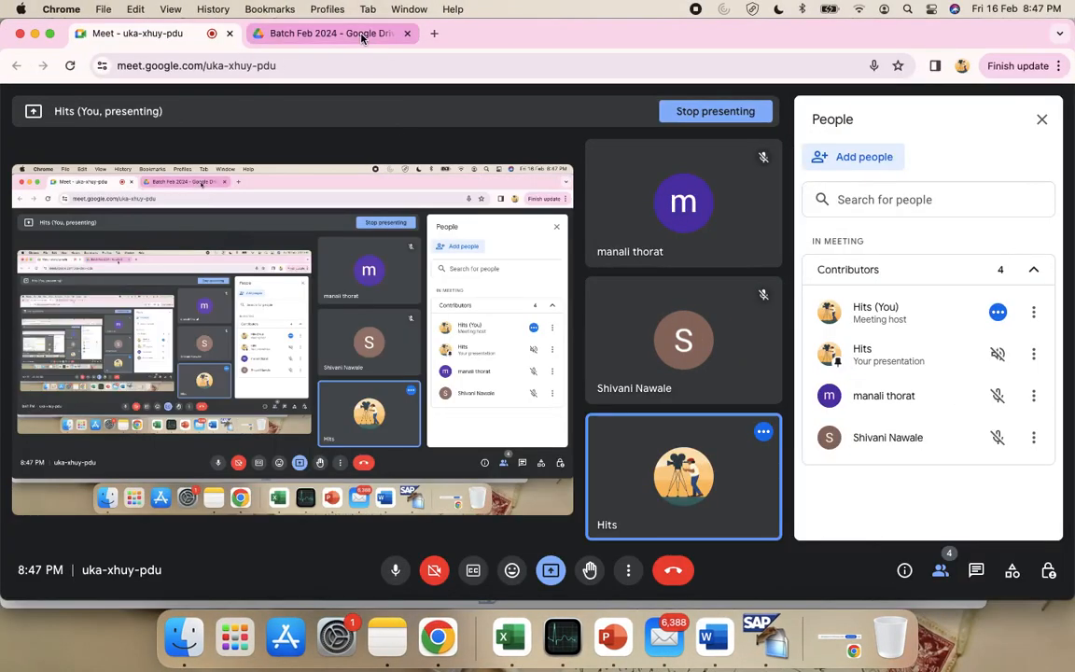
{"action": "left_click", "coordinate": [362, 37]}
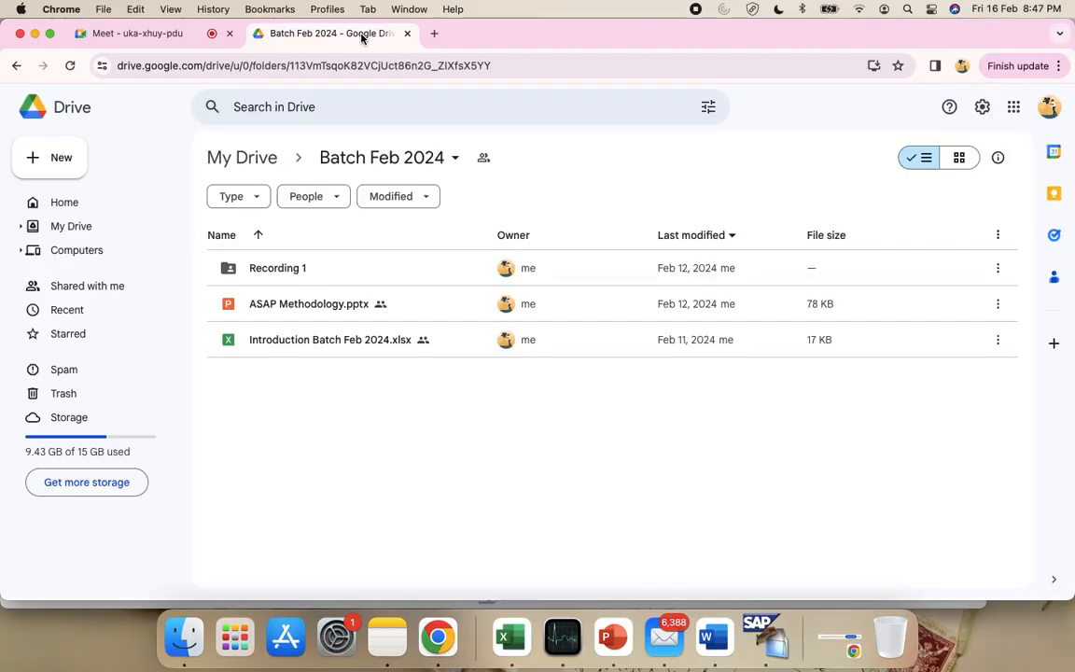
{"action": "left_click", "coordinate": [274, 152]}
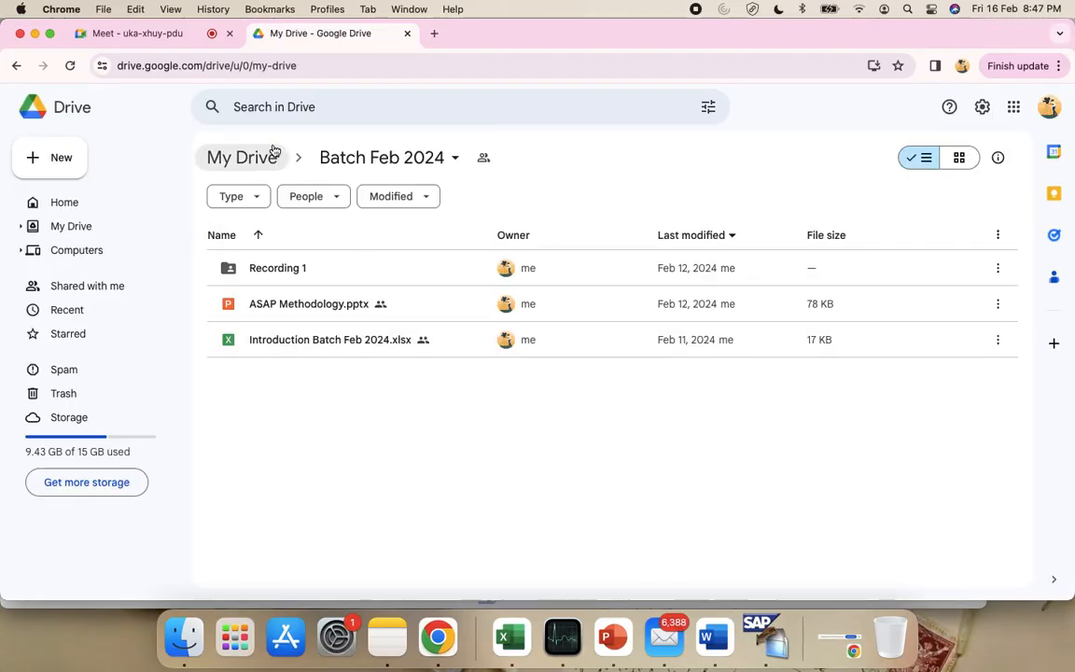
{"action": "scroll", "coordinate": [387, 435], "scroll_direction": "down", "scroll_amount": 2}
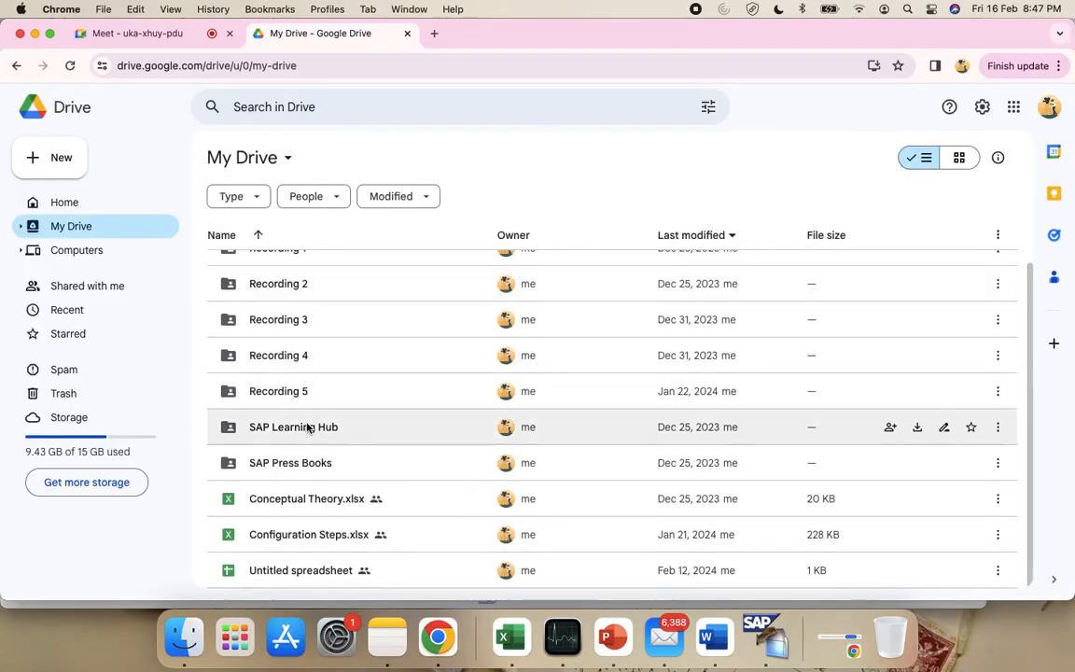
{"action": "double_click", "coordinate": [308, 427]}
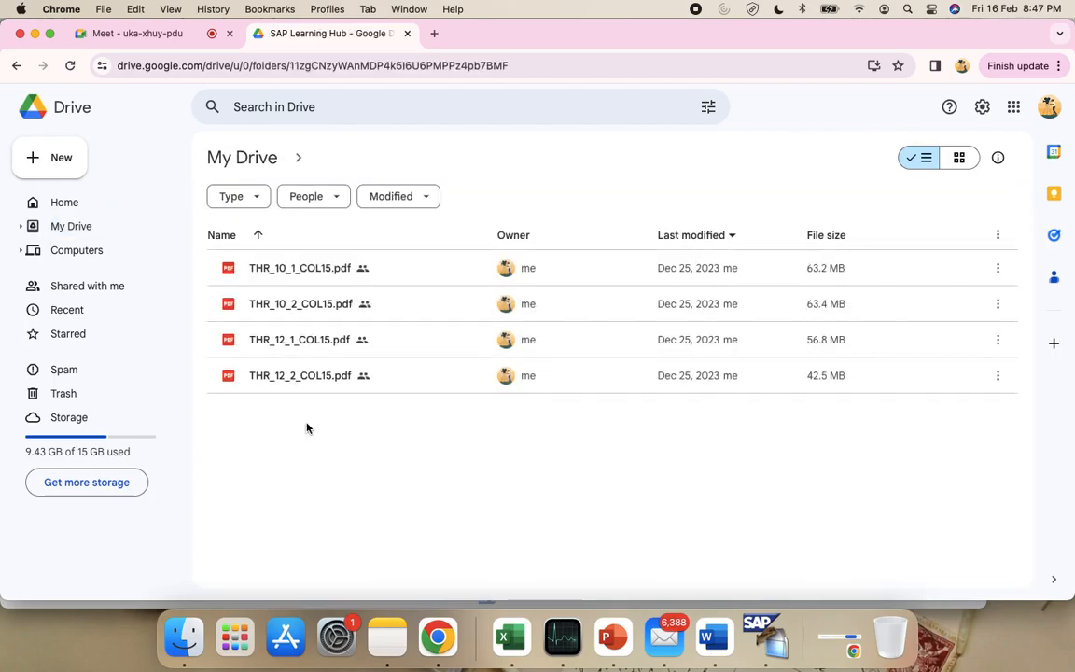
Preview THR_10_1_COL15.pdf from the SAP Learning Hub folder and download it.
{"action": "left_click", "coordinate": [386, 269]}
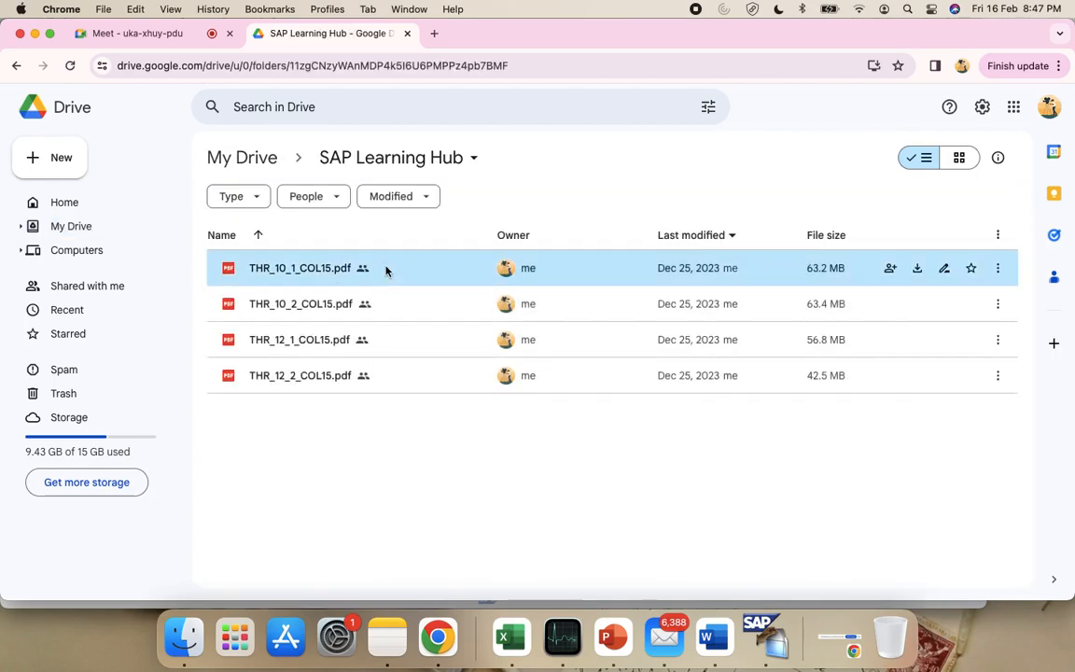
{"action": "double_click", "coordinate": [385, 269]}
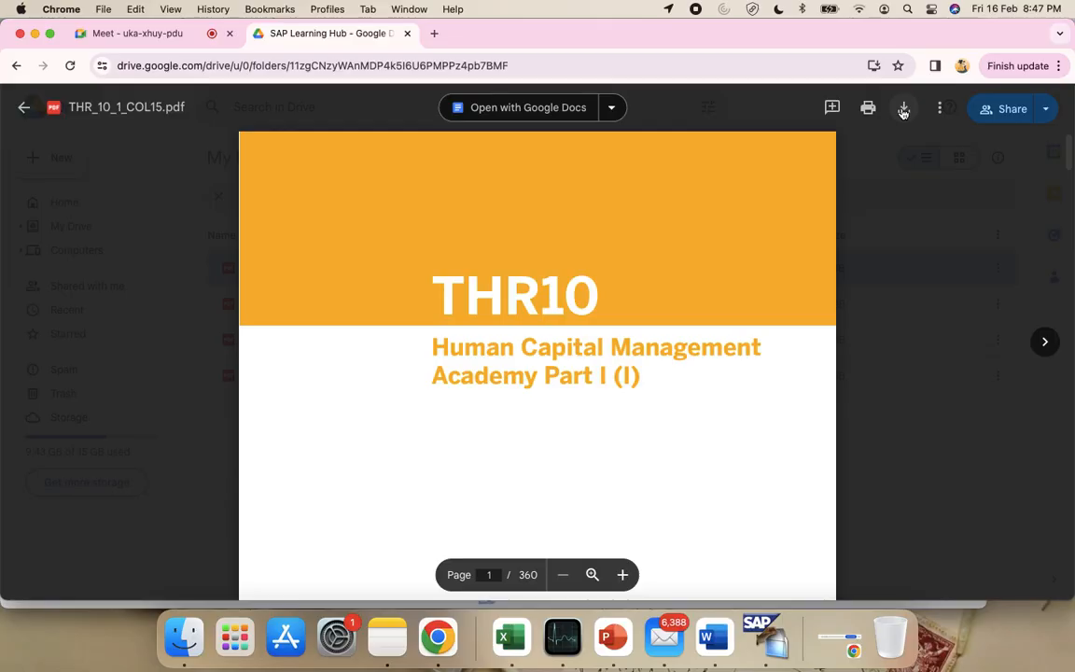
{"action": "left_click", "coordinate": [903, 110]}
Examine the Contents page of the THR10 handbook, dismissing the multiple-download request, and close the preview.
{"action": "scroll", "coordinate": [380, 382], "scroll_direction": "down", "scroll_amount": 5}
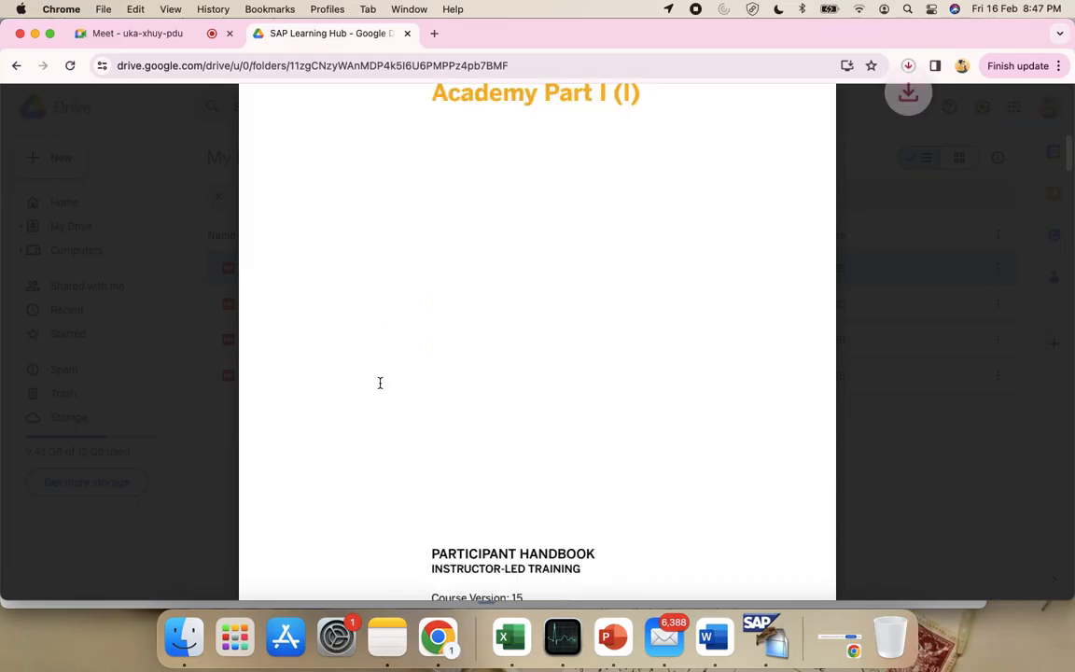
{"action": "scroll", "coordinate": [391, 521], "scroll_direction": "down", "scroll_amount": 10}
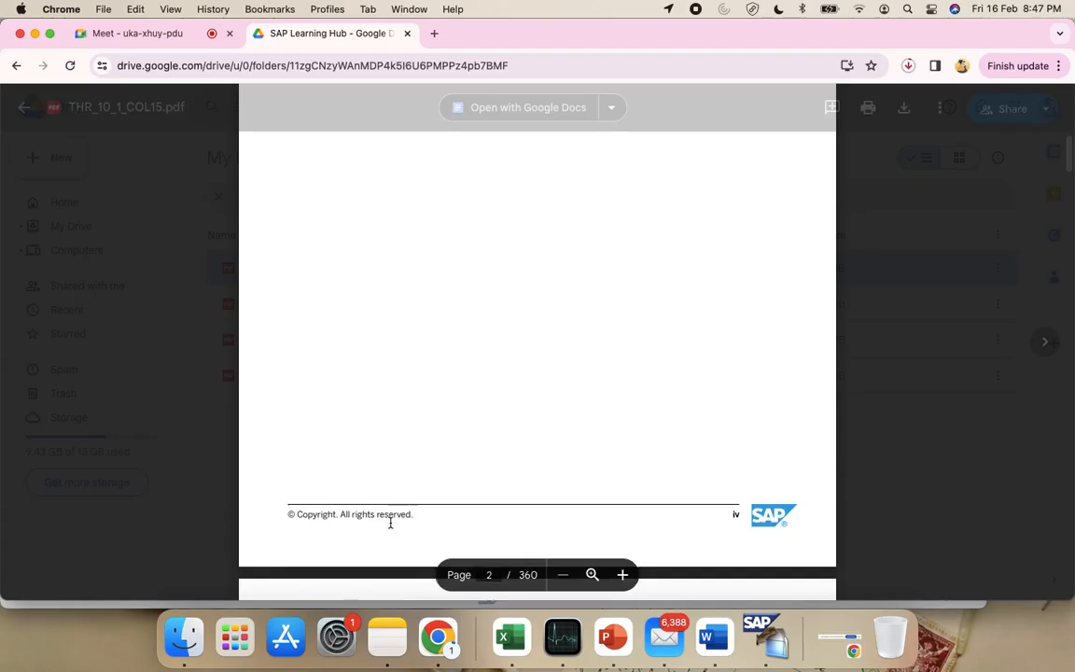
{"action": "scroll", "coordinate": [390, 522], "scroll_direction": "down", "scroll_amount": 5}
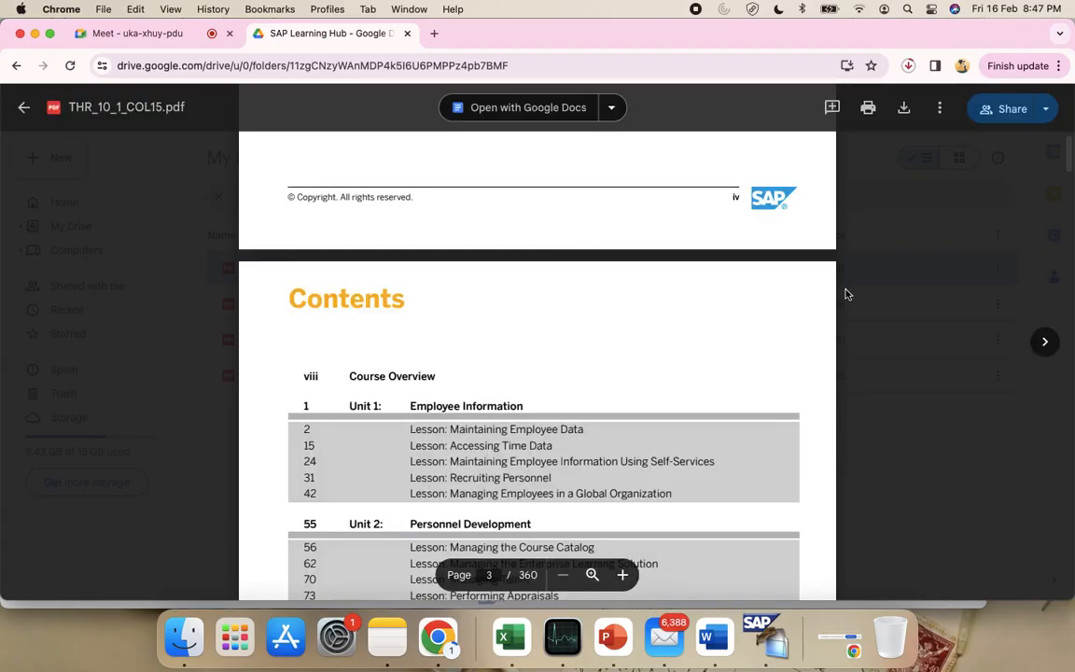
{"action": "scroll", "coordinate": [772, 279], "scroll_direction": "down", "scroll_amount": 5}
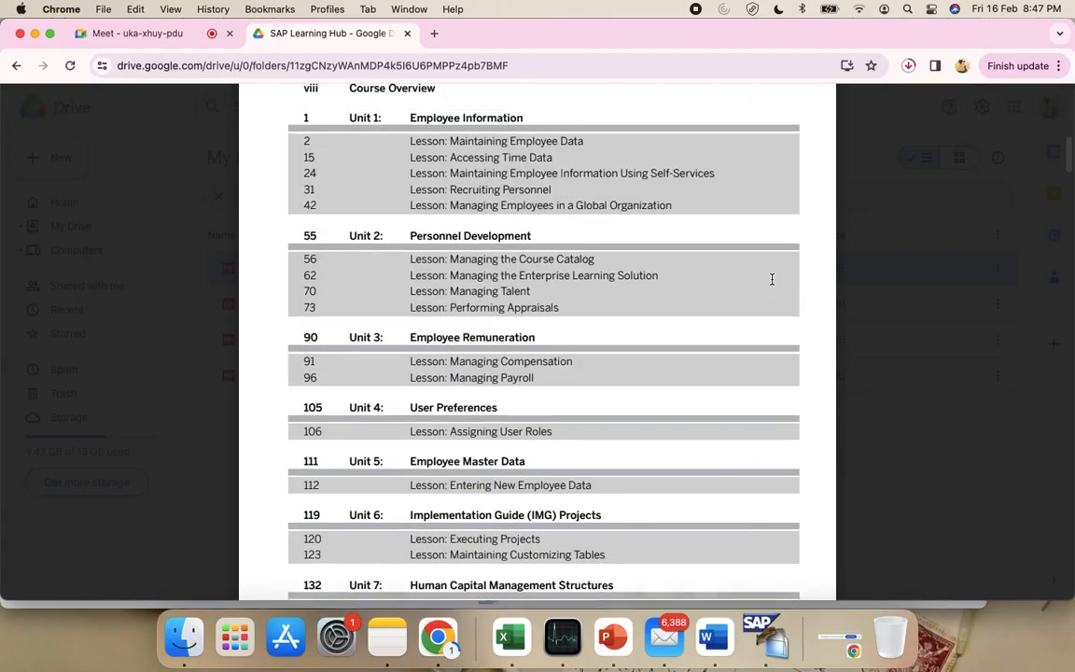
{"action": "scroll", "coordinate": [772, 279], "scroll_direction": "up", "scroll_amount": 3}
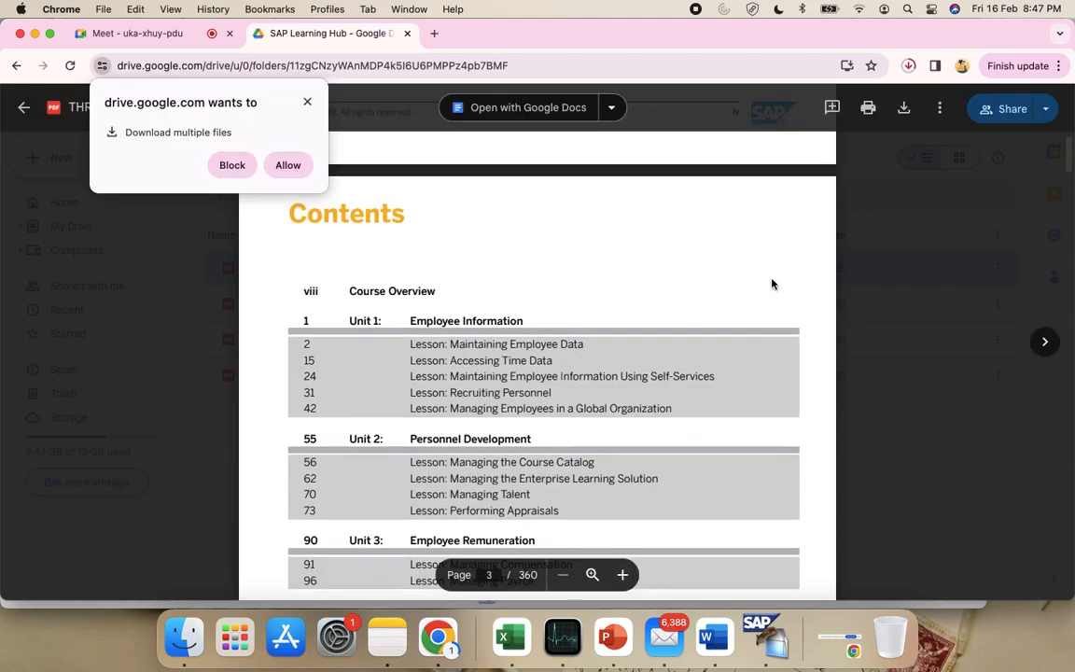
{"action": "left_click", "coordinate": [307, 102]}
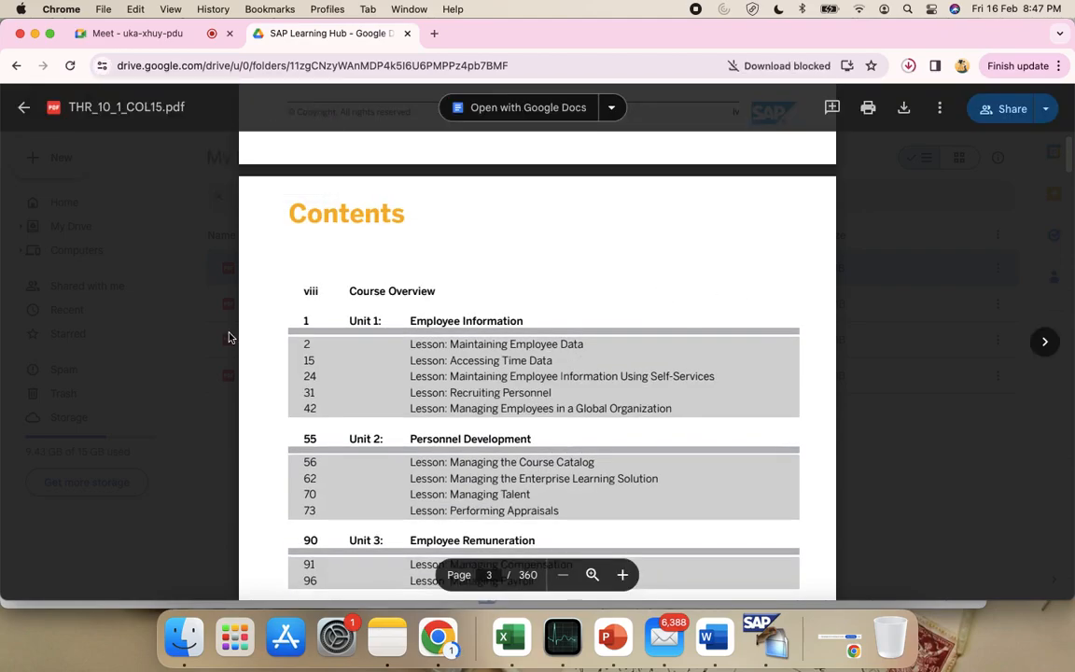
{"action": "left_click", "coordinate": [228, 337]}
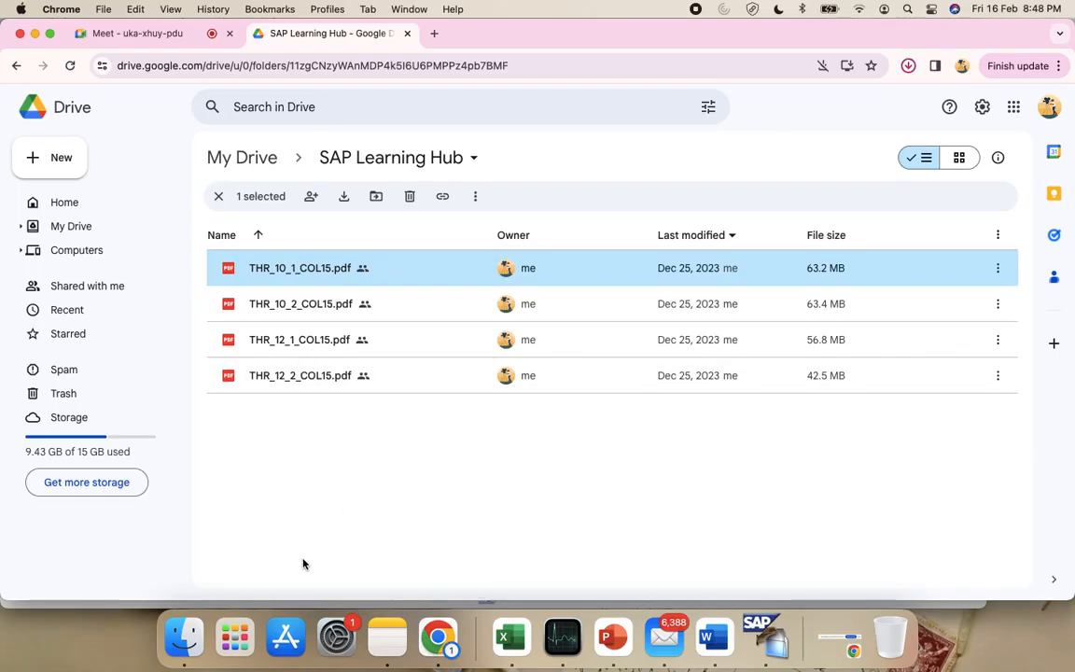
Switch to Finder and select the THR_10_1_COL15 download in the Downloads folder.
{"action": "left_click", "coordinate": [184, 637]}
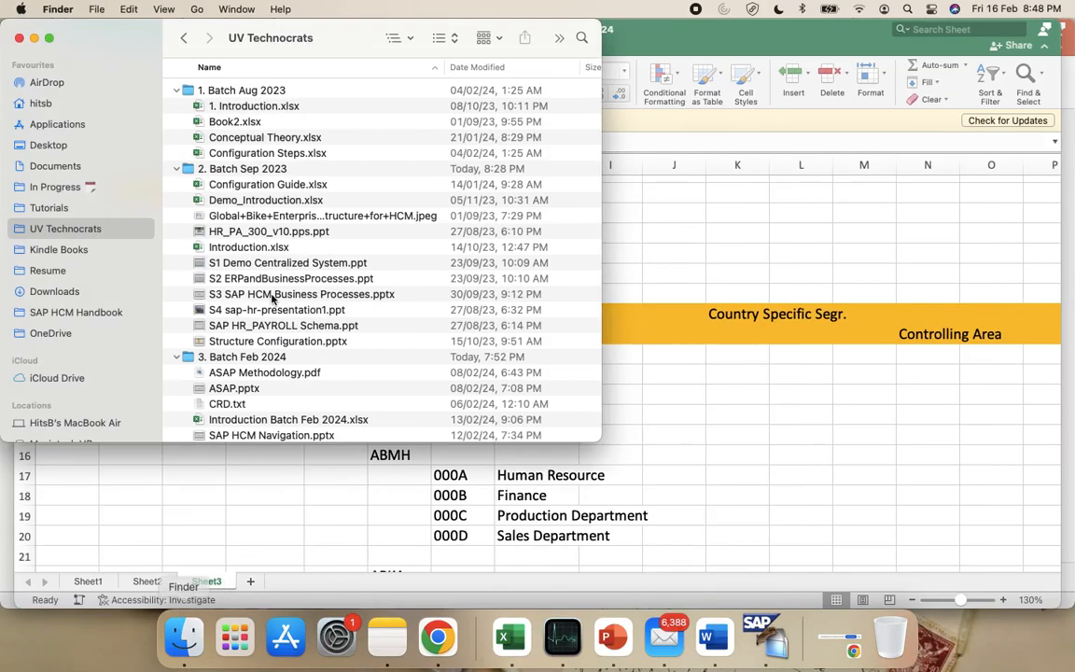
{"action": "left_click", "coordinate": [99, 295]}
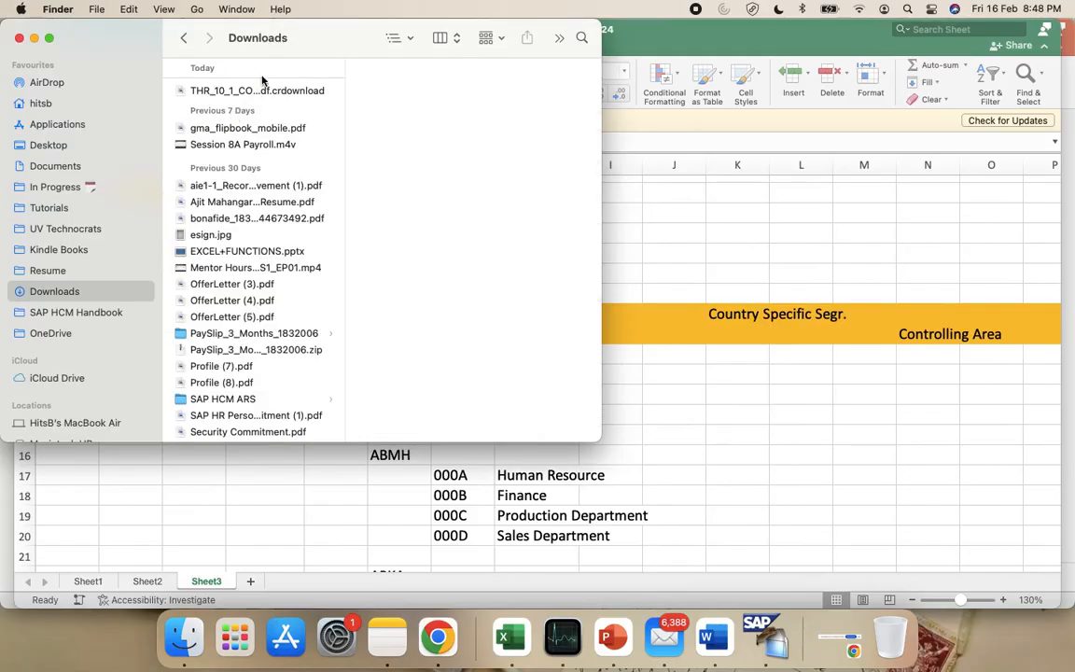
{"action": "left_click", "coordinate": [267, 93]}
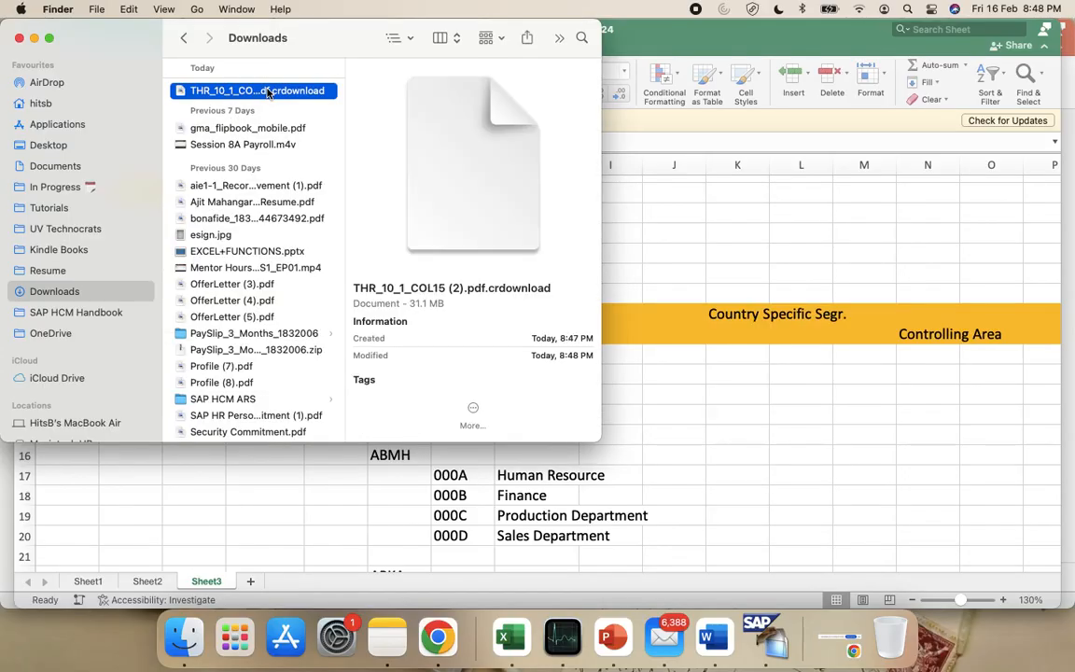
{"action": "left_click", "coordinate": [266, 92]}
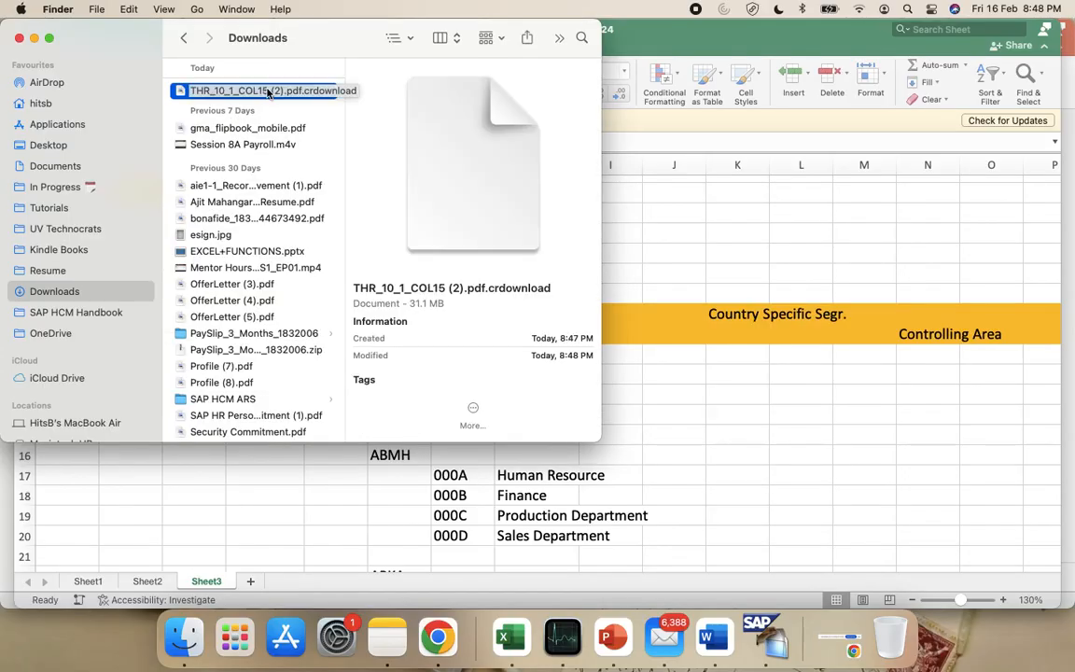
{"action": "left_click", "coordinate": [184, 96]}
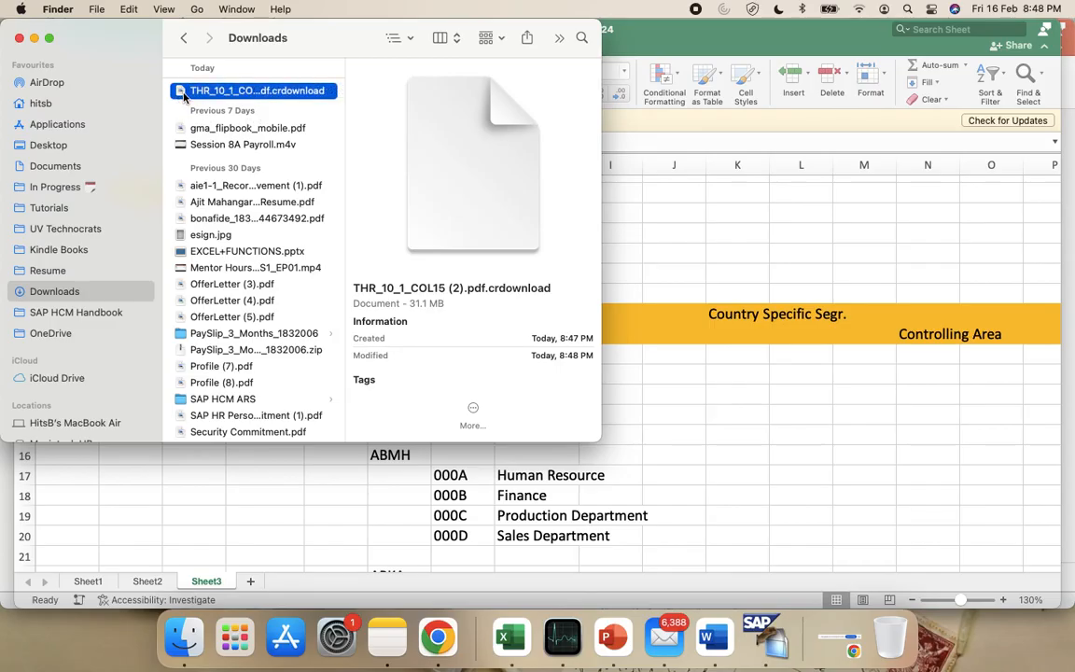
{"action": "left_click", "coordinate": [221, 131]}
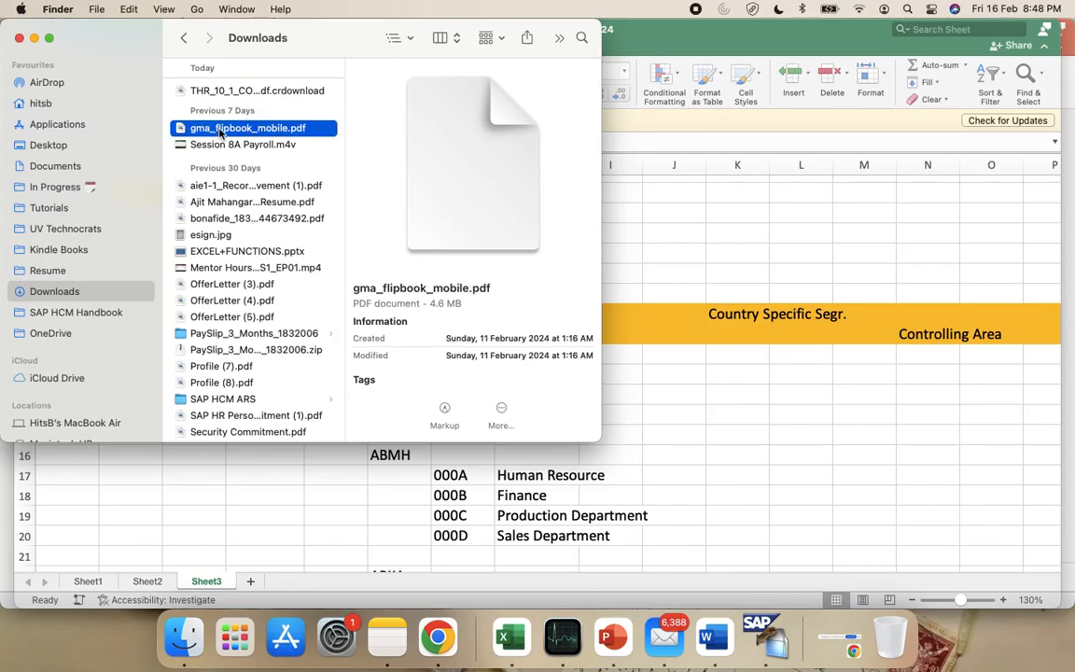
{"action": "left_click", "coordinate": [206, 93]}
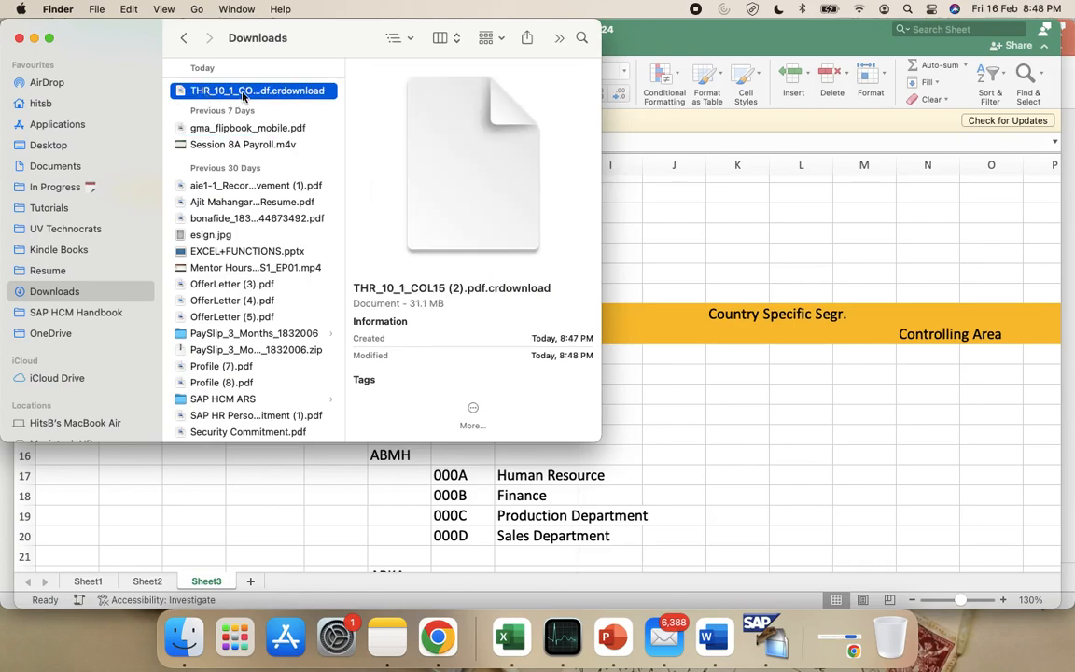
Confirm the name THR_10_1_COL15 (2).pdf for the downloaded file, choosing the .pdf extension.
{"action": "left_click", "coordinate": [243, 94]}
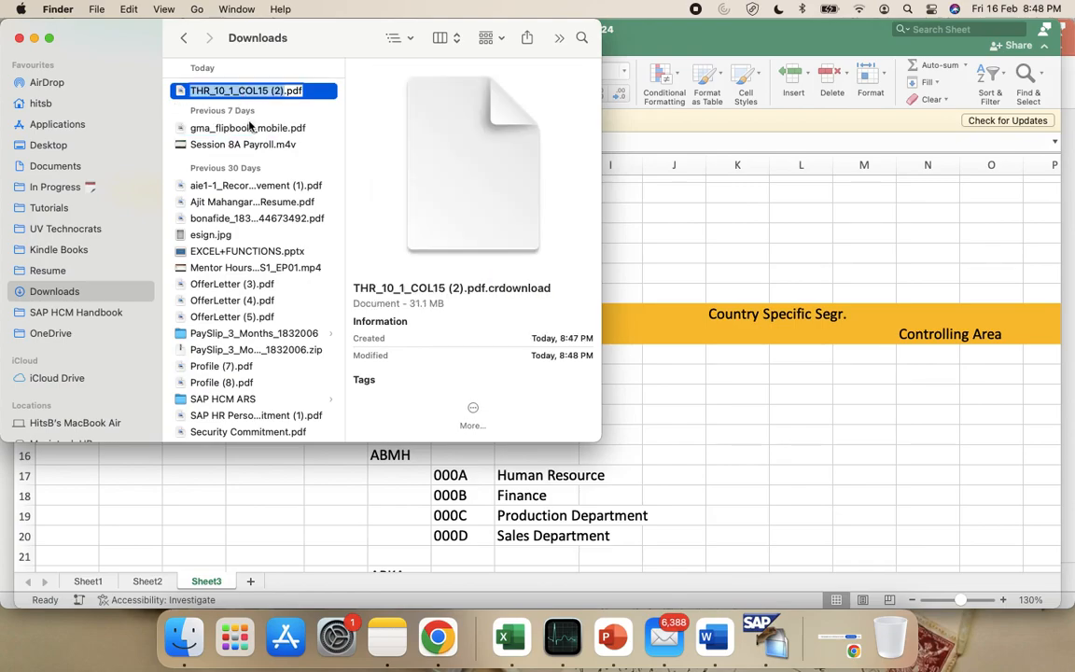
{"action": "key", "text": "Return"}
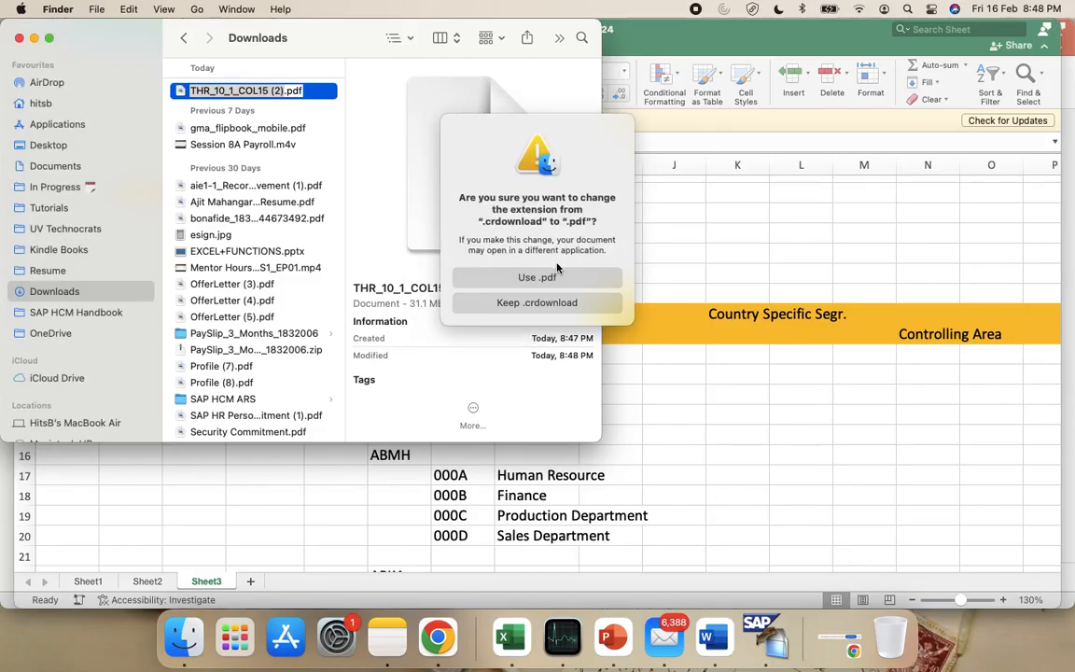
{"action": "left_click", "coordinate": [537, 277]}
Open THR_10_1_COL15 (2).pdf from the Downloads folder in Preview.
{"action": "key", "text": "Down"}
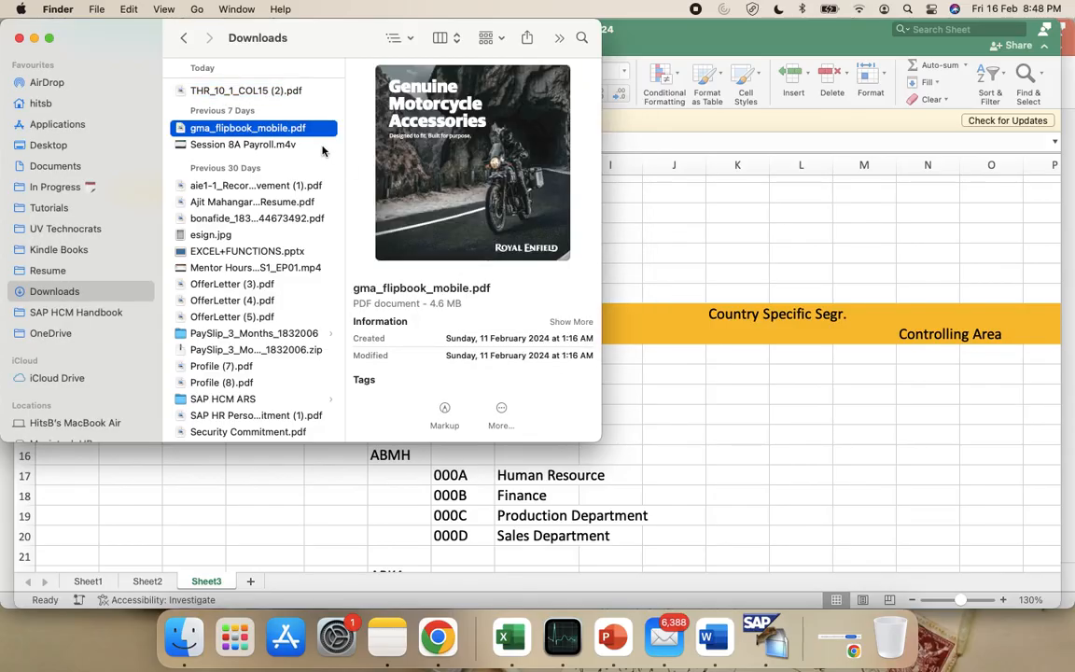
{"action": "left_click", "coordinate": [250, 92]}
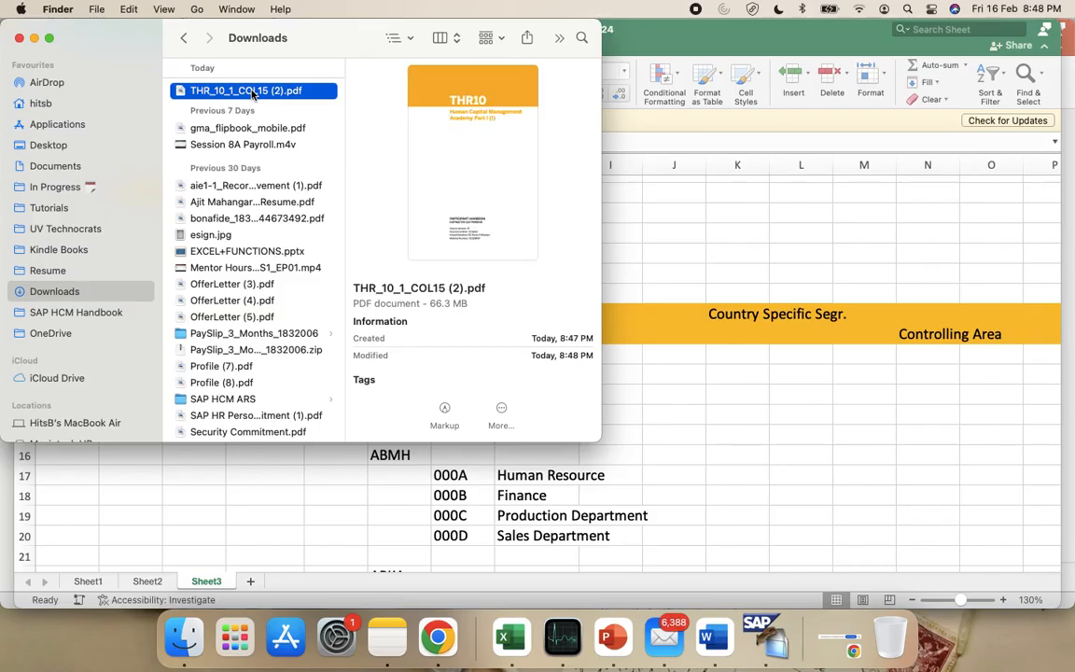
{"action": "double_click", "coordinate": [252, 93]}
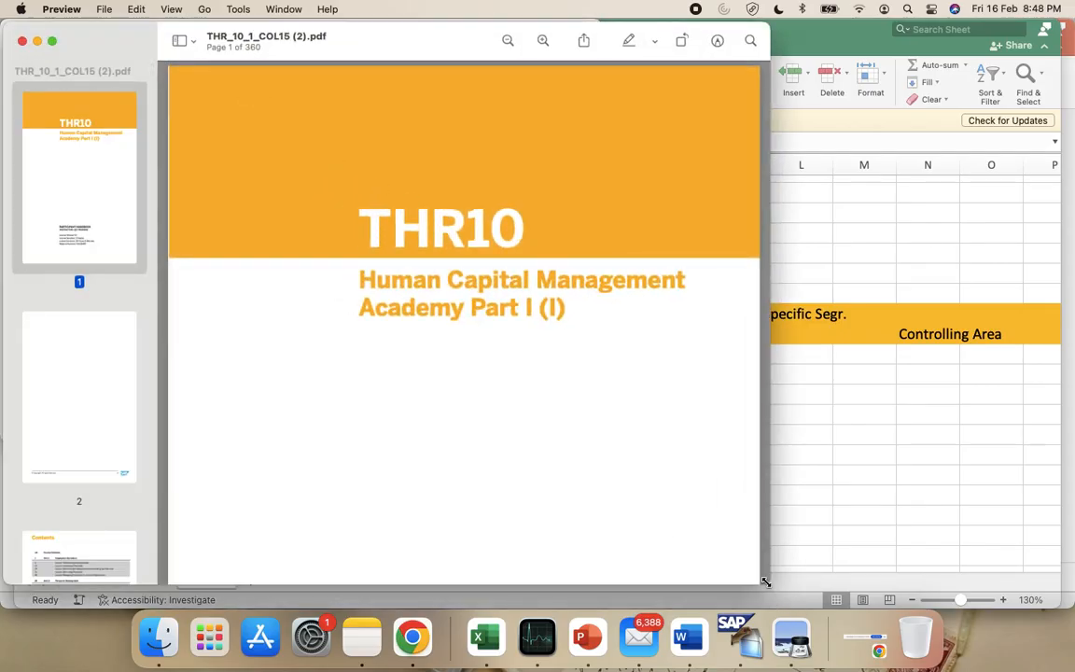
Enlarge the handbook window, go to the Contents on page 3 and magnify the page for reading.
{"action": "left_click_drag", "start_coordinate": [779, 602], "coordinate": [1024, 625]}
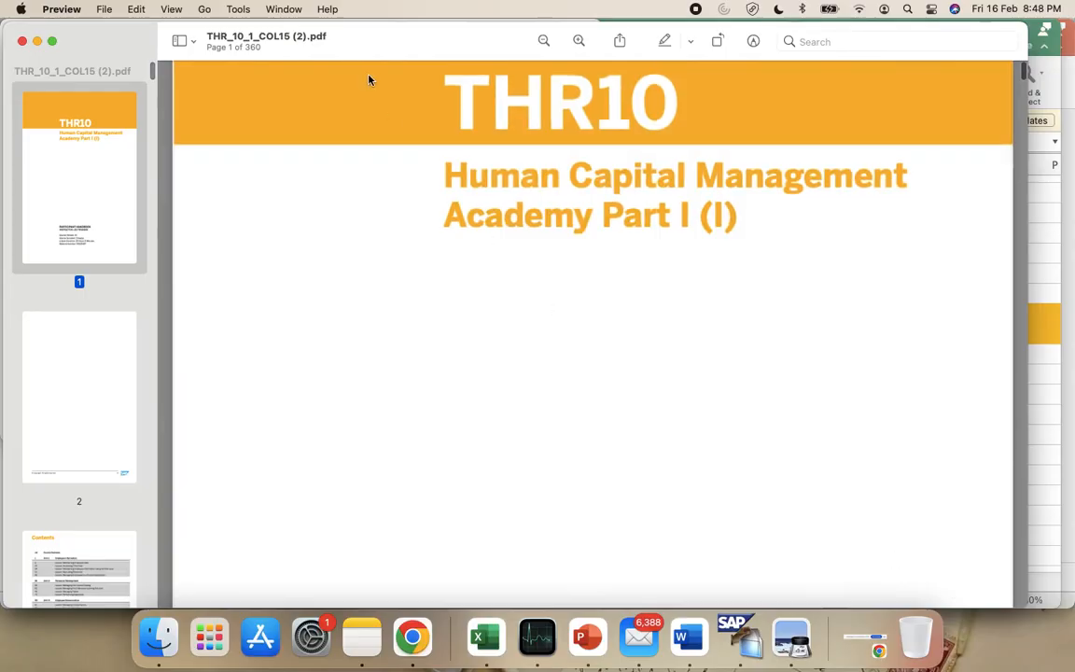
{"action": "left_click", "coordinate": [543, 40]}
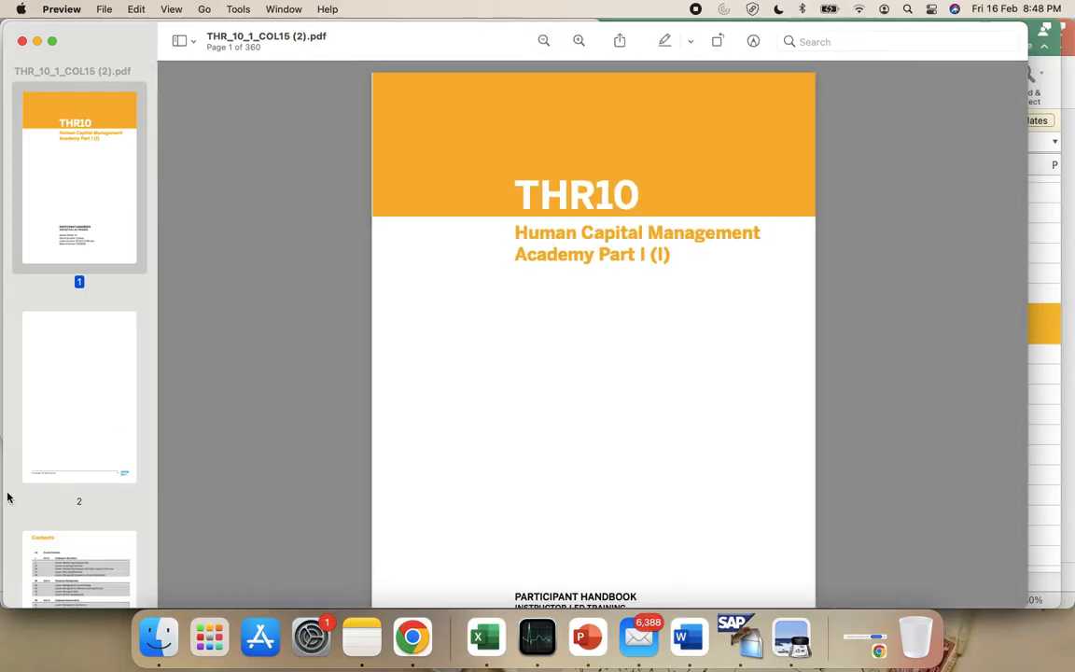
{"action": "scroll", "coordinate": [9, 496], "scroll_direction": "down", "scroll_amount": 3}
{"action": "left_click", "coordinate": [122, 509]}
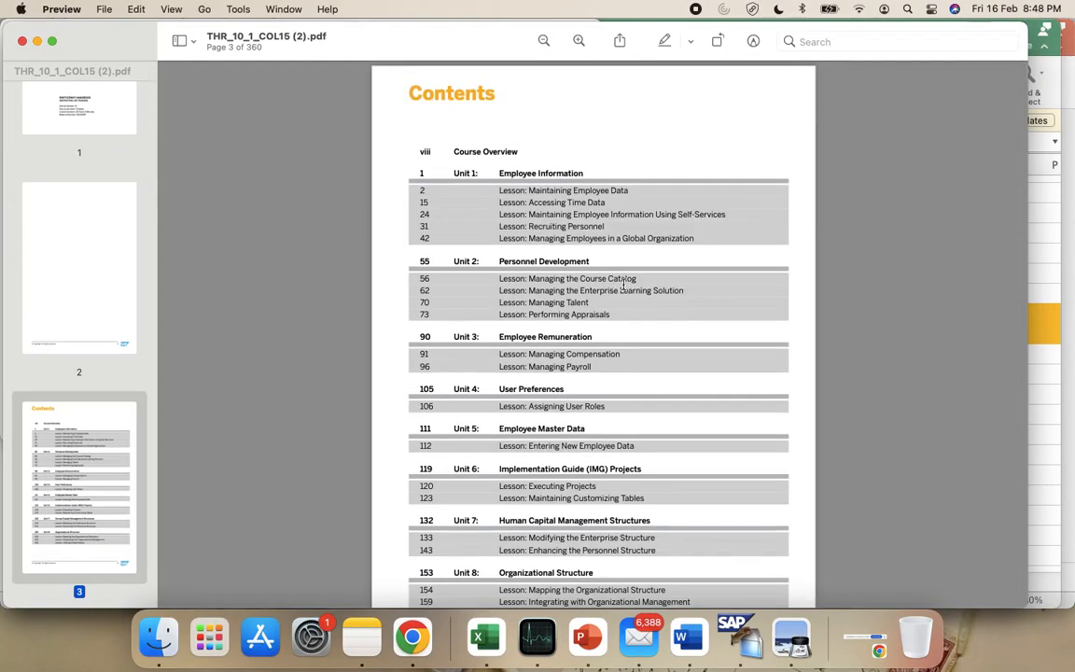
{"action": "left_click", "coordinate": [578, 40]}
{"action": "left_click", "coordinate": [578, 40]}
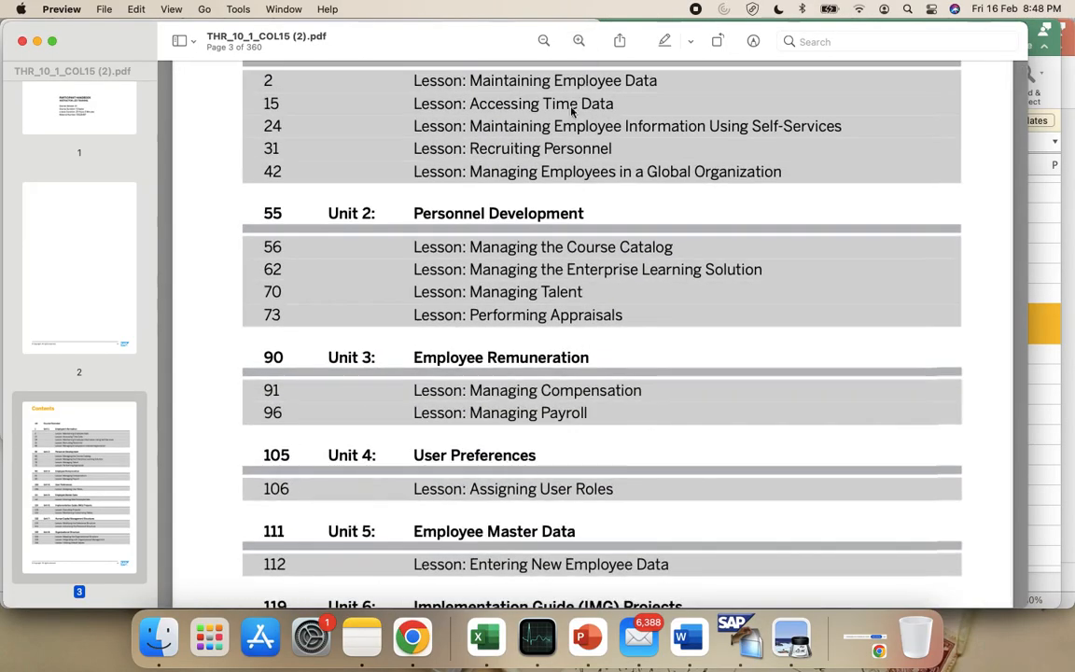
Review the units listed on the Contents page and highlight the Unit 7 heading "Human Capital Management Structures".
{"action": "scroll", "coordinate": [495, 250], "scroll_direction": "up", "scroll_amount": 3}
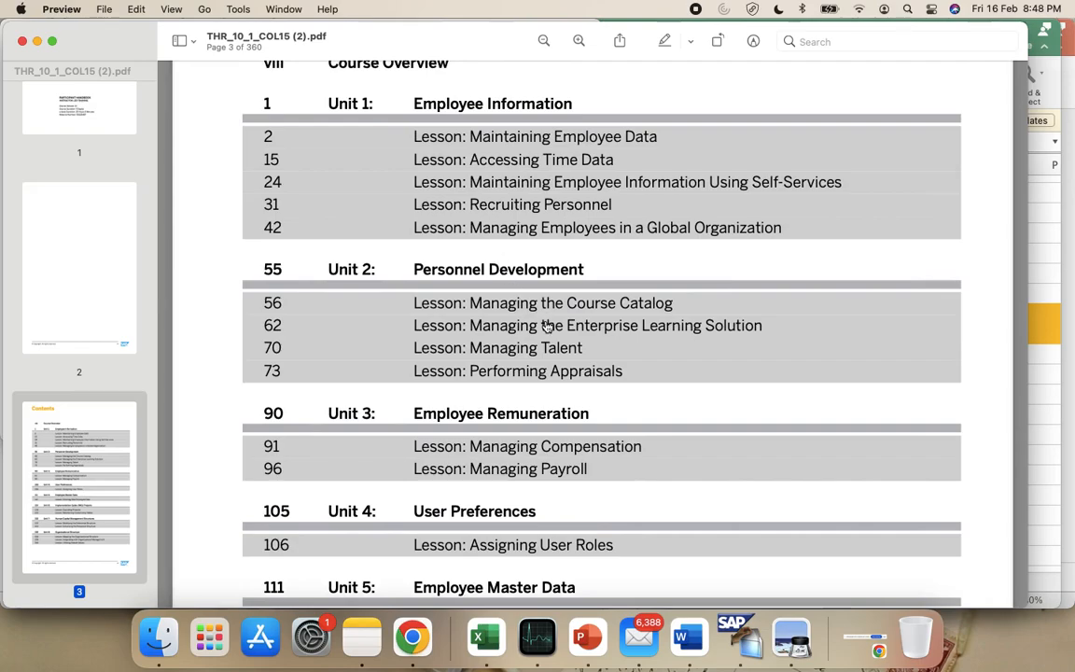
{"action": "scroll", "coordinate": [545, 321], "scroll_direction": "down", "scroll_amount": 5}
{"action": "scroll", "coordinate": [548, 325], "scroll_direction": "down", "scroll_amount": 5}
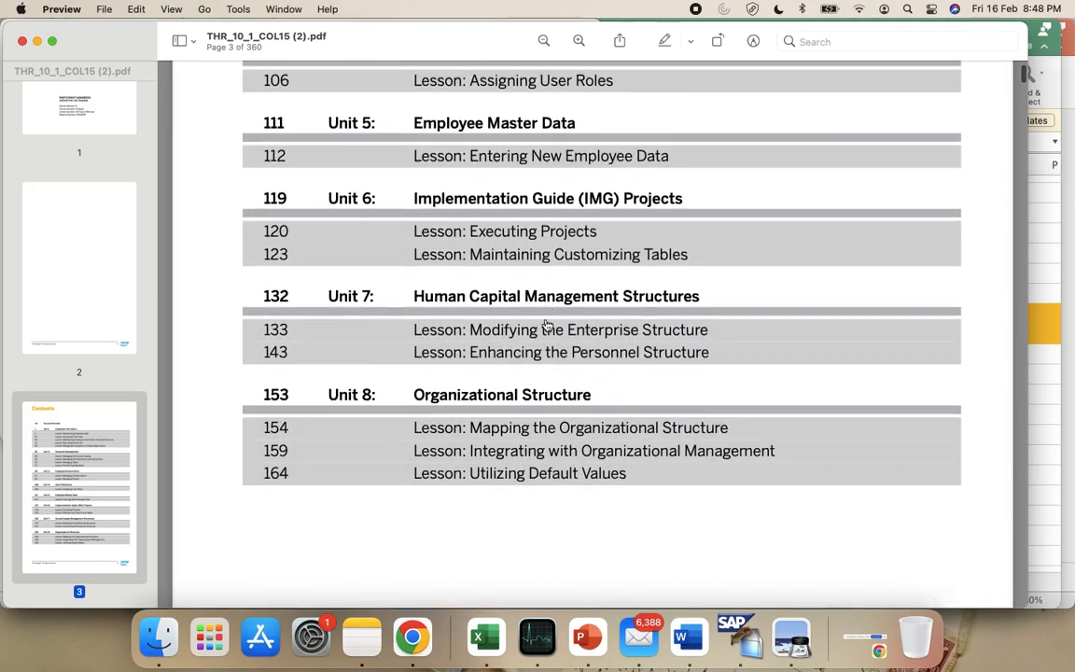
{"action": "scroll", "coordinate": [548, 324], "scroll_direction": "up", "scroll_amount": 3}
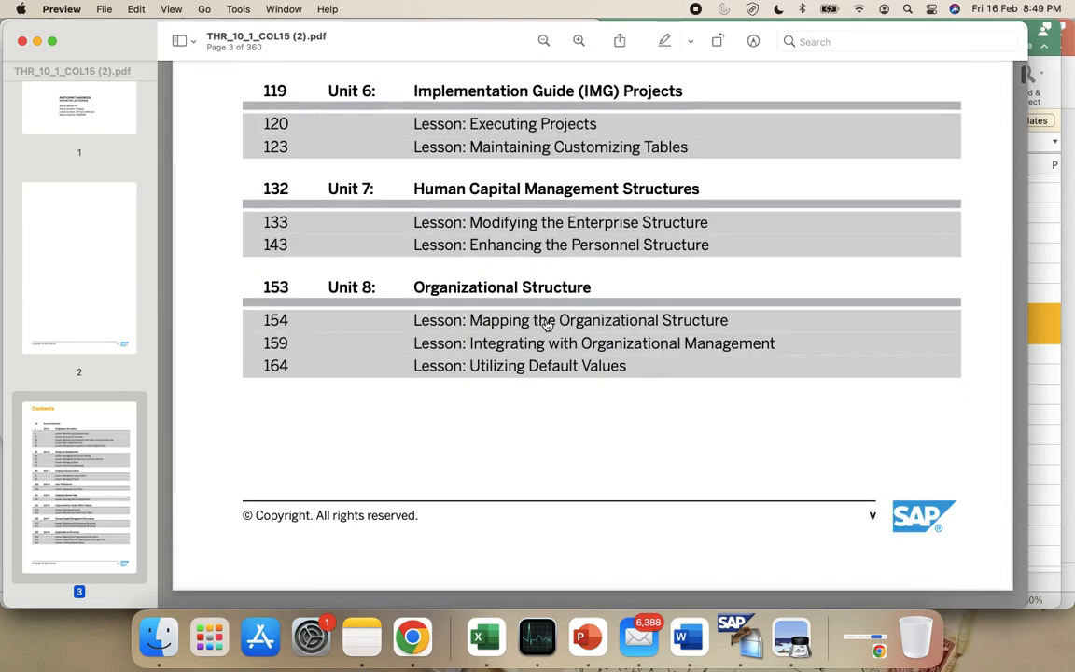
{"action": "scroll", "coordinate": [547, 324], "scroll_direction": "down", "scroll_amount": 3}
{"action": "scroll", "coordinate": [547, 324], "scroll_direction": "up", "scroll_amount": 2}
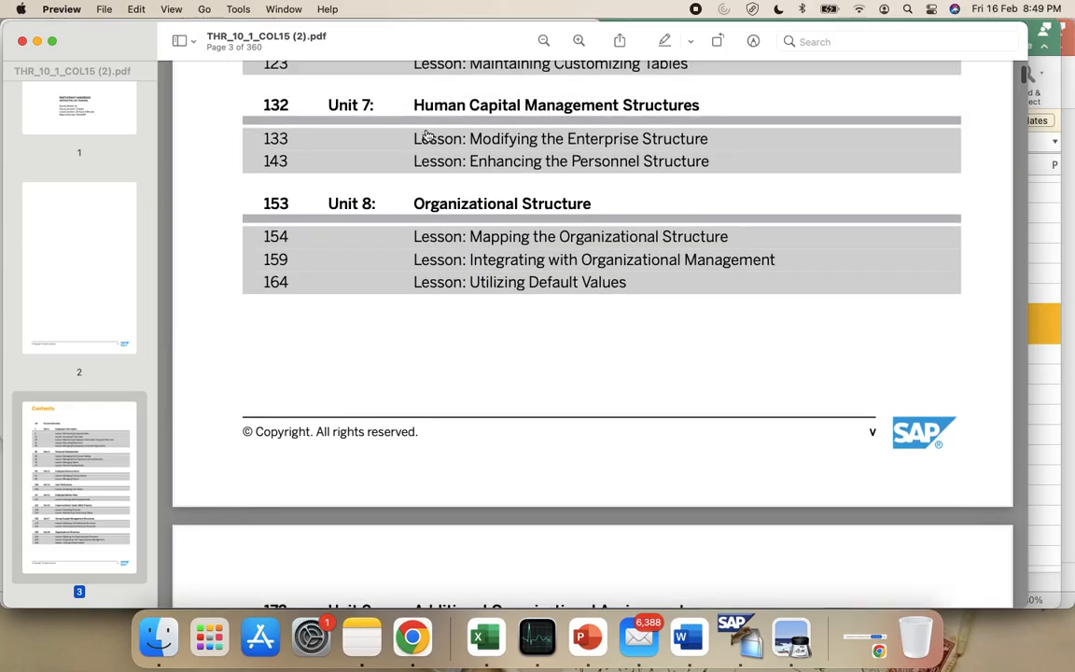
{"action": "left_click_drag", "start_coordinate": [415, 104], "coordinate": [664, 116]}
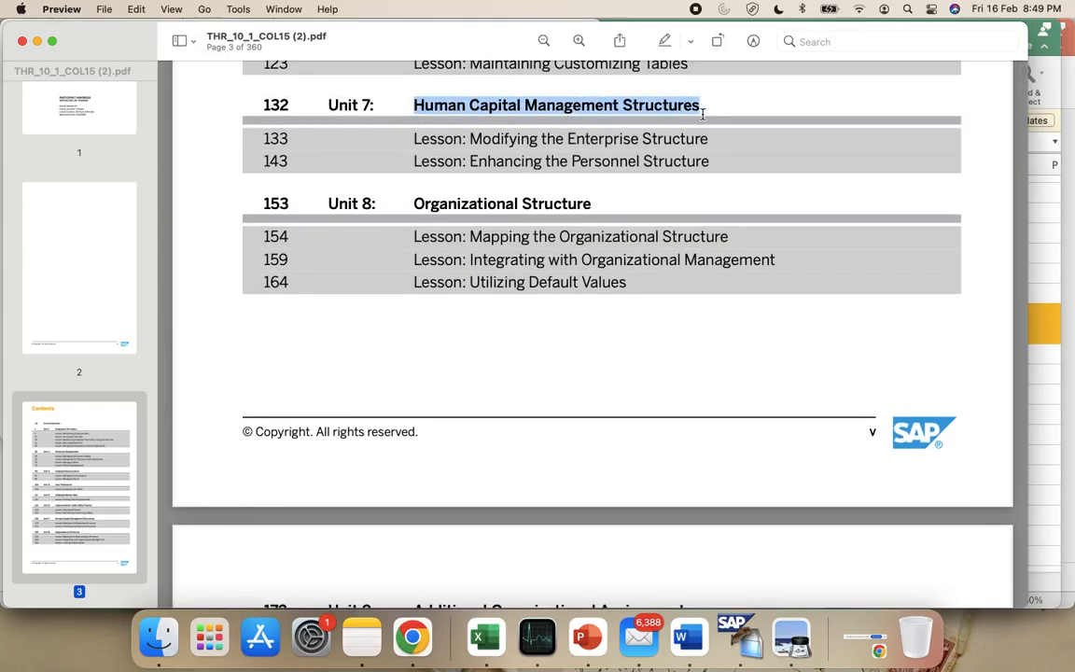
{"action": "scroll", "coordinate": [422, 165], "scroll_direction": "up", "scroll_amount": 10}
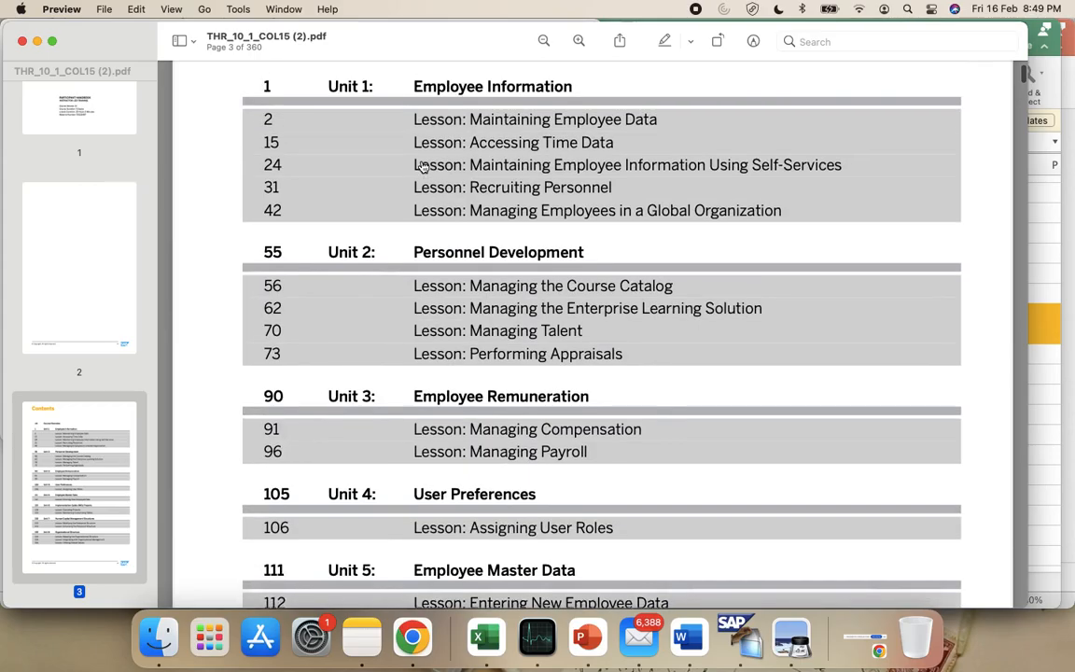
Page from the Contents through the Unit 1 lesson Maintaining Employee Data to the Hiring Action figure, reducing the magnification.
{"action": "key", "text": "Down"}
{"action": "key", "text": "Down"}
{"action": "key", "text": "Down"}
{"action": "key", "text": "Down"}
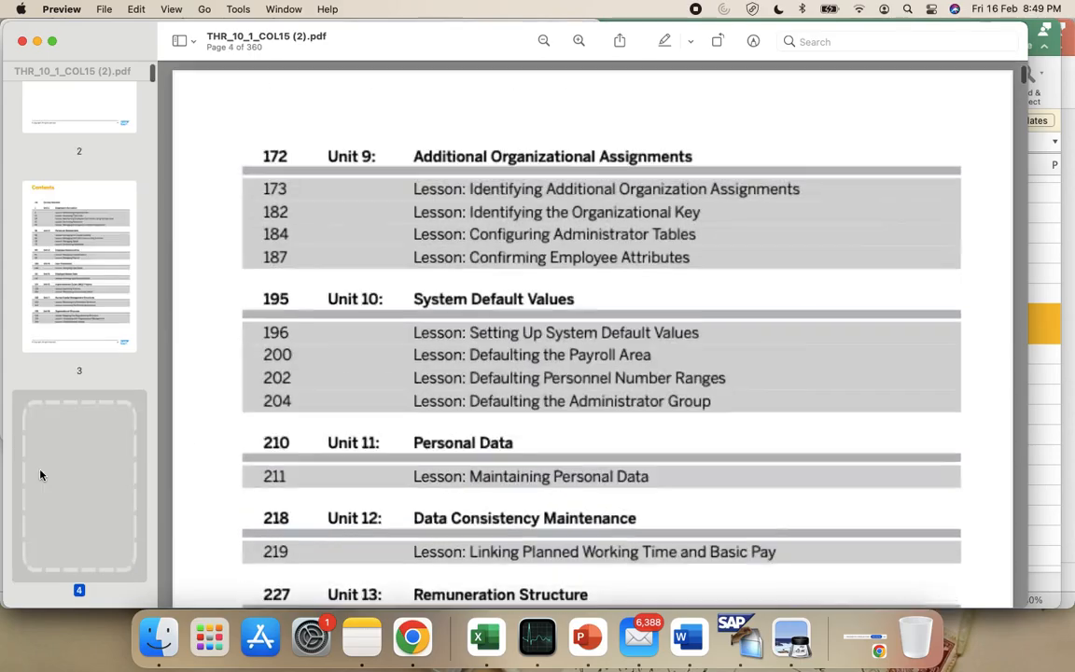
{"action": "key", "text": "Down"}
{"action": "key", "text": "Down"}
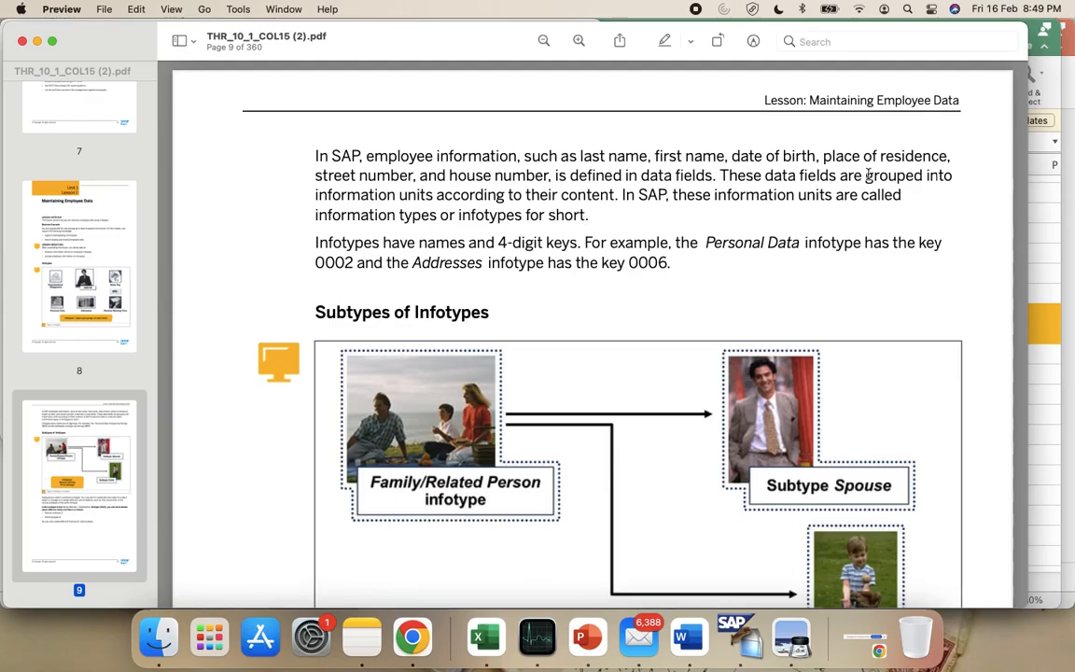
{"action": "left_click", "coordinate": [543, 43]}
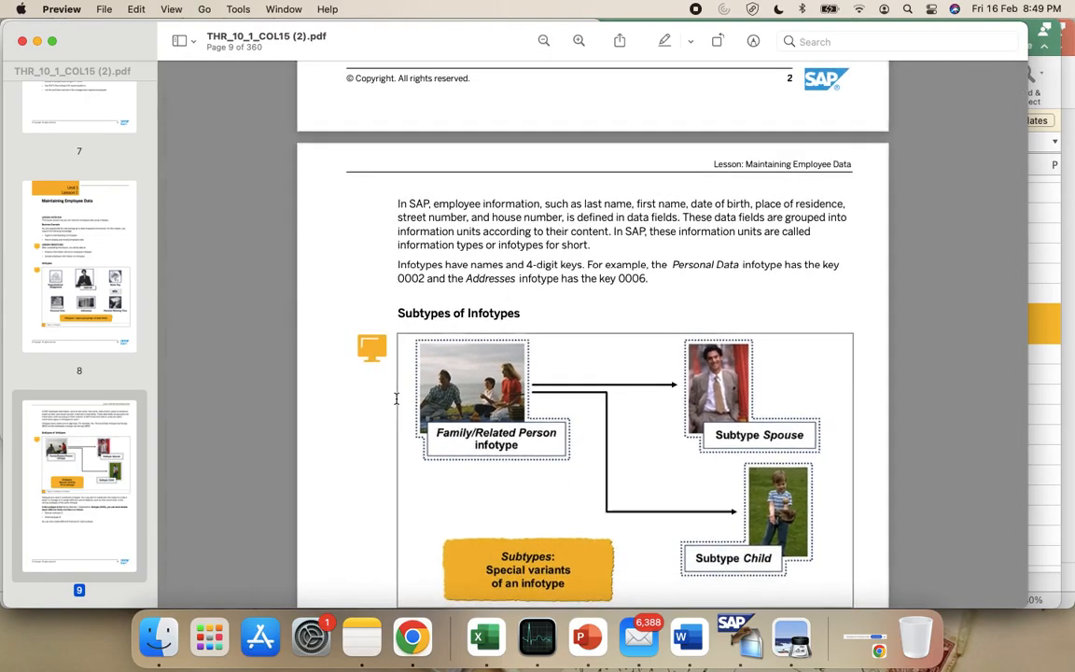
{"action": "key", "text": "Down"}
{"action": "key", "text": "Down"}
{"action": "key", "text": "Down"}
{"action": "key", "text": "Down"}
{"action": "key", "text": "Down"}
{"action": "key", "text": "Down"}
{"action": "key", "text": "Down"}
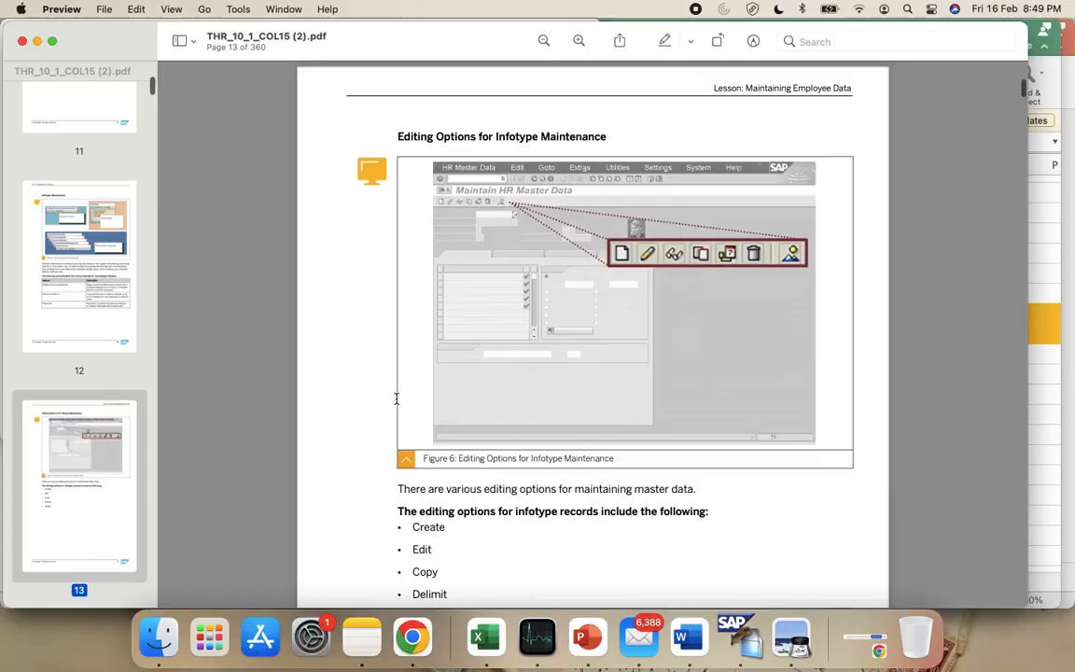
{"action": "key", "text": "Down"}
{"action": "key", "text": "Down"}
{"action": "key", "text": "Down"}
{"action": "key", "text": "Down"}
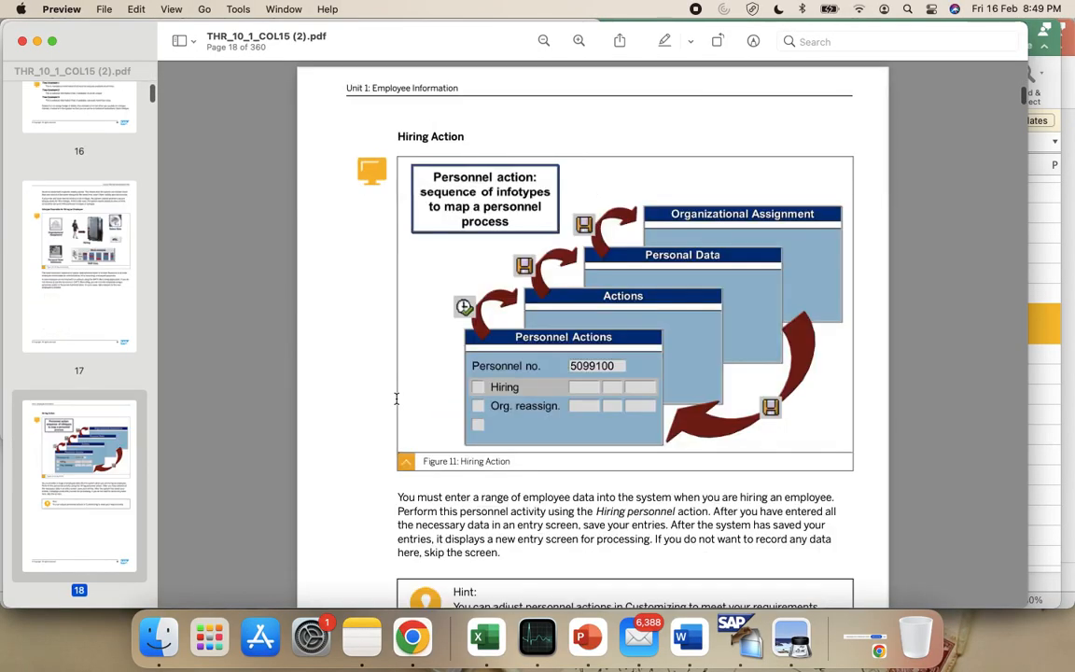
Examine the Accessing Time Data lesson, from the work schedule figures to its lesson summary on page 29.
{"action": "key", "text": "Down"}
{"action": "key", "text": "Down"}
{"action": "key", "text": "Down"}
{"action": "key", "text": "Down"}
{"action": "key", "text": "Down"}
{"action": "key", "text": "Down"}
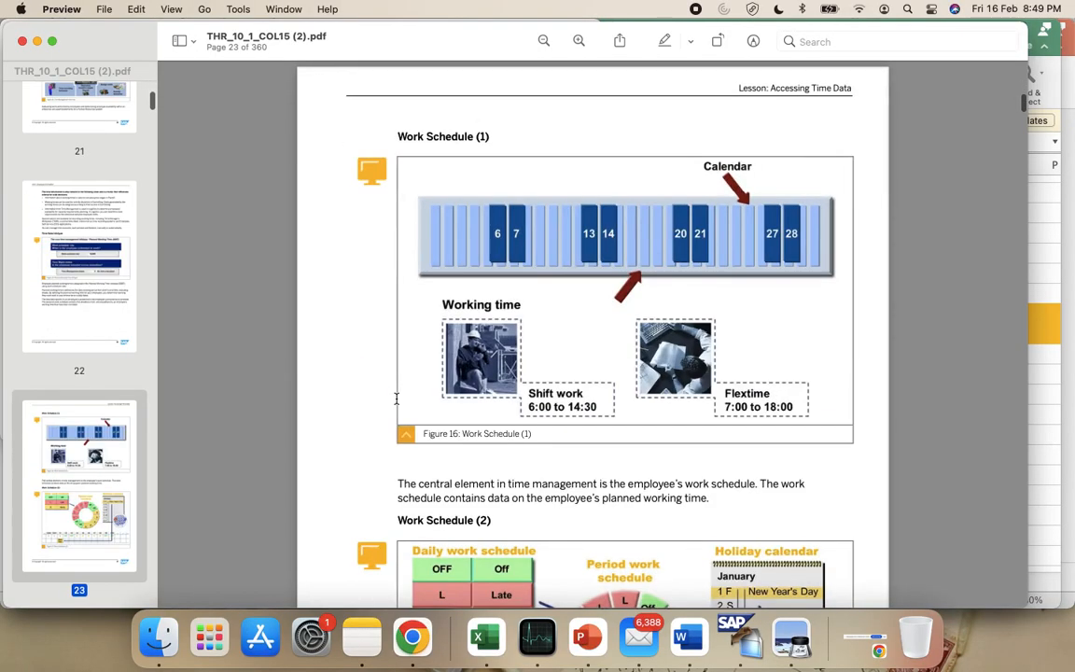
{"action": "key", "text": "Down"}
{"action": "key", "text": "Down"}
{"action": "key", "text": "Down"}
{"action": "key", "text": "Down"}
{"action": "key", "text": "Down"}
{"action": "key", "text": "Down"}
{"action": "key", "text": "Down"}
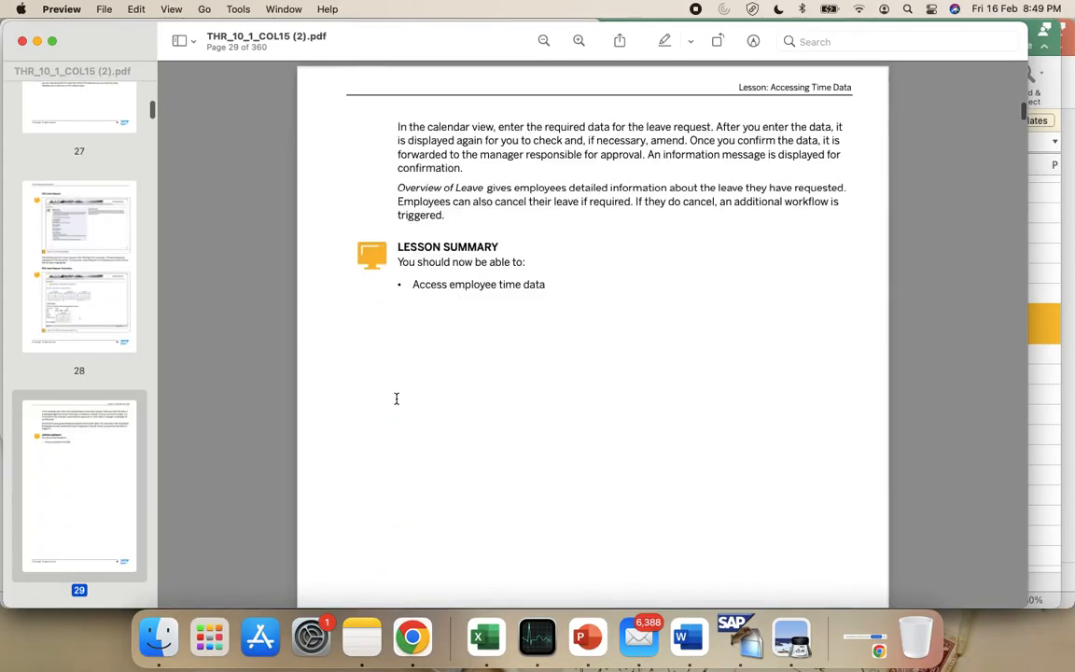
Look through the lesson on maintaining employee information using self-services, up to Roles in SAP E-Recruiting on page 39.
{"action": "key", "text": "Down"}
{"action": "key", "text": "Down"}
{"action": "key", "text": "Down"}
{"action": "key", "text": "Down"}
{"action": "key", "text": "Down"}
{"action": "key", "text": "Down"}
{"action": "key", "text": "Down"}
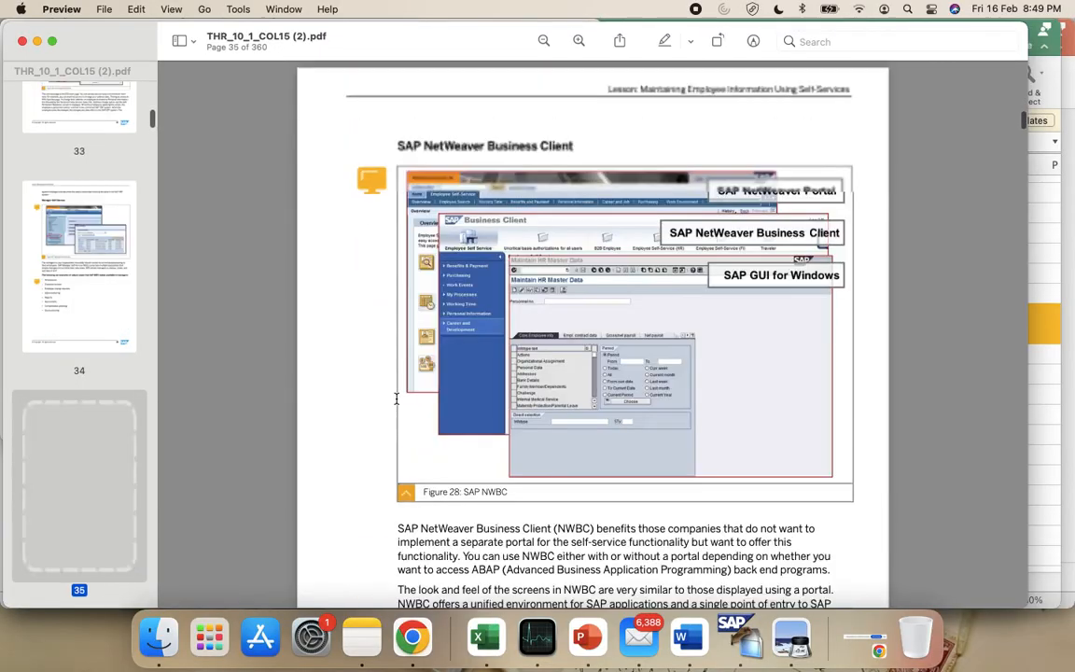
{"action": "key", "text": "Down"}
{"action": "key", "text": "Up"}
{"action": "key", "text": "Up"}
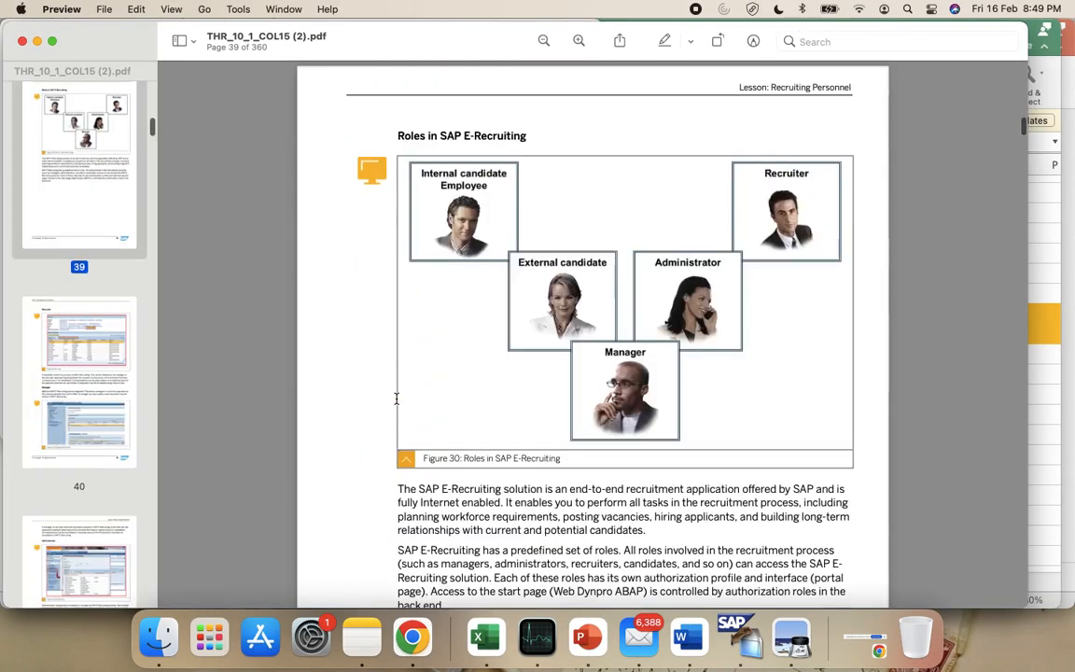
Look through the Recruiting Personnel lesson, up to the talent pool figure on page 45.
{"action": "key", "text": "Down"}
{"action": "key", "text": "Down"}
{"action": "key", "text": "Down"}
{"action": "key", "text": "Down"}
{"action": "key", "text": "Down"}
{"action": "key", "text": "Down"}
{"action": "key", "text": "Down"}
{"action": "key", "text": "Down"}
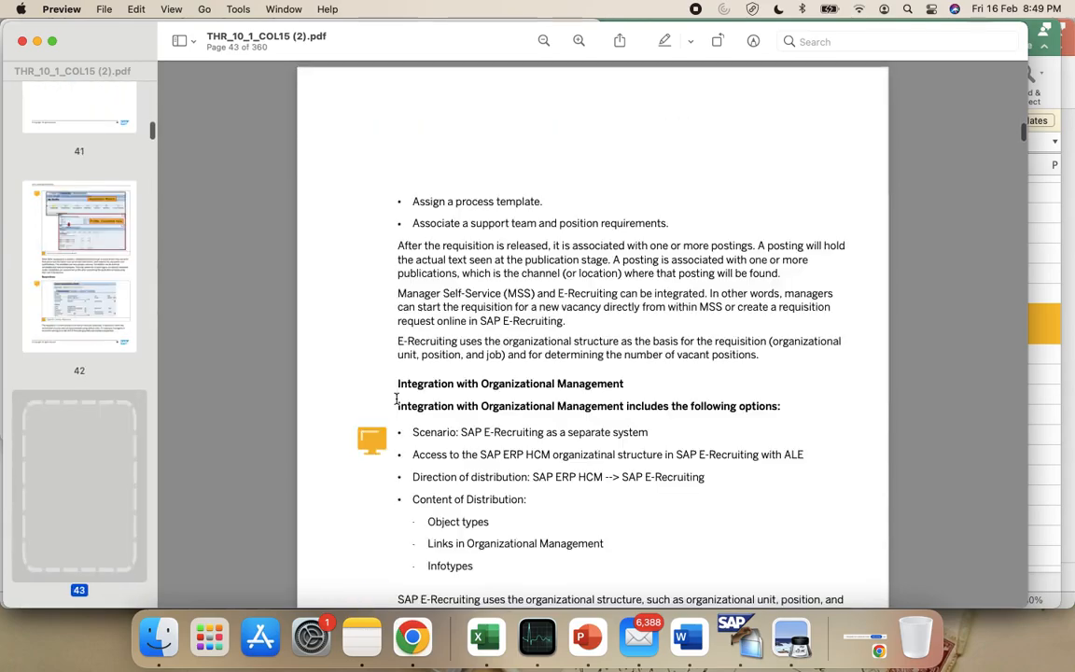
{"action": "key", "text": "Up"}
{"action": "key", "text": "Up"}
{"action": "key", "text": "Up"}
{"action": "key", "text": "Down"}
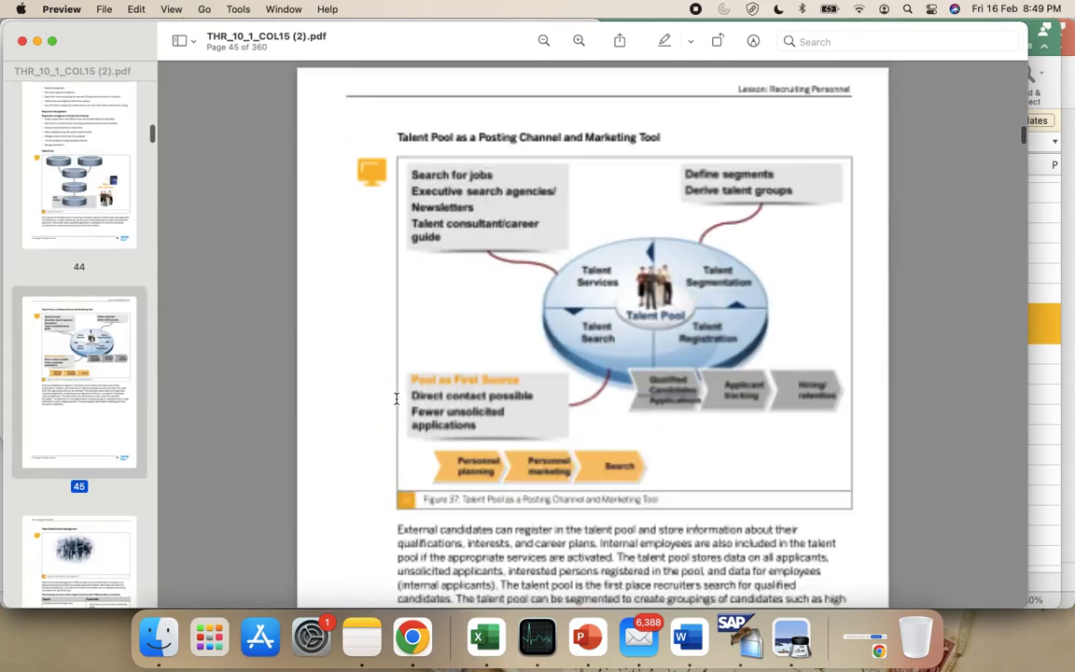
Examine the Concurrent Employment Situation figure on page 49 in the Managing Employees in a Global Organization lesson.
{"action": "key", "text": "Down"}
{"action": "key", "text": "Down"}
{"action": "key", "text": "Down"}
{"action": "key", "text": "Down"}
{"action": "key", "text": "Down"}
{"action": "key", "text": "Down"}
{"action": "key", "text": "Up"}
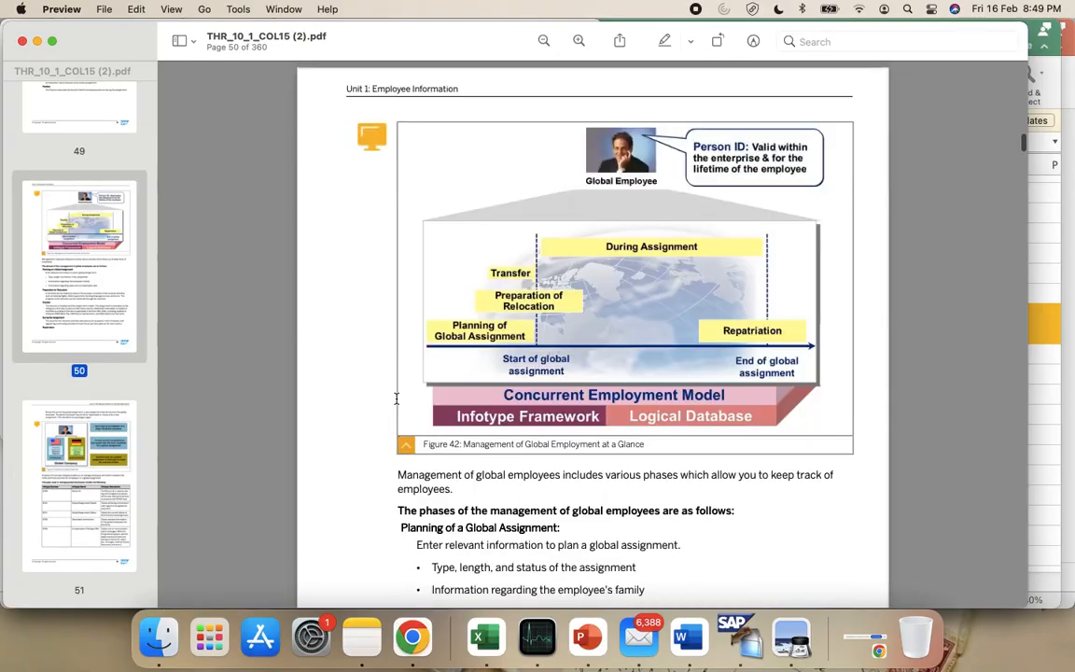
{"action": "key", "text": "Up"}
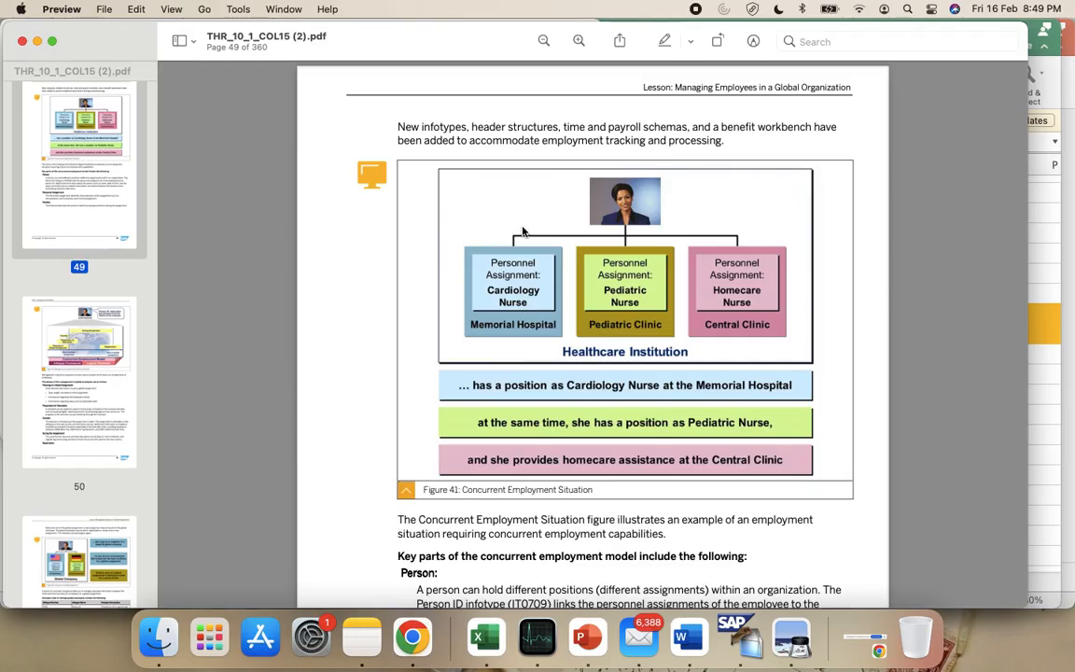
Review the rest of Unit 1, from the global employment and Person ID figures to the Learning Assessment answers.
{"action": "scroll", "coordinate": [523, 232], "scroll_direction": "down", "scroll_amount": 5}
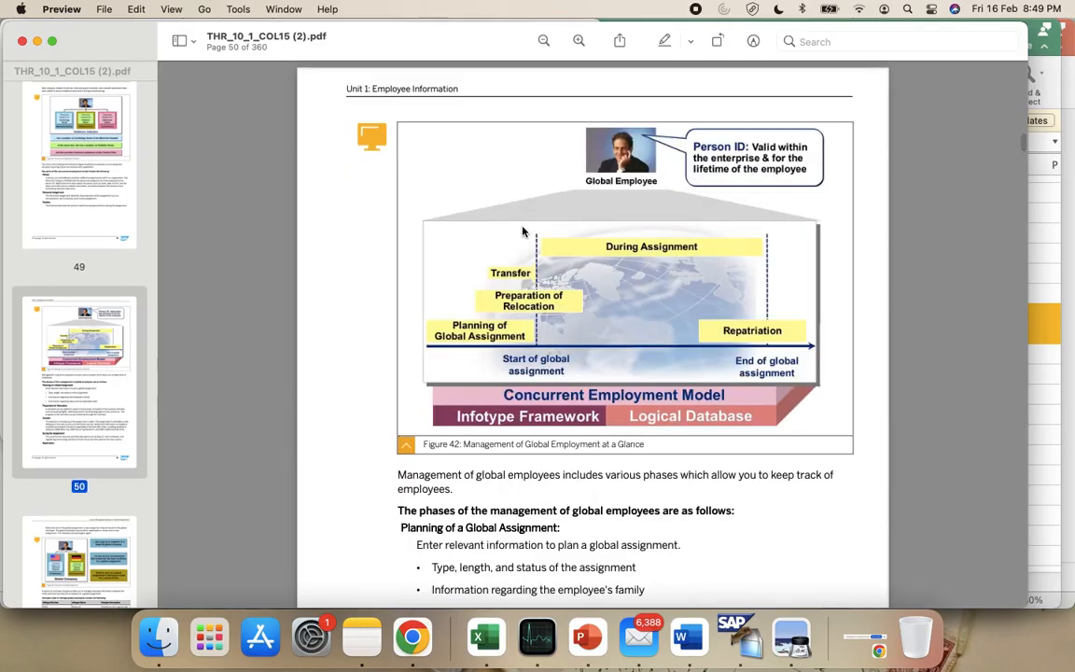
{"action": "scroll", "coordinate": [522, 231], "scroll_direction": "down", "scroll_amount": 5}
{"action": "scroll", "coordinate": [523, 231], "scroll_direction": "down", "scroll_amount": 5}
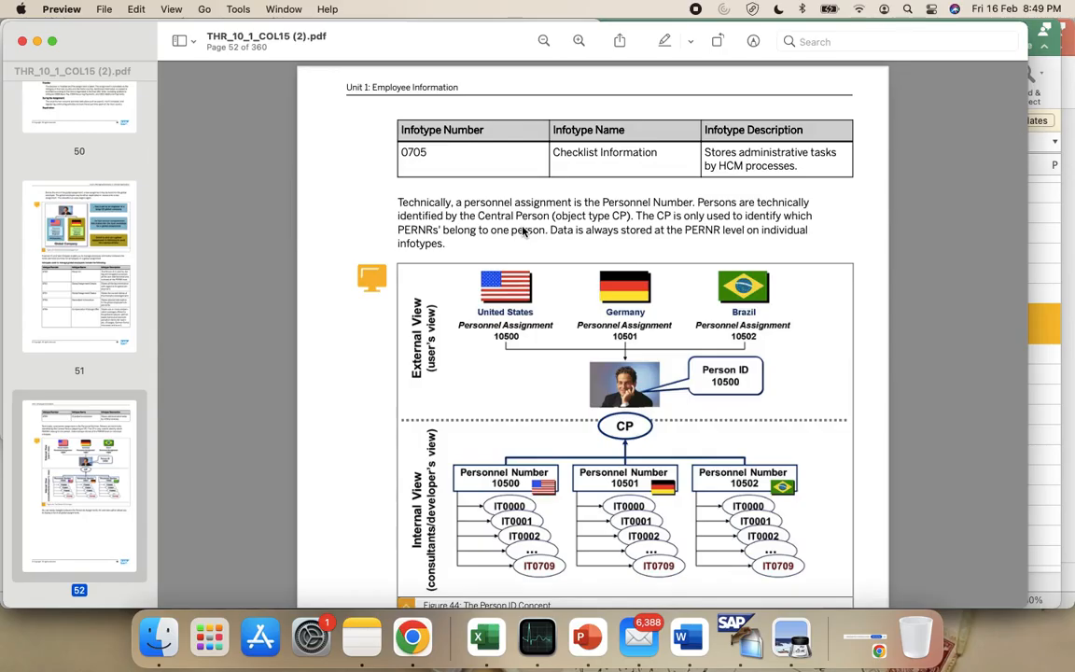
{"action": "scroll", "coordinate": [522, 232], "scroll_direction": "down", "scroll_amount": 5}
{"action": "scroll", "coordinate": [522, 231], "scroll_direction": "down", "scroll_amount": 5}
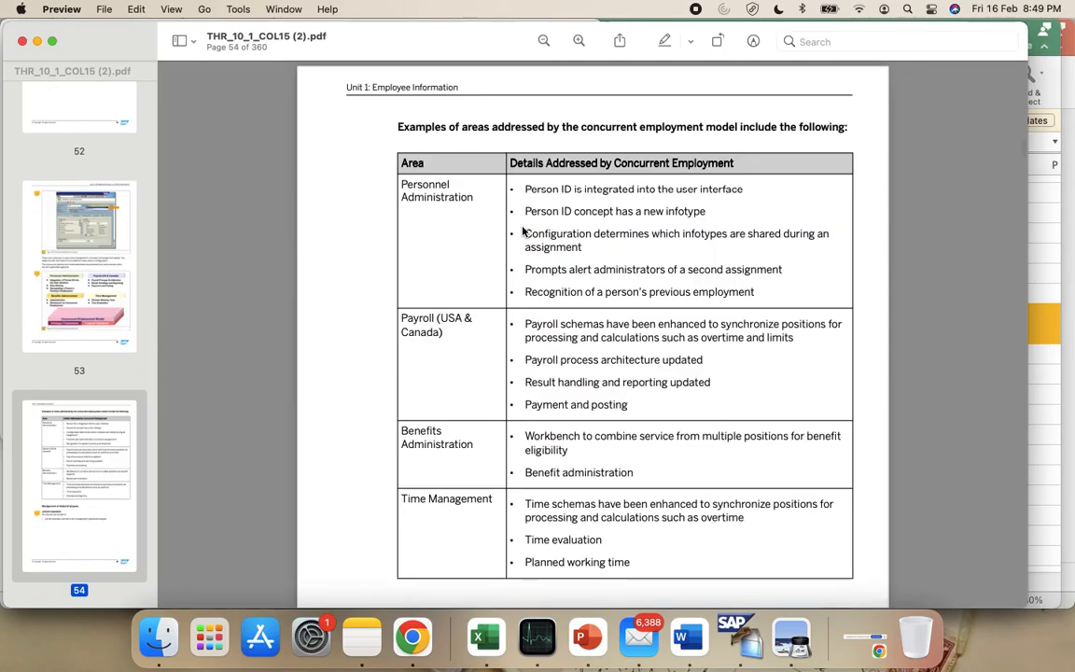
{"action": "scroll", "coordinate": [522, 232], "scroll_direction": "down", "scroll_amount": 5}
{"action": "scroll", "coordinate": [522, 231], "scroll_direction": "down", "scroll_amount": 5}
{"action": "scroll", "coordinate": [523, 231], "scroll_direction": "down", "scroll_amount": 5}
{"action": "scroll", "coordinate": [523, 232], "scroll_direction": "down", "scroll_amount": 5}
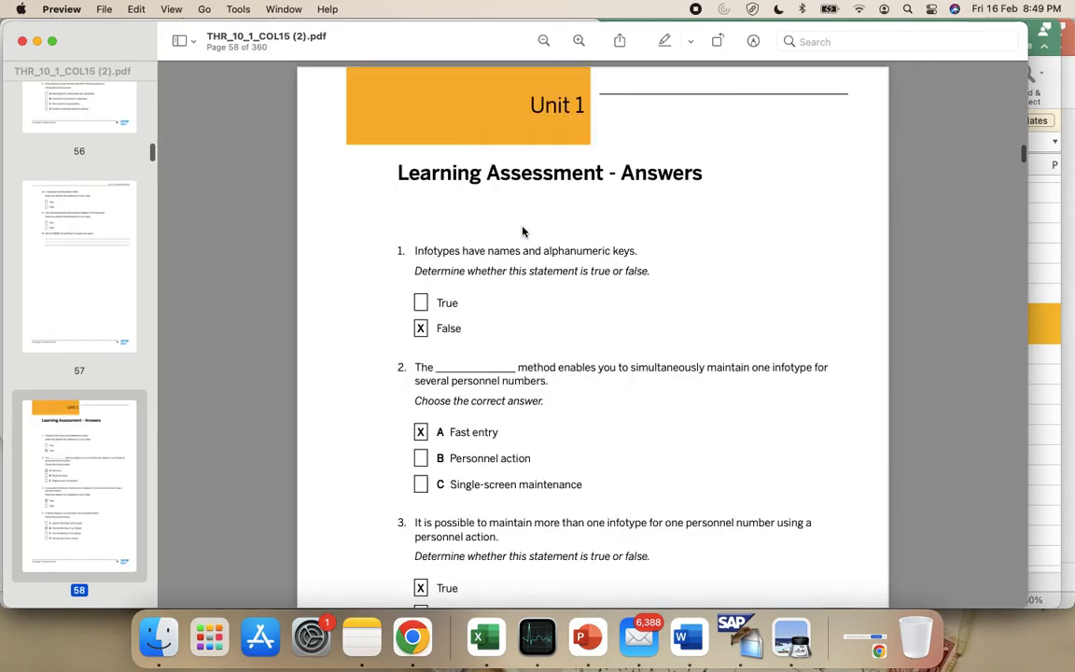
Look through Unit 2, Personnel Development, from its lesson list to the Performance Appraisals figure on page 83.
{"action": "scroll", "coordinate": [523, 232], "scroll_direction": "down", "scroll_amount": 10}
{"action": "scroll", "coordinate": [522, 231], "scroll_direction": "down", "scroll_amount": 15}
{"action": "scroll", "coordinate": [522, 232], "scroll_direction": "up", "scroll_amount": 10}
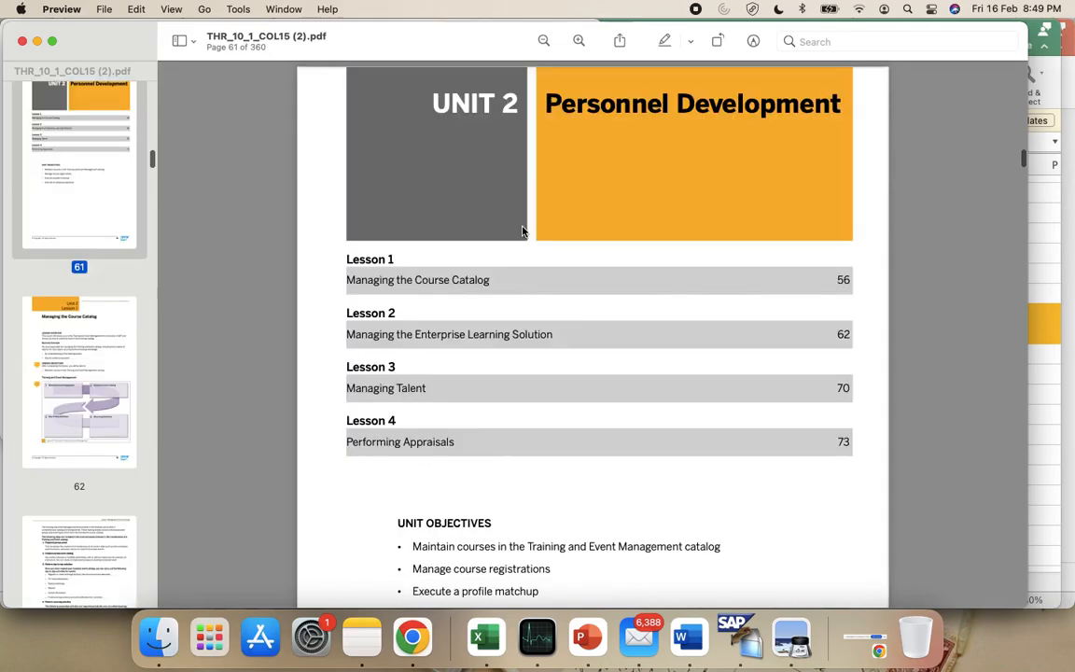
{"action": "scroll", "coordinate": [522, 231], "scroll_direction": "down", "scroll_amount": 5}
{"action": "scroll", "coordinate": [522, 231], "scroll_direction": "down", "scroll_amount": 20}
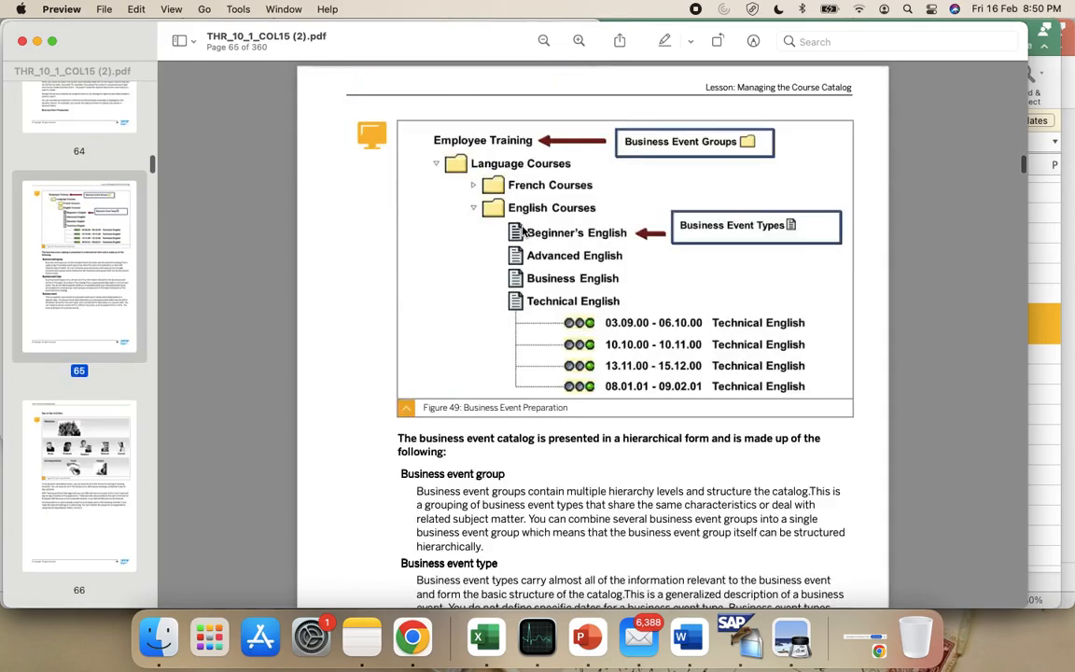
{"action": "scroll", "coordinate": [522, 231], "scroll_direction": "down", "scroll_amount": 20}
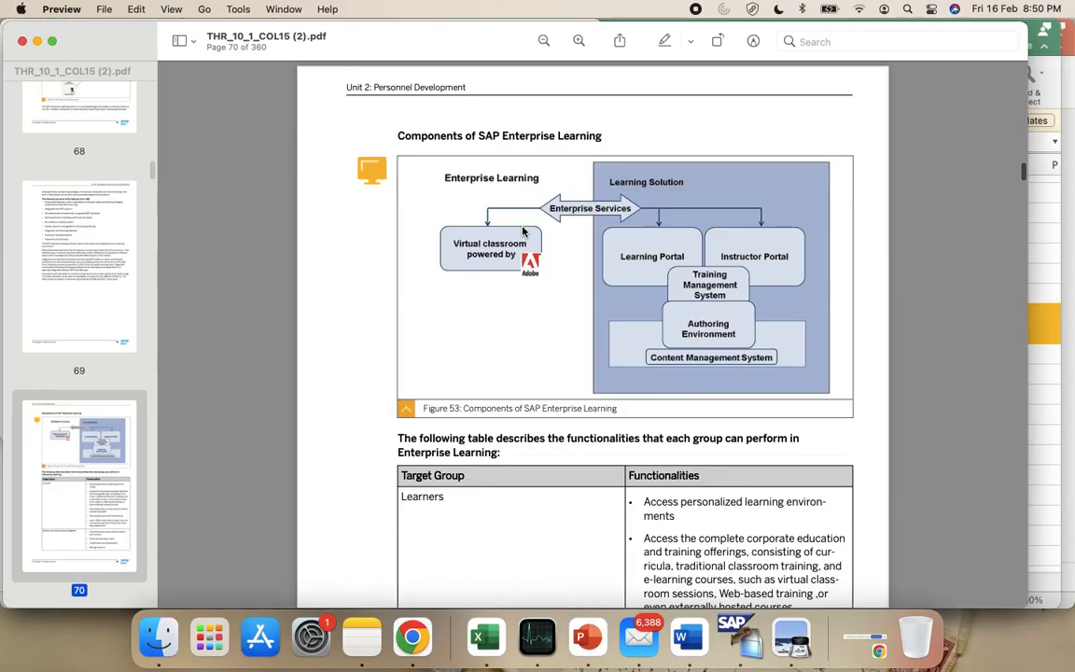
{"action": "scroll", "coordinate": [523, 231], "scroll_direction": "down", "scroll_amount": 20}
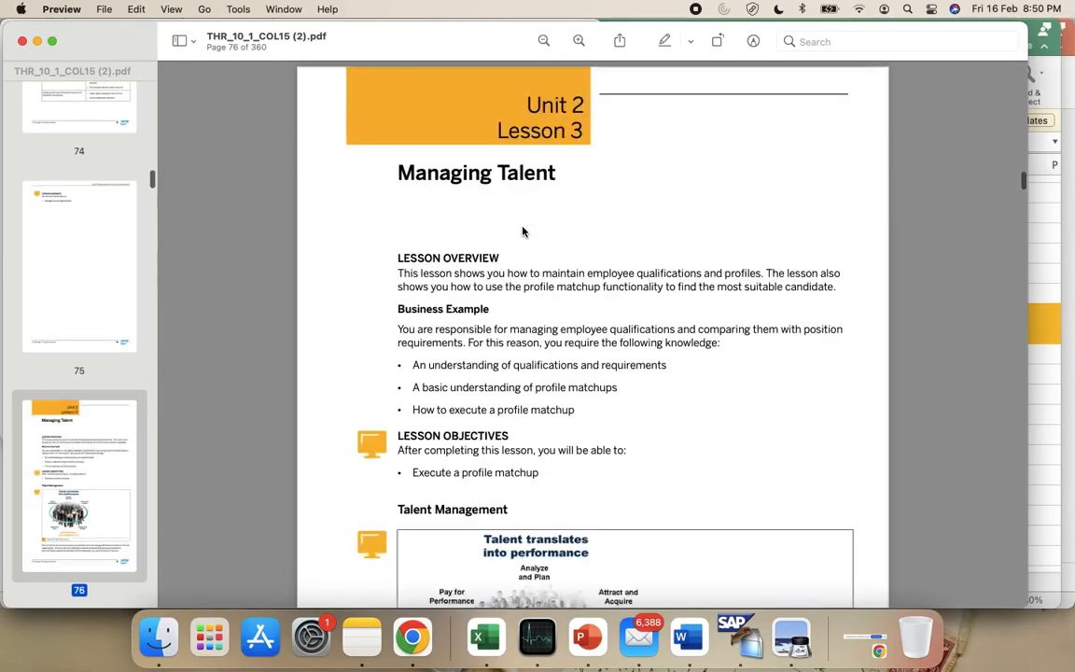
{"action": "scroll", "coordinate": [522, 231], "scroll_direction": "down", "scroll_amount": 20}
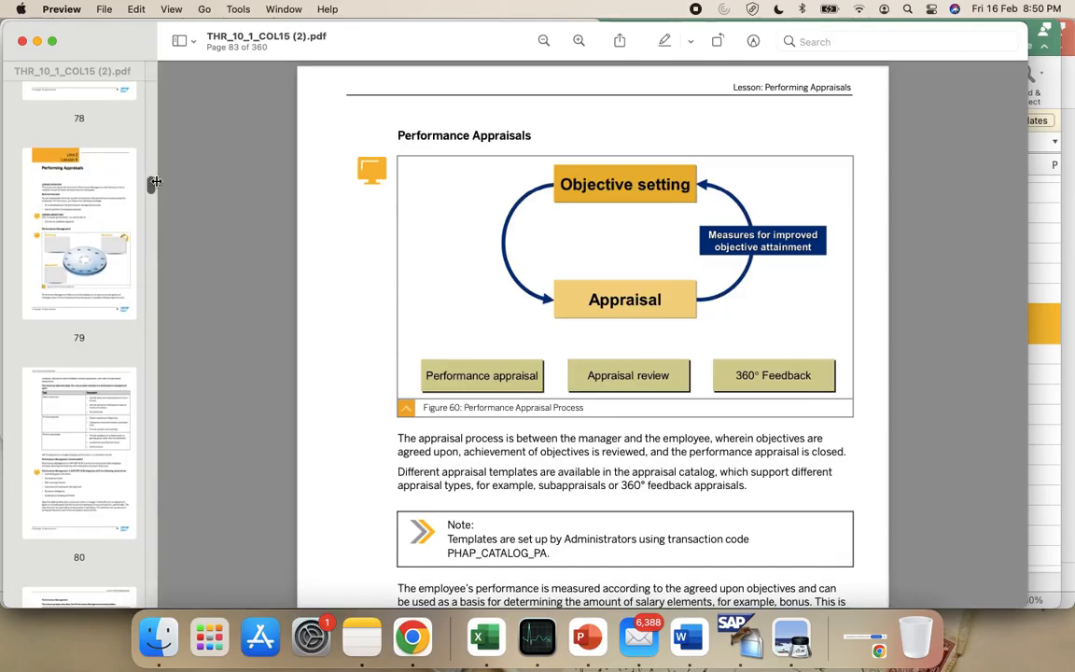
Return to the Contents on page 3 and locate the Unit 7 Human Capital Management Structures entry.
{"action": "left_click_drag", "start_coordinate": [152, 169], "coordinate": [163, 59]}
{"action": "scroll", "coordinate": [53, 352], "scroll_direction": "down", "scroll_amount": 5}
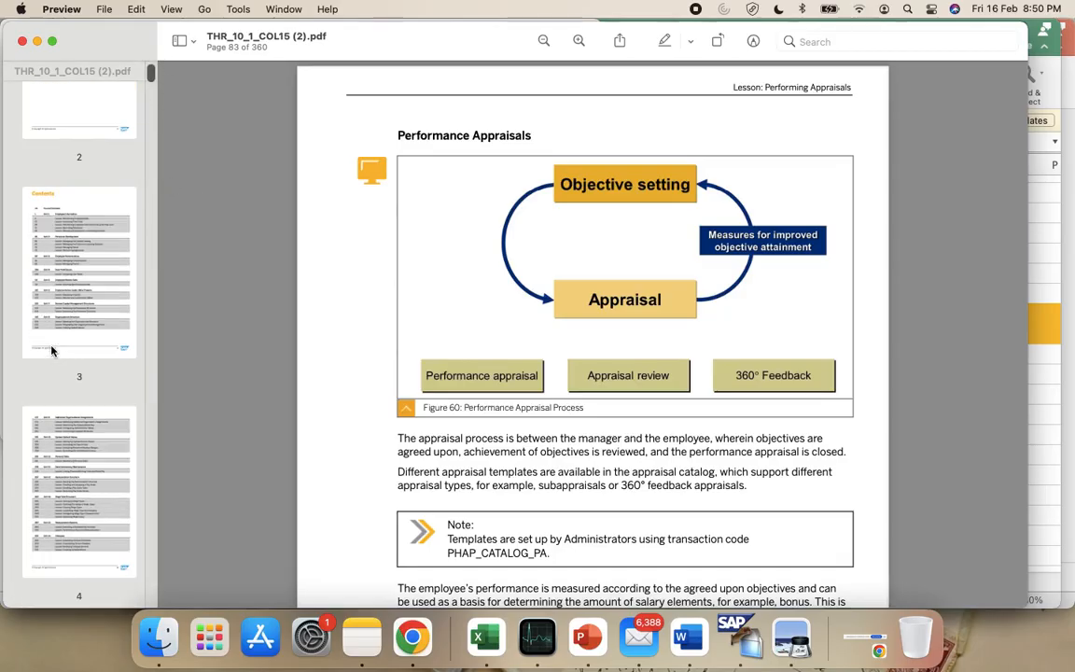
{"action": "left_click", "coordinate": [52, 352]}
{"action": "scroll", "coordinate": [359, 434], "scroll_direction": "down", "scroll_amount": 3}
{"action": "left_click_drag", "start_coordinate": [670, 513], "coordinate": [440, 514]}
{"action": "scroll", "coordinate": [439, 513], "scroll_direction": "down", "scroll_amount": 3}
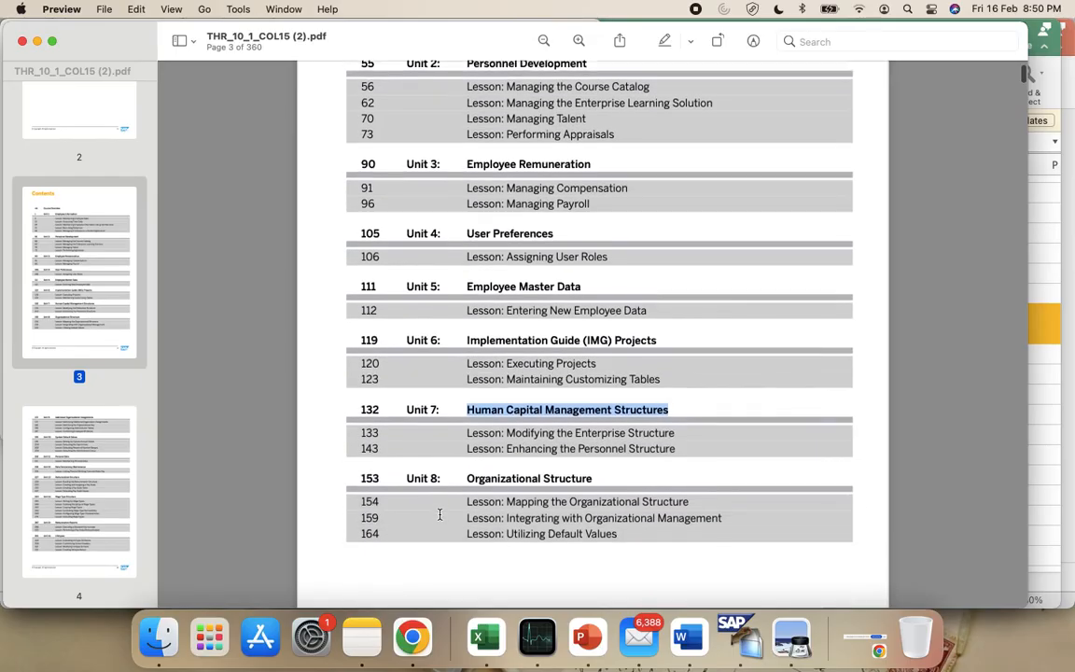
Search the THR10 handbook for 133, the starting page number of the Modifying the Enterprise Structure lesson.
{"action": "left_click", "coordinate": [822, 41]}
{"action": "type", "text": "13"}
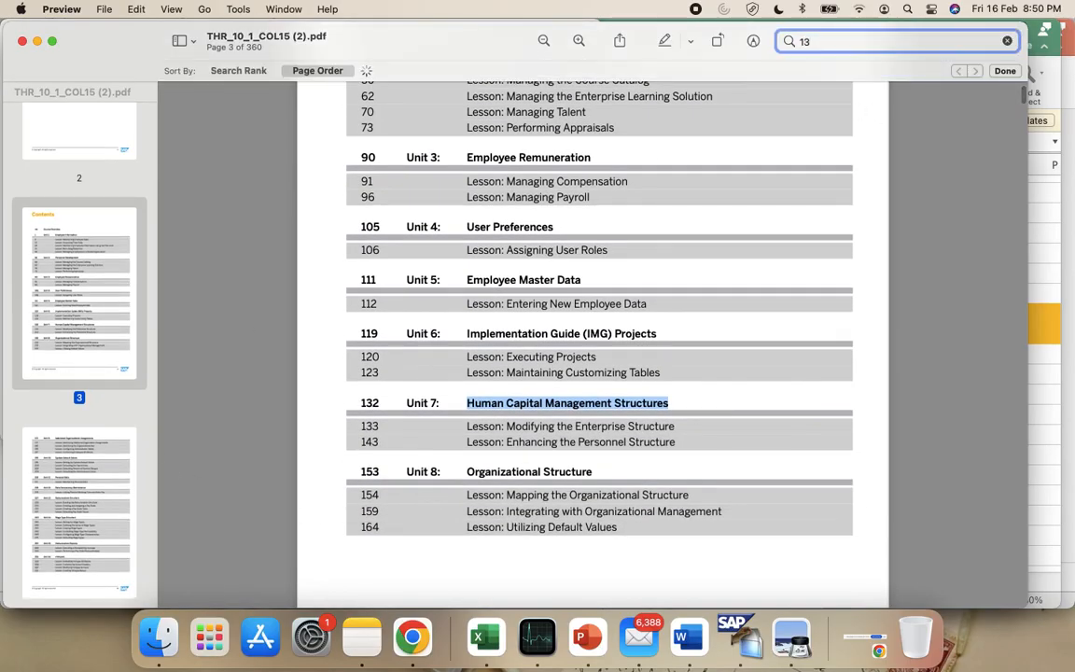
{"action": "type", "text": "3"}
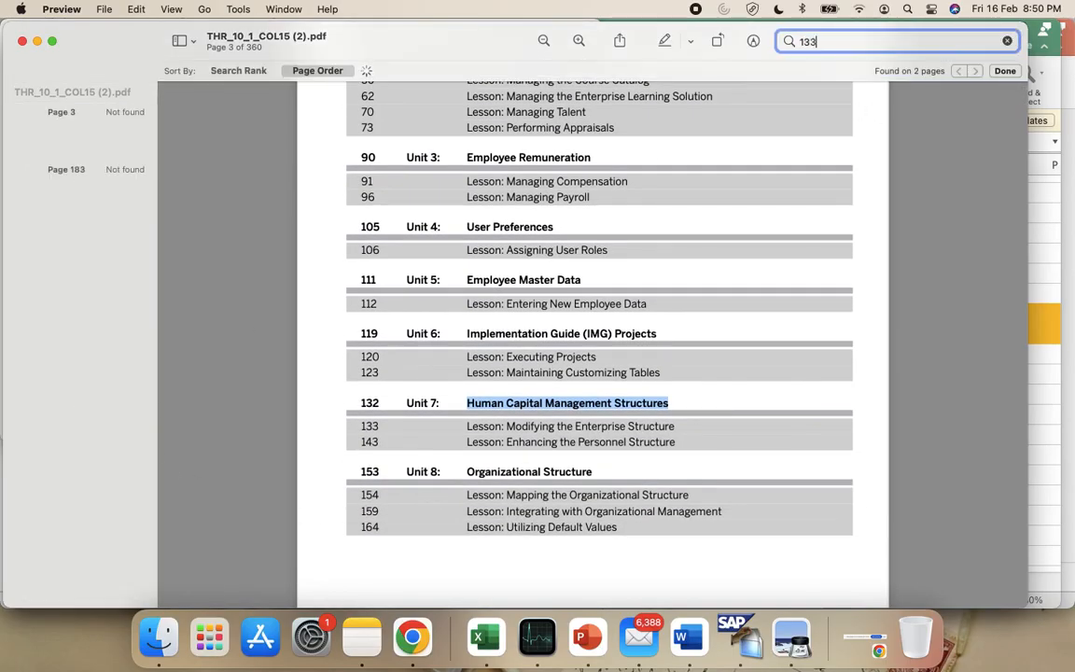
Open the match on page 183 and look back through the preceding pages as far as page 172.
{"action": "left_click", "coordinate": [92, 171]}
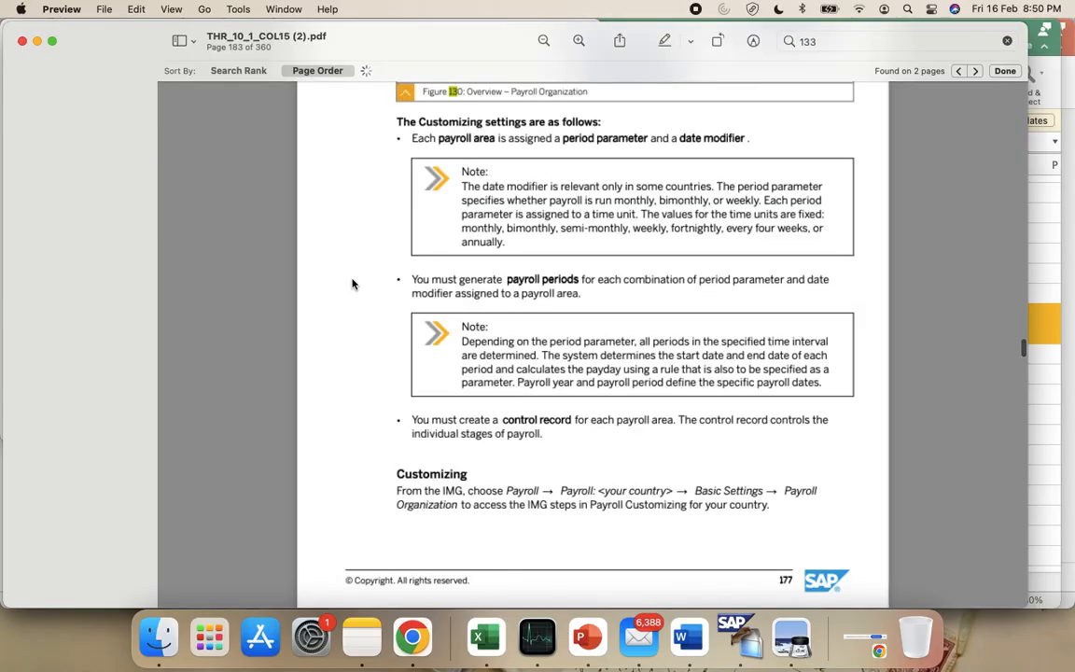
{"action": "scroll", "coordinate": [352, 283], "scroll_direction": "up", "scroll_amount": 20}
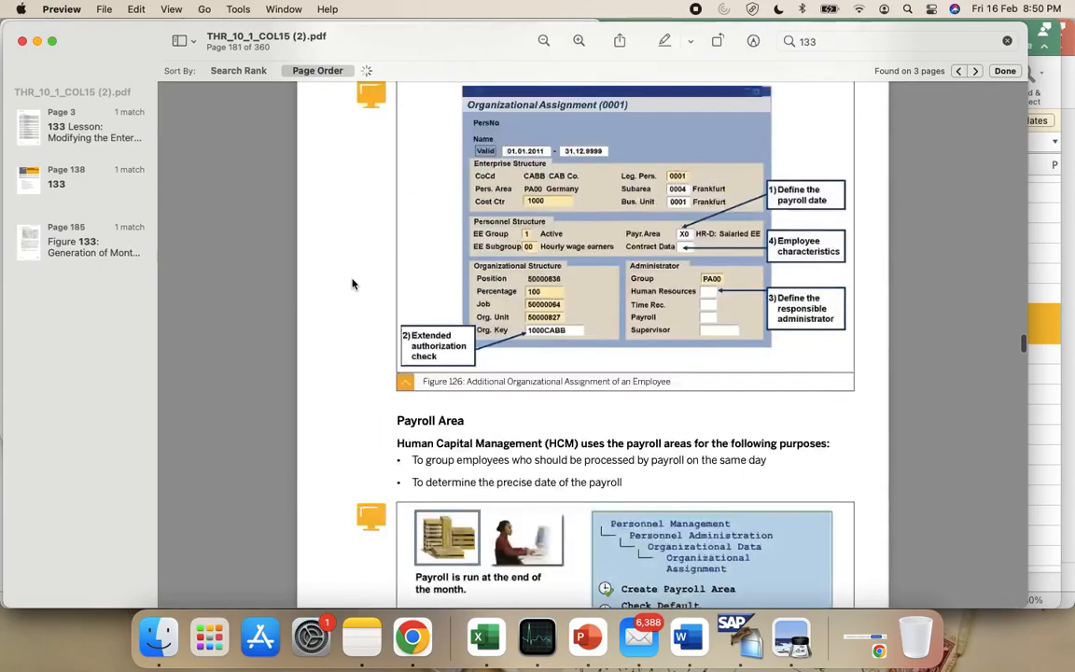
{"action": "scroll", "coordinate": [353, 284], "scroll_direction": "up", "scroll_amount": 20}
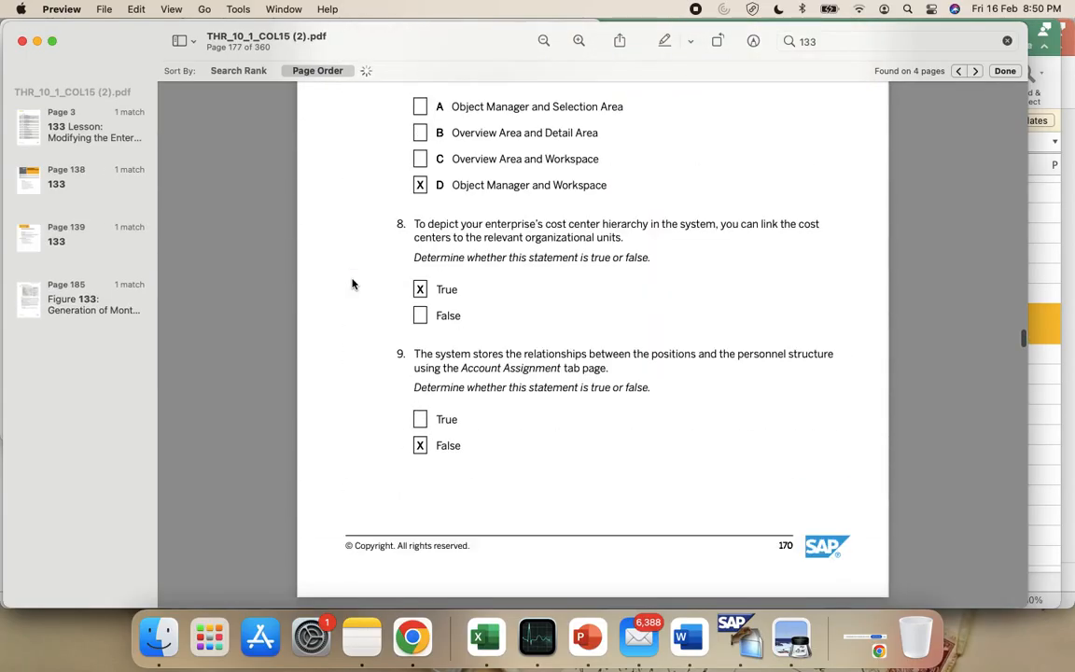
{"action": "scroll", "coordinate": [353, 284], "scroll_direction": "up", "scroll_amount": 20}
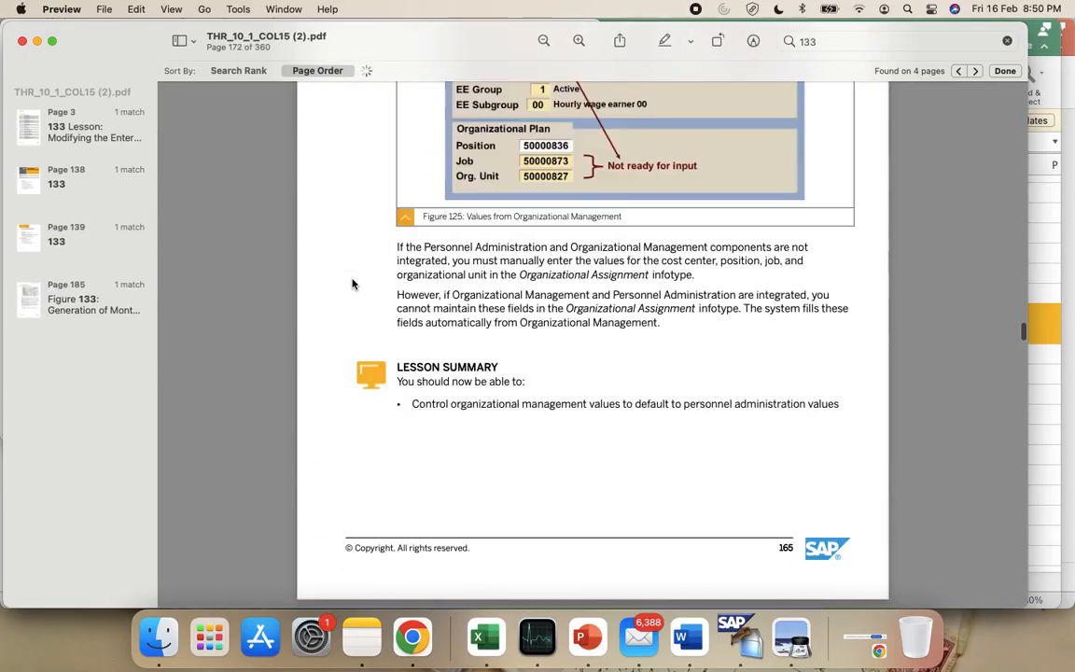
Open the search match on page 138 and show the opening of Unit 7 Lesson 1, Modifying the Enterprise Structure.
{"action": "left_click", "coordinate": [93, 130]}
{"action": "left_click", "coordinate": [101, 191]}
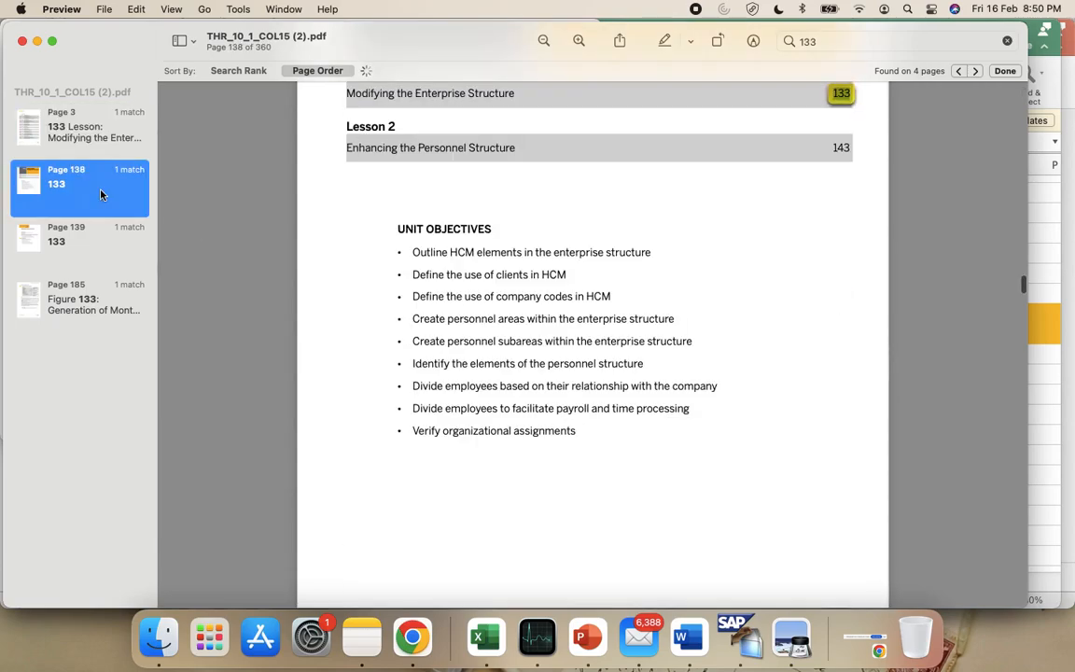
{"action": "scroll", "coordinate": [521, 350], "scroll_direction": "up", "scroll_amount": 15}
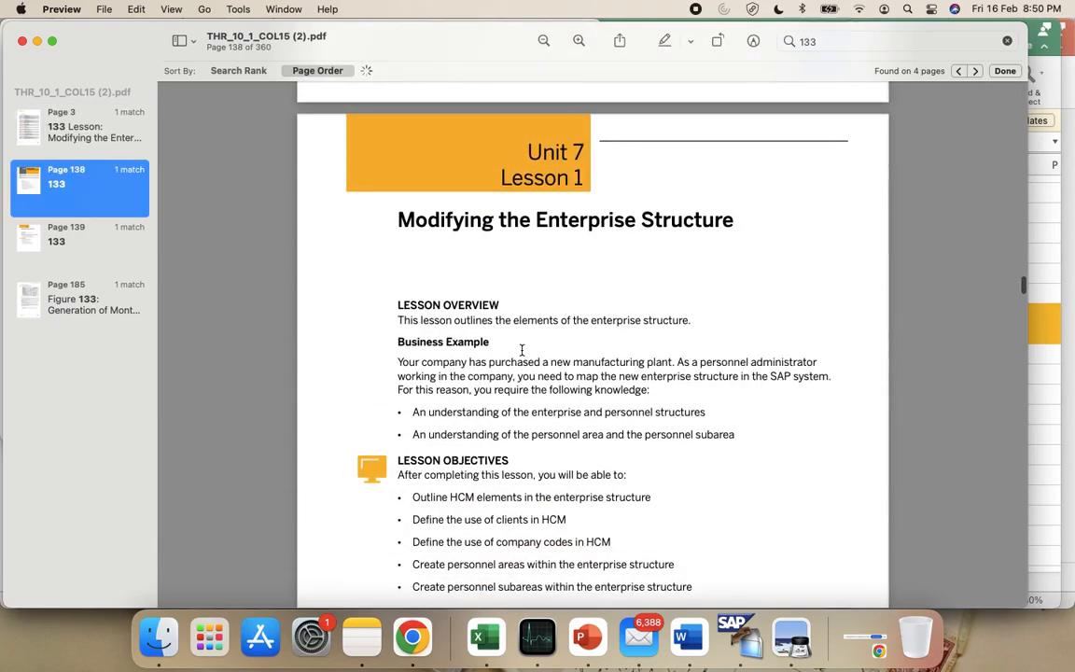